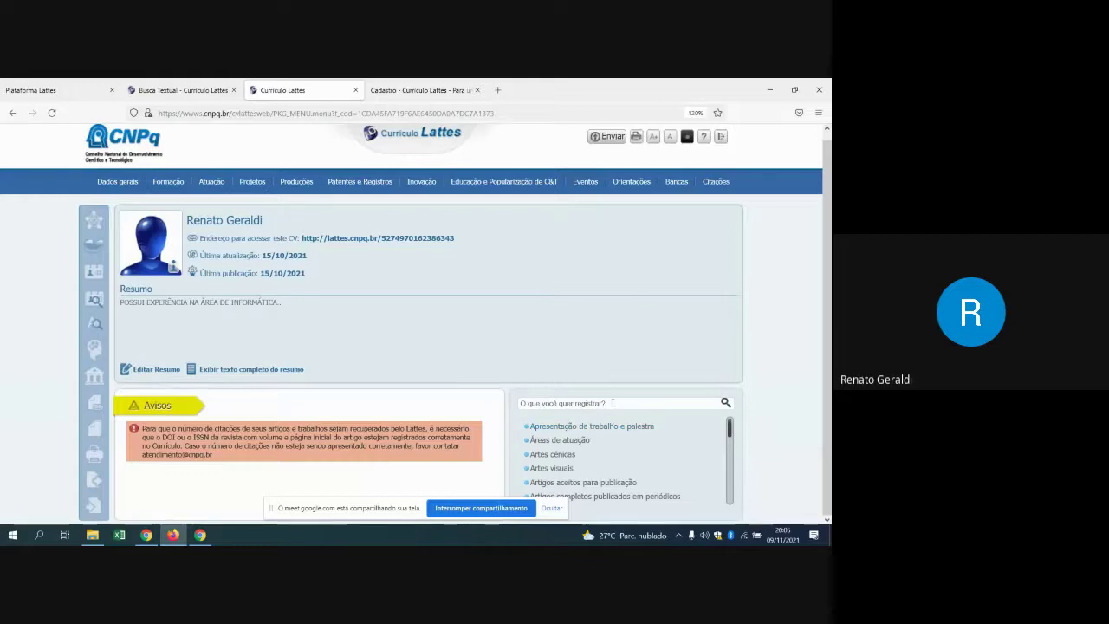
click(613, 403)
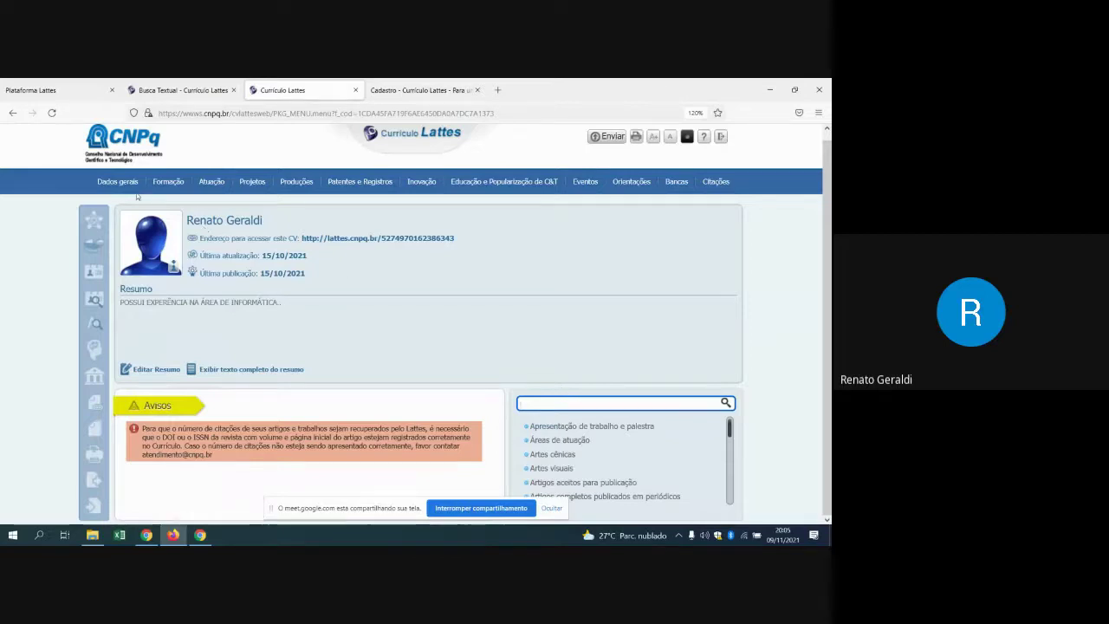
mouse_move(151, 183)
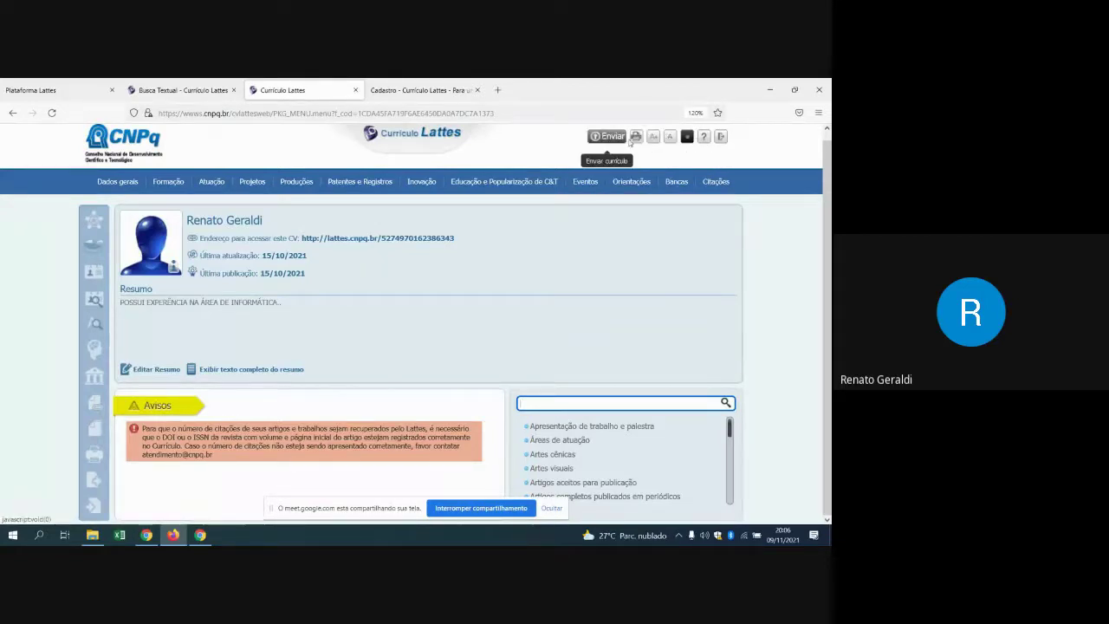
click(687, 140)
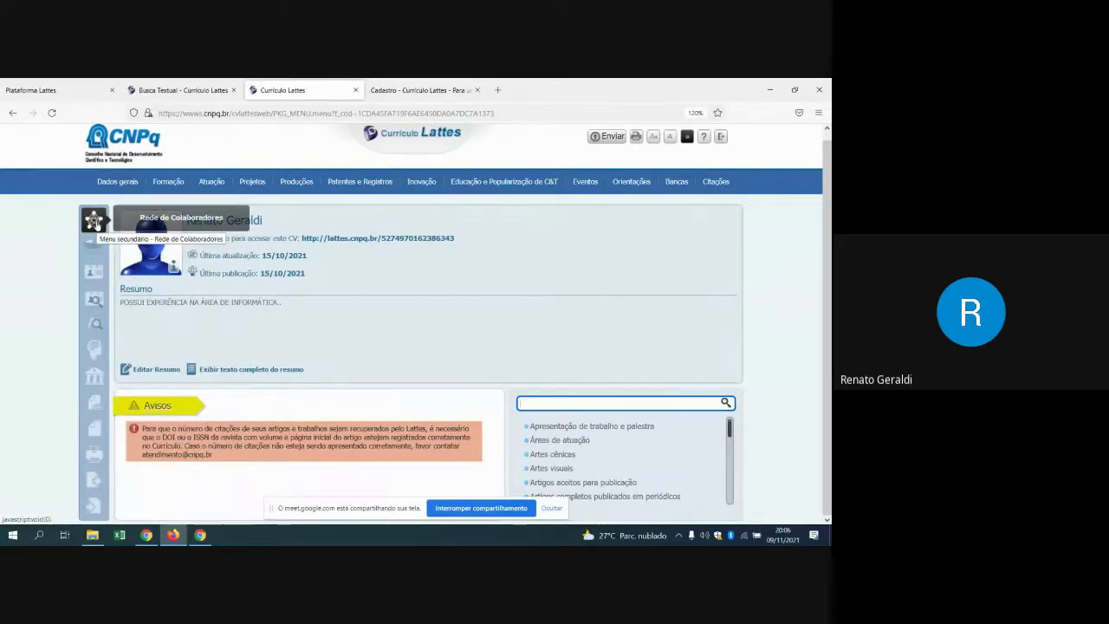
mouse_move(96, 219)
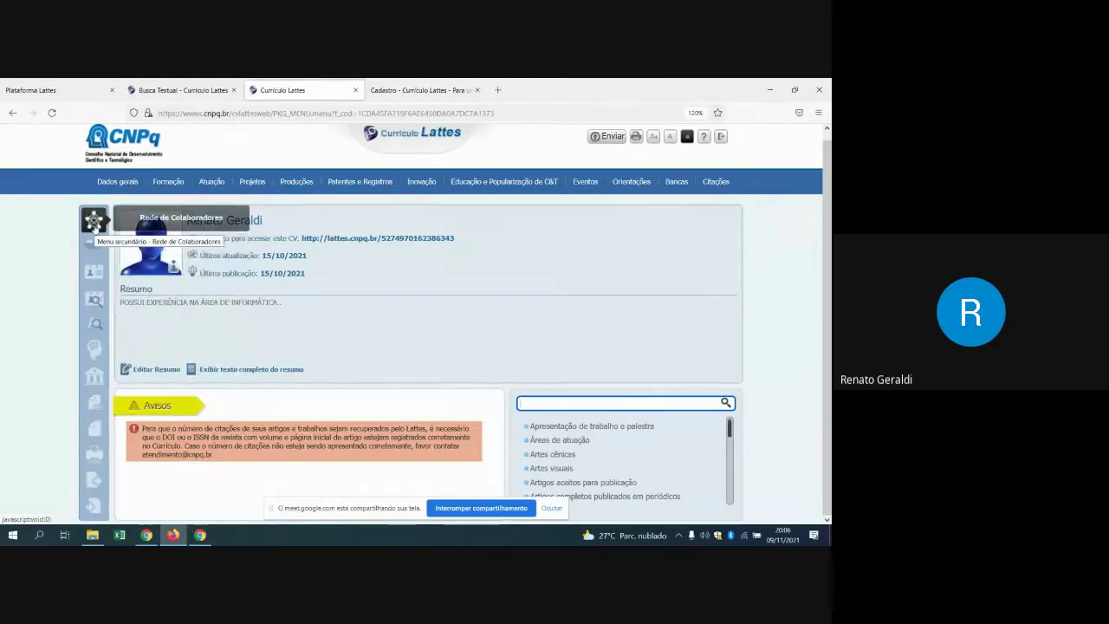
mouse_move(95, 403)
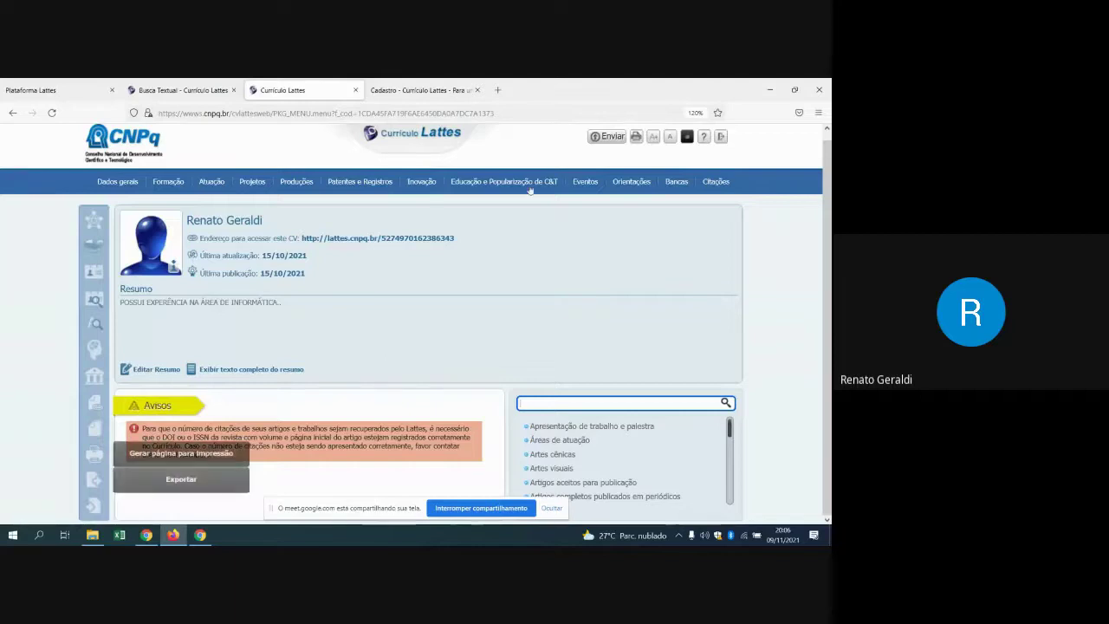
mouse_move(502, 181)
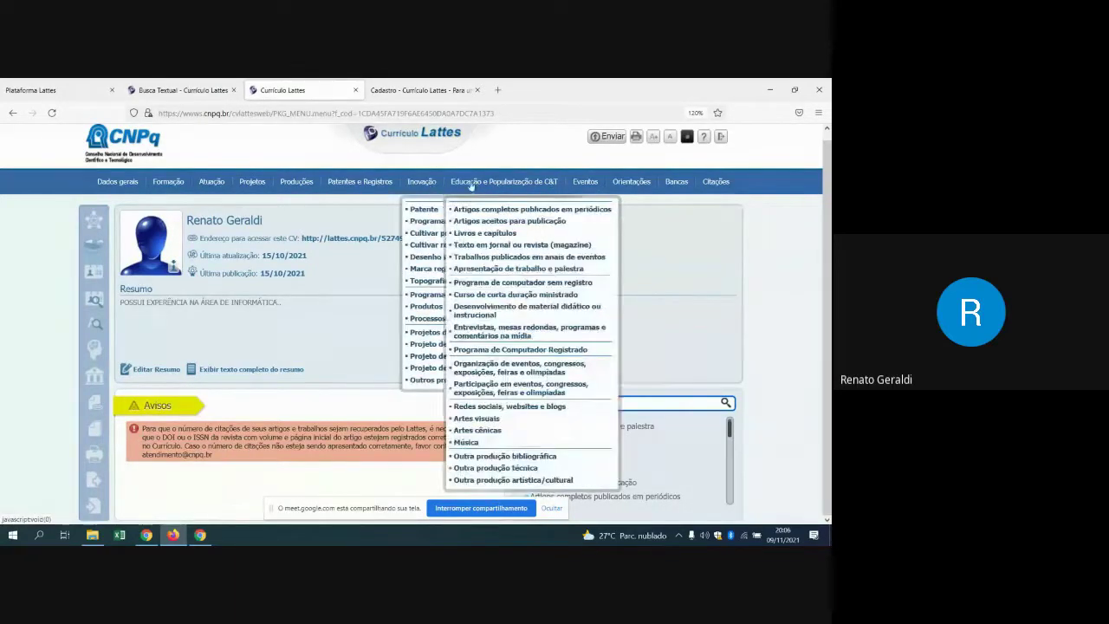
Step: Start a new entry under Participação em eventos, congressos, exposições, feiras e olimpíadas and look over its form
mouse_move(579, 184)
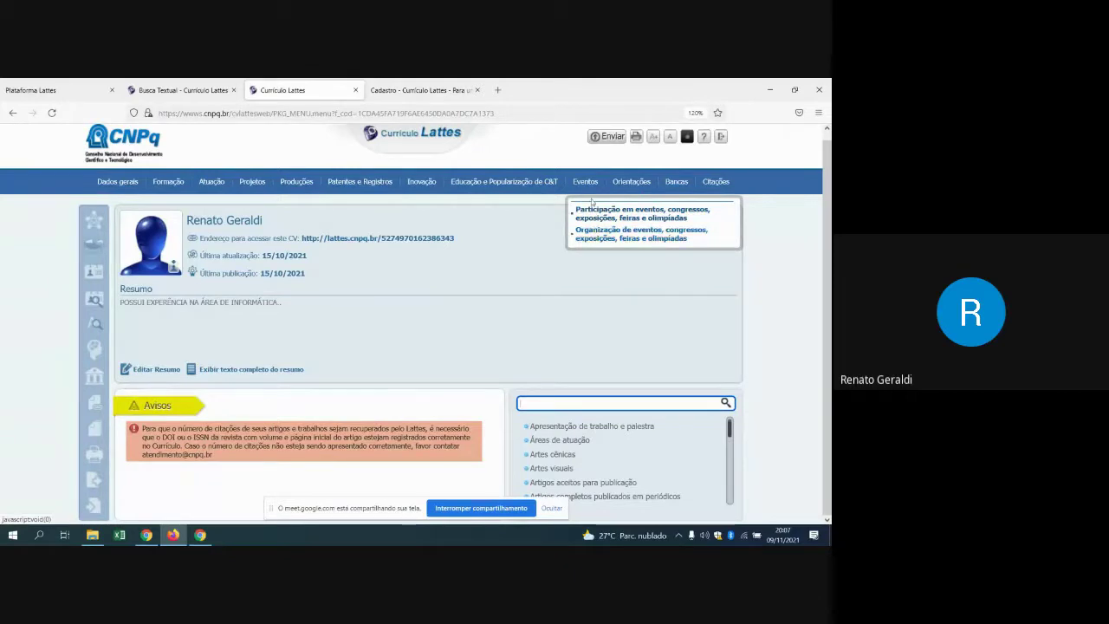
click(595, 210)
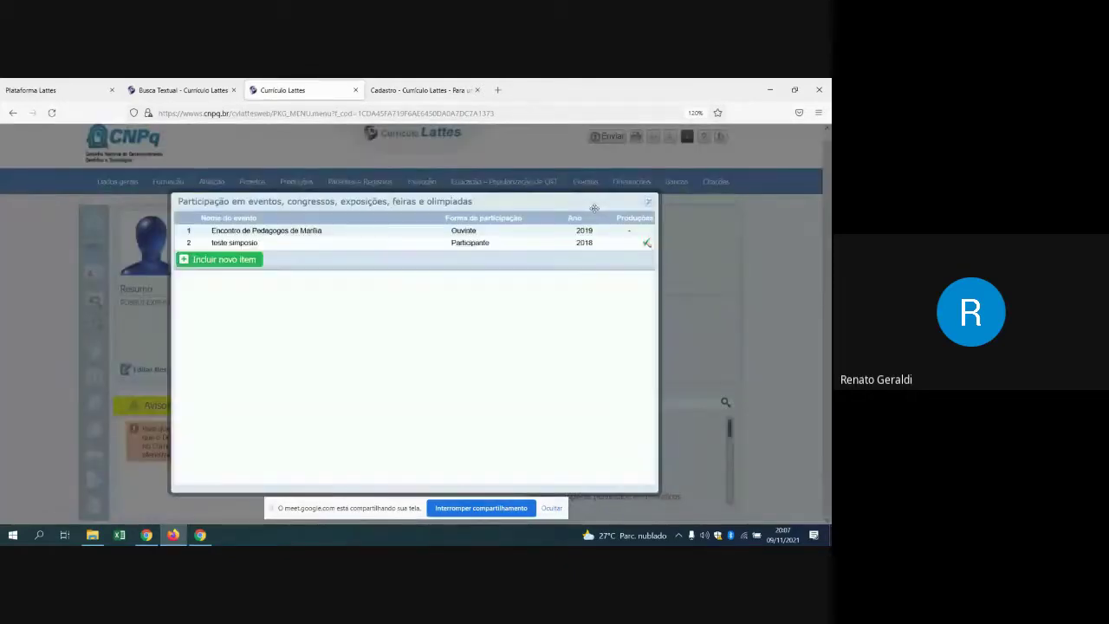
click(249, 263)
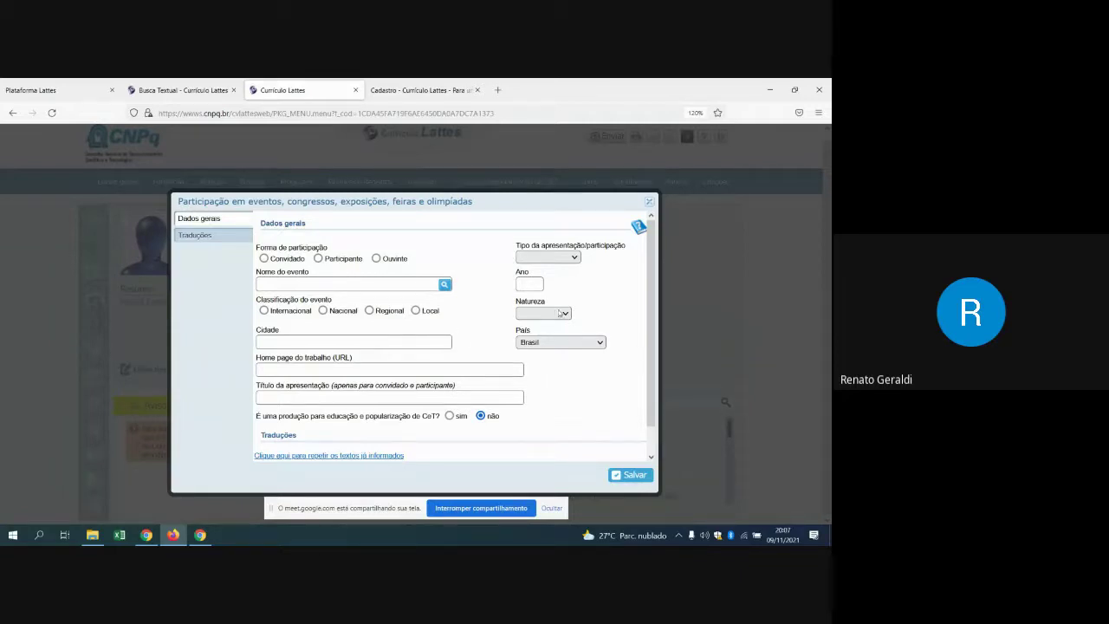
scroll(415, 251, down, 1)
scroll(580, 225, up, 1)
scroll(606, 286, down, 1)
scroll(593, 312, up, 1)
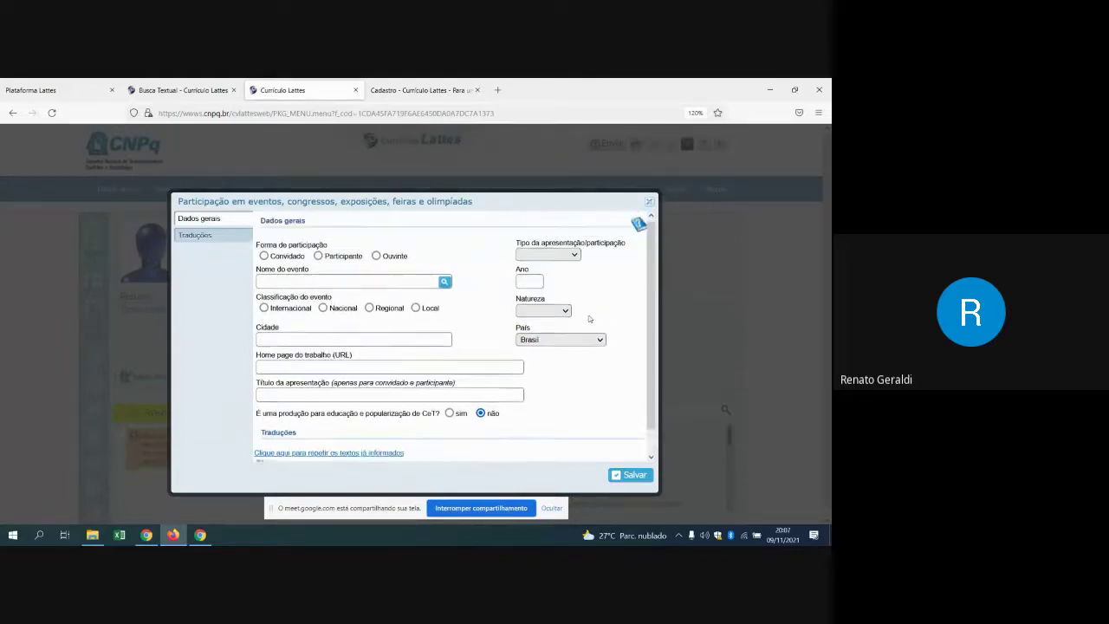
Step: Try to save the blank event participation form to check which fields are mandatory, and dismiss the warning
click(633, 476)
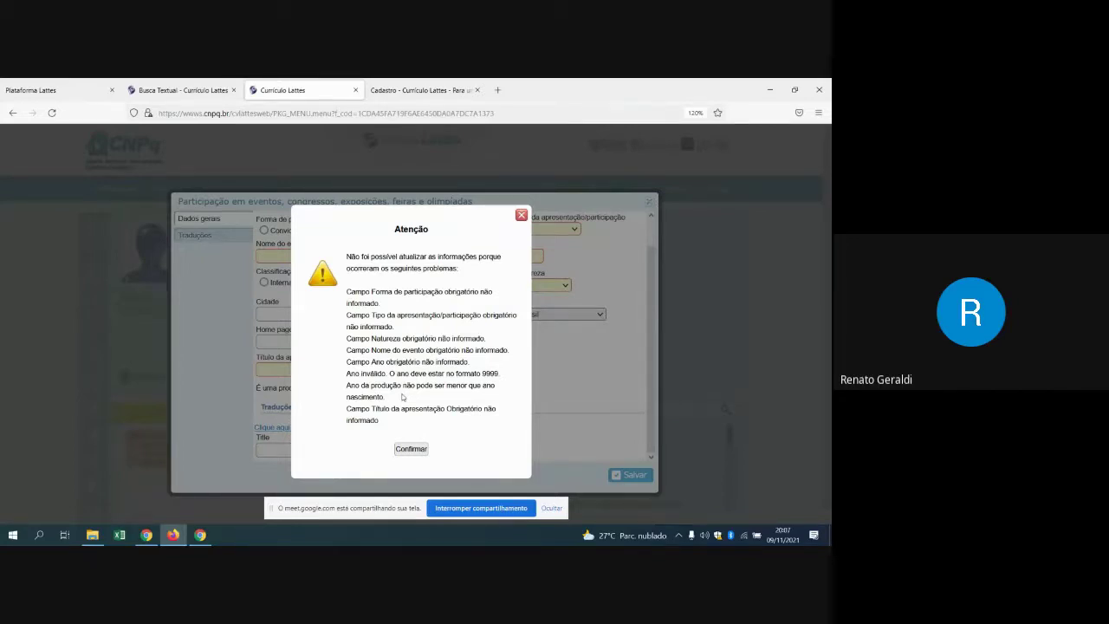
click(411, 448)
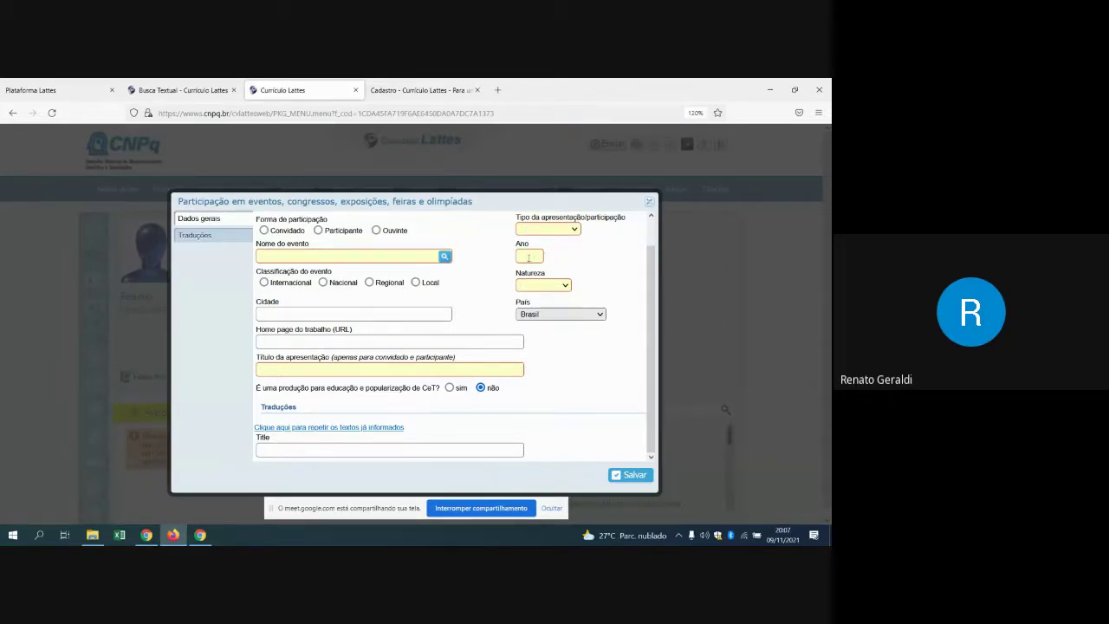
scroll(338, 373, down, 1)
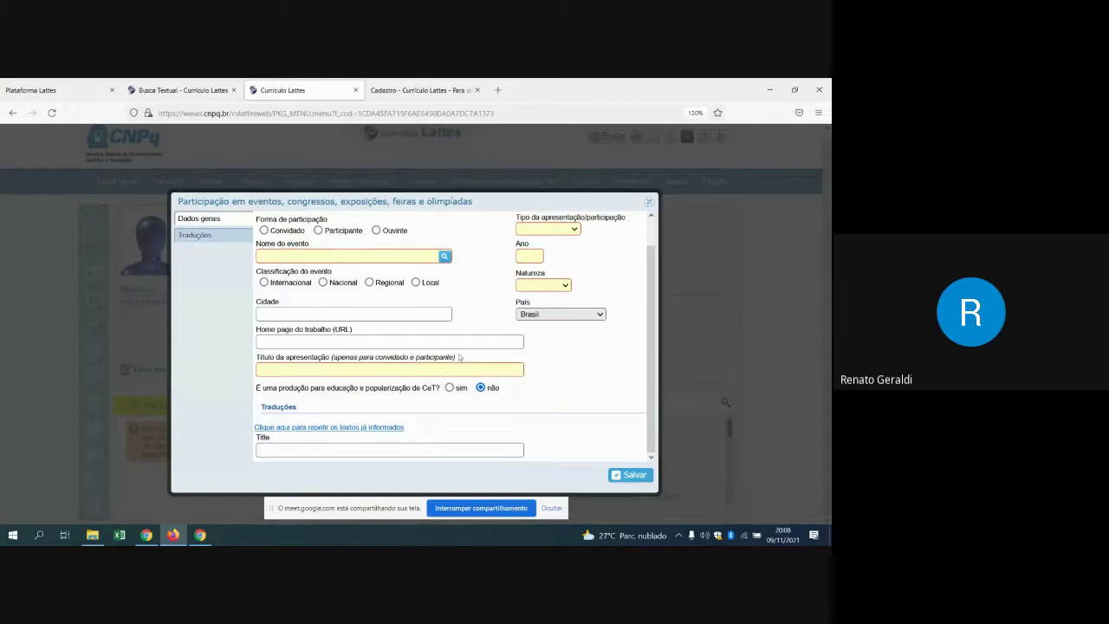
scroll(459, 356, up, 1)
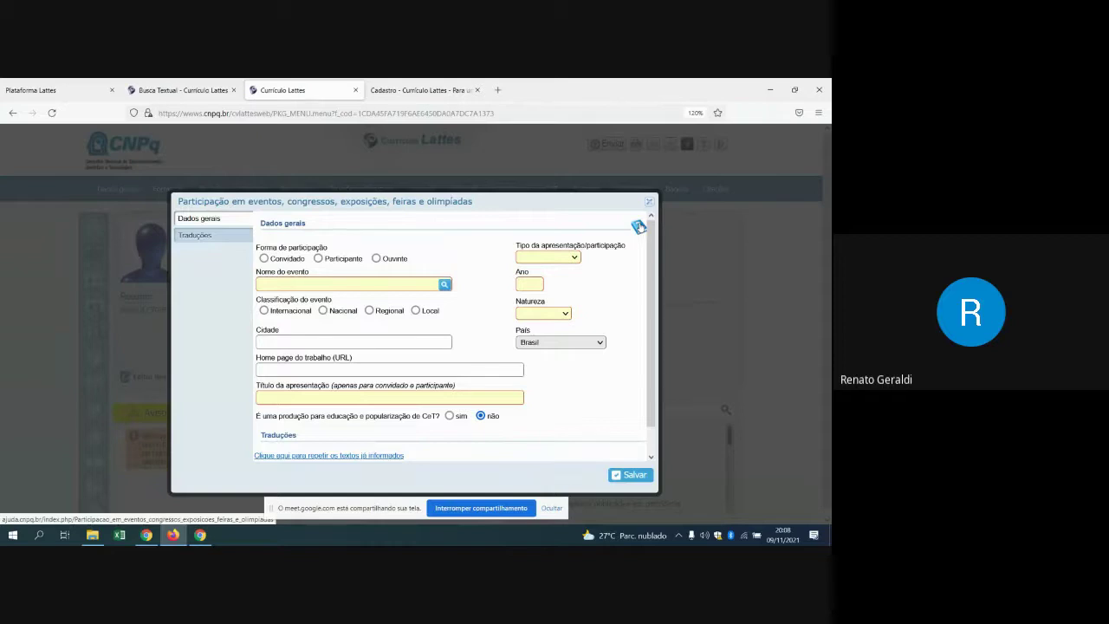
Step: Open the form's online help, view its Módulo Bibliográfica page, and return to the event participation form
click(638, 226)
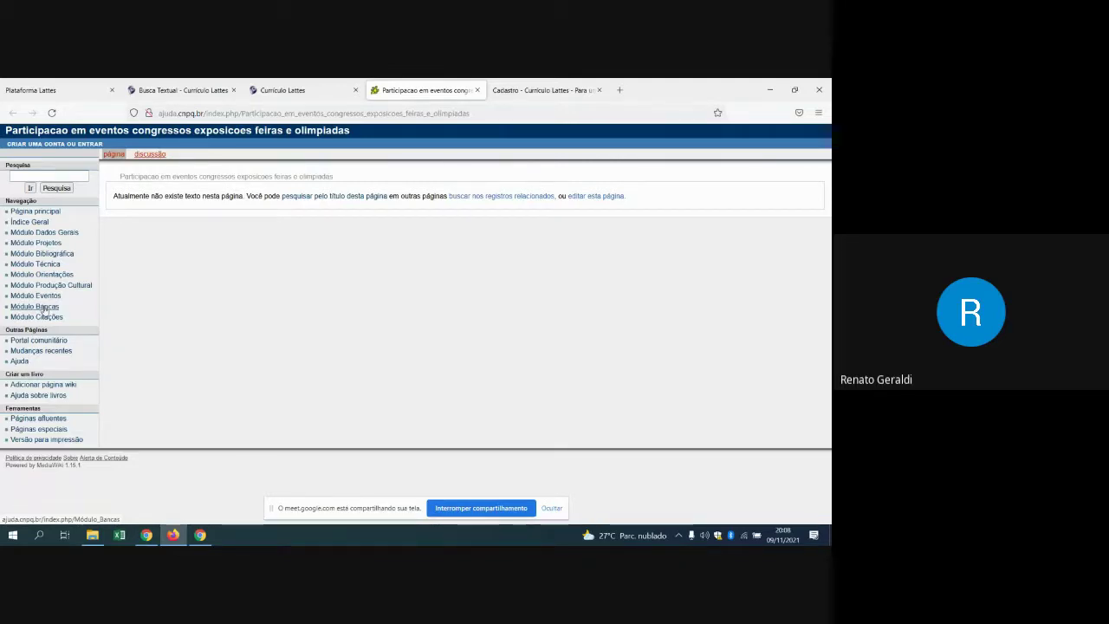
click(43, 253)
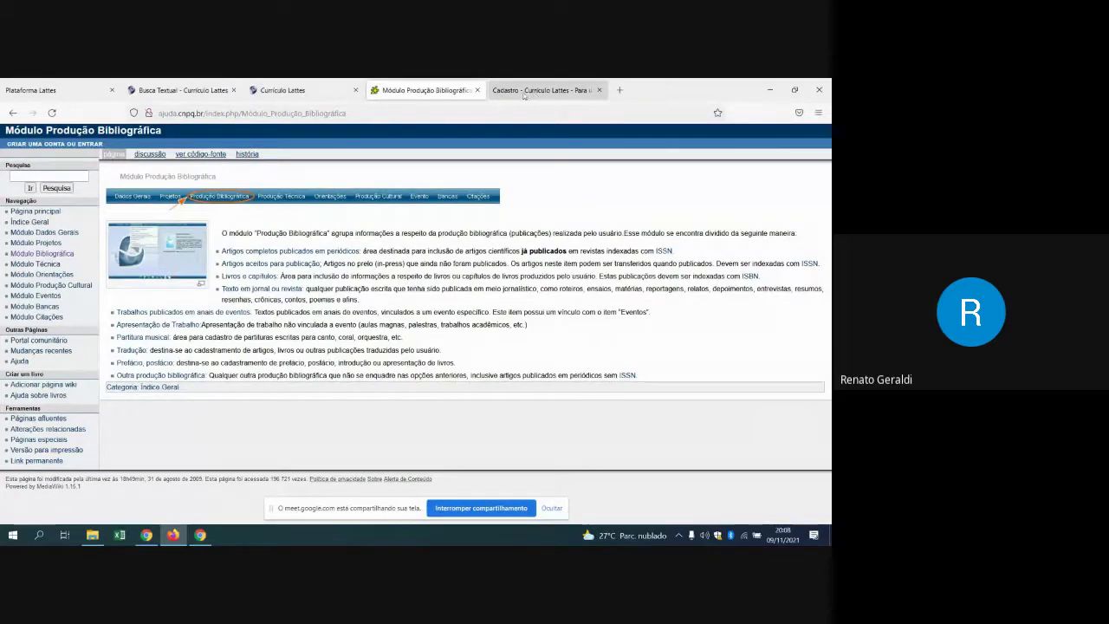
click(286, 90)
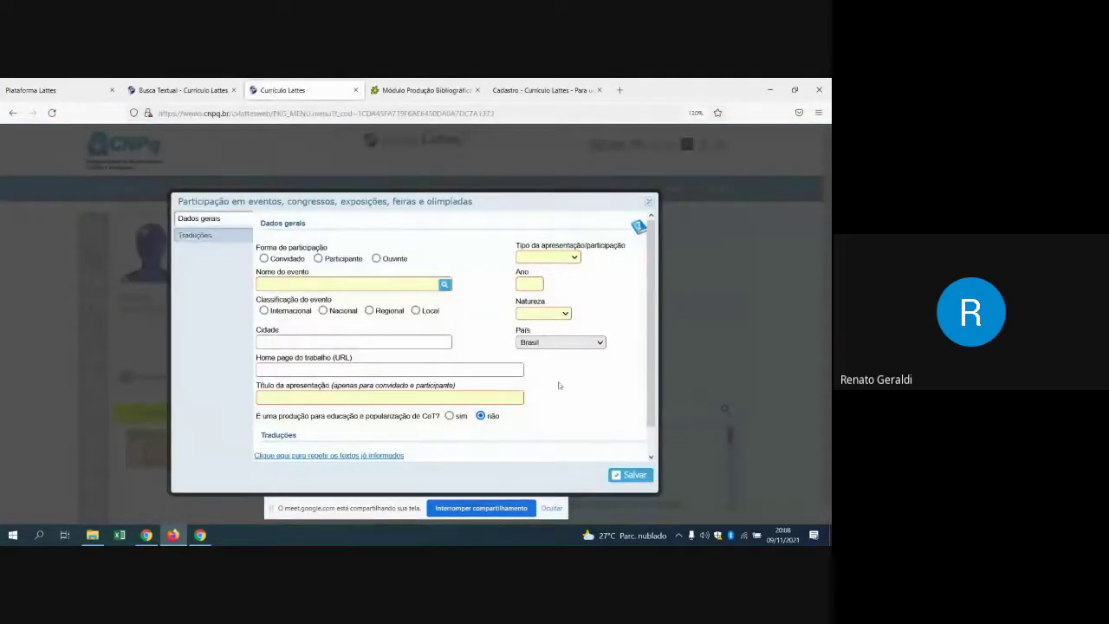
Step: Compare the presentation types offered for Participante and Ouvinte, and set the form of participation to Convidado
click(320, 259)
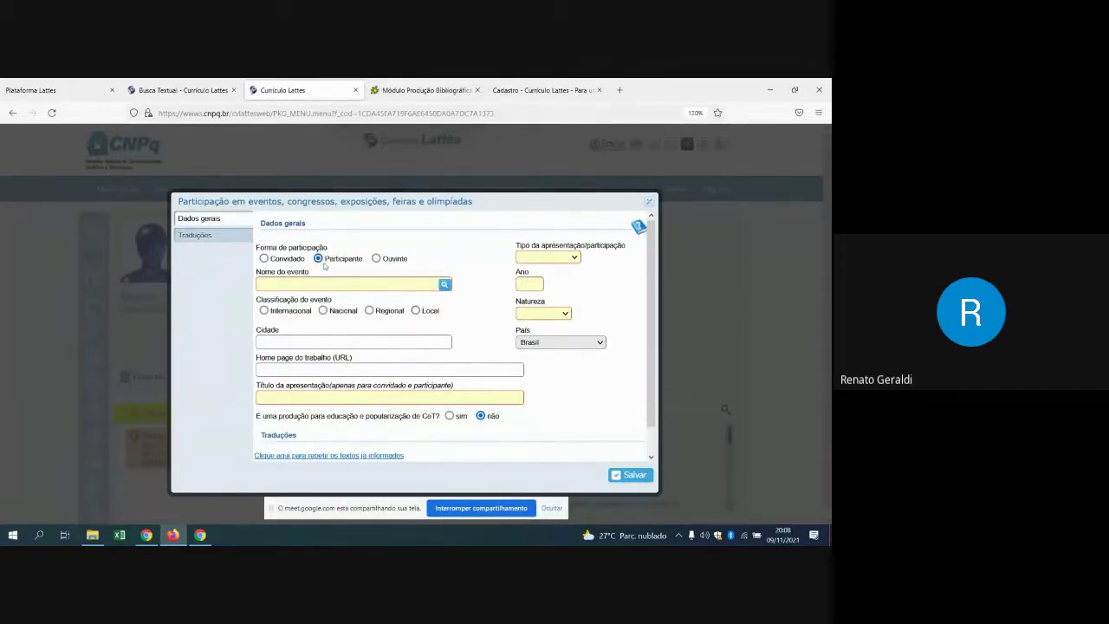
click(576, 257)
click(536, 258)
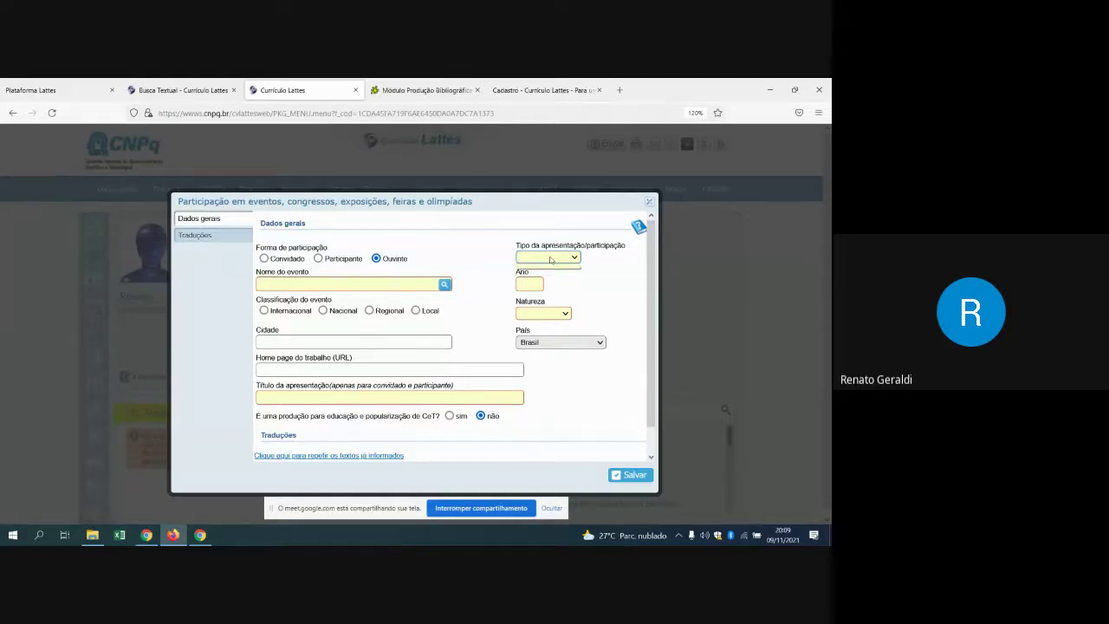
click(263, 258)
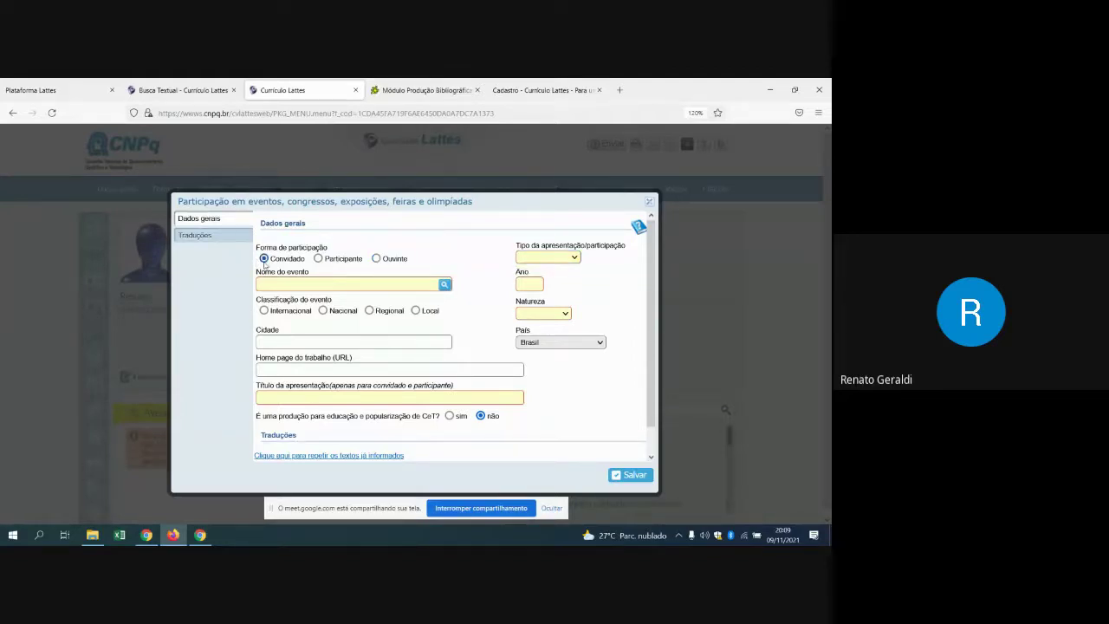
Step: Review the presentation types for Convidado without choosing one, and set the event's Natureza to Outra
click(544, 255)
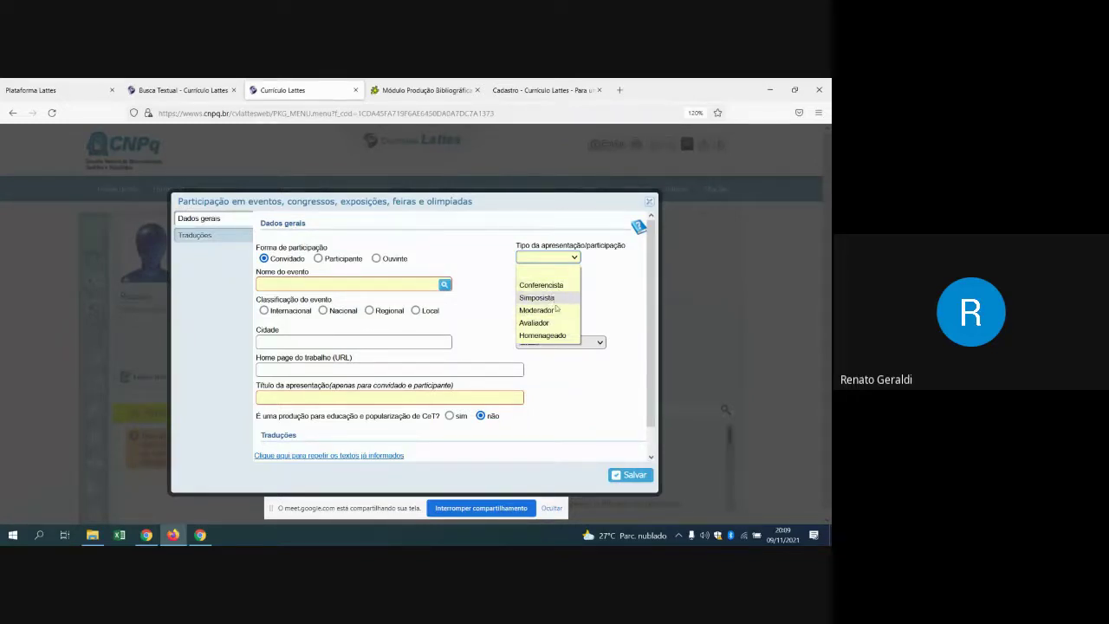
click(612, 294)
click(530, 284)
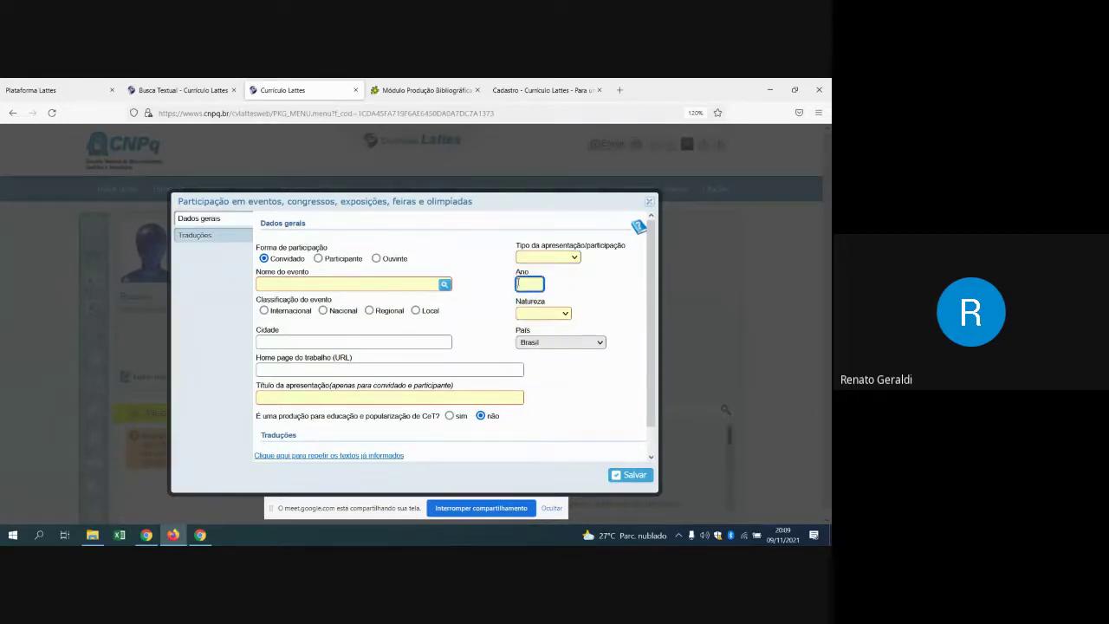
click(564, 315)
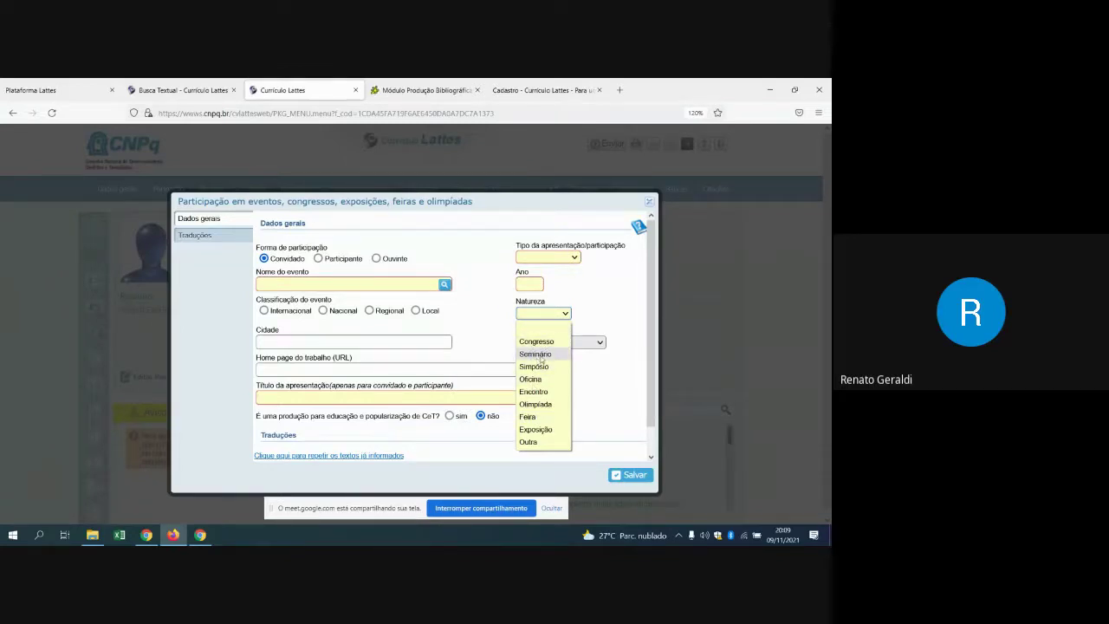
click(550, 446)
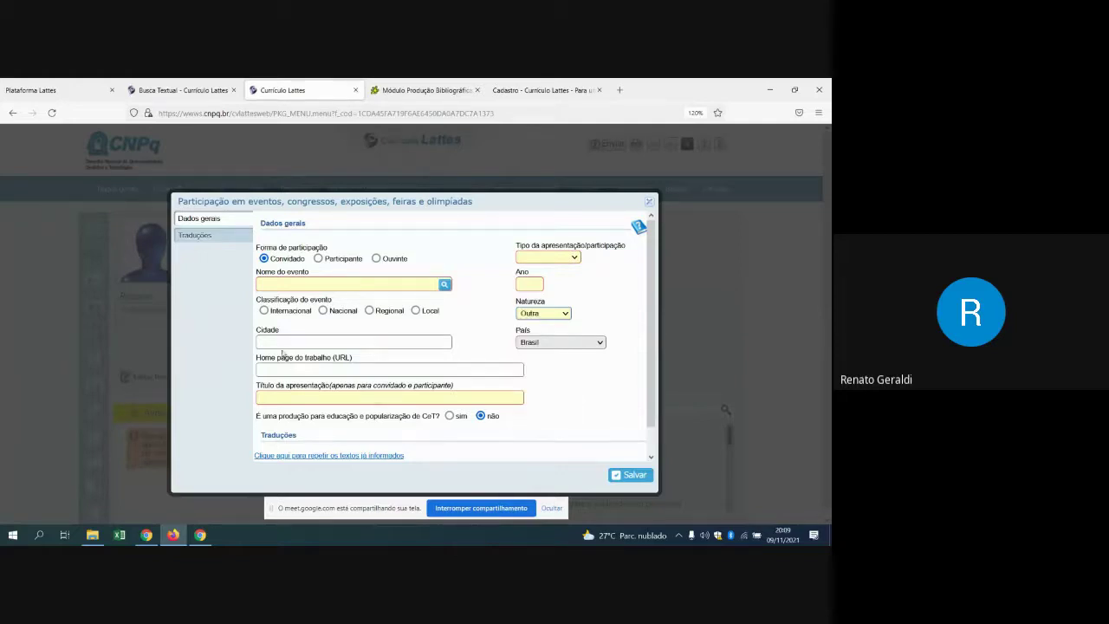
Step: Check the list of already registered events and the Natureza options, leaving both without a new selection
click(445, 284)
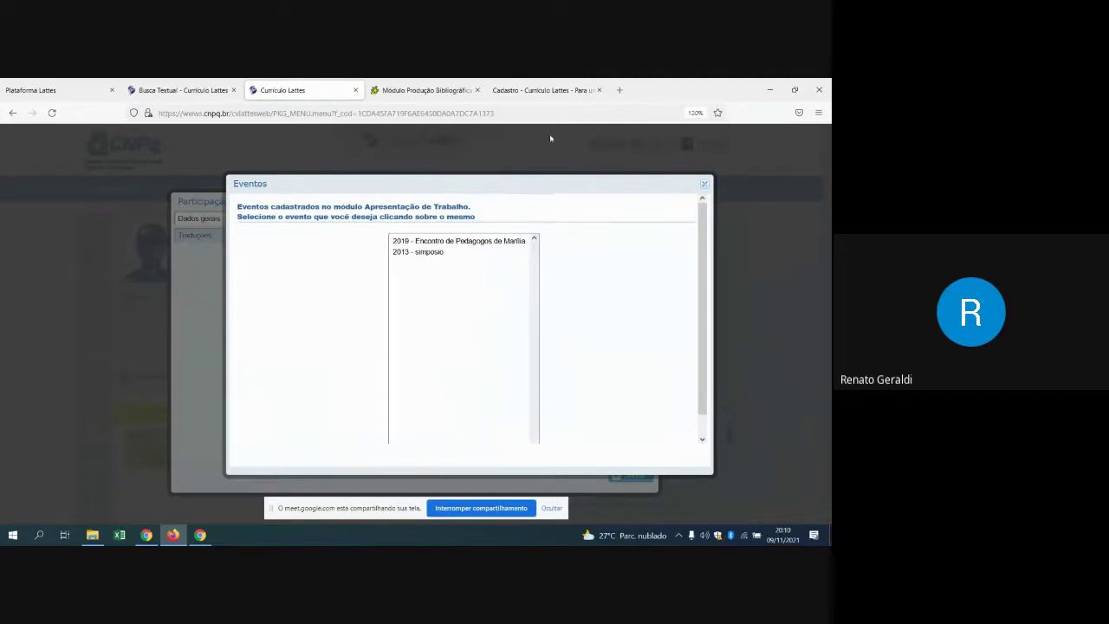
click(704, 183)
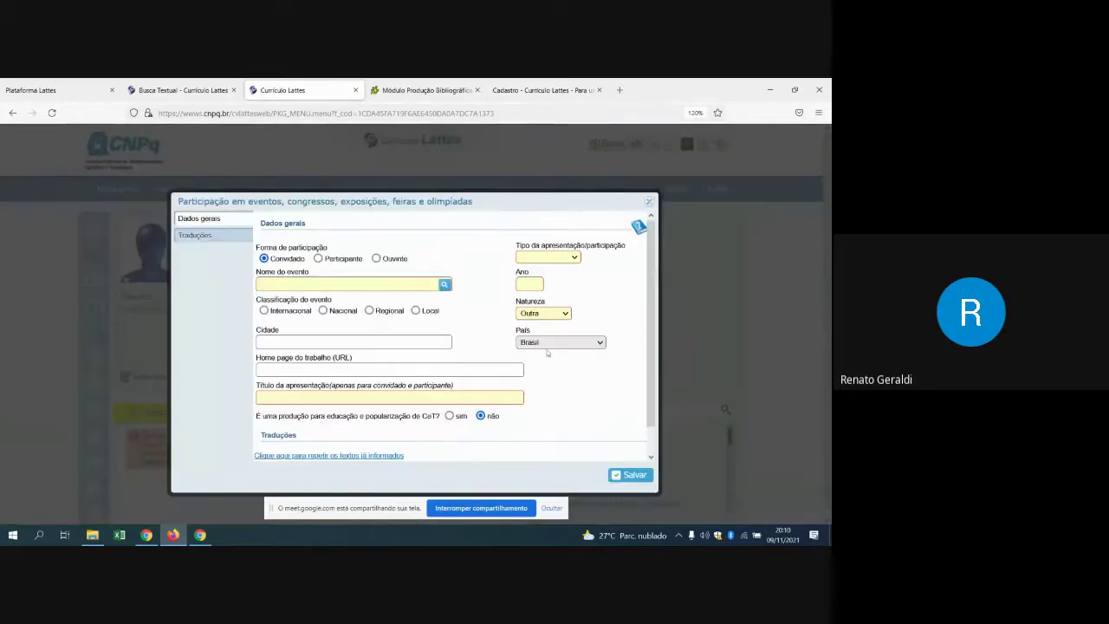
click(547, 314)
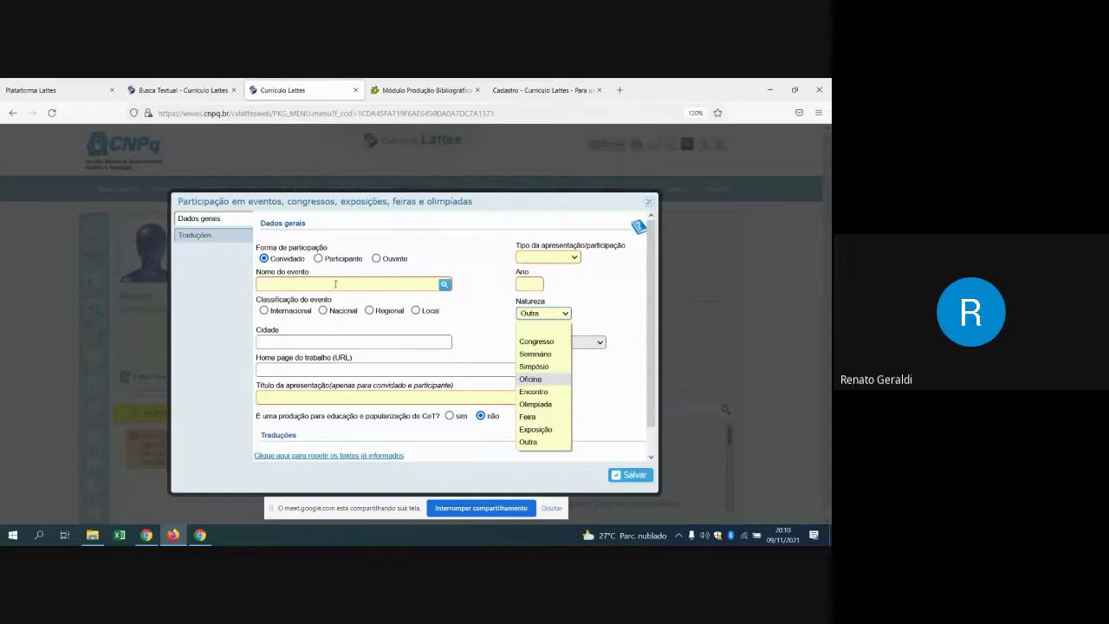
click(272, 308)
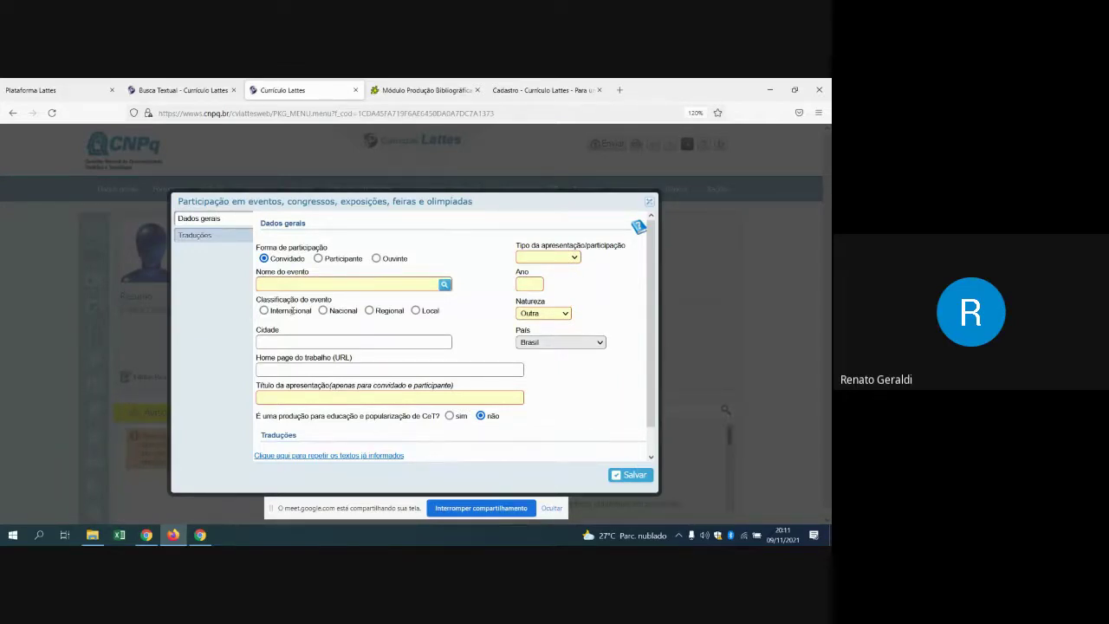
Step: Examine the form's city, work home page, presentation title and translated title fields without filling them in
click(307, 342)
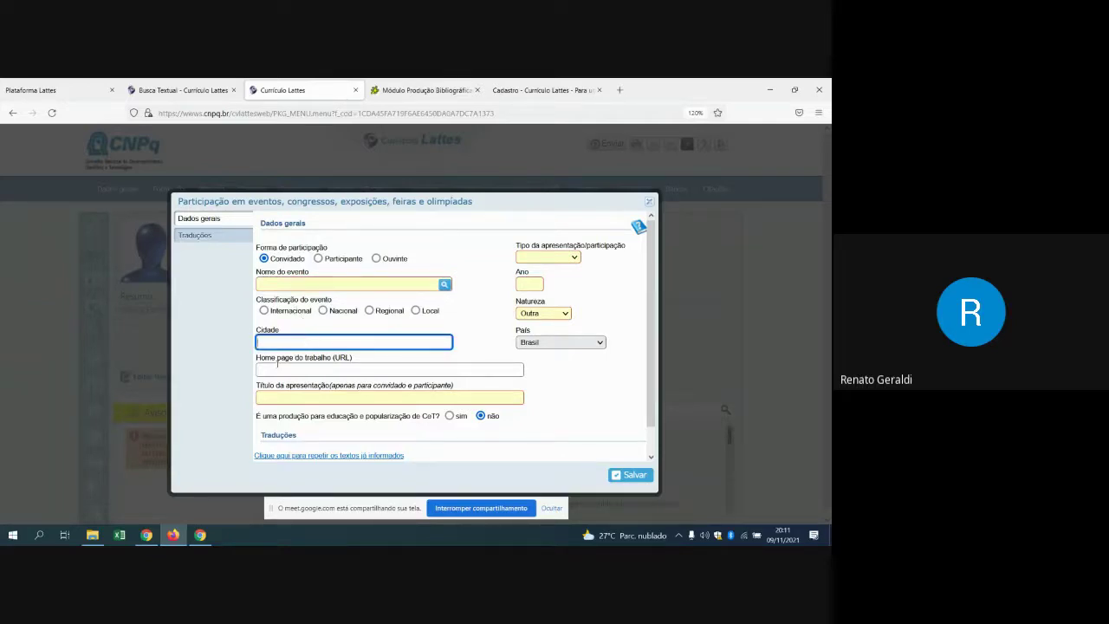
click(307, 371)
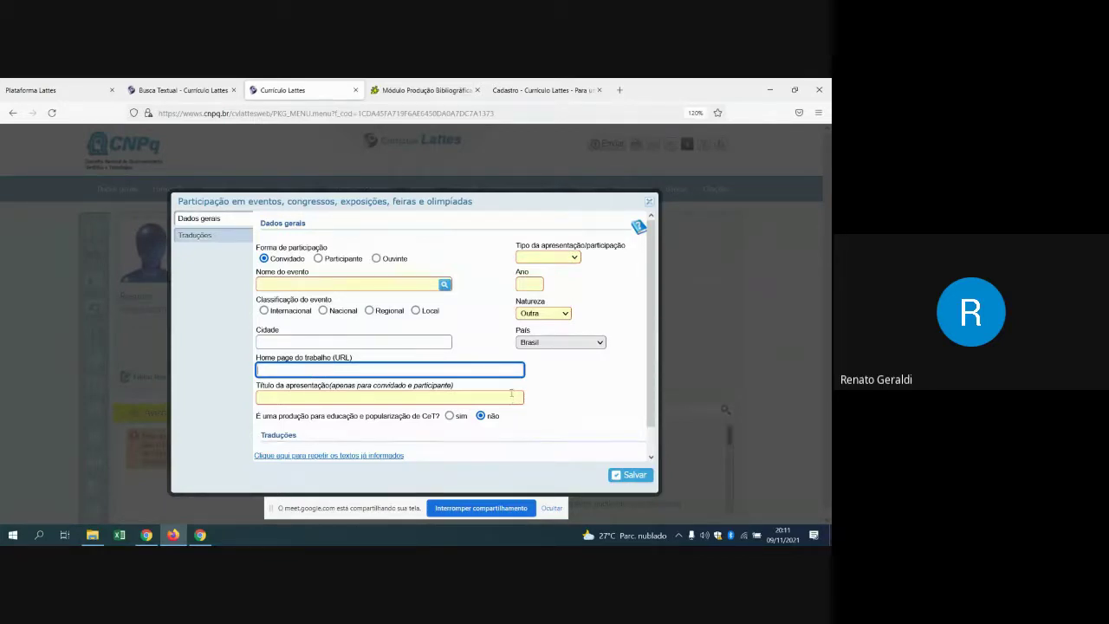
scroll(494, 395, down, 1)
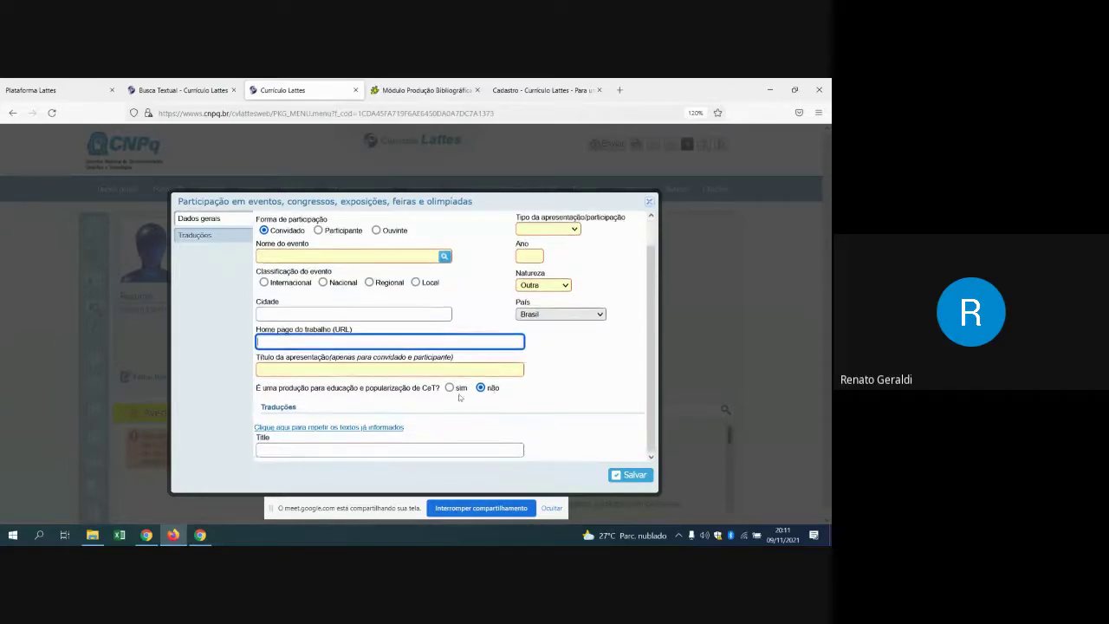
click(350, 373)
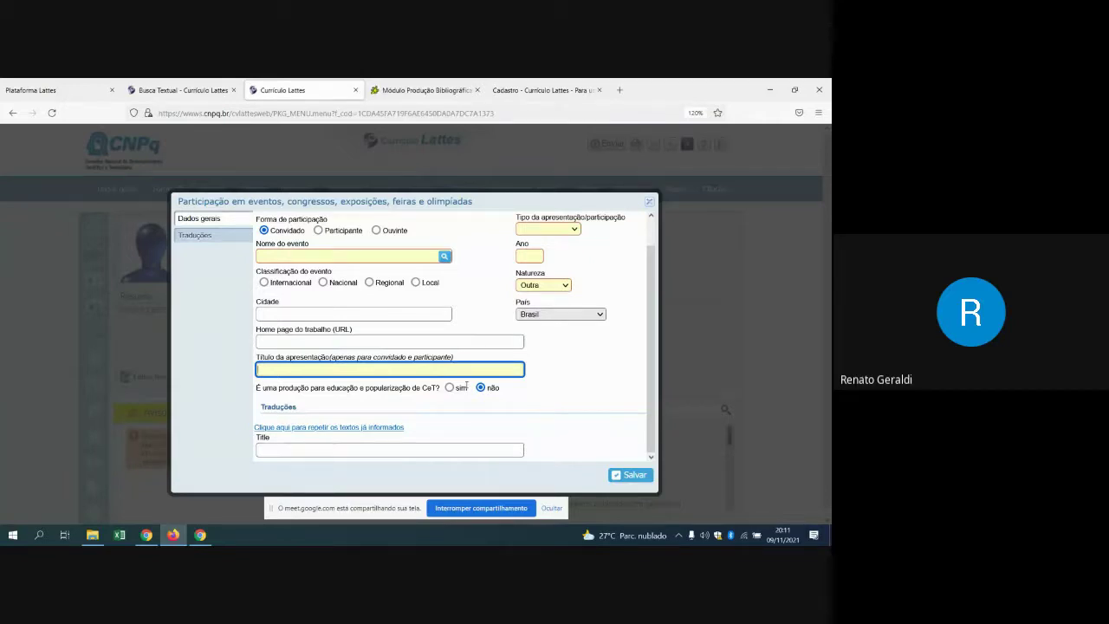
scroll(451, 386, down, 1)
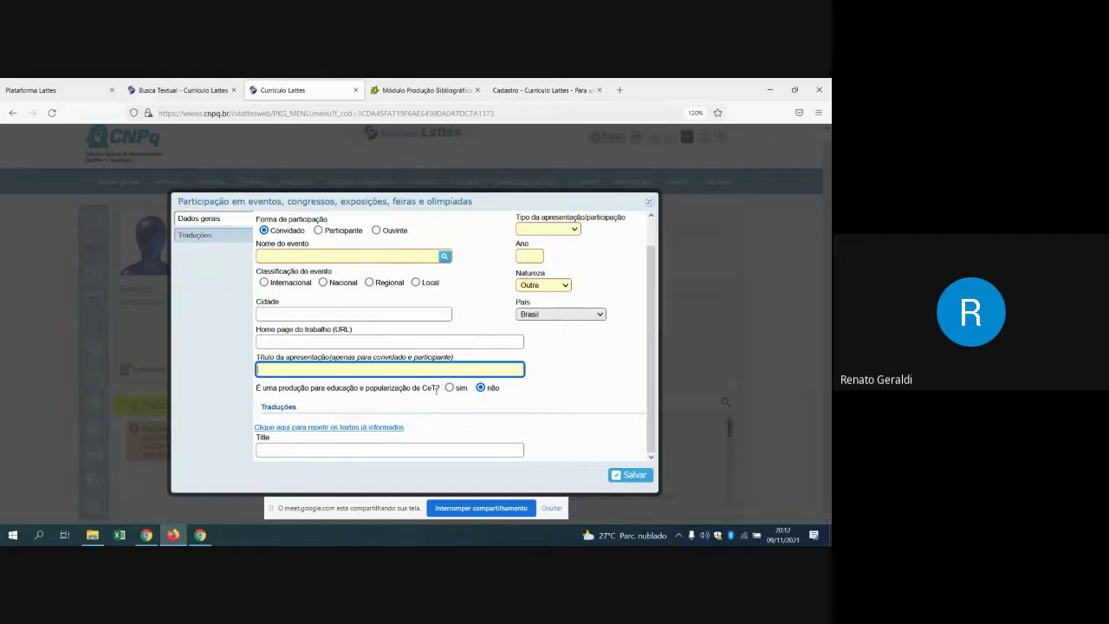
click(266, 448)
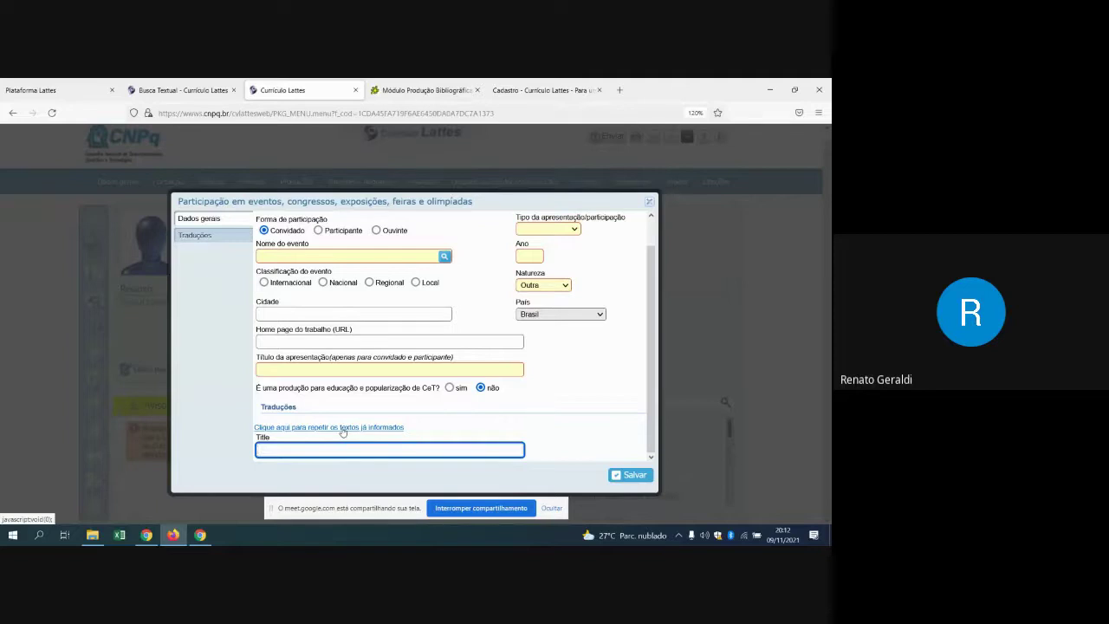
click(609, 399)
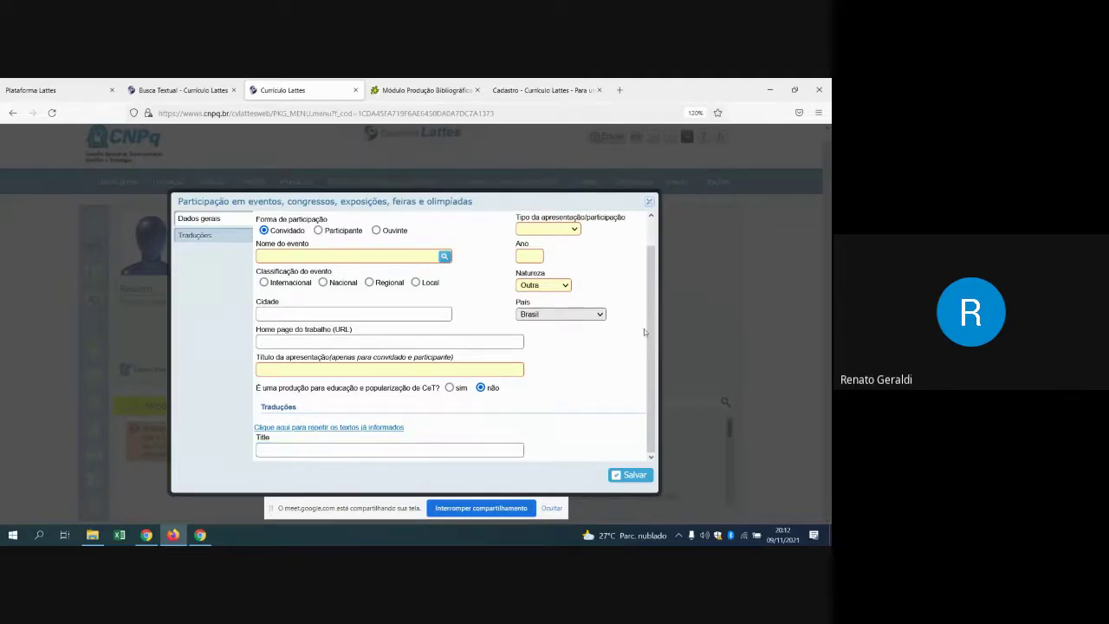
Step: Look over the event participation form once more and close it without saving
scroll(641, 311, up, 2)
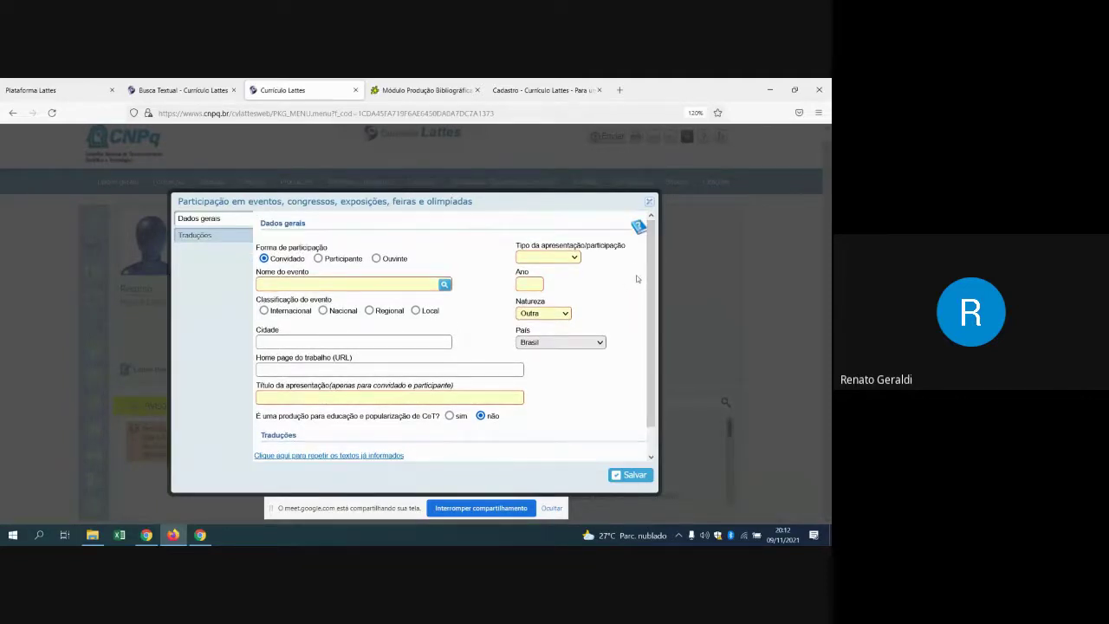
scroll(636, 271, down, 2)
scroll(637, 261, up, 2)
click(652, 203)
click(653, 201)
Step: Open a new entry form for Organização de eventos, congressos, exposições, feiras e olimpíadas
mouse_move(642, 186)
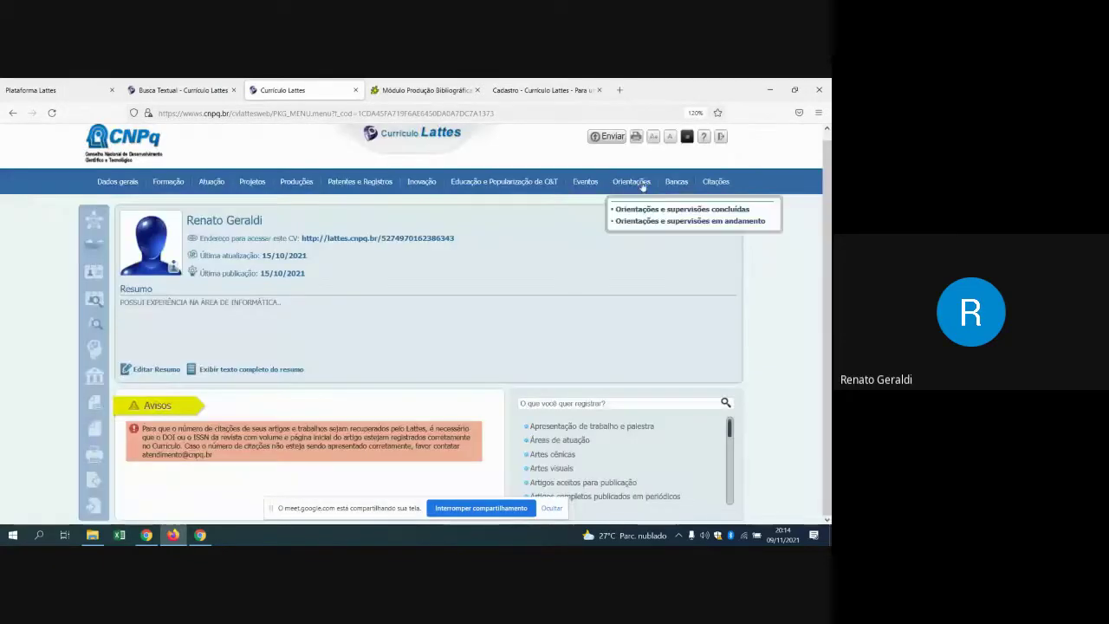
mouse_move(596, 188)
click(601, 240)
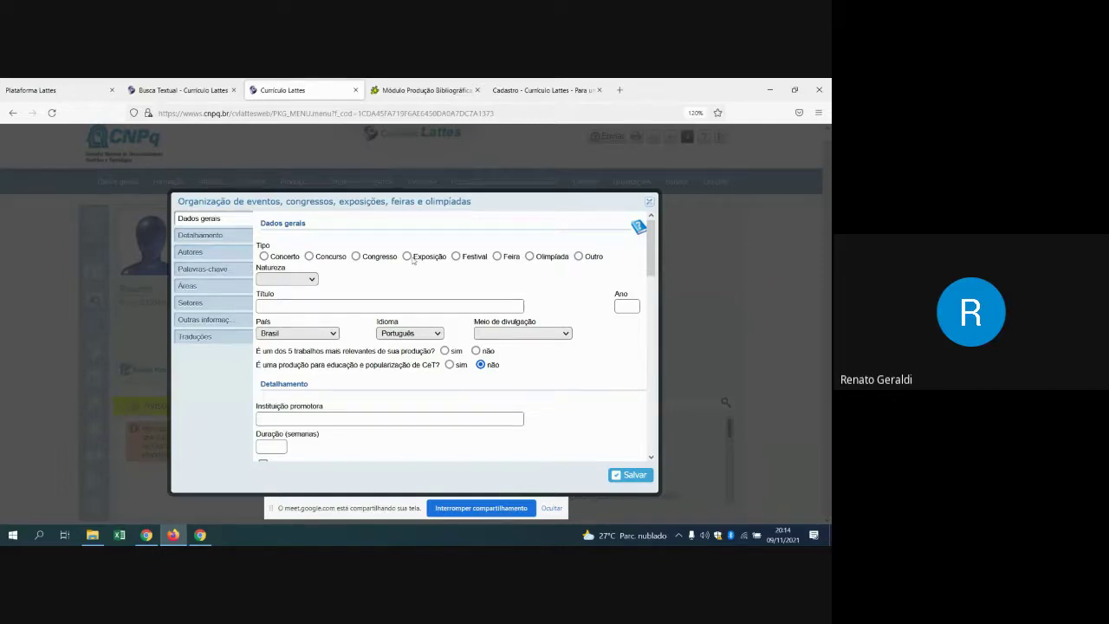
Step: Review the Natureza options and the Título and Ano fields of the event organization form without entering anything
click(313, 278)
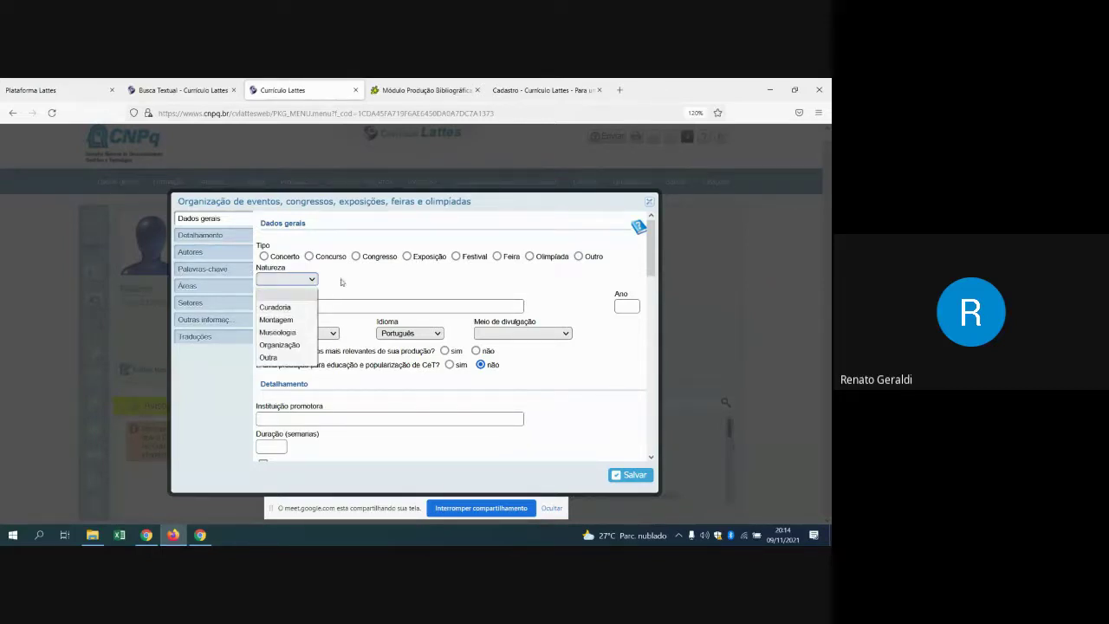
click(351, 280)
click(275, 304)
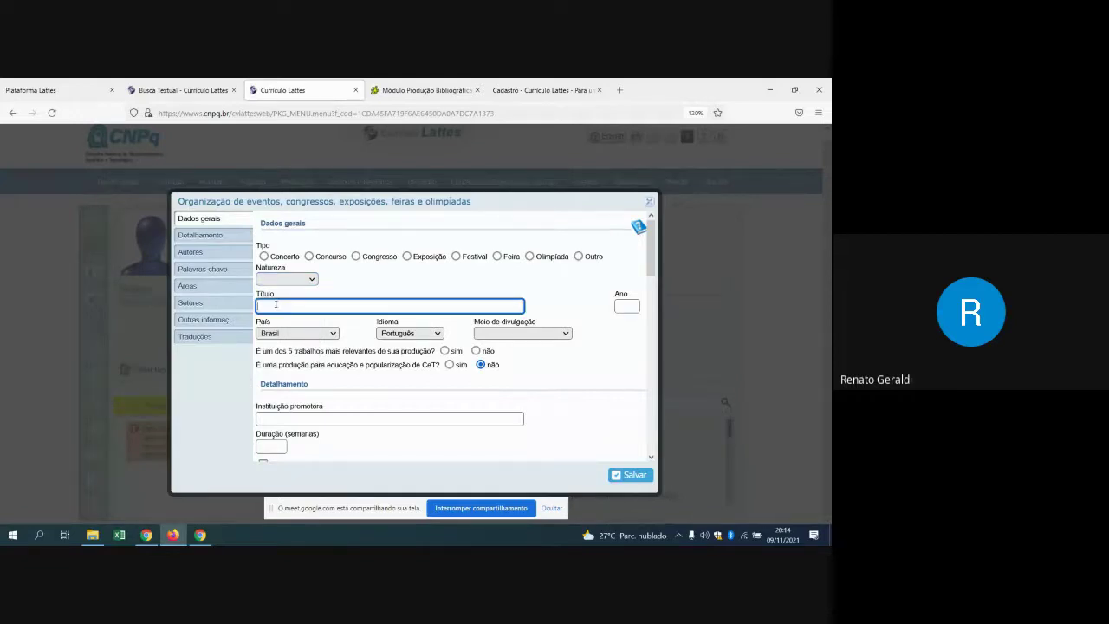
scroll(323, 302, down, 2)
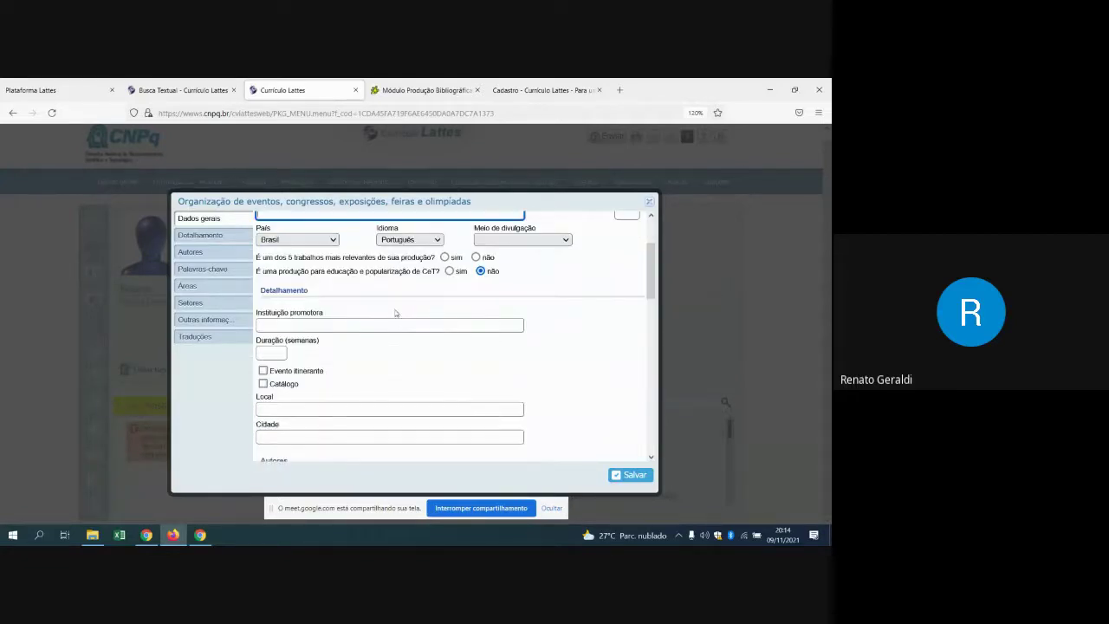
scroll(322, 302, up, 1)
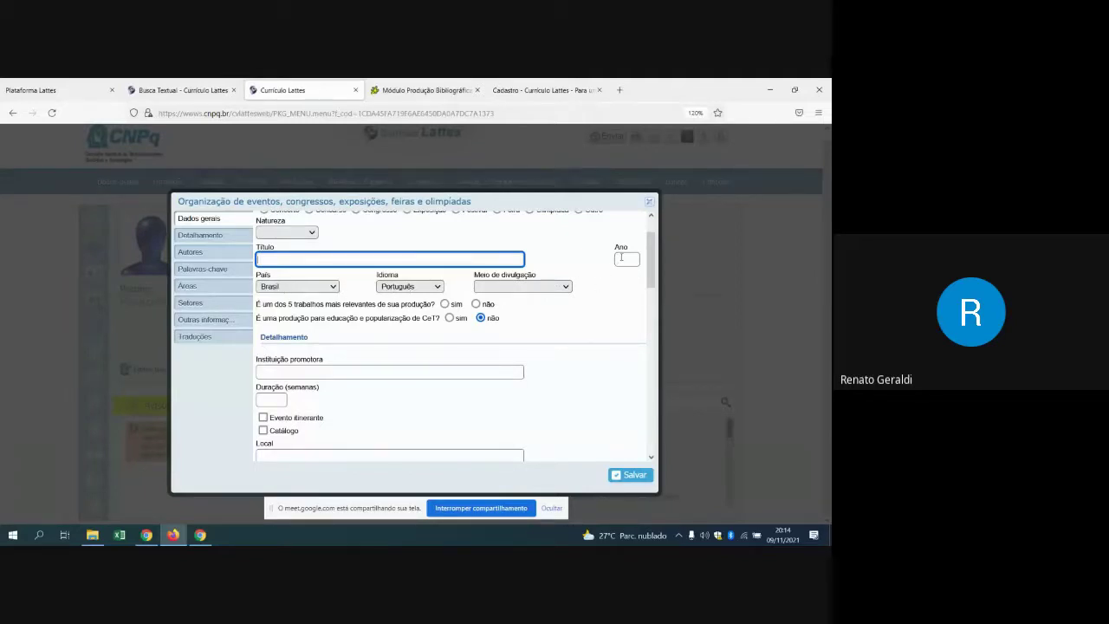
click(625, 259)
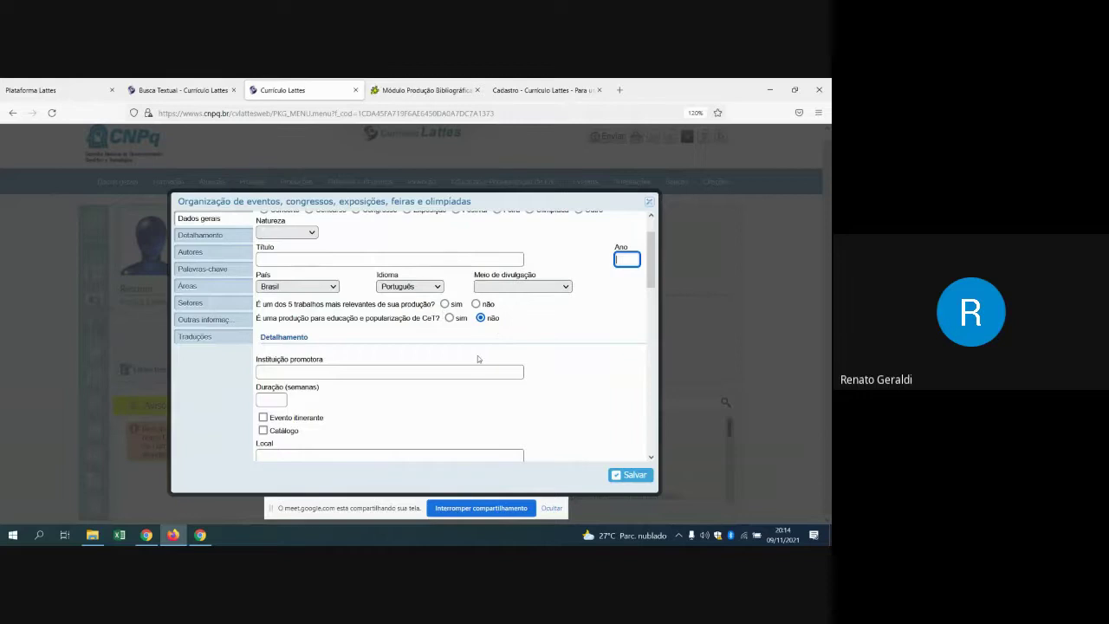
Step: Examine the Detalhamento fields for promoting institution, duration in weeks, itinerant event, catalogue, Local and Cidade, leaving them empty
scroll(472, 355, down, 1)
scroll(442, 352, down, 1)
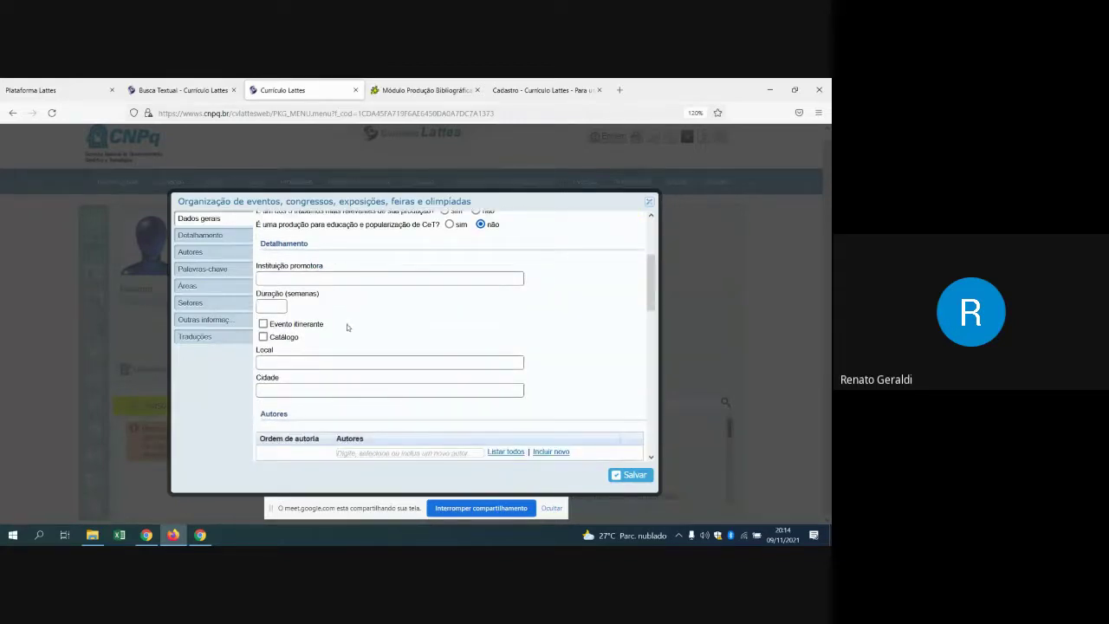
click(272, 306)
scroll(361, 328, down, 1)
scroll(361, 326, up, 2)
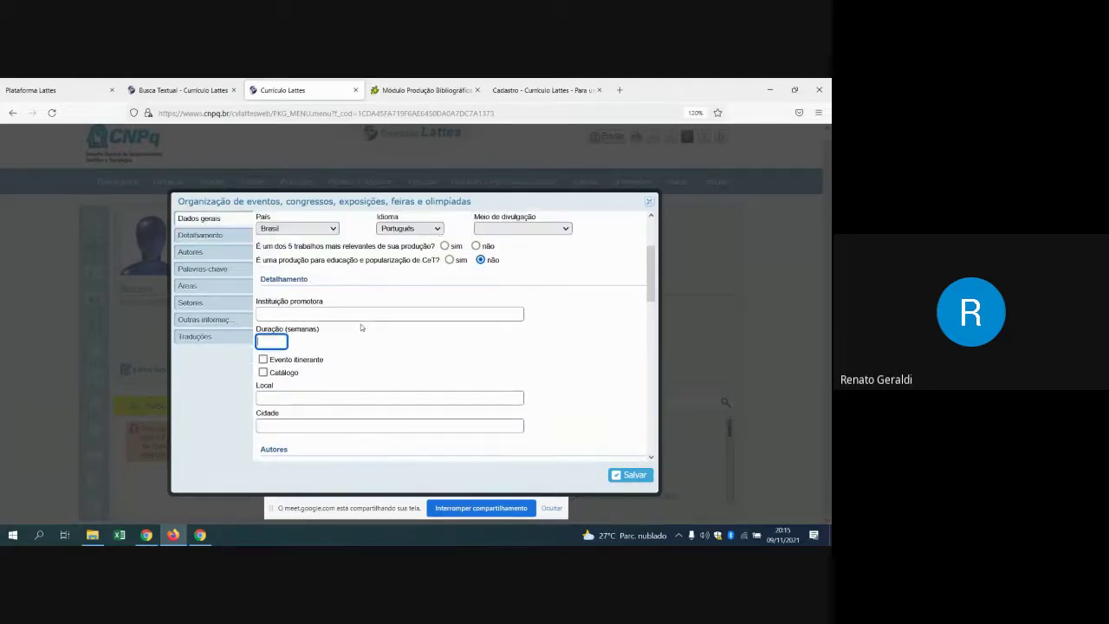
scroll(361, 324, down, 2)
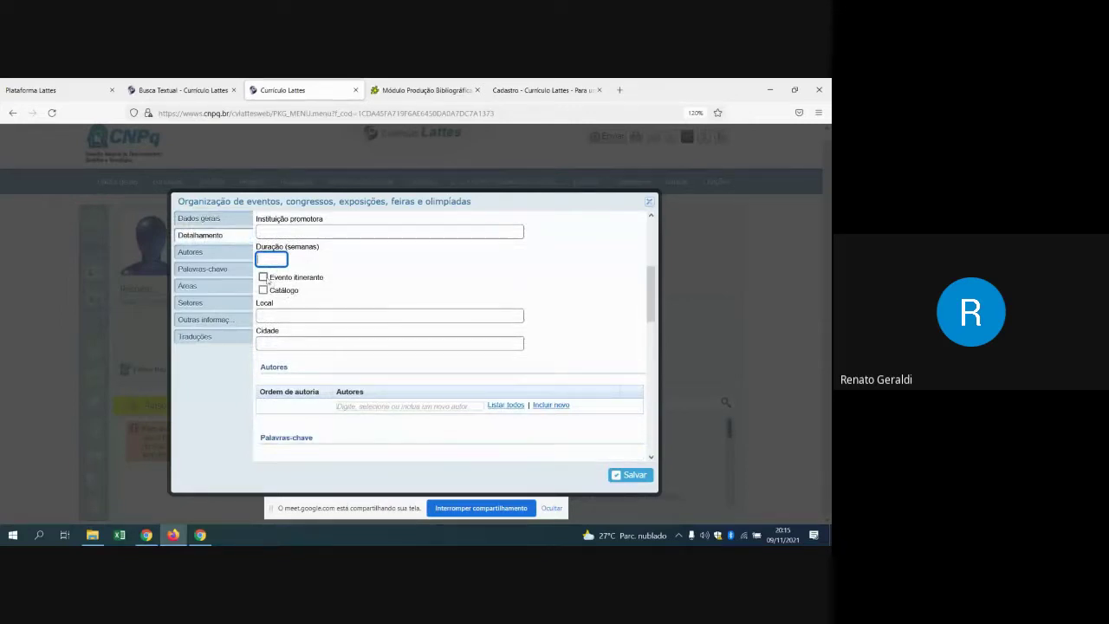
scroll(308, 326, down, 1)
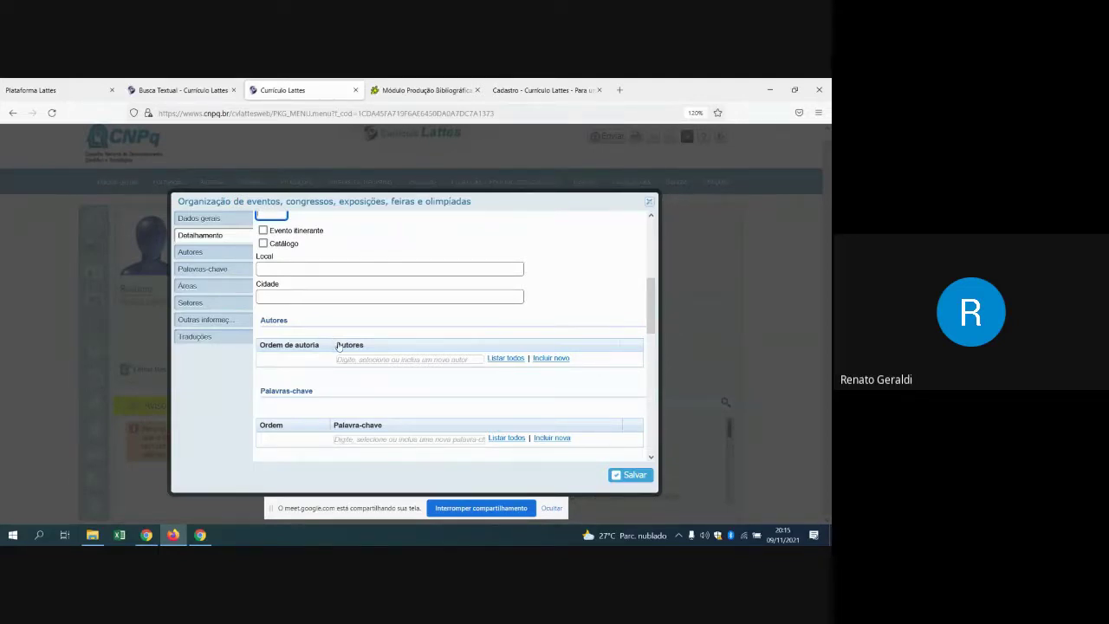
click(271, 271)
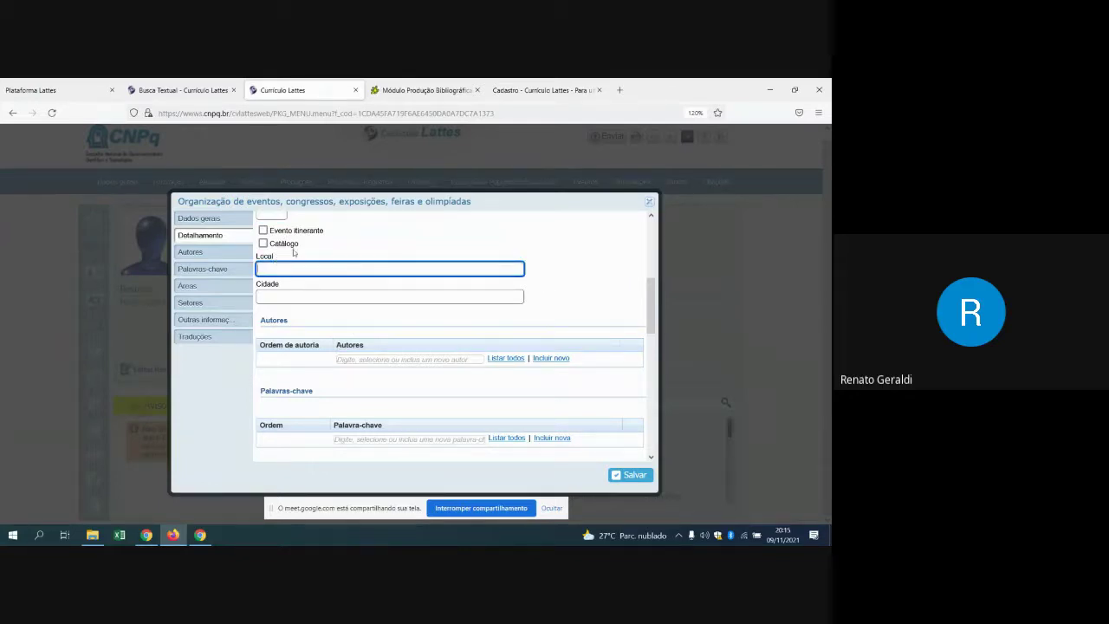
click(282, 297)
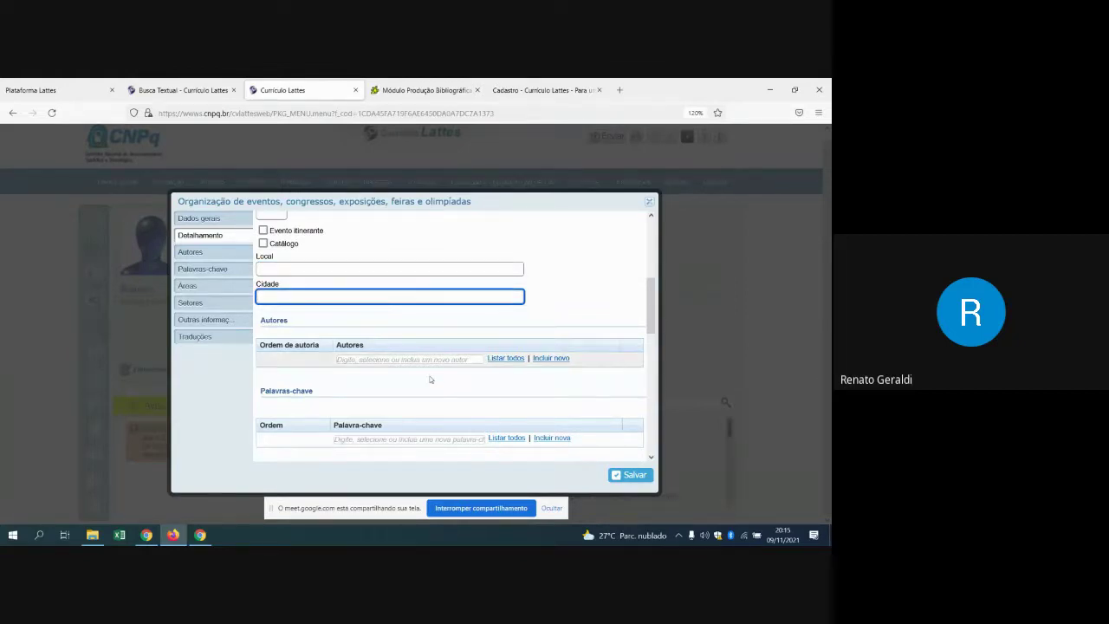
Step: Look through the form's sections from Autores, Palavras-chave, Áreas and Setores to Outras informações and Traduções
scroll(430, 355, down, 1)
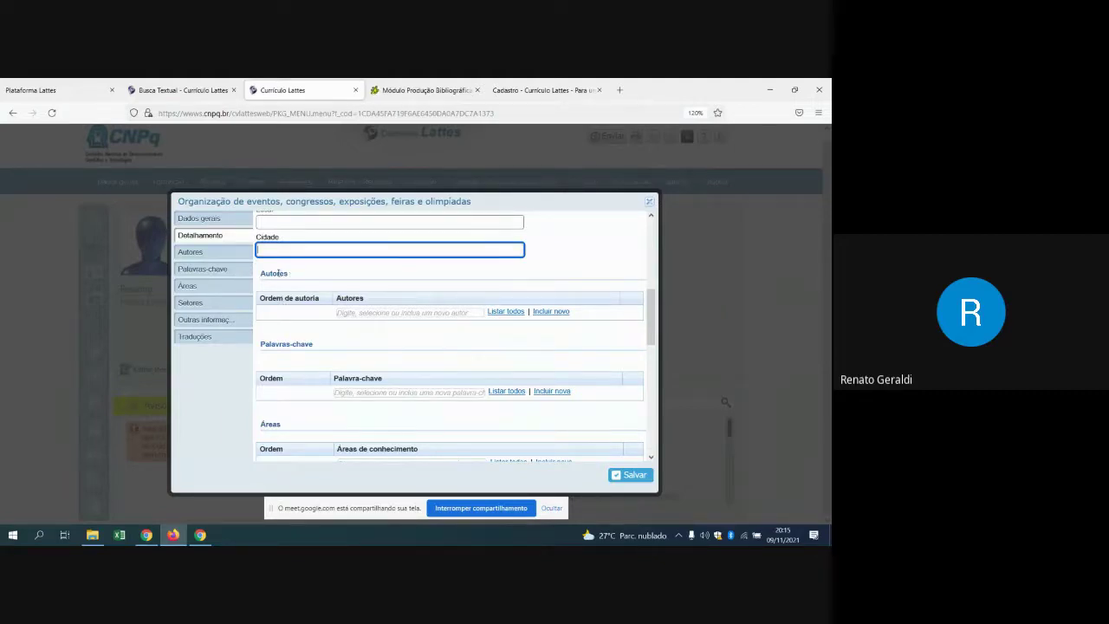
scroll(290, 359, down, 3)
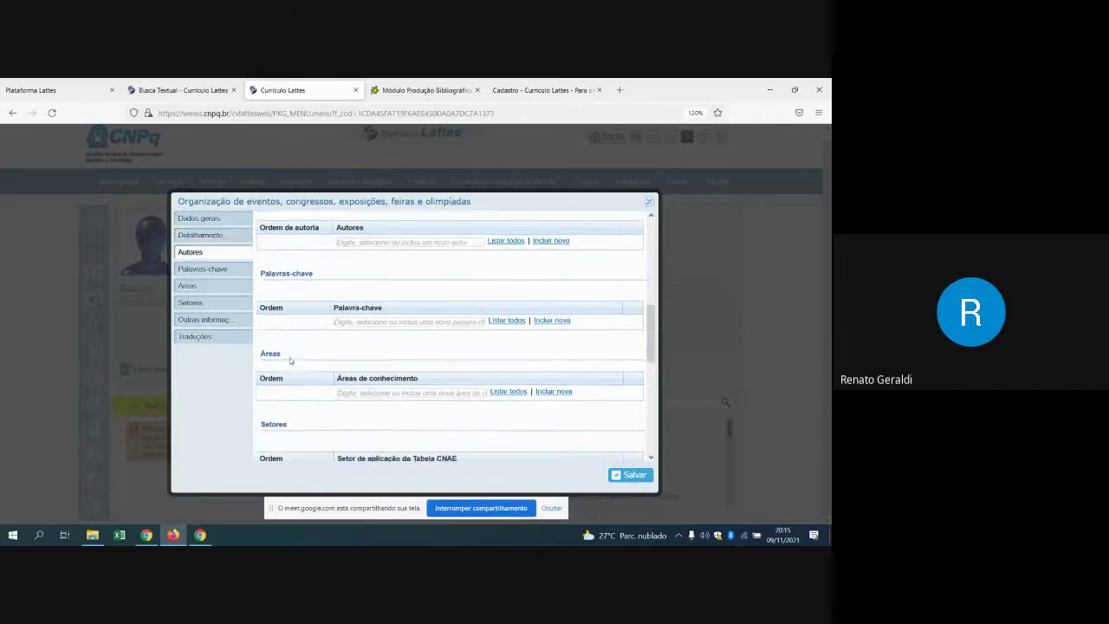
scroll(291, 398, down, 3)
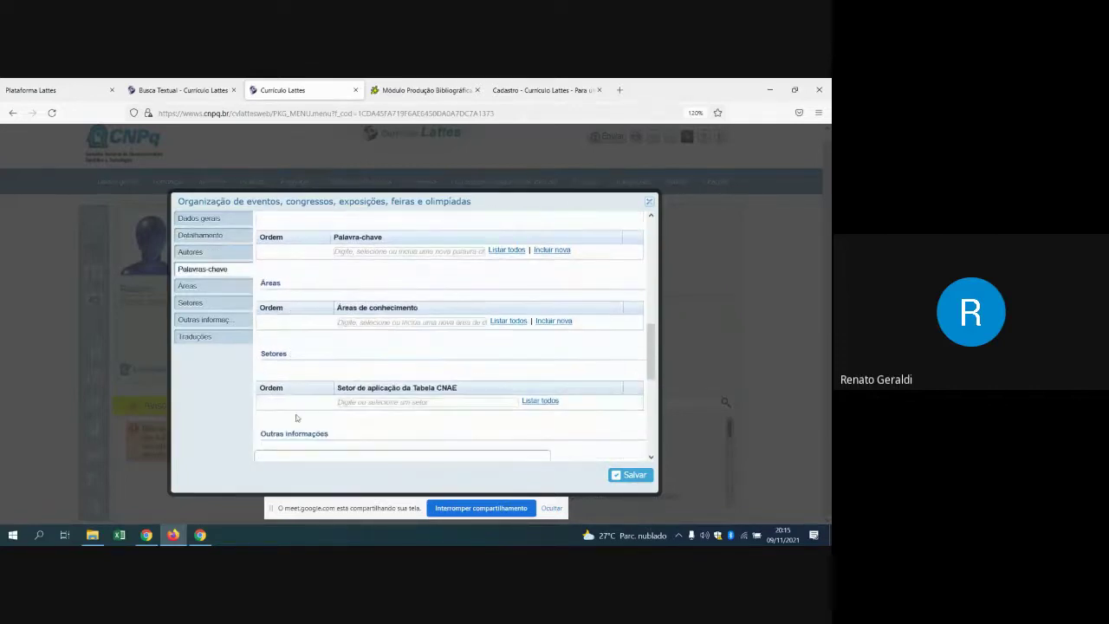
scroll(319, 366, up, 1)
scroll(316, 383, down, 1)
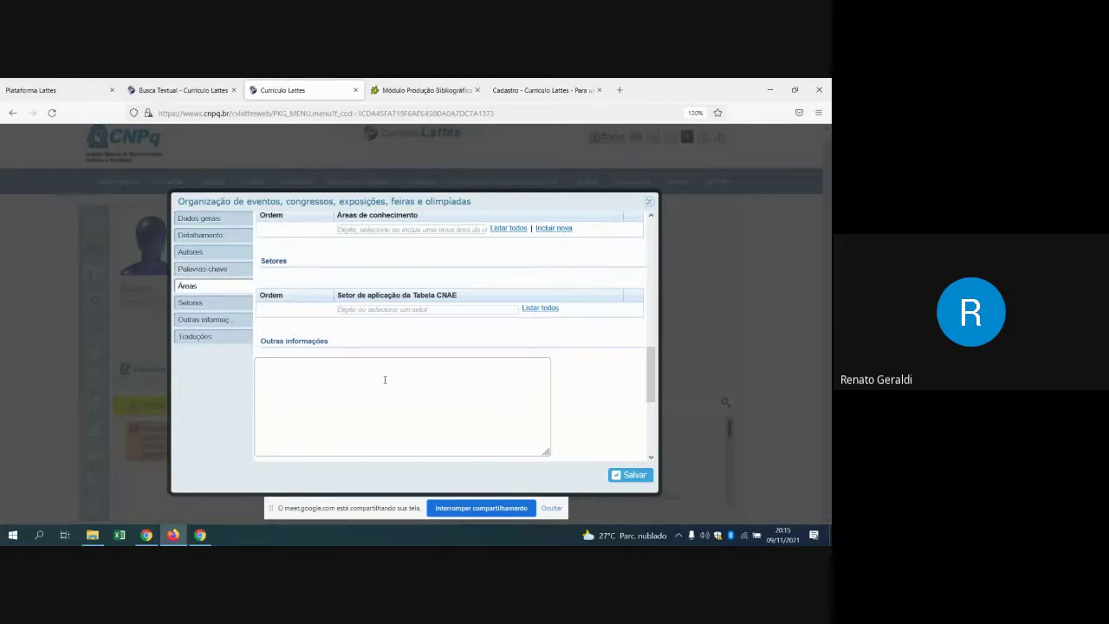
scroll(386, 374, up, 2)
scroll(387, 378, up, 2)
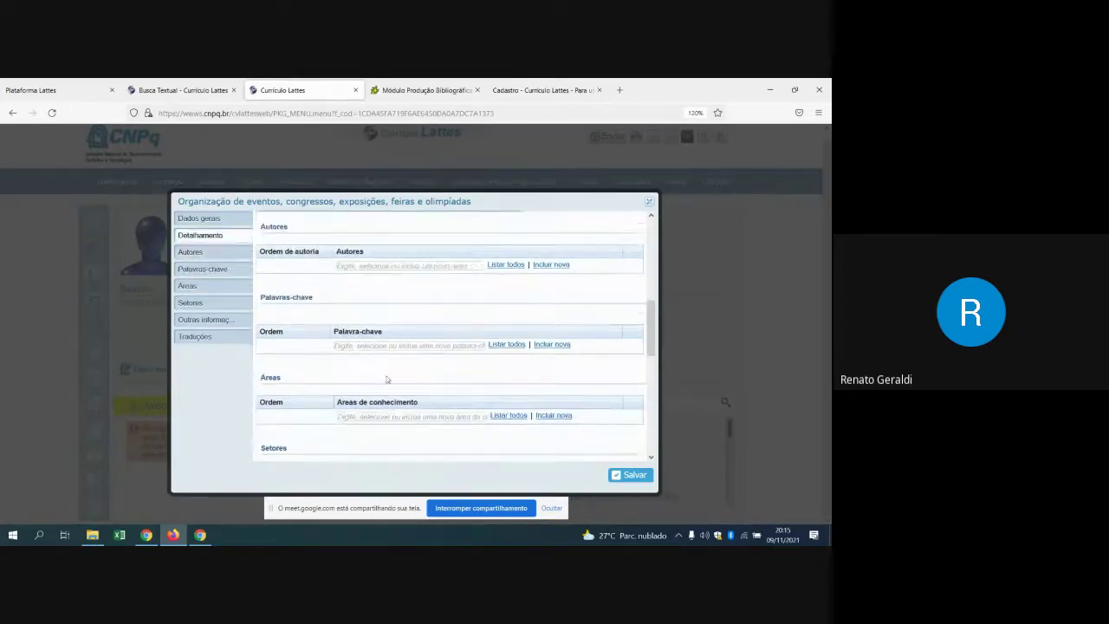
scroll(386, 377, down, 5)
scroll(386, 368, down, 4)
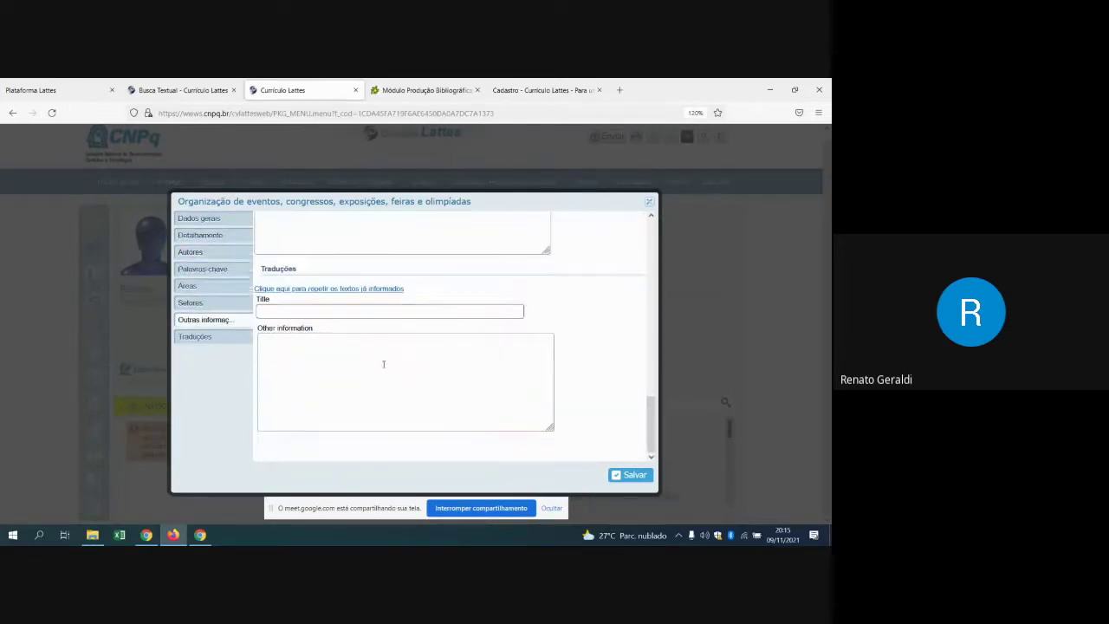
scroll(364, 349, up, 3)
scroll(338, 355, up, 1)
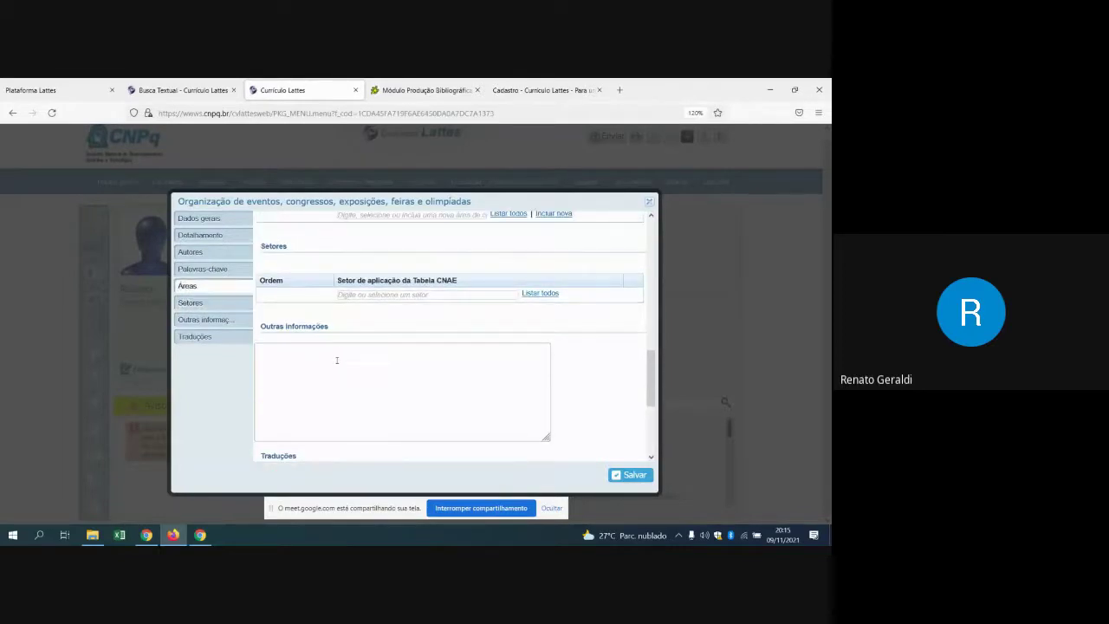
Step: Examine the Outras informações text field together with the Áreas and Setores sections above it, without adding text
click(350, 356)
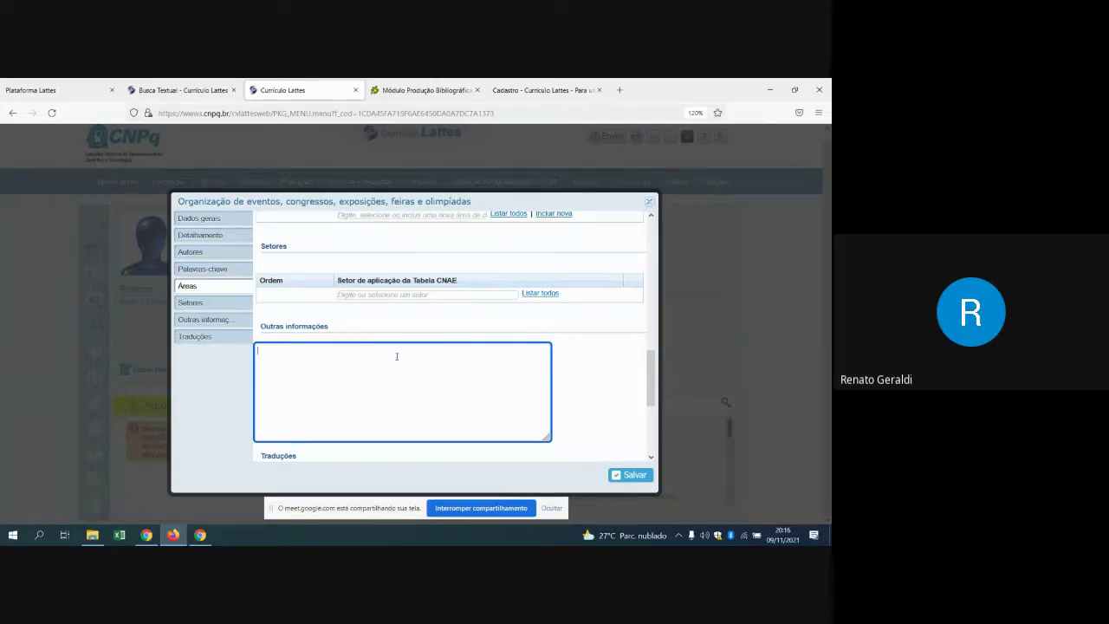
scroll(396, 356, up, 1)
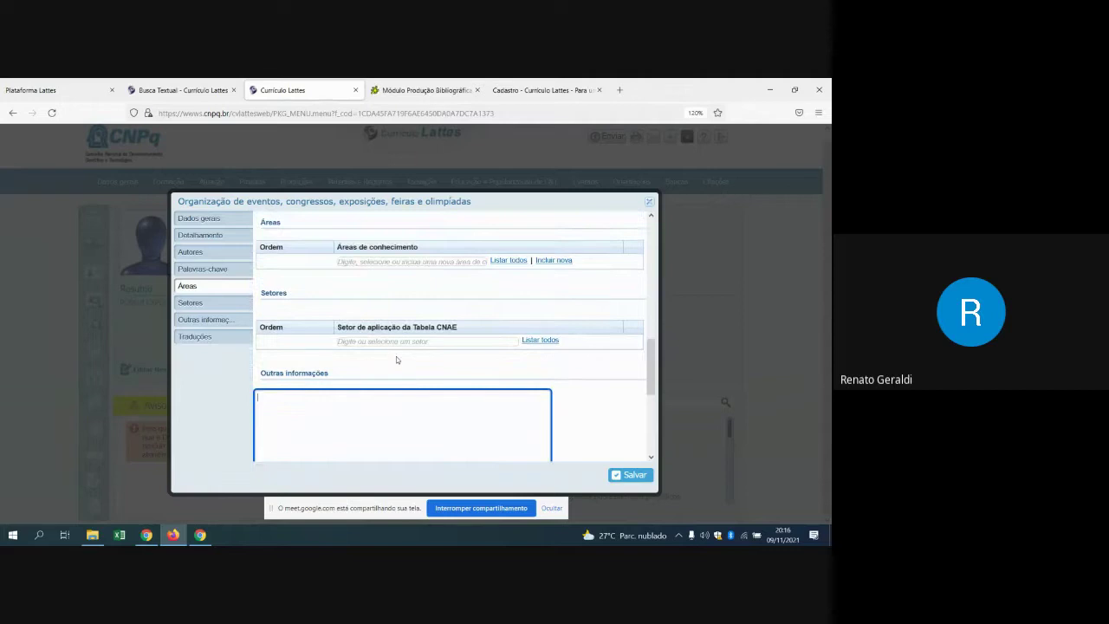
scroll(396, 359, down, 1)
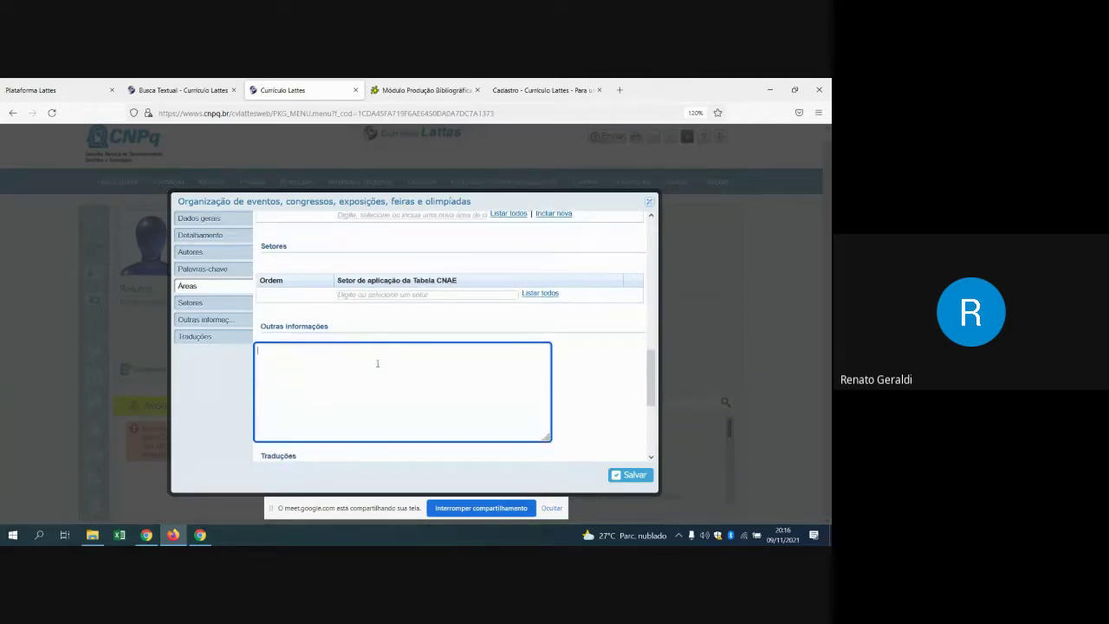
scroll(346, 380, up, 3)
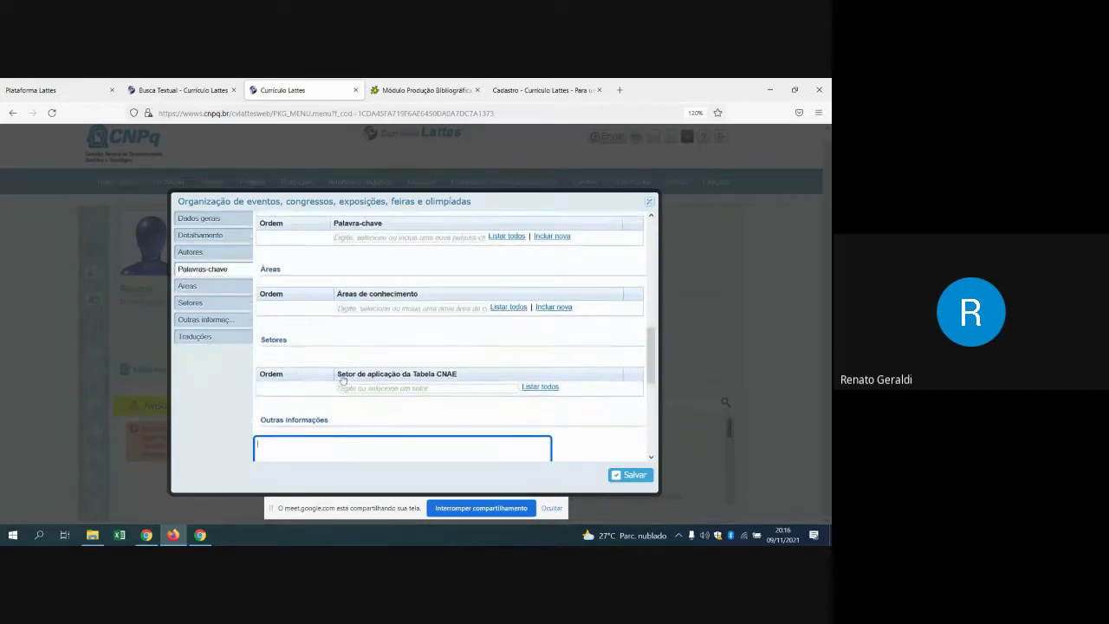
scroll(342, 375, down, 3)
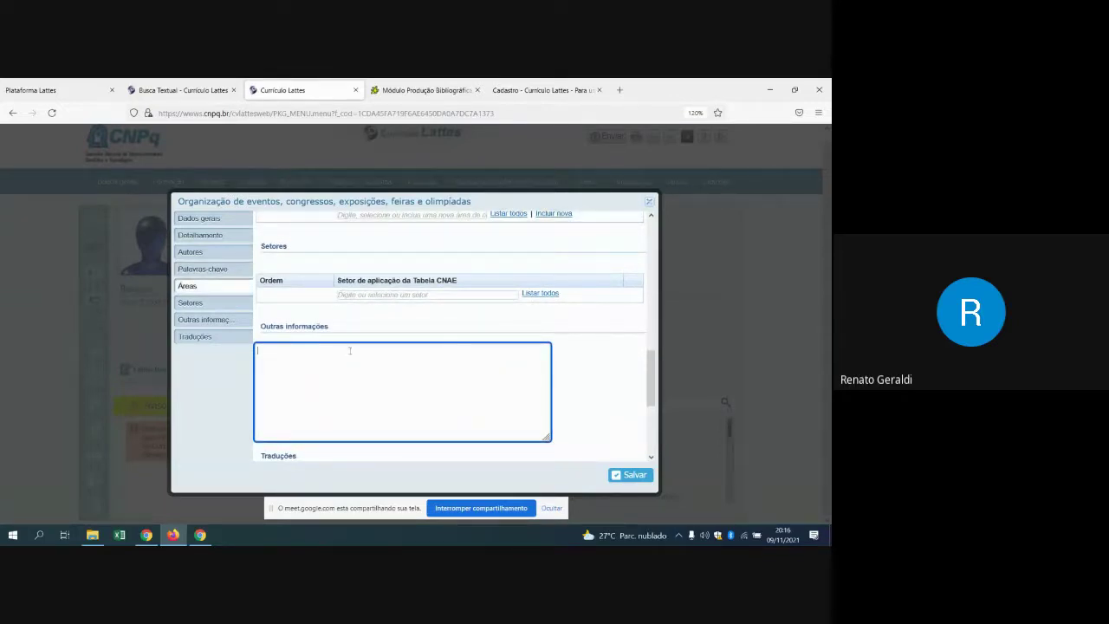
scroll(364, 361, up, 1)
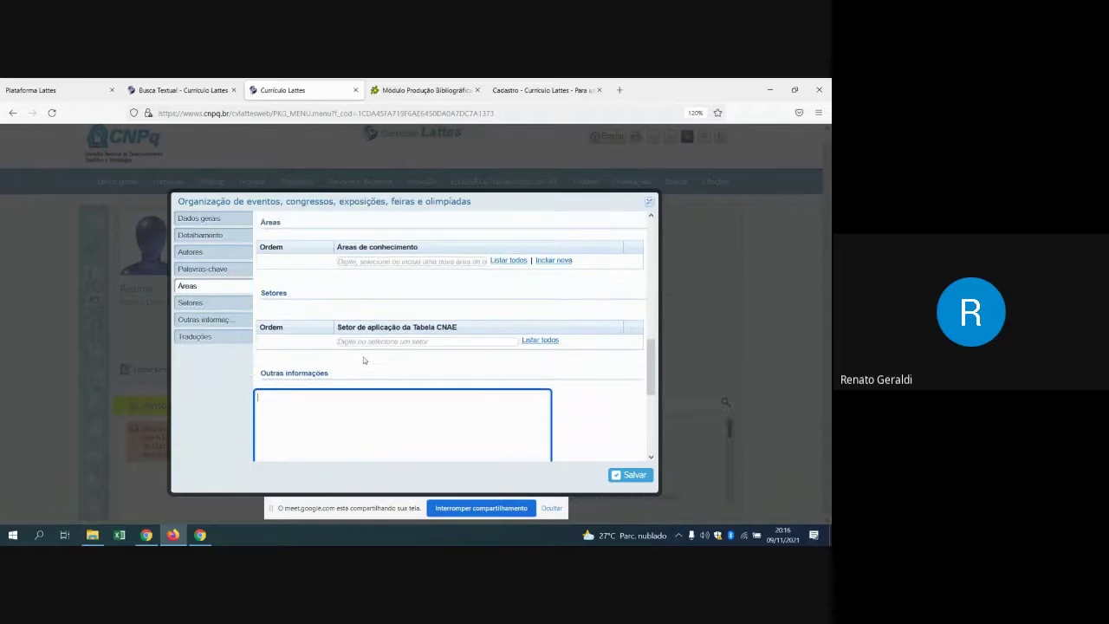
scroll(364, 360, up, 1)
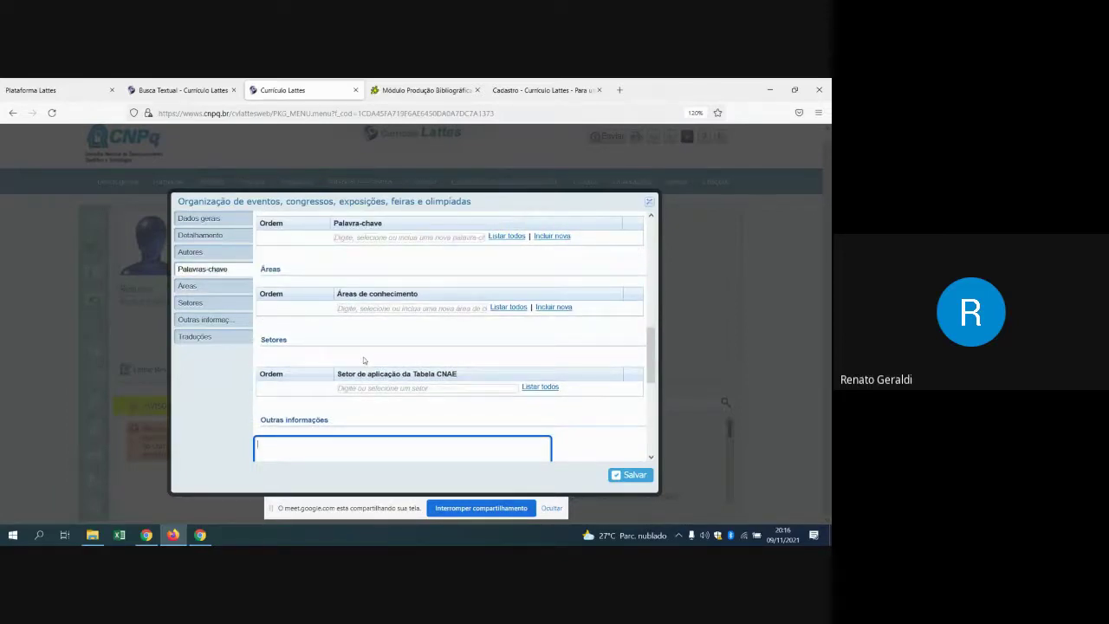
Step: Recheck the Detalhamento fields and the options for listing or adding authors in the Autores section
scroll(364, 361, up, 4)
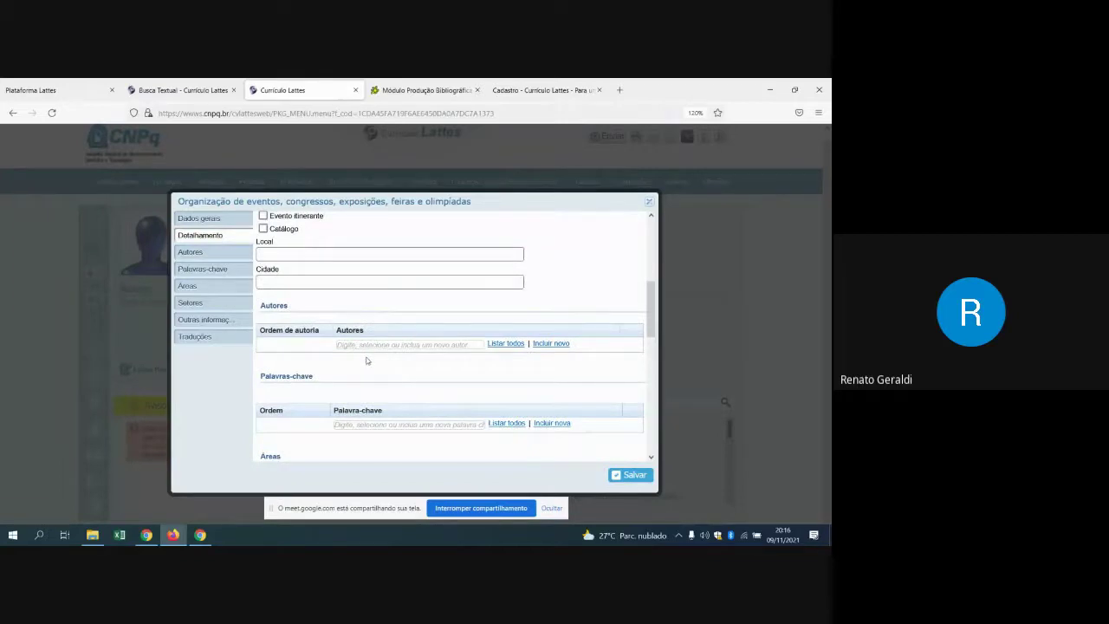
scroll(373, 348, up, 2)
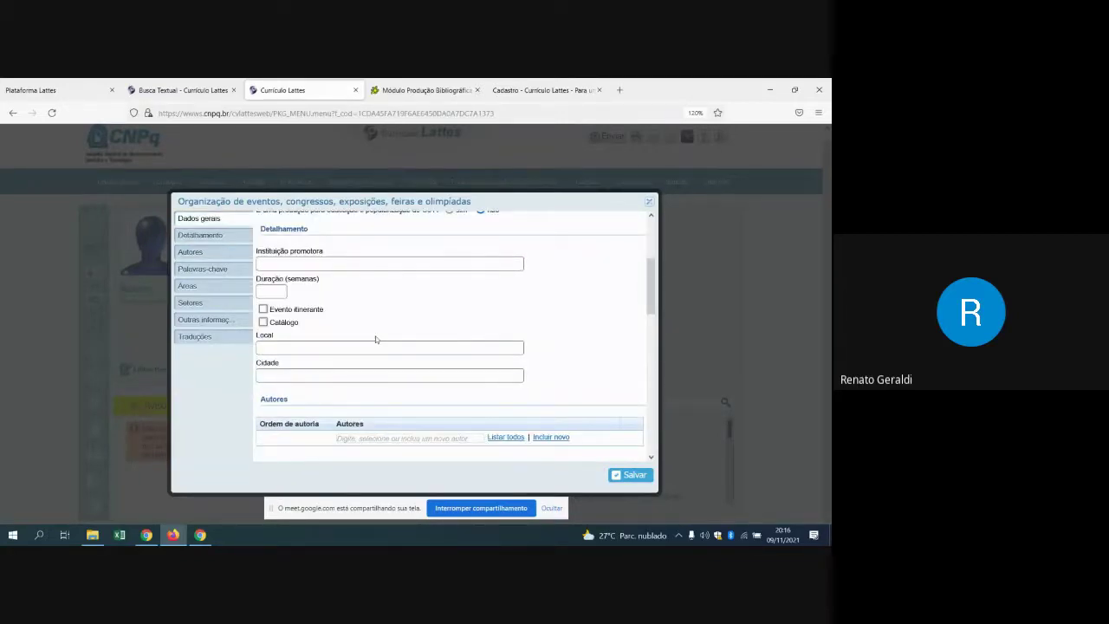
scroll(375, 340, down, 3)
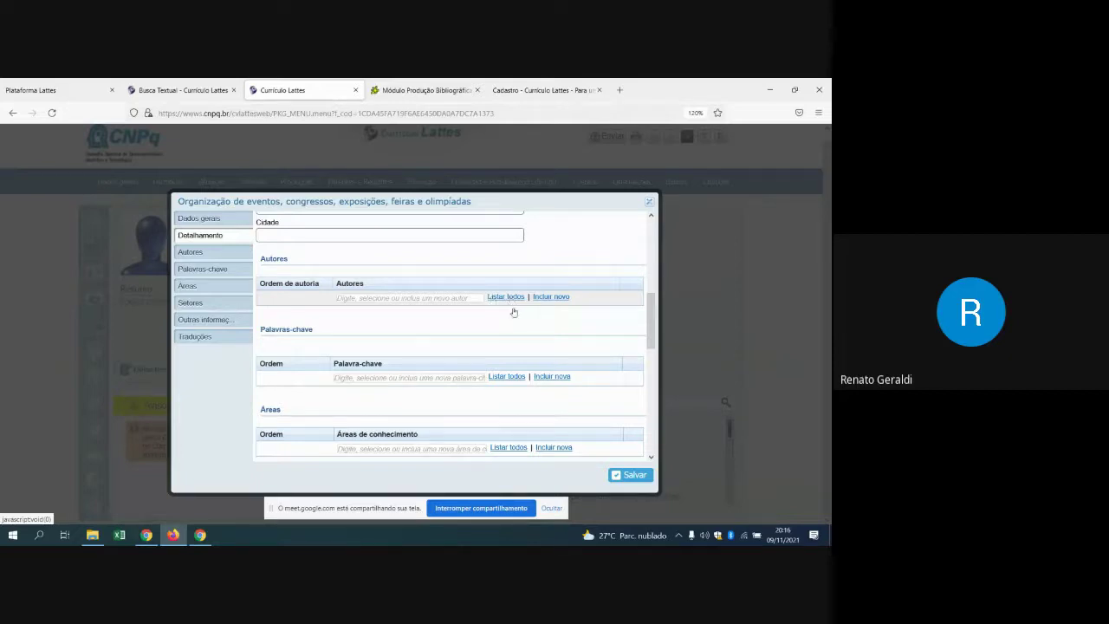
scroll(476, 286, down, 1)
scroll(475, 278, up, 1)
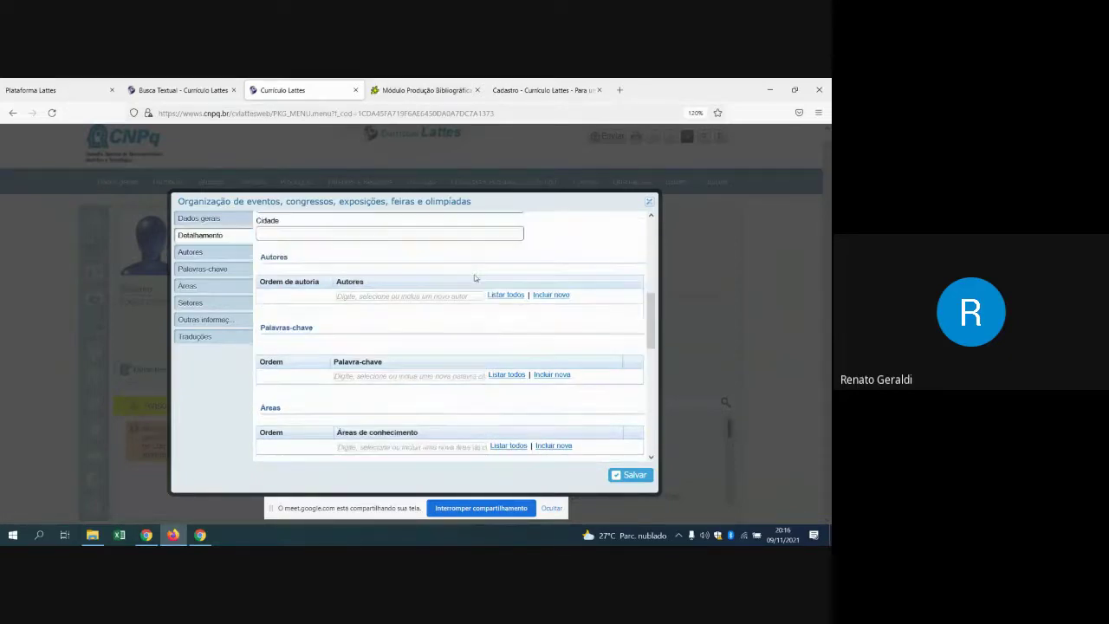
Step: View the list of registered keywords in the Palavras-chave section and close it without choosing one
scroll(301, 351, down, 1)
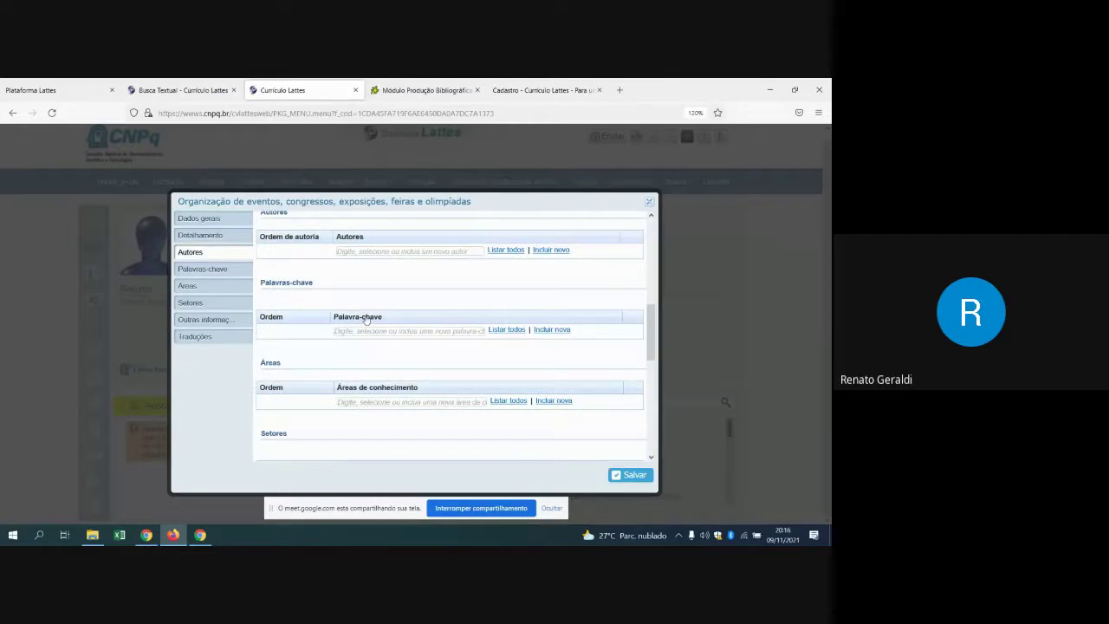
click(506, 330)
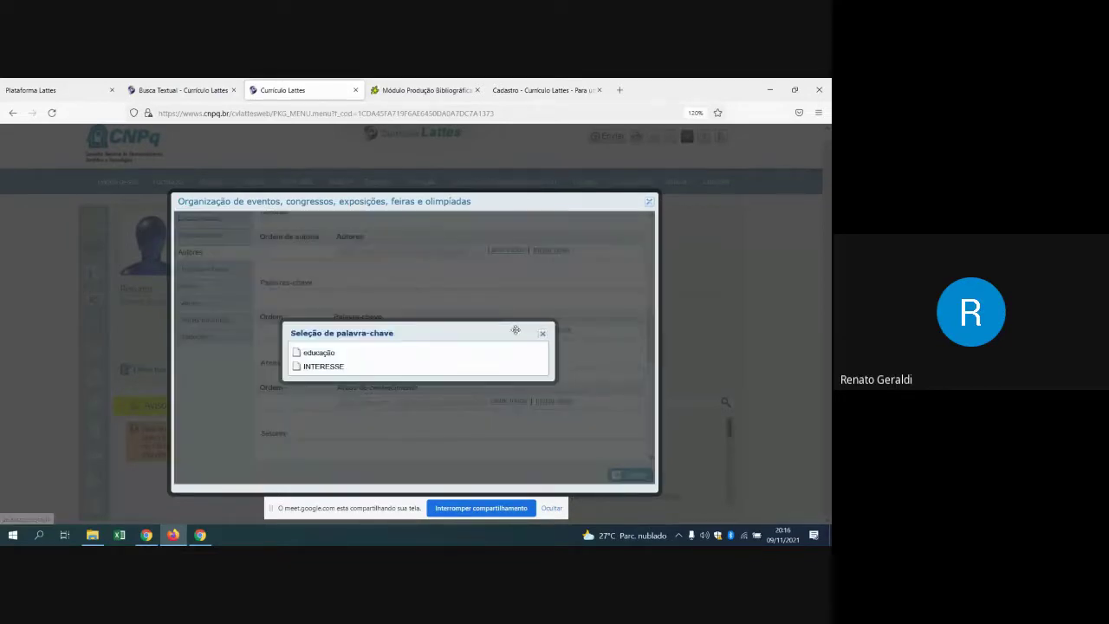
click(543, 334)
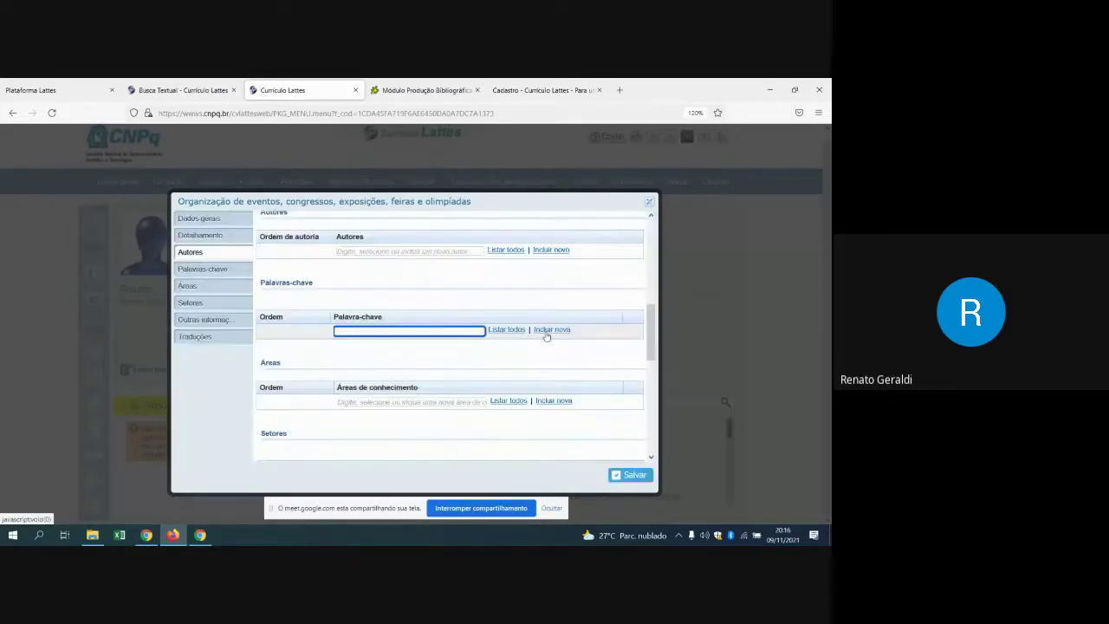
Step: View the form for adding a new keyword, cancel it, and look over the Áreas and Setores sections
click(549, 330)
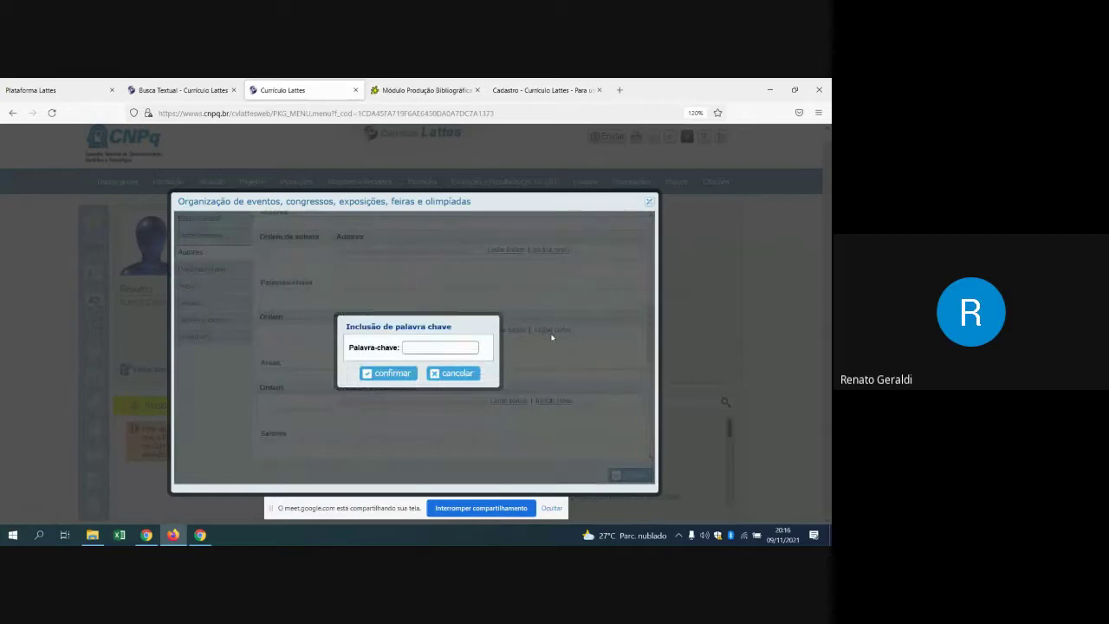
click(457, 374)
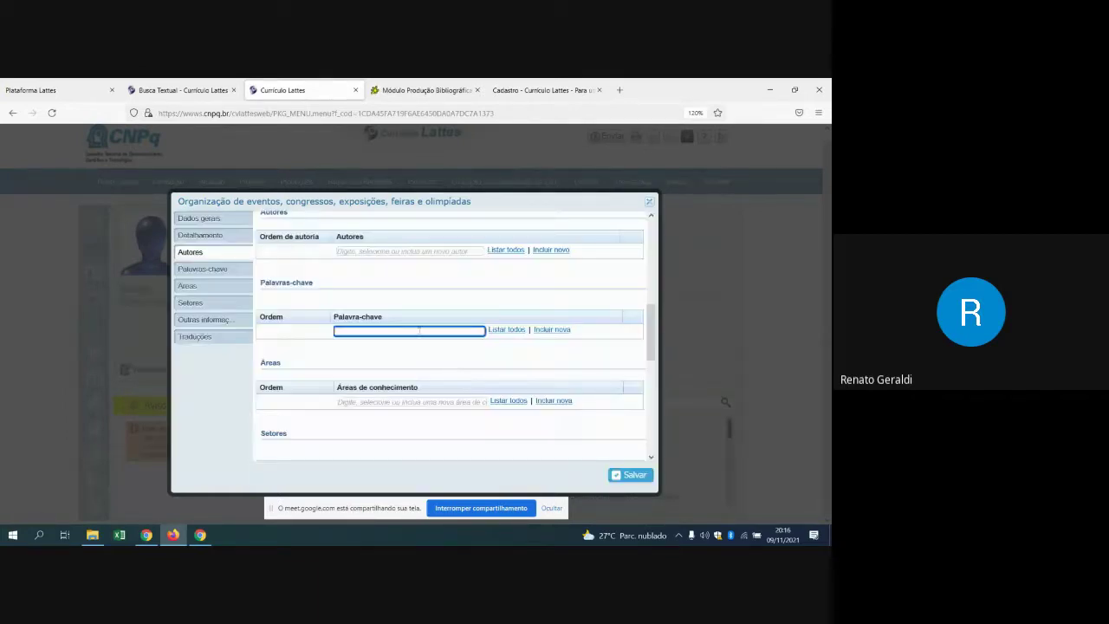
scroll(453, 371, down, 1)
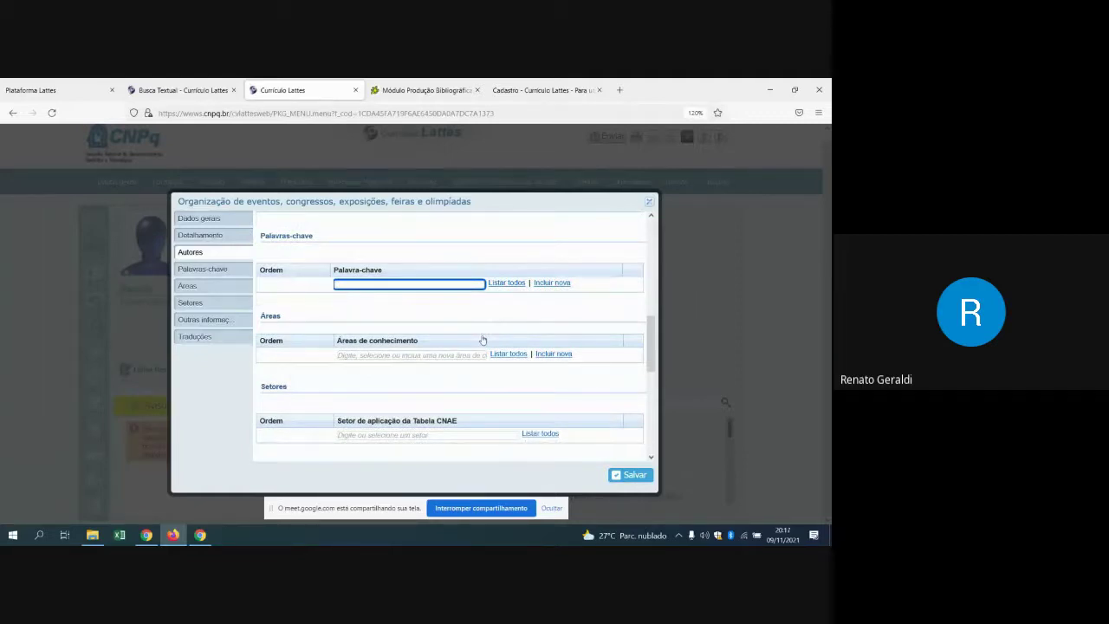
scroll(500, 365, down, 1)
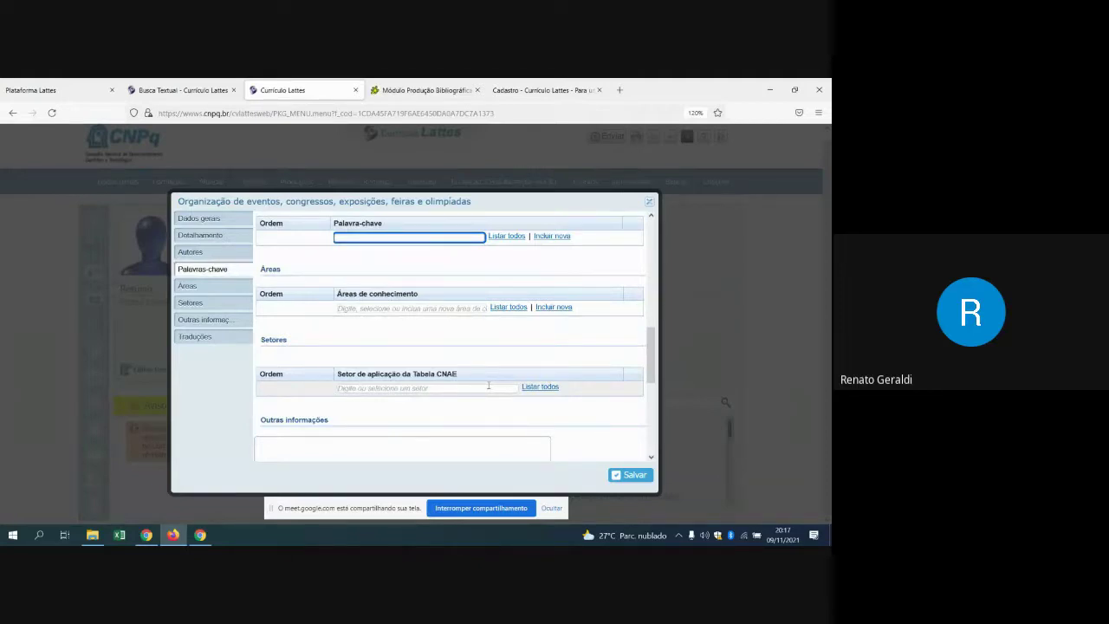
Step: Look through the list of CNAE application sectors in the Setores section and close it without choosing one
click(541, 387)
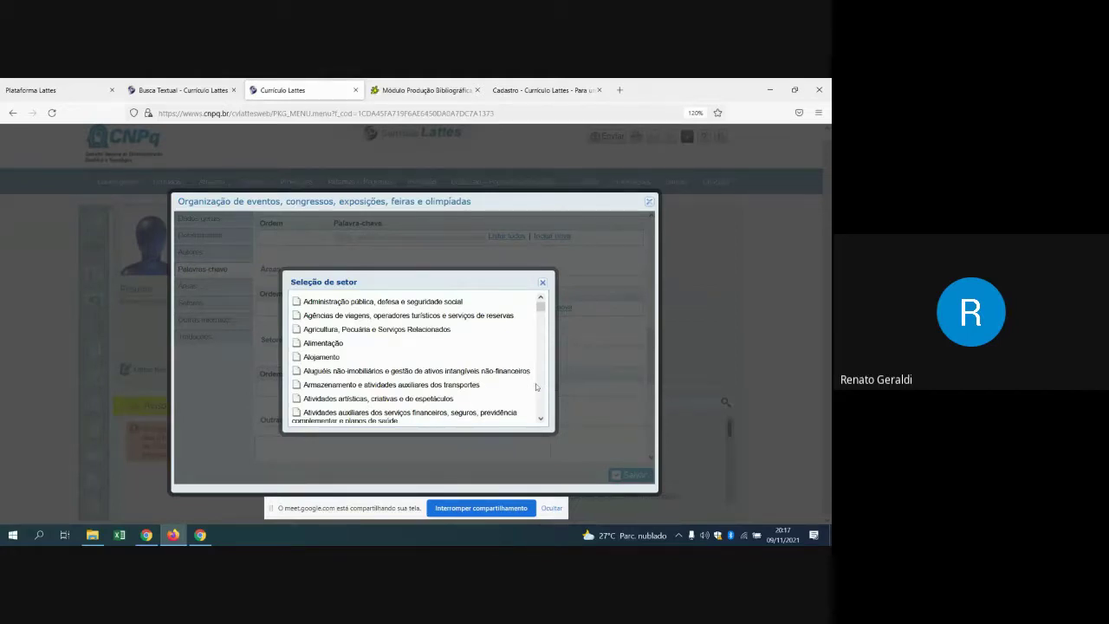
scroll(447, 351, down, 5)
scroll(448, 351, down, 3)
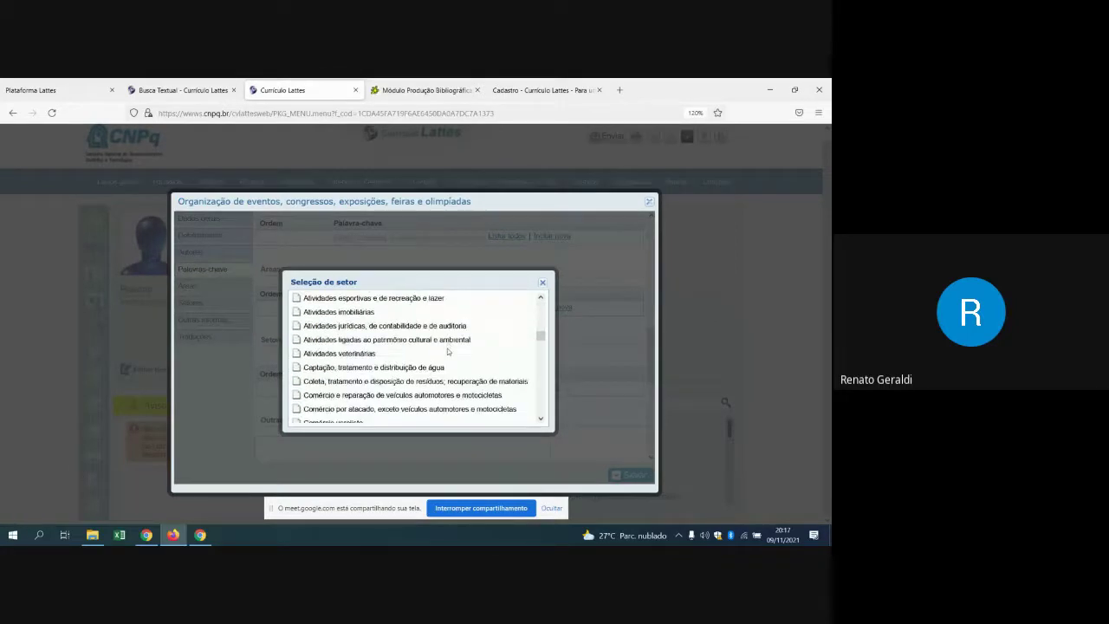
scroll(448, 351, down, 5)
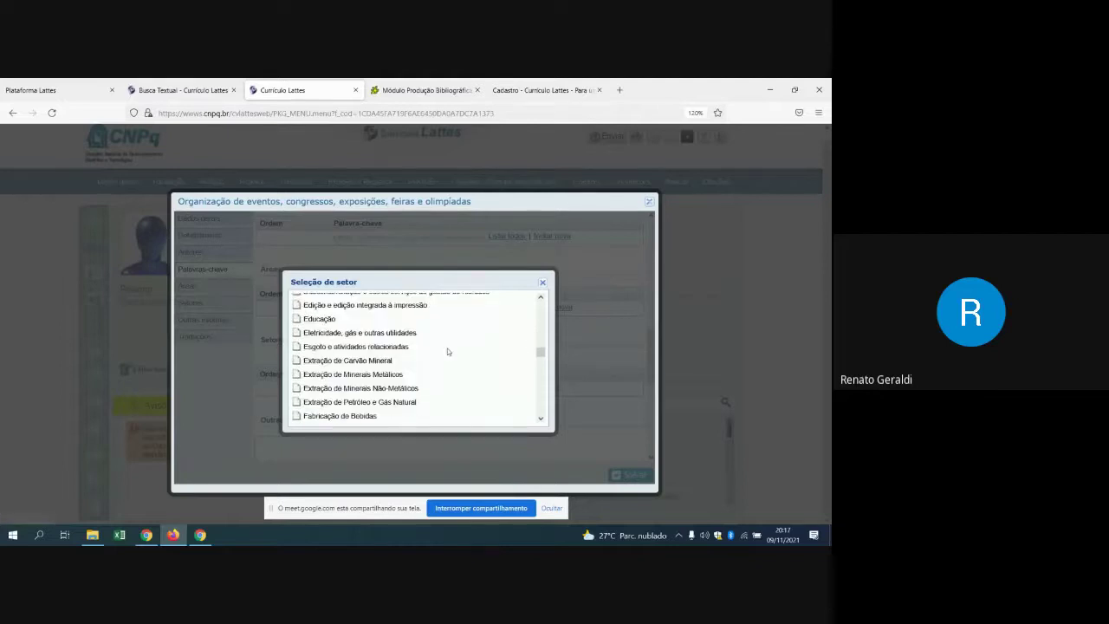
scroll(447, 351, down, 3)
scroll(448, 351, down, 10)
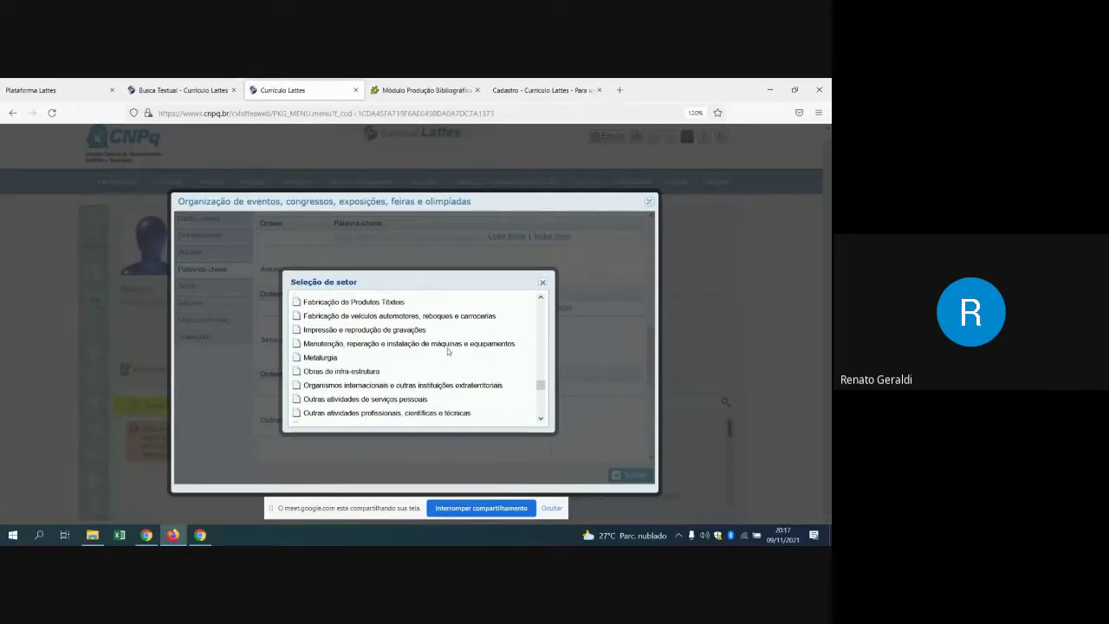
scroll(514, 381, up, 12)
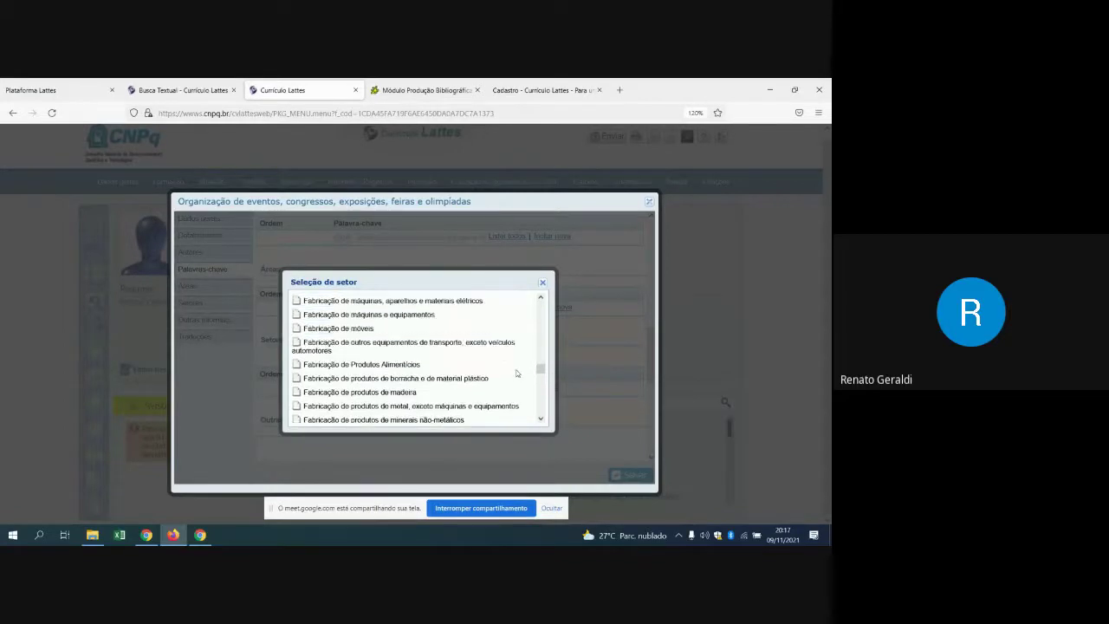
scroll(515, 361, up, 8)
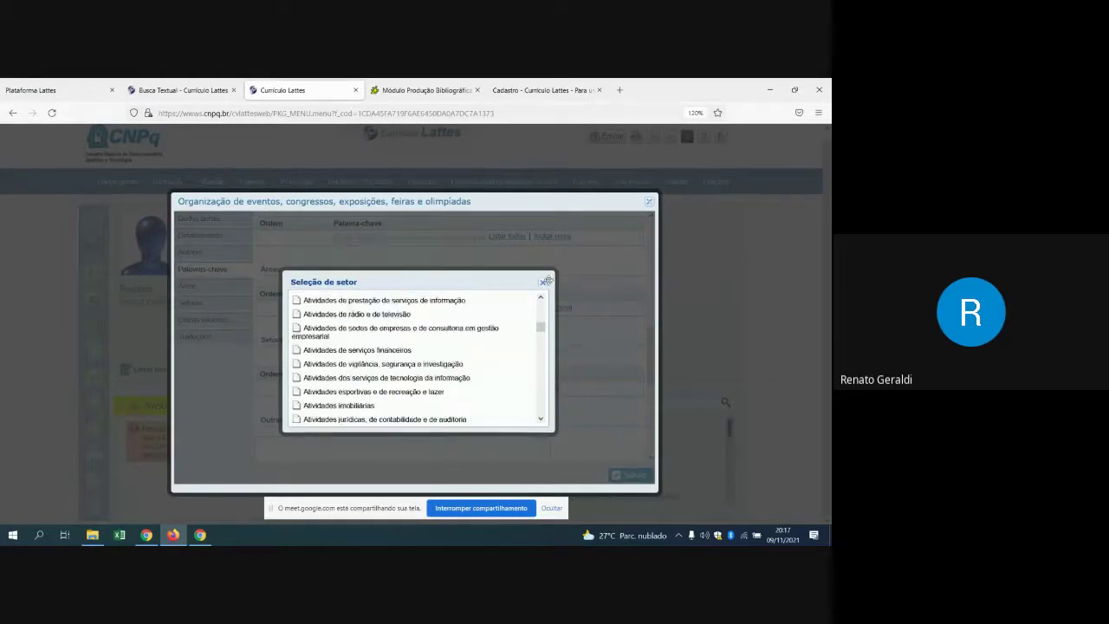
click(543, 283)
Step: Try to save the empty event organization entry and check which fields in Dados gerais are mandatory
scroll(550, 344, up, 6)
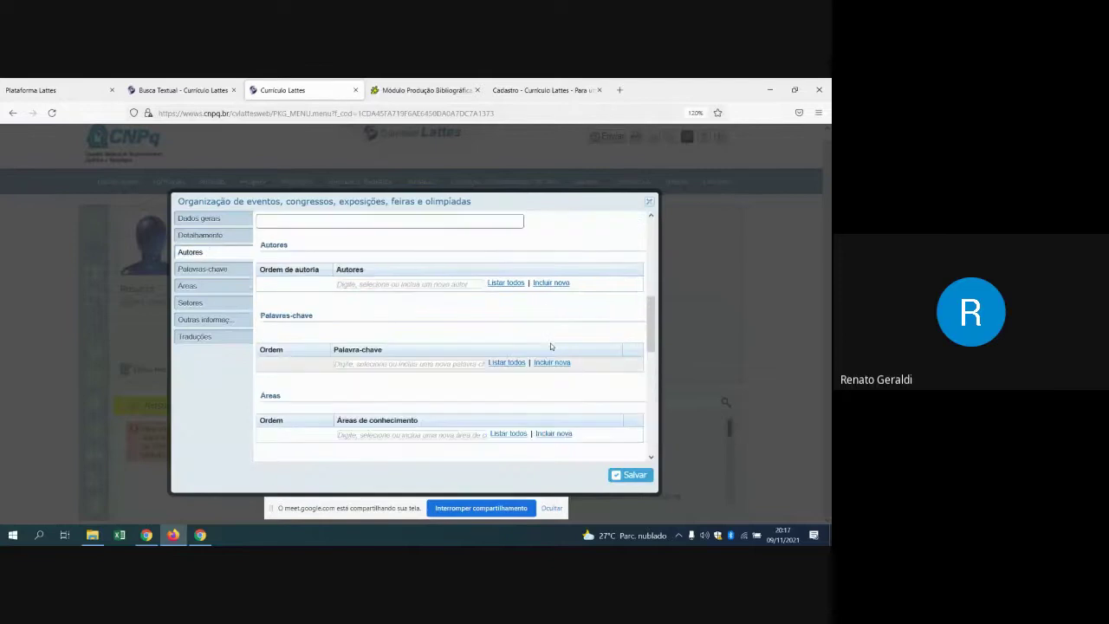
scroll(550, 347, down, 5)
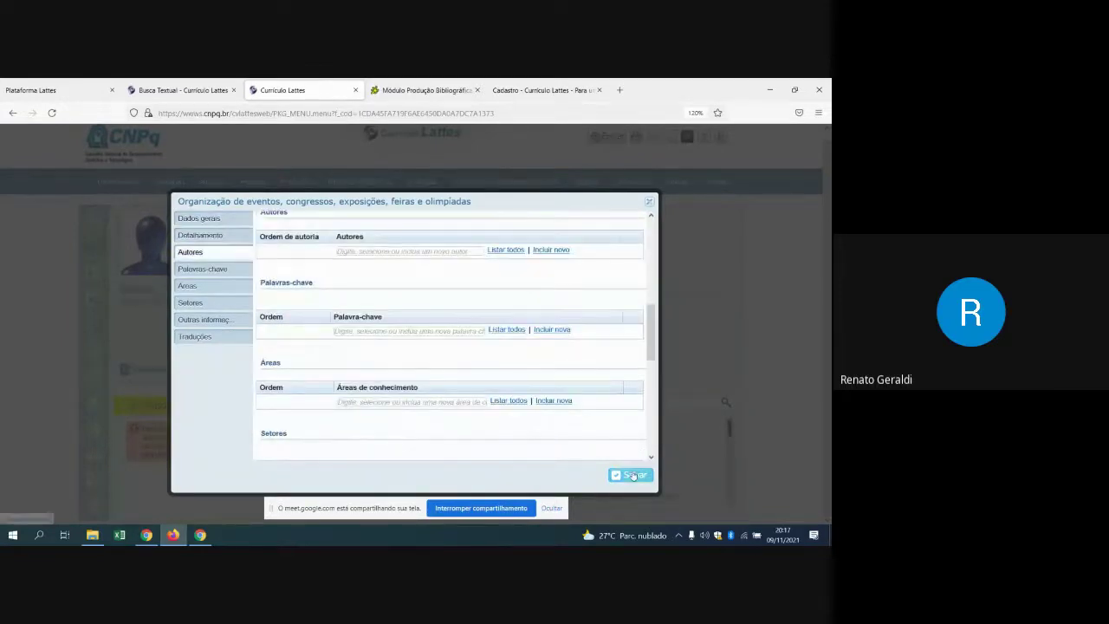
click(630, 475)
click(411, 413)
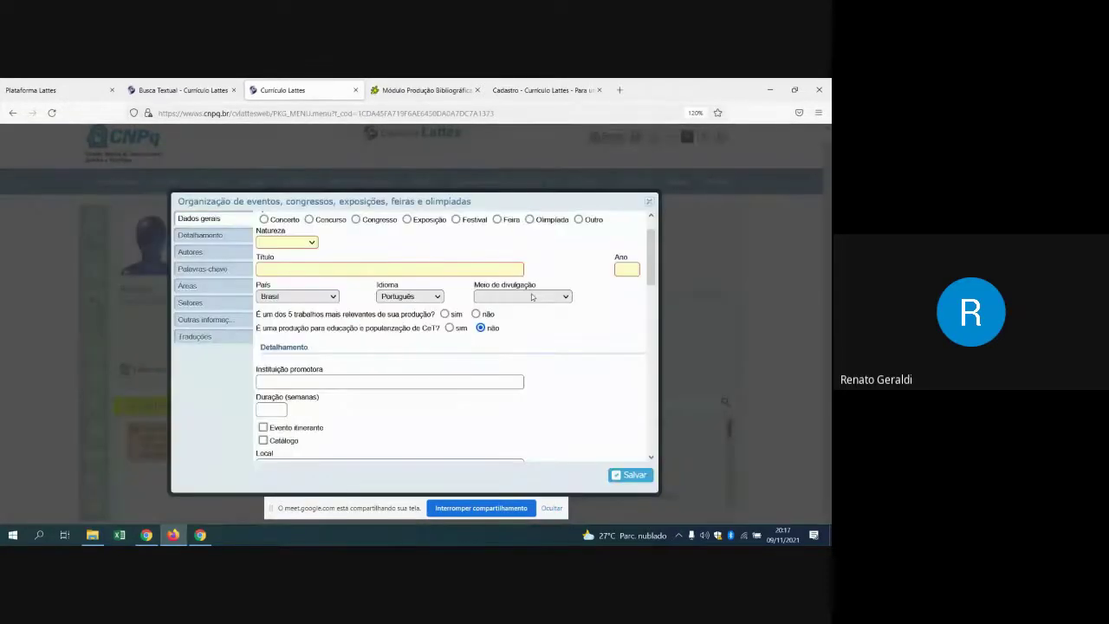
scroll(593, 268, up, 1)
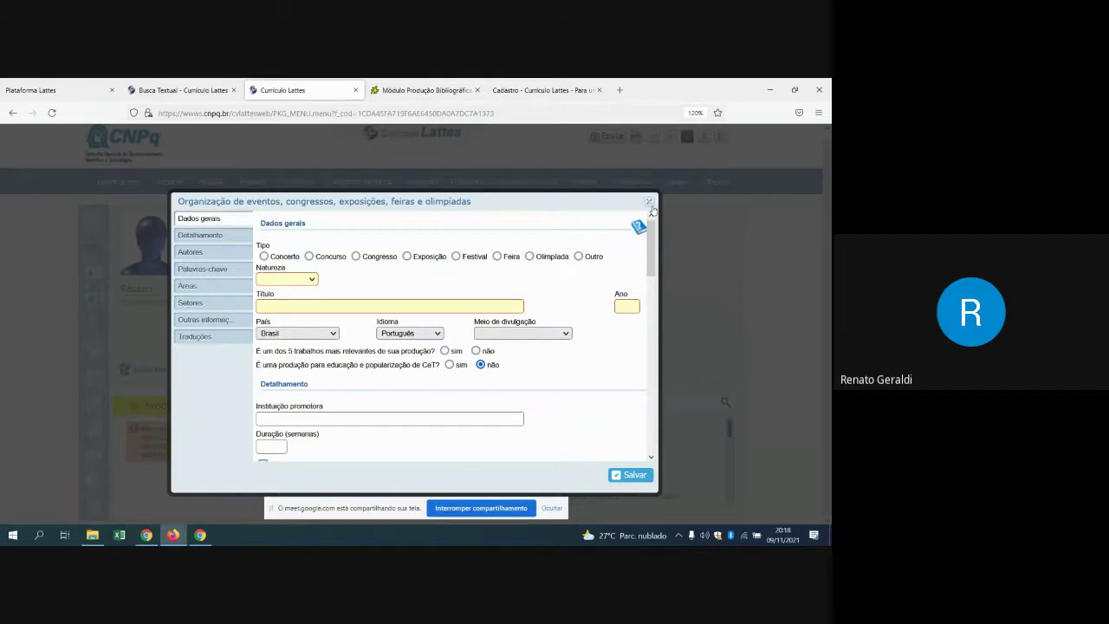
Step: Close the event organization form without an entry and view the types of records available under Orientações
click(649, 202)
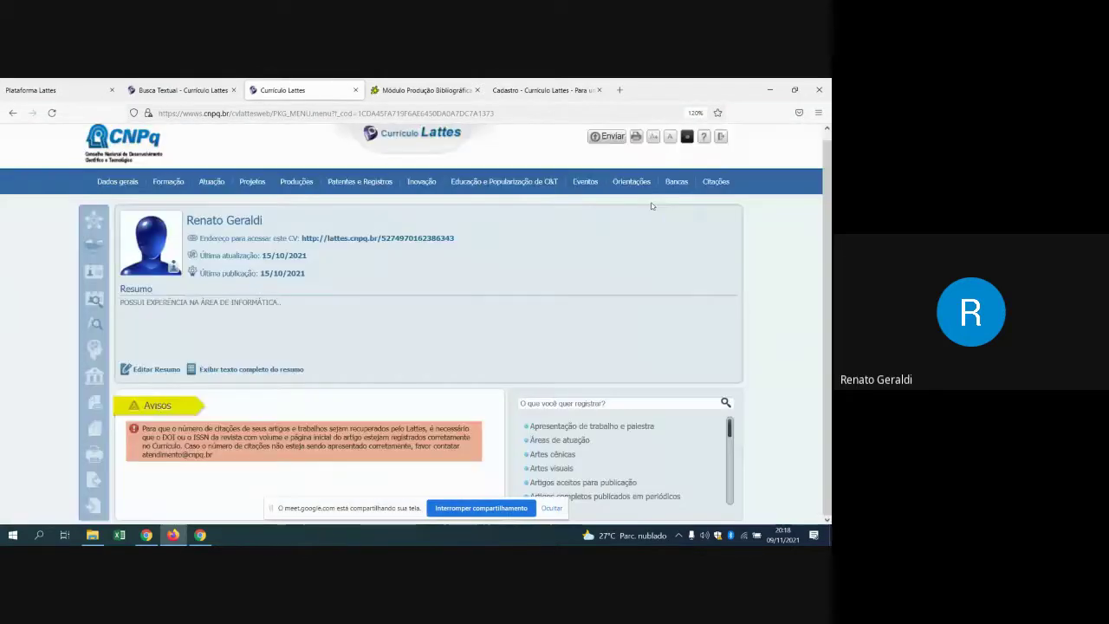
click(648, 202)
mouse_move(637, 183)
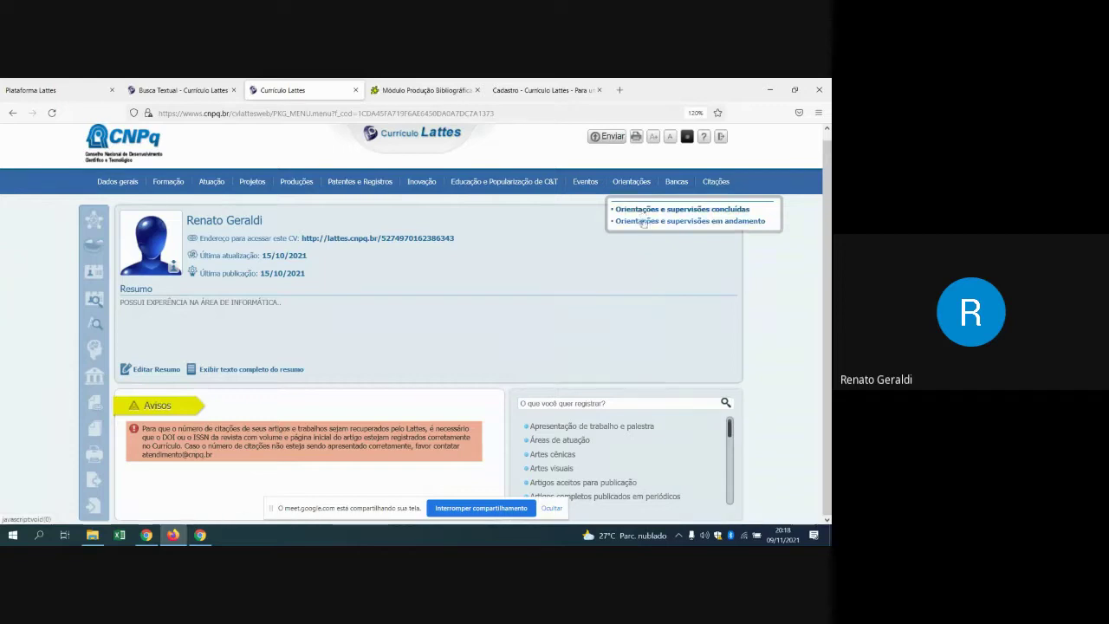
mouse_move(684, 184)
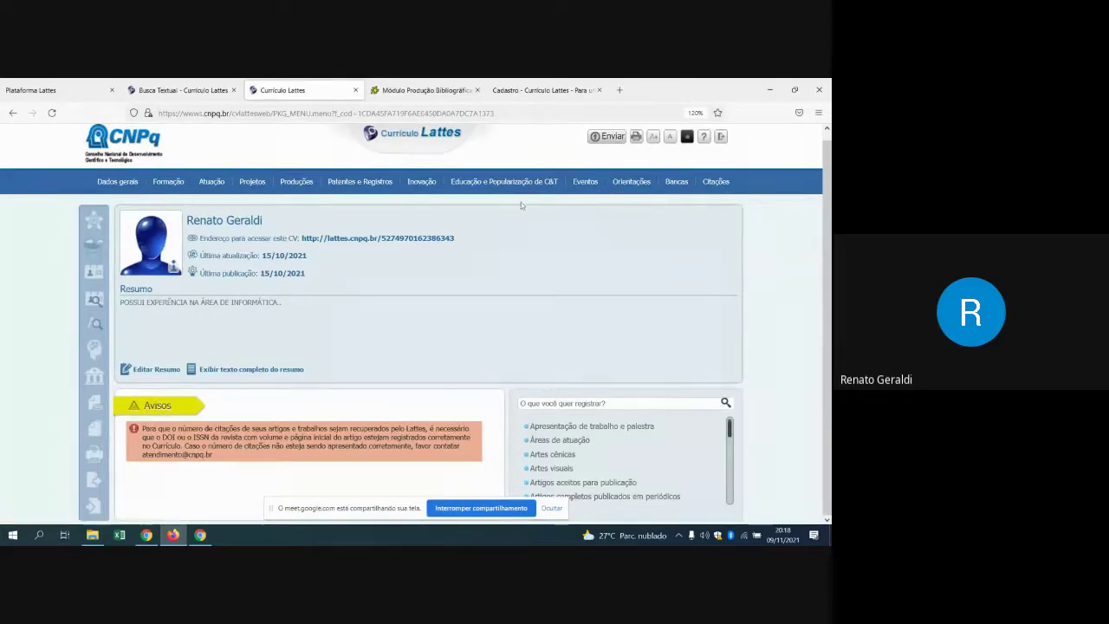
Step: Start a new Apresentação de trabalho e palestra entry from Produção Bibliográfica
mouse_move(294, 184)
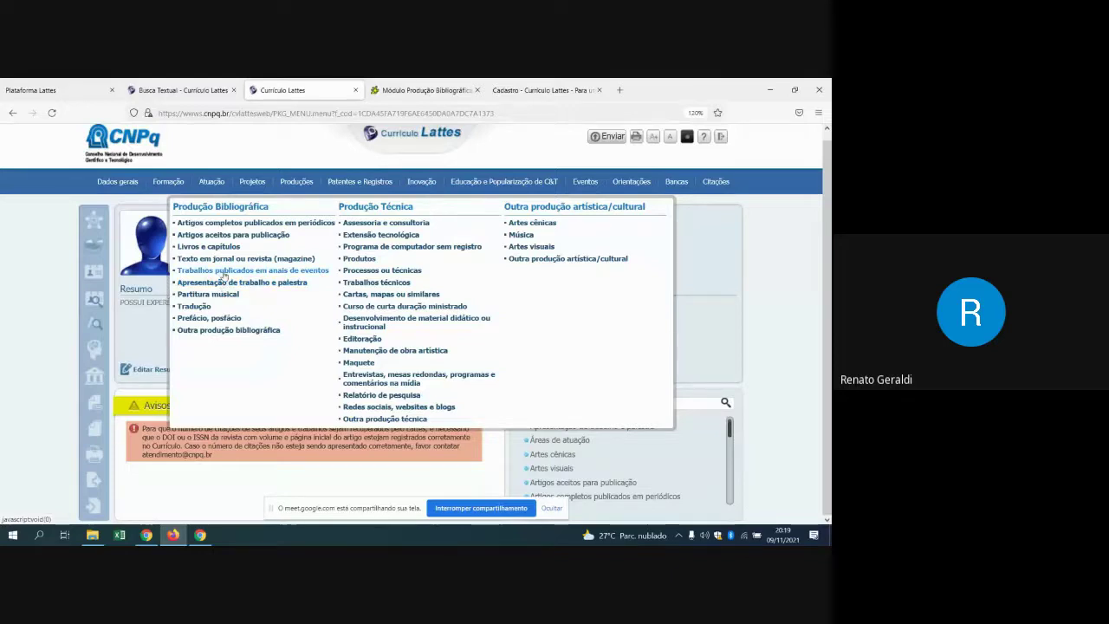
click(226, 285)
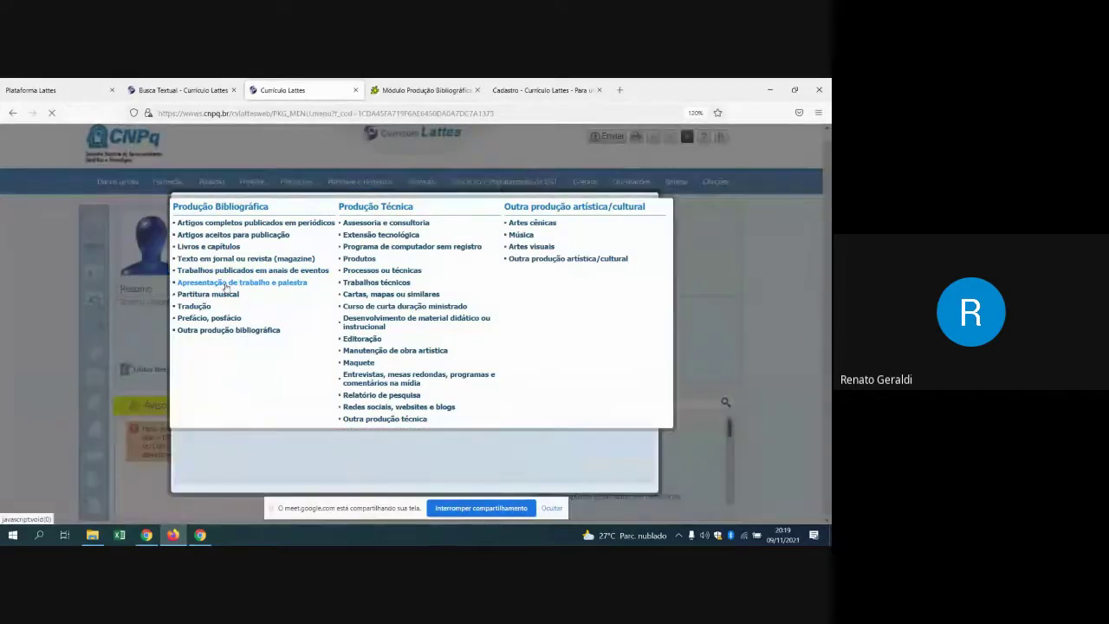
click(210, 248)
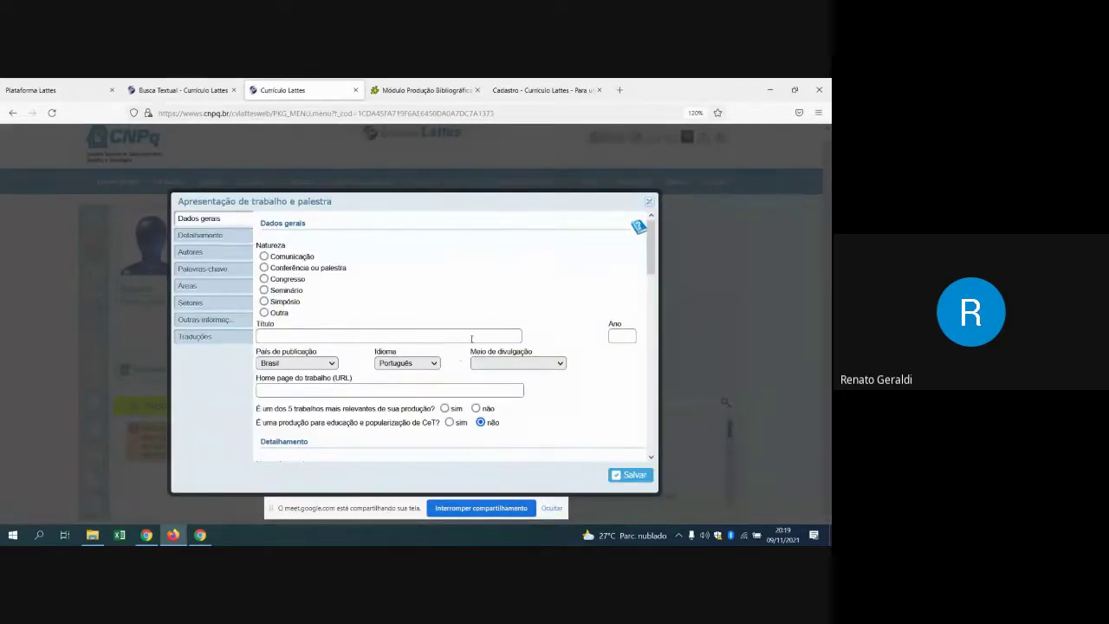
Step: Examine the Dados gerais fields of the presentation form, from Natureza, Título and Ano to the work's home page, without filling them in
scroll(481, 346, down, 1)
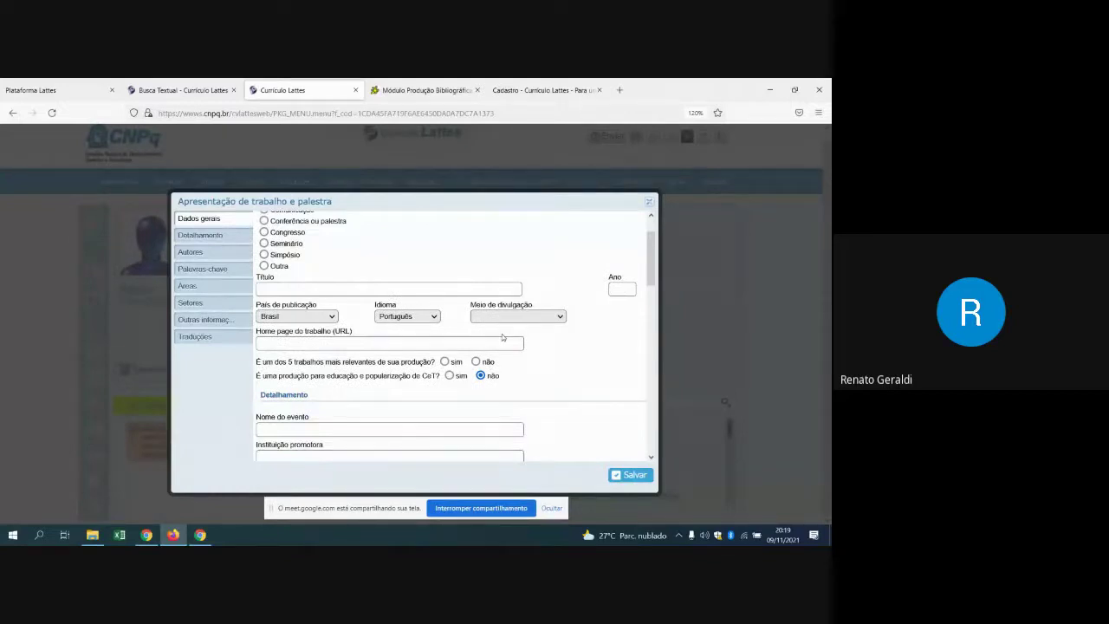
scroll(498, 336, down, 1)
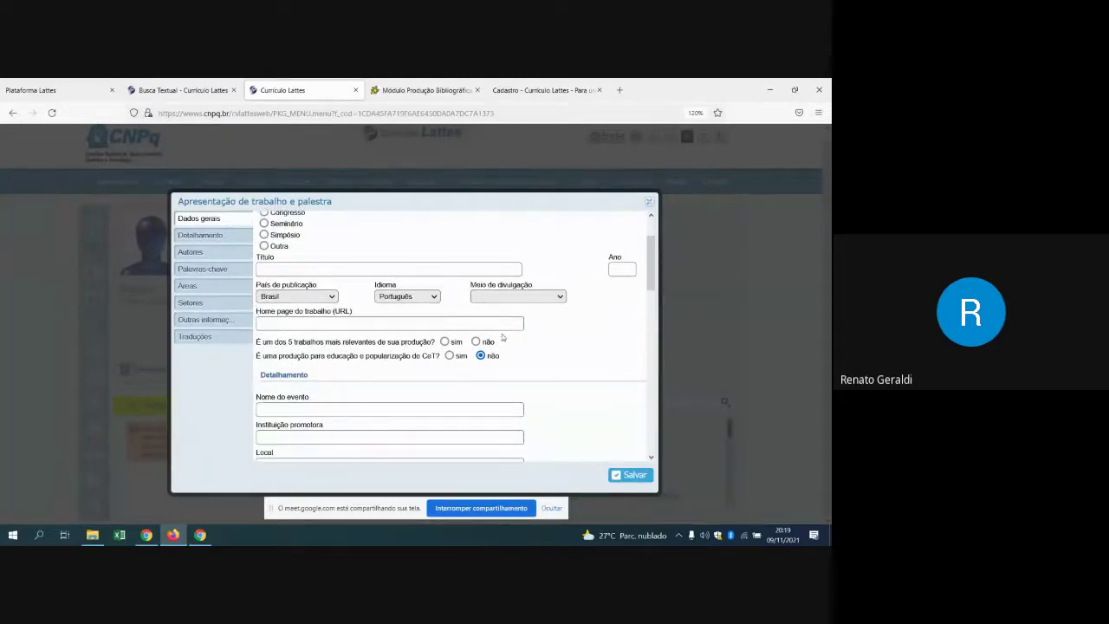
scroll(485, 335, up, 2)
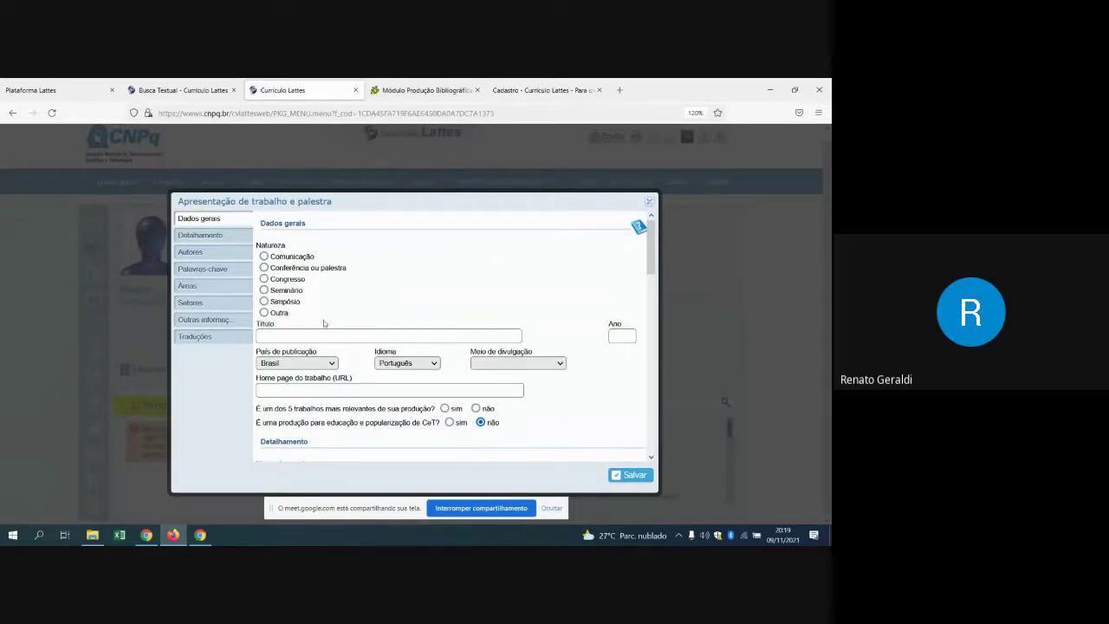
scroll(320, 326, down, 2)
click(288, 240)
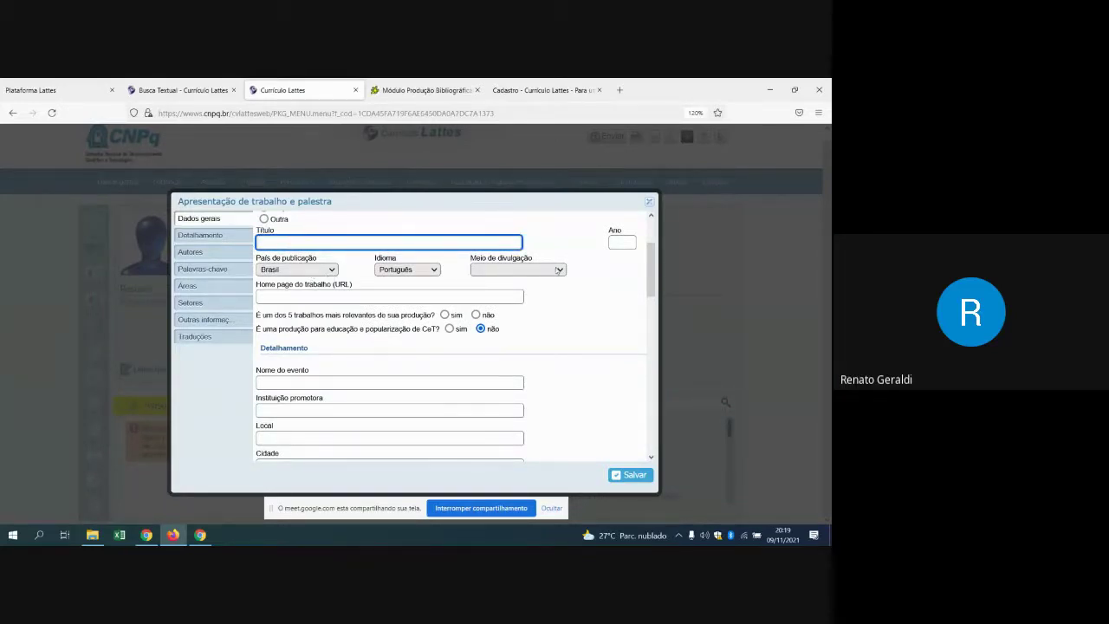
click(630, 240)
click(287, 296)
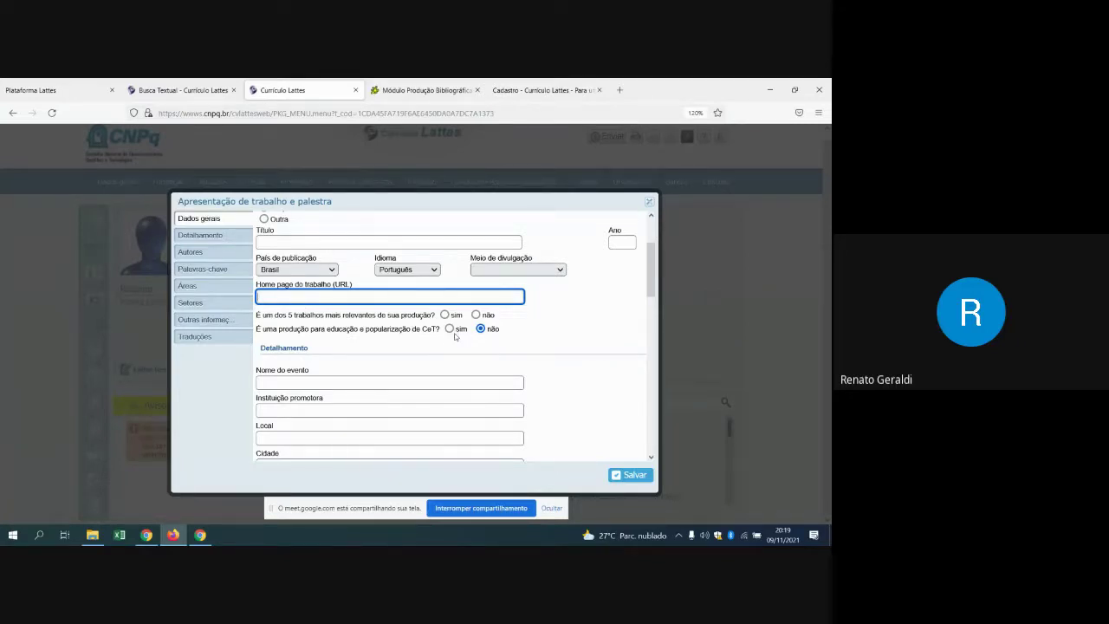
Step: Go through the Detalhamento fields Nome do evento, Instituição promotora, Local and Cidade, leaving them empty
scroll(454, 336, down, 2)
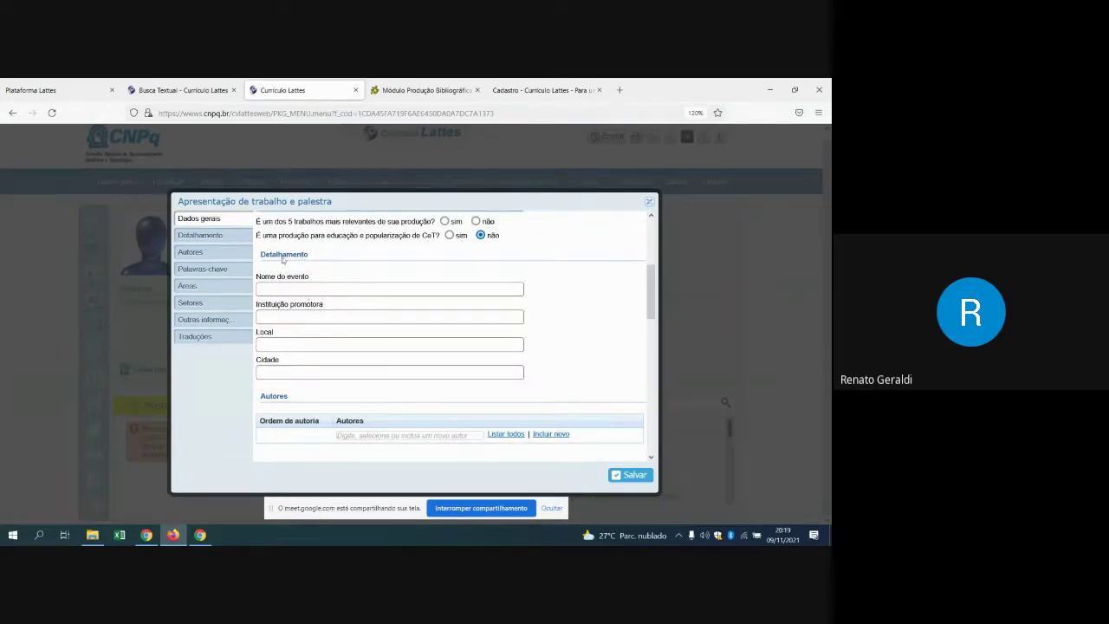
drag(272, 255, 309, 255)
click(310, 284)
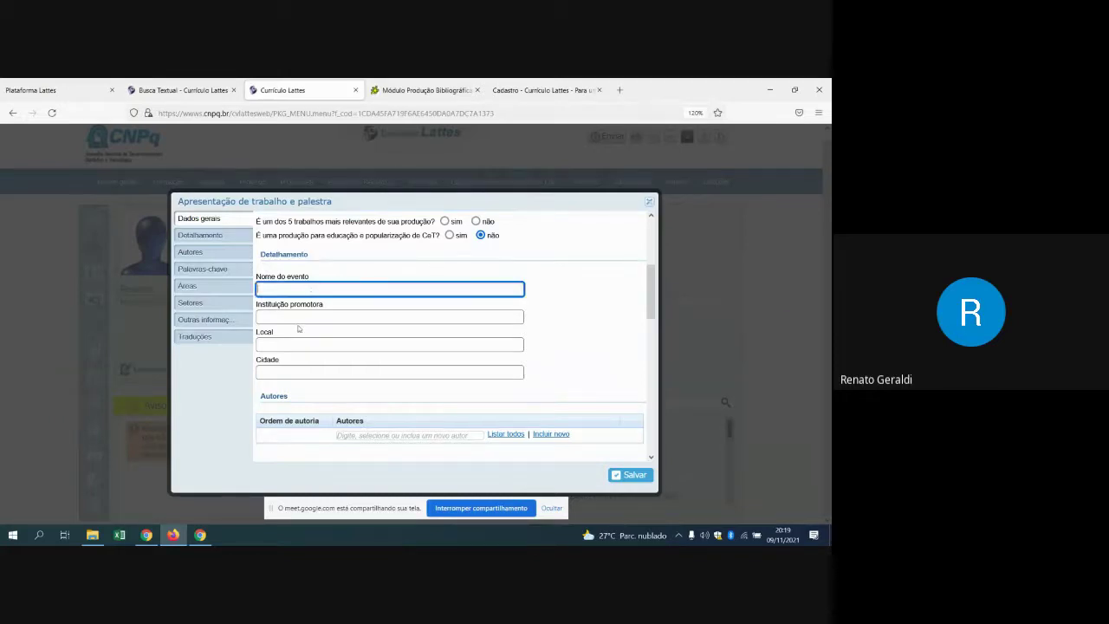
click(296, 318)
click(296, 346)
click(291, 373)
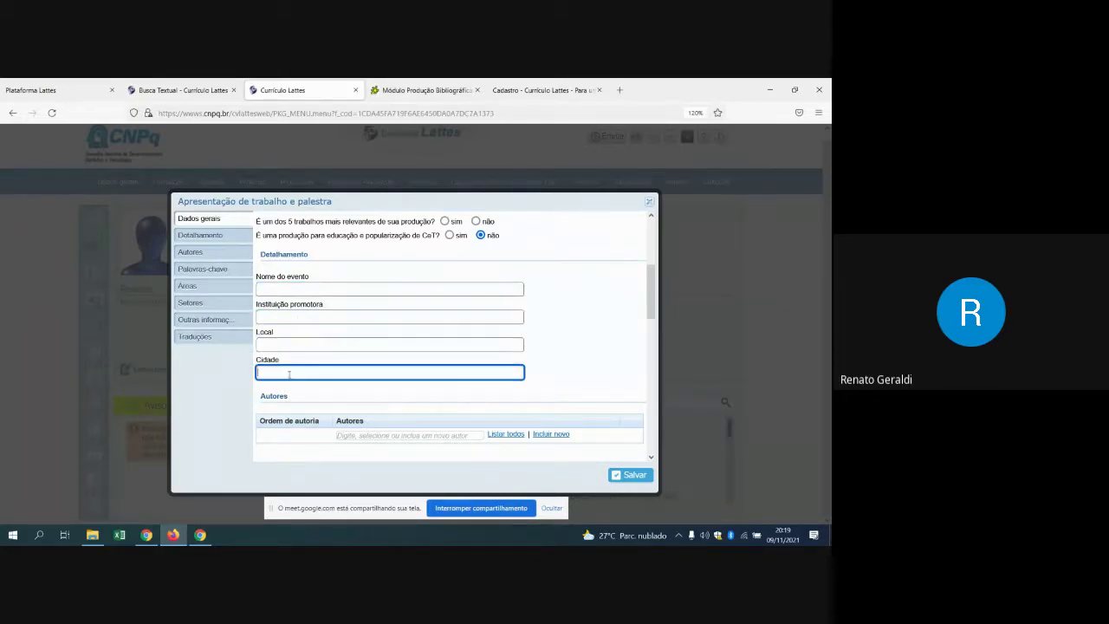
Step: Look over the presentation form's sections from Autores and Palavras-chave to Áreas, Setores and Outras informações
scroll(421, 340, down, 1)
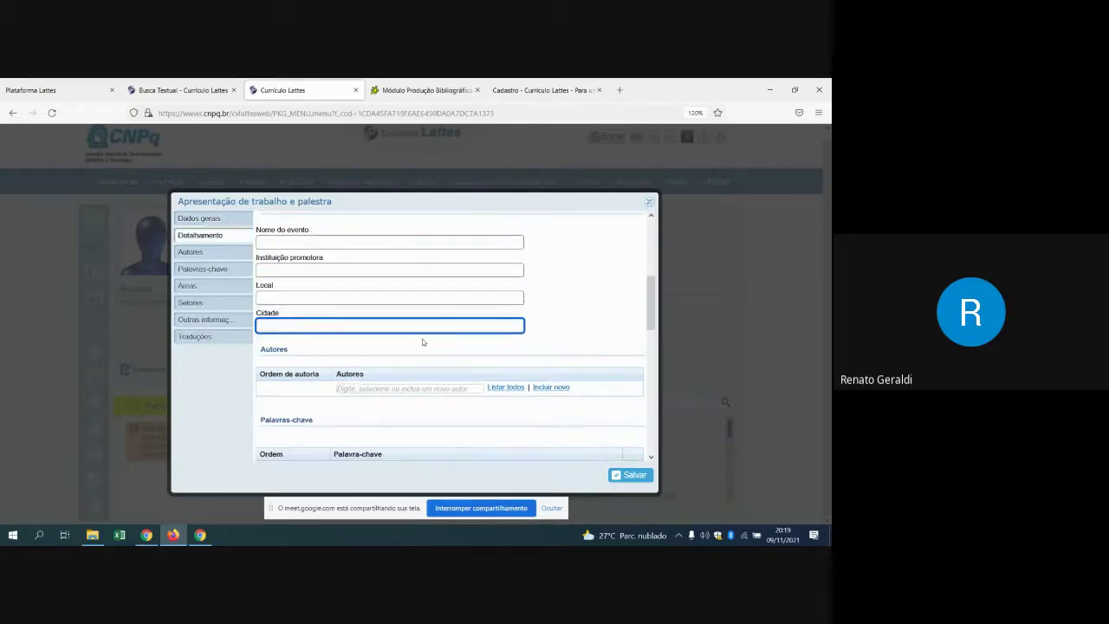
scroll(423, 342, down, 2)
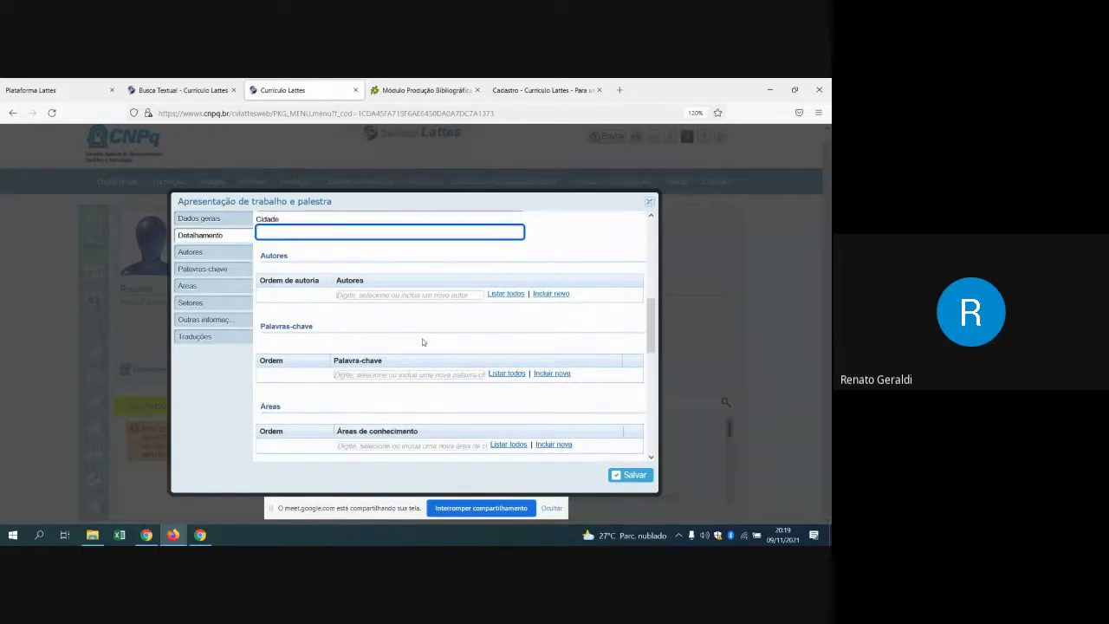
scroll(423, 342, down, 3)
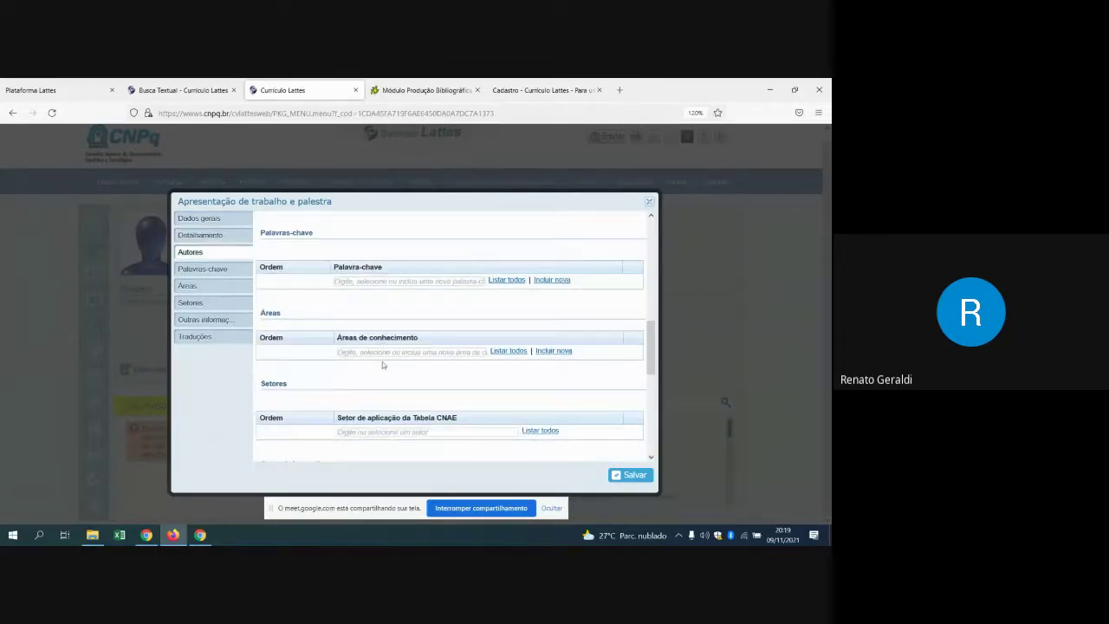
scroll(429, 338, up, 3)
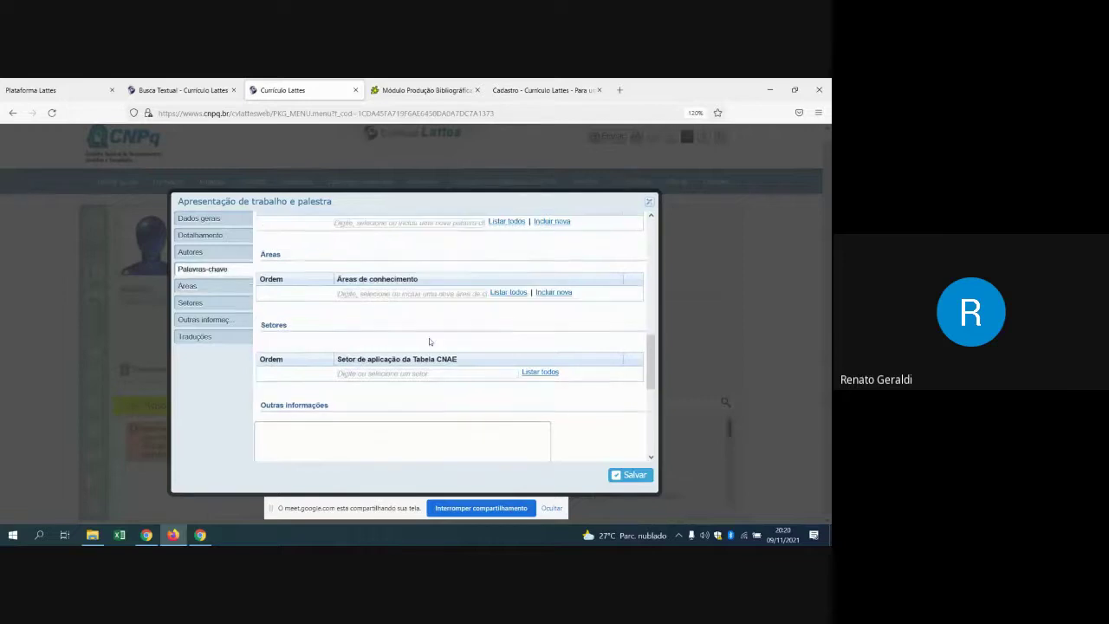
Step: View the list of registered authors in the presentation form's Autores section and close it without selecting one
scroll(429, 338, up, 3)
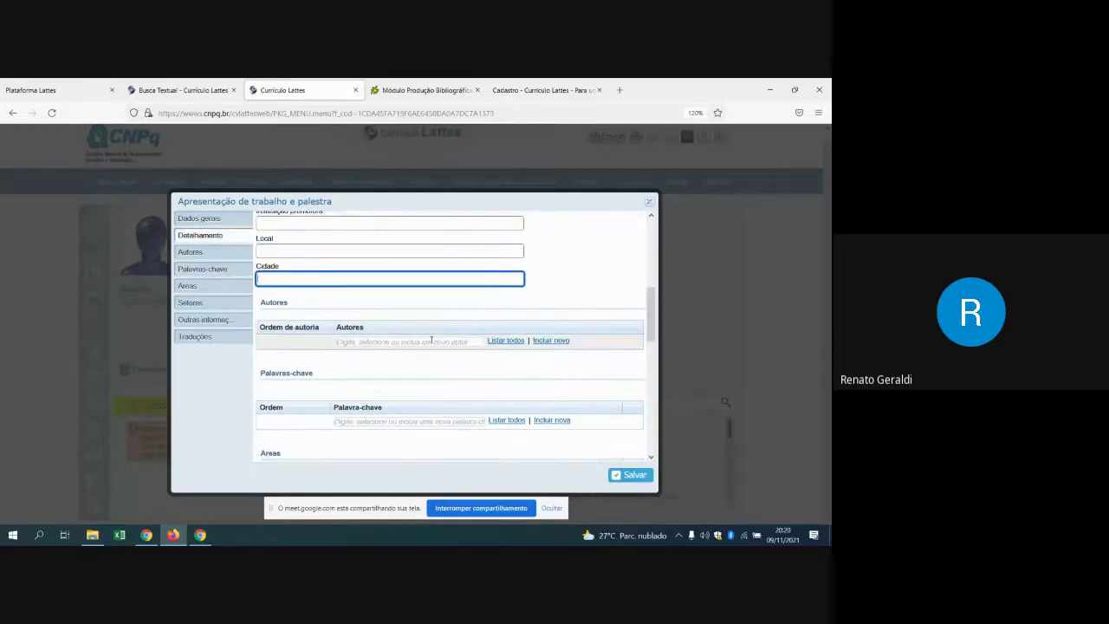
scroll(449, 330, up, 1)
click(506, 341)
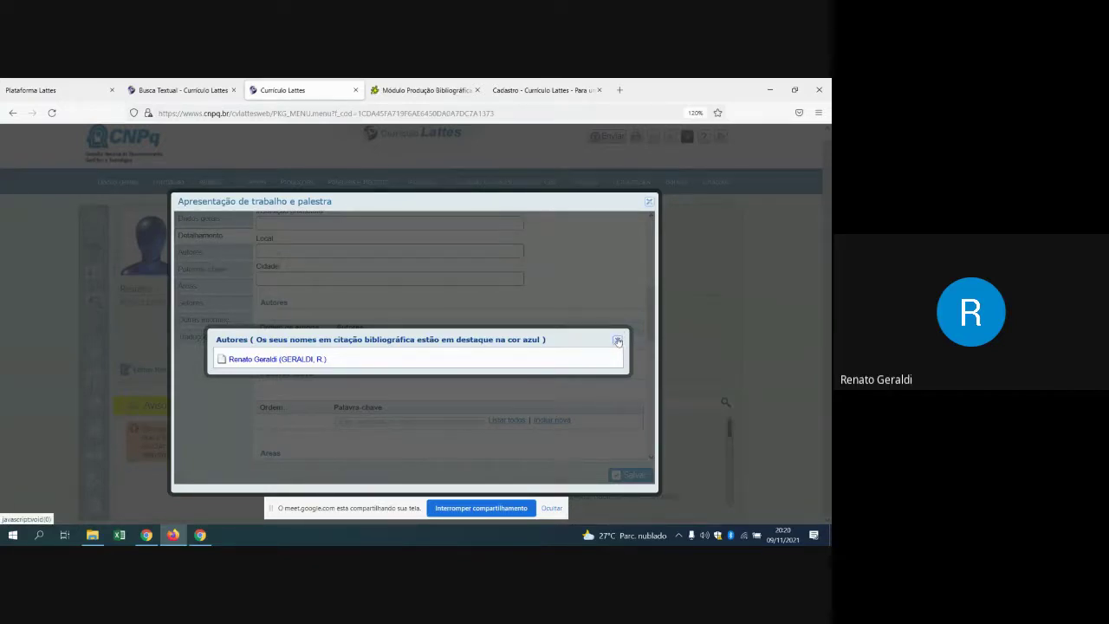
click(617, 342)
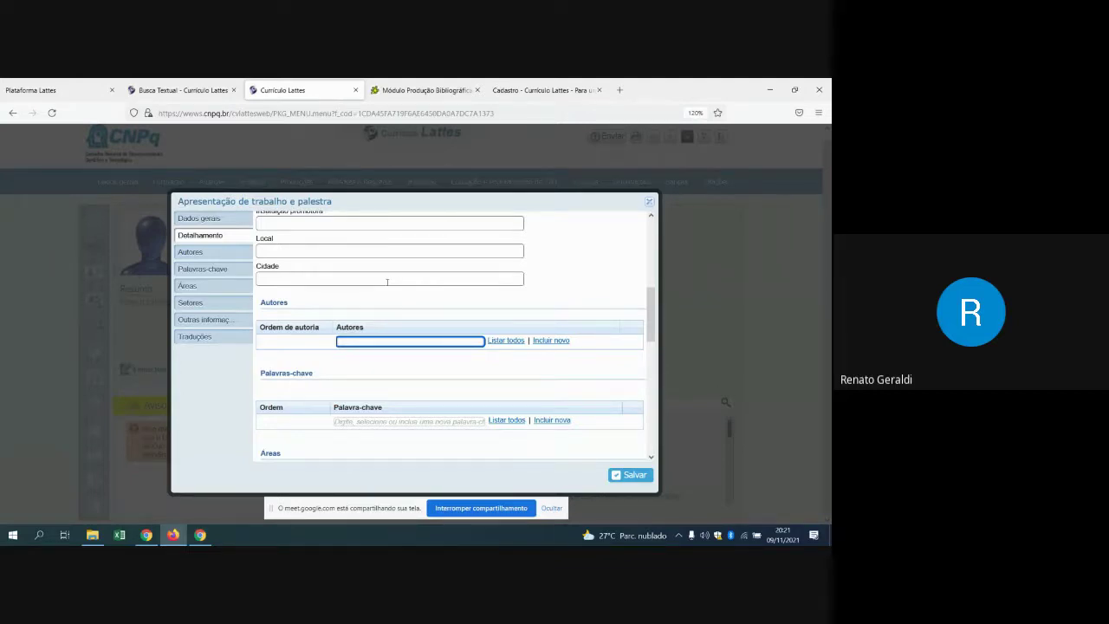
Step: View the registered authors list and the new-author form with Nome completo and Nome como citado, without selecting or adding anyone
click(518, 341)
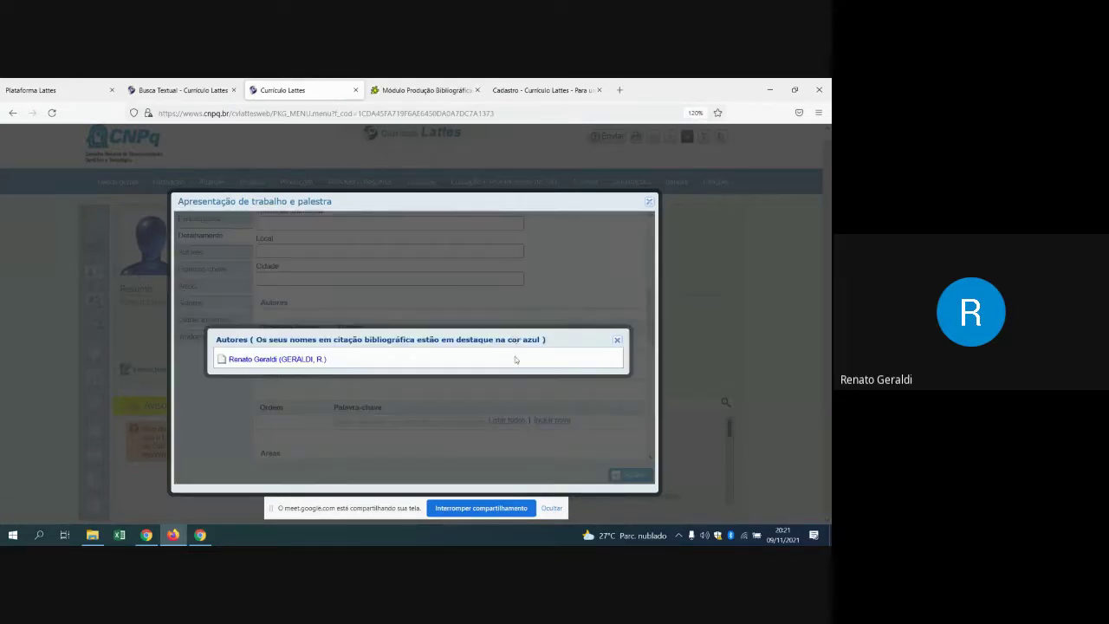
click(617, 340)
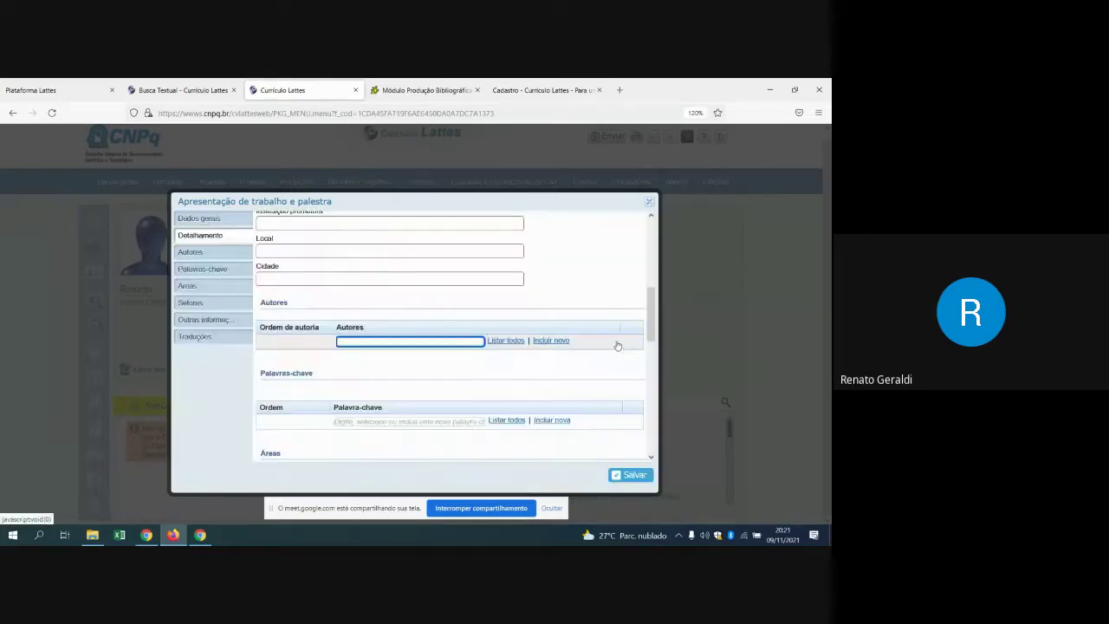
click(551, 341)
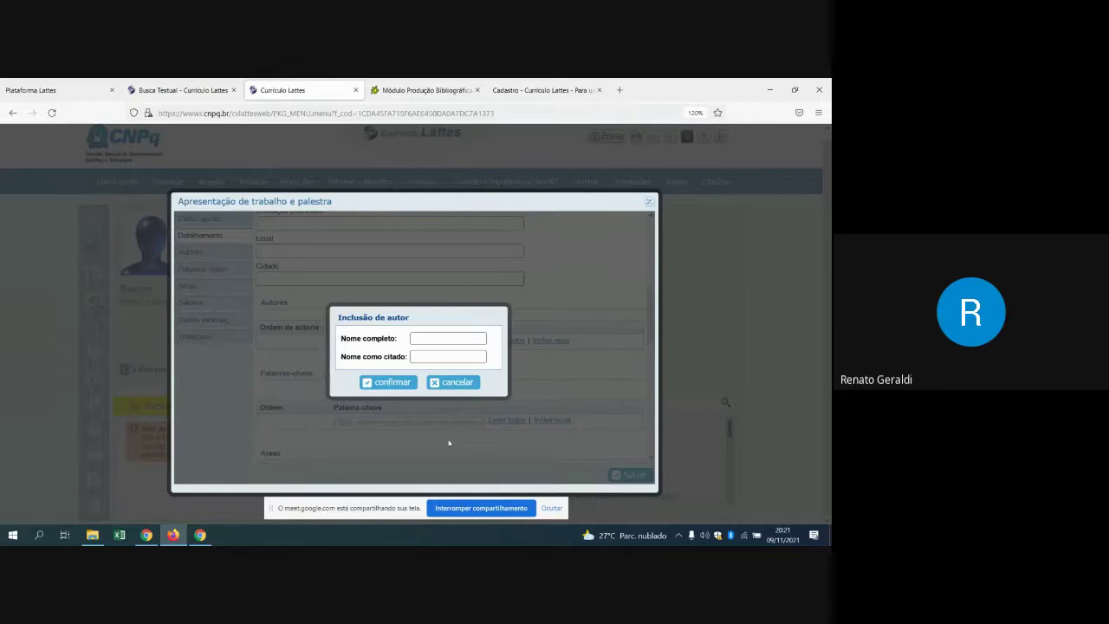
click(419, 338)
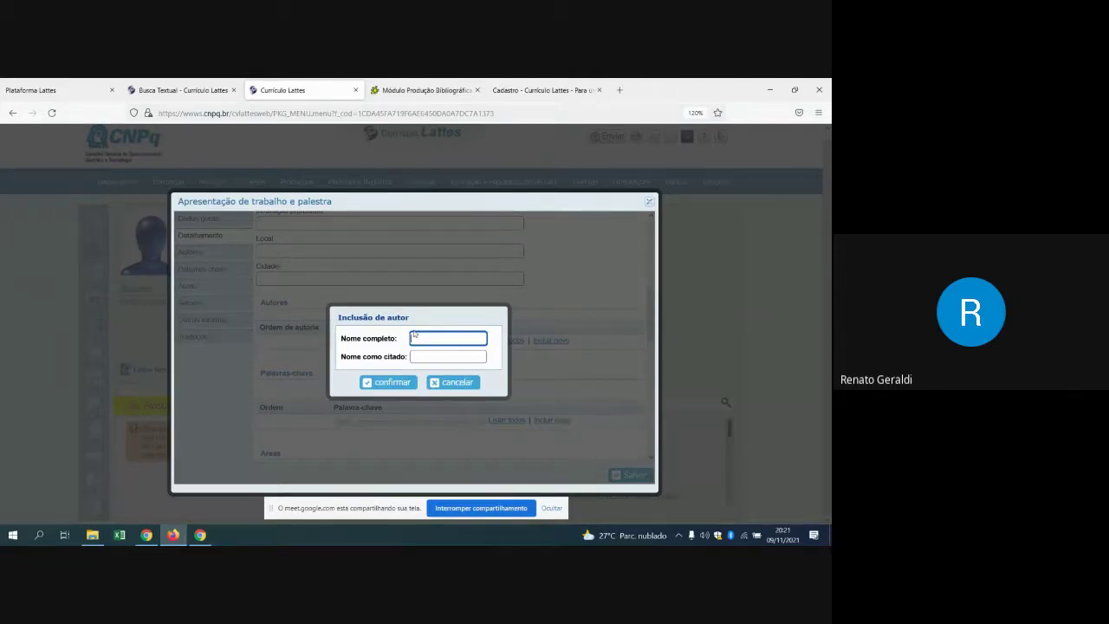
click(456, 382)
click(506, 340)
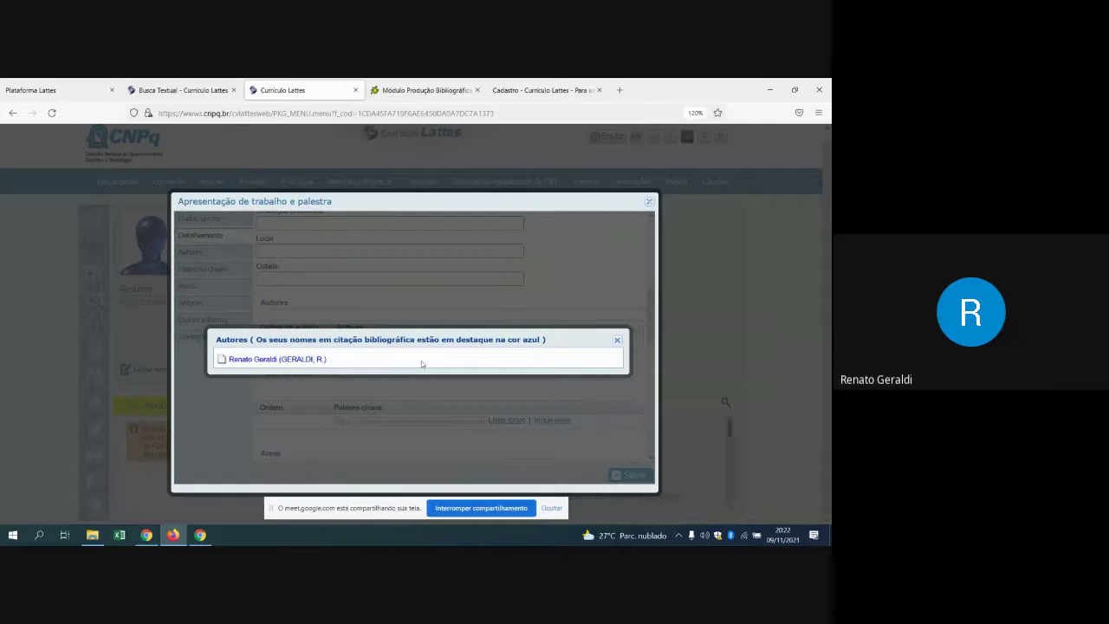
click(616, 340)
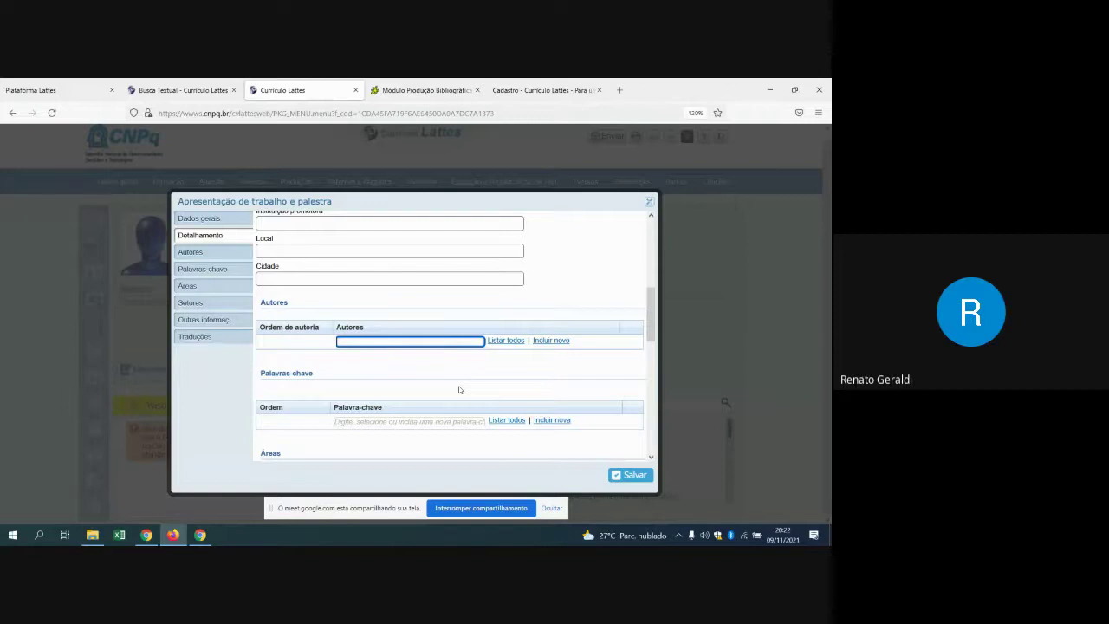
click(506, 340)
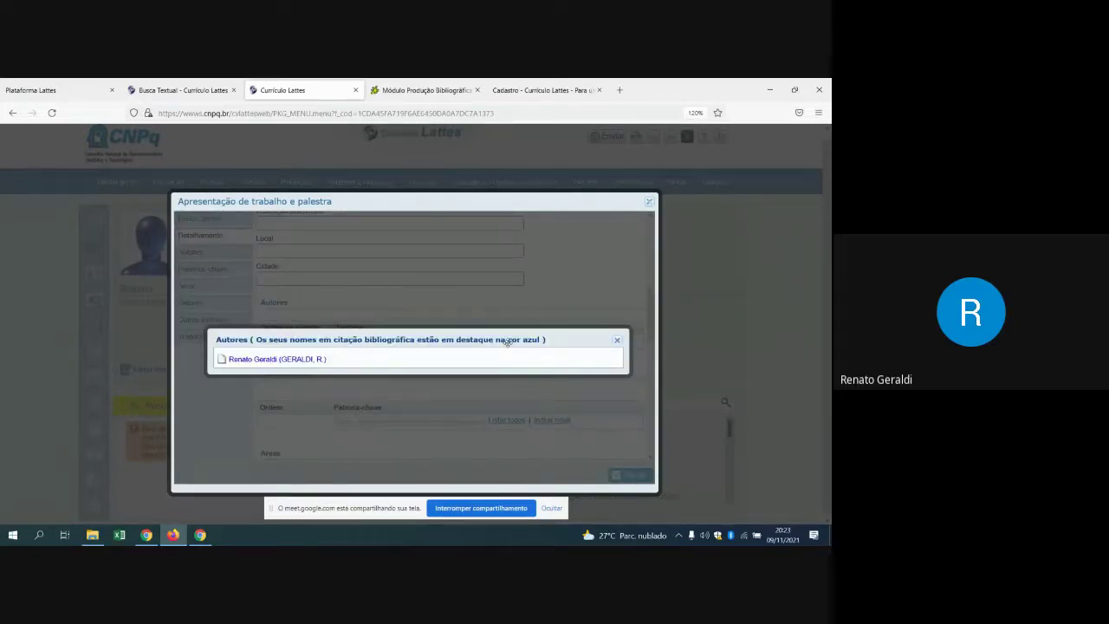
click(617, 341)
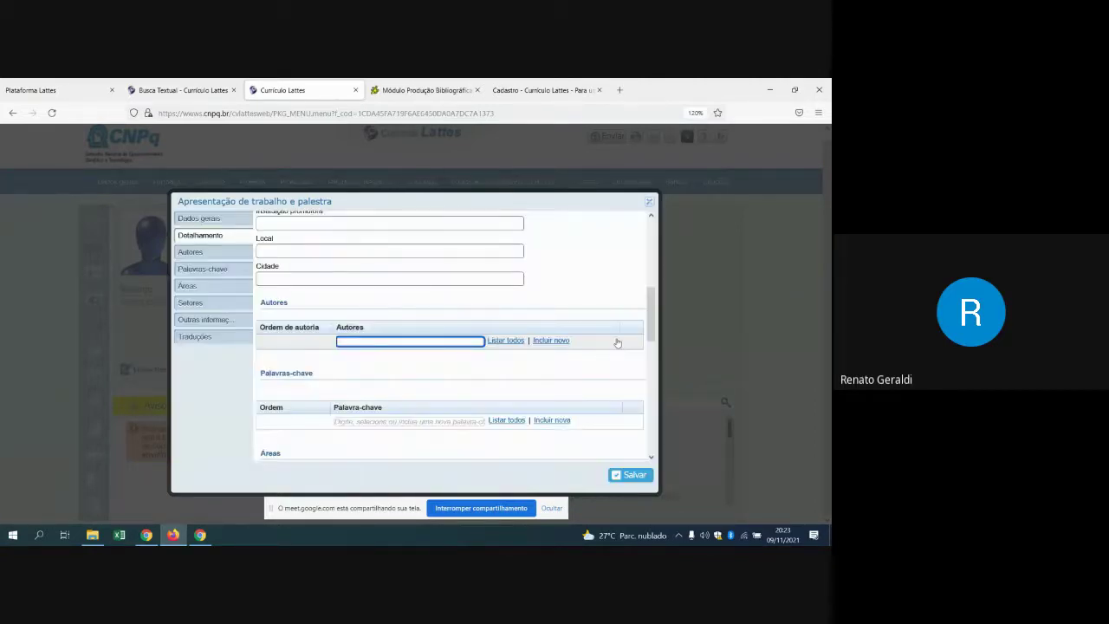
Step: Look over the whole presentation form once more, and close it and the presentations list without saving
scroll(531, 346, up, 1)
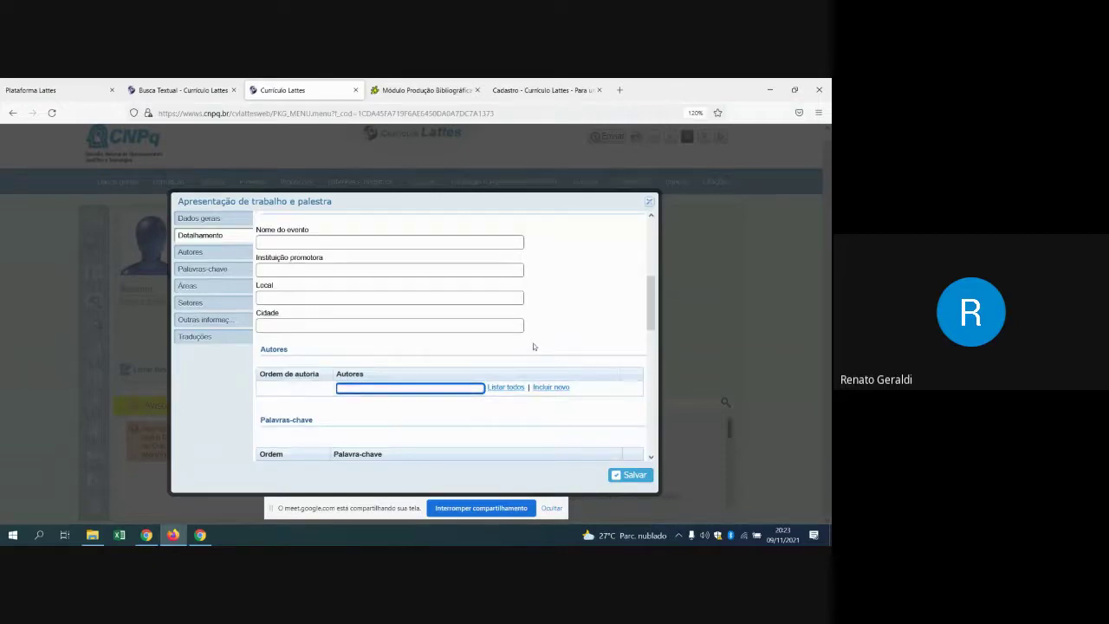
scroll(534, 346, up, 5)
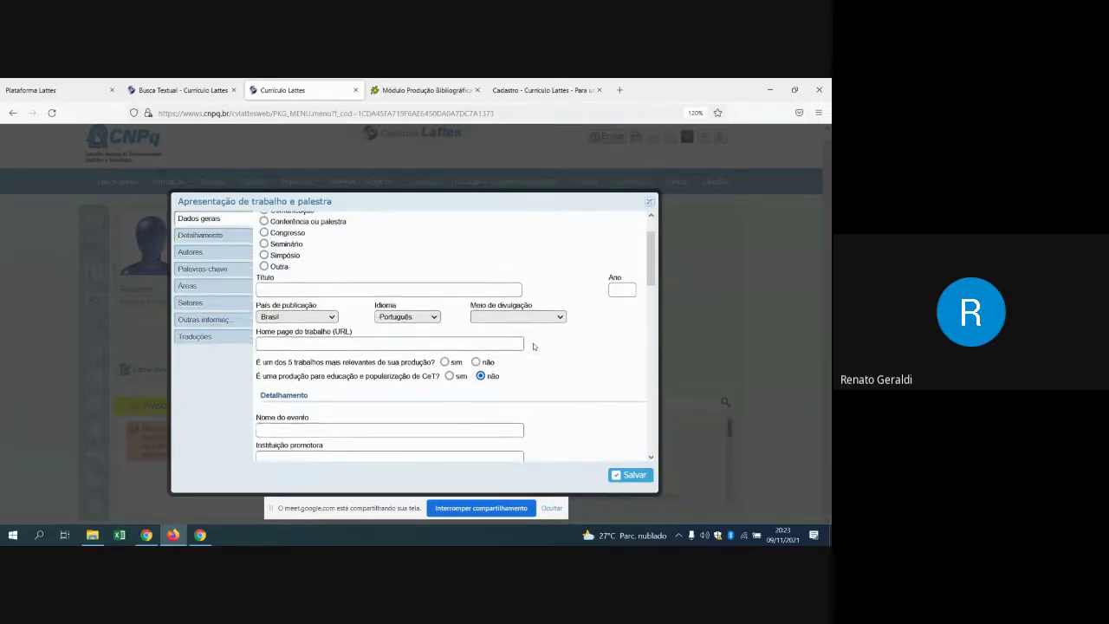
scroll(533, 346, down, 15)
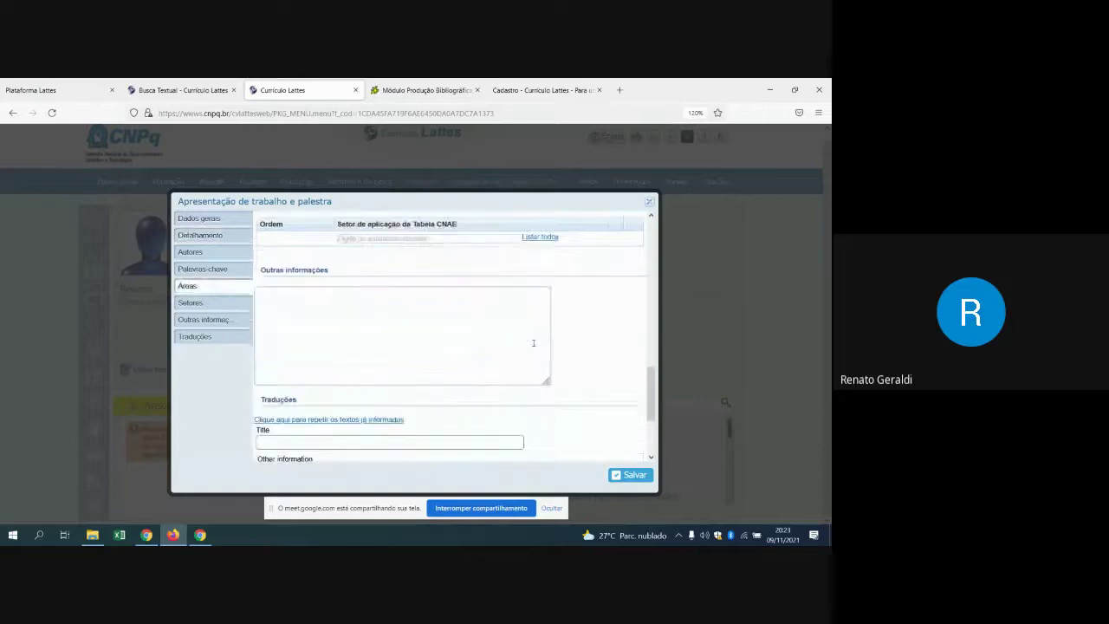
scroll(584, 401, up, 15)
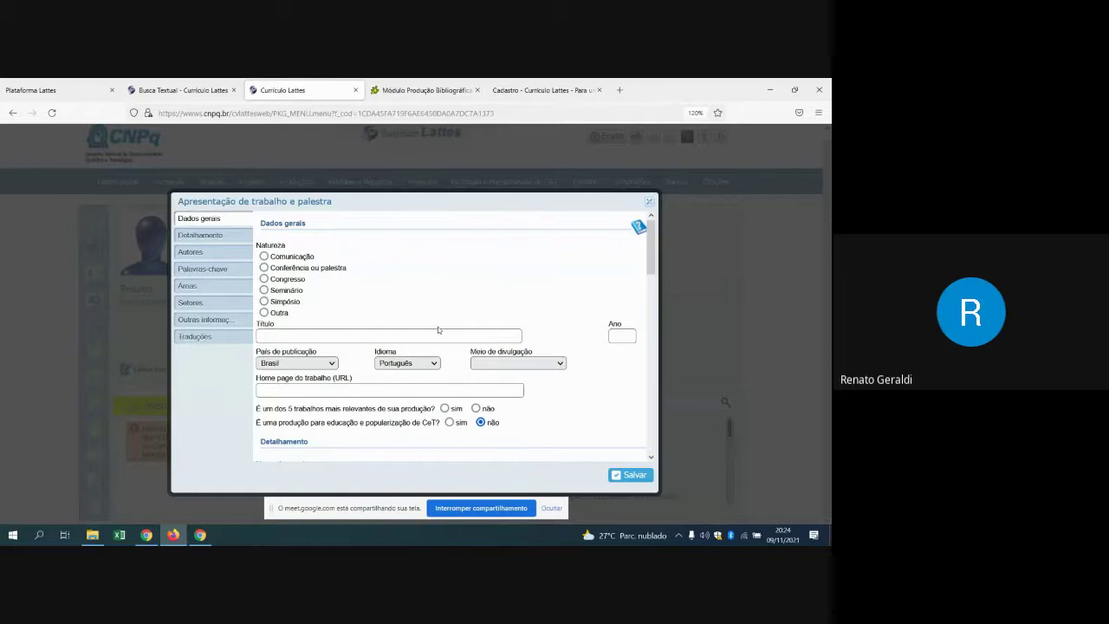
click(649, 203)
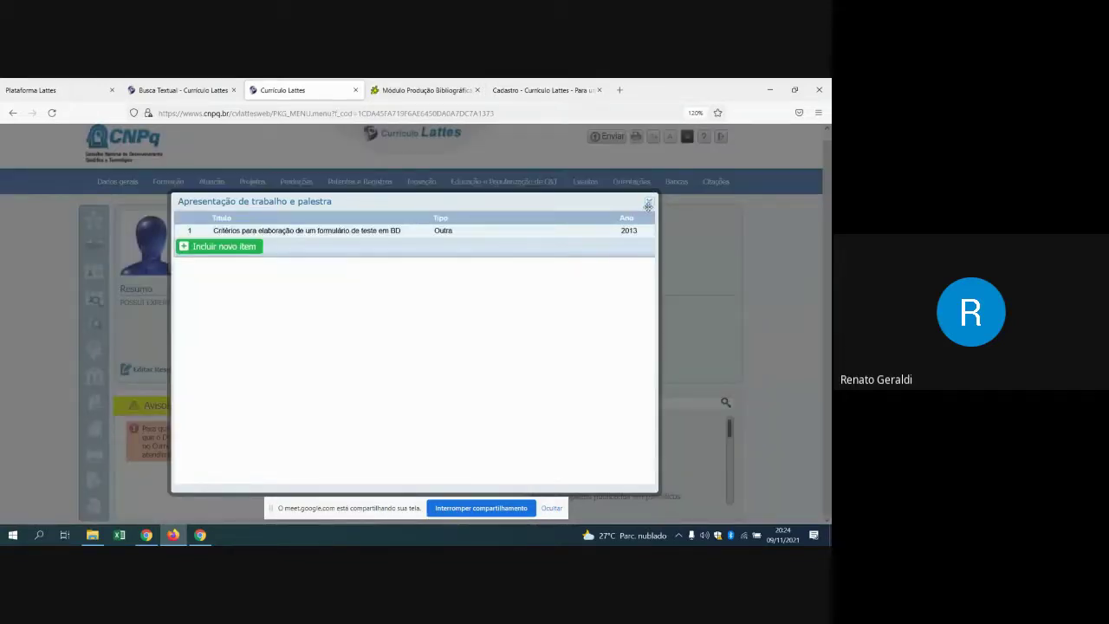
click(648, 205)
Step: Start a new entry under Trabalhos publicados em anais de eventos in the bibliographic productions
mouse_move(252, 183)
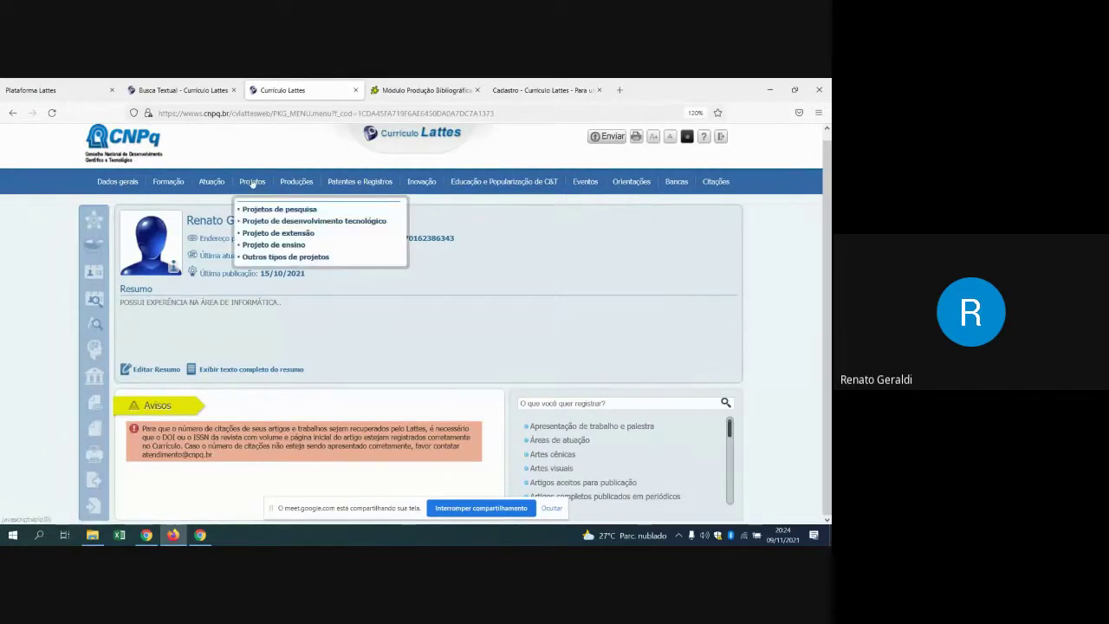
mouse_move(295, 184)
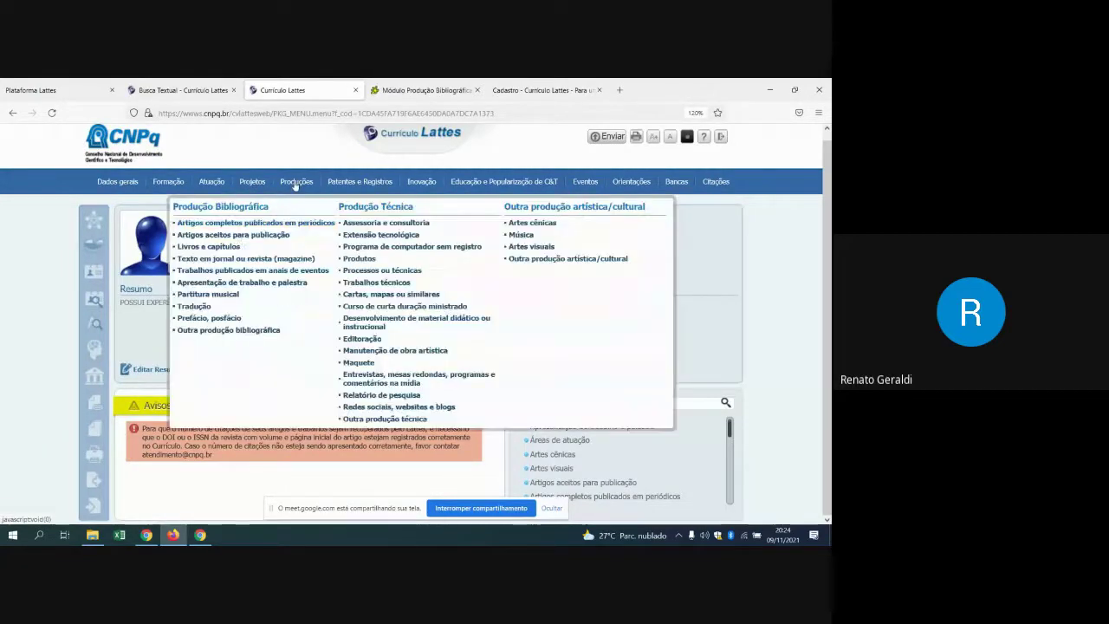
click(229, 272)
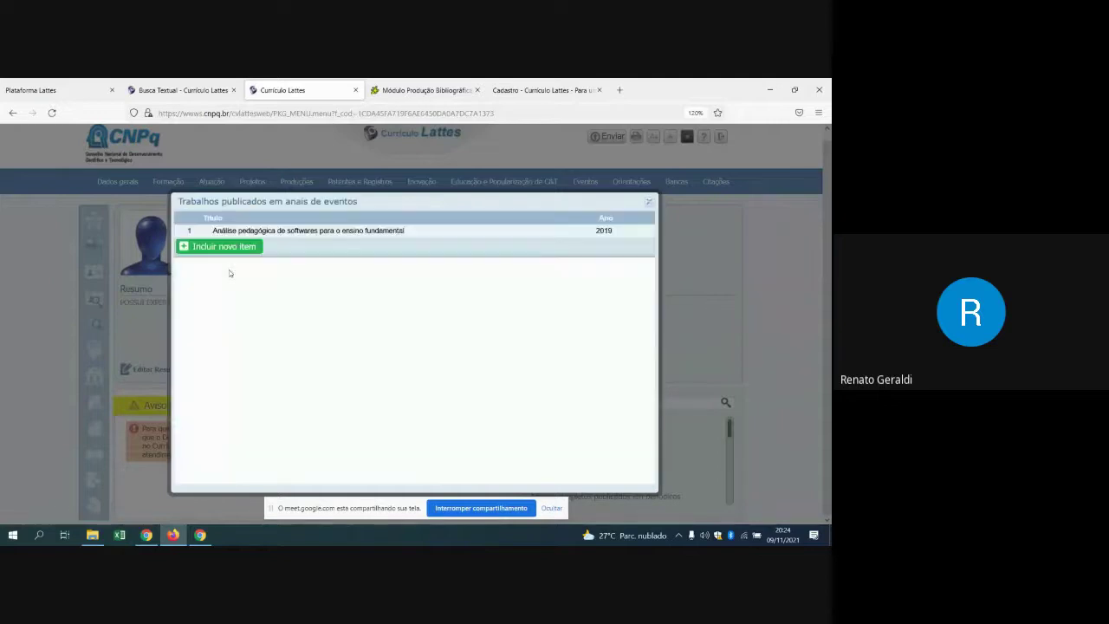
click(221, 246)
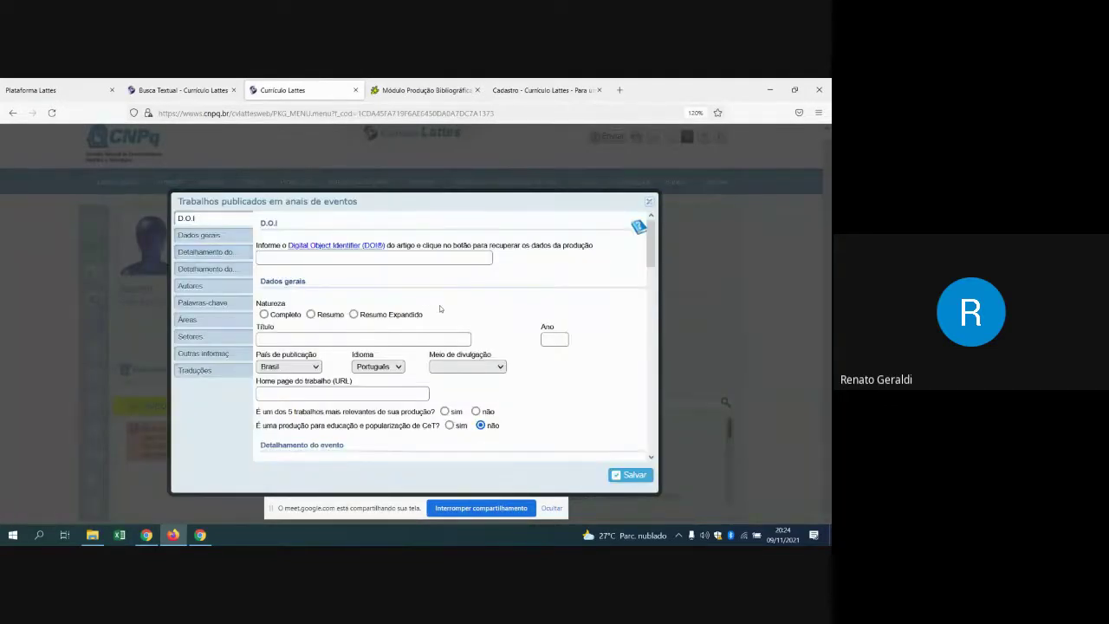
Step: Look over the proceedings form's D.O.I., Dados gerais, event and publication detail sections, leaving the DOI field empty
scroll(440, 308, down, 5)
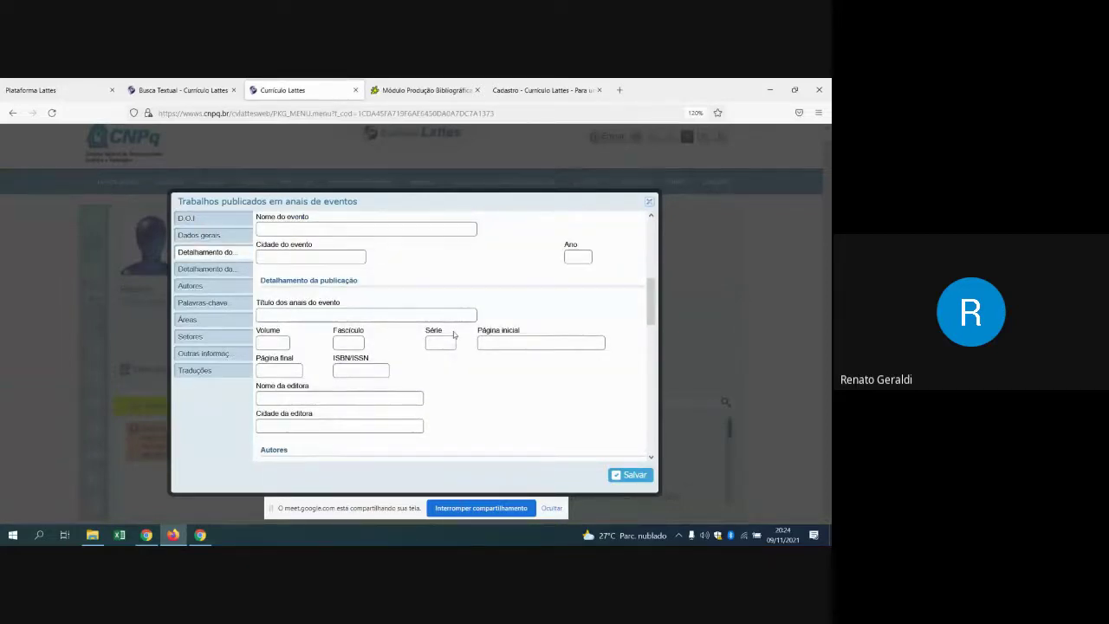
scroll(453, 335, up, 4)
scroll(453, 335, down, 4)
scroll(453, 335, up, 5)
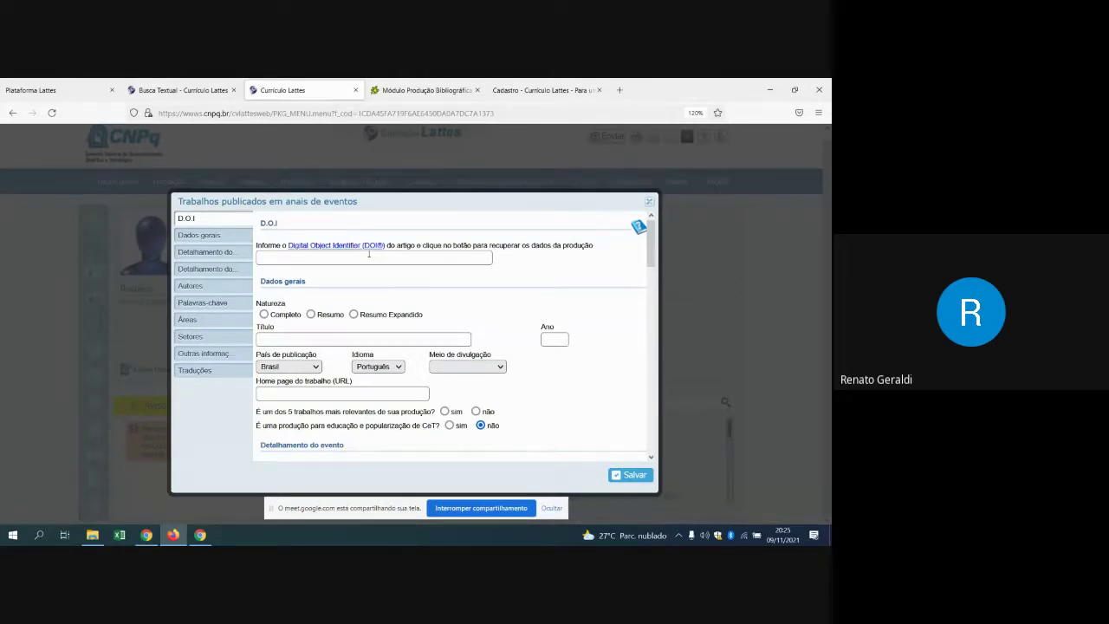
scroll(368, 256, down, 1)
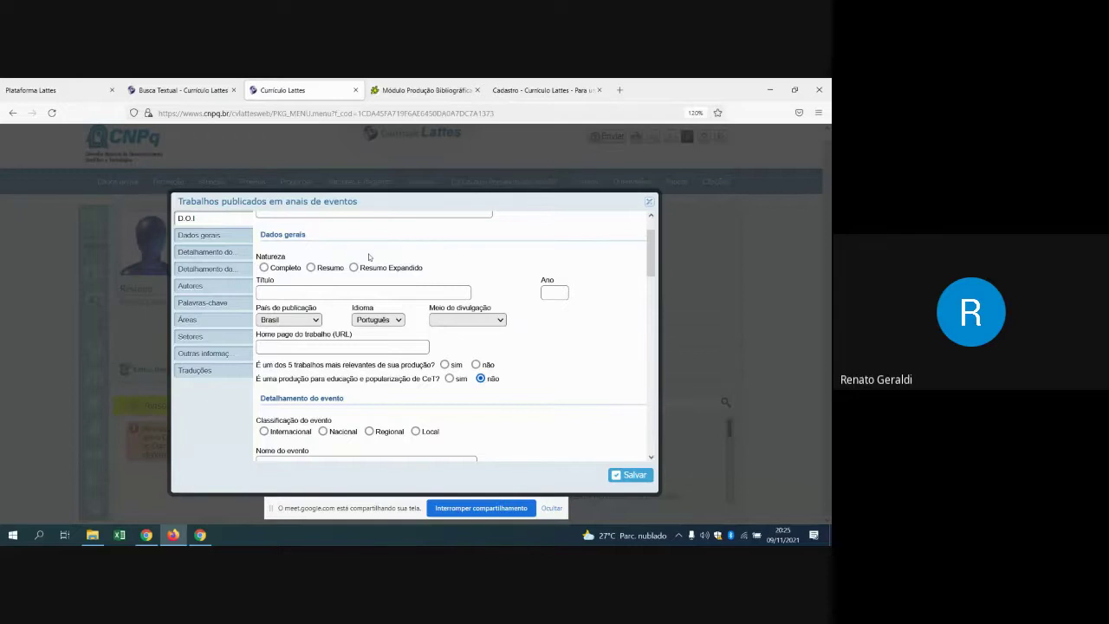
scroll(368, 257, up, 1)
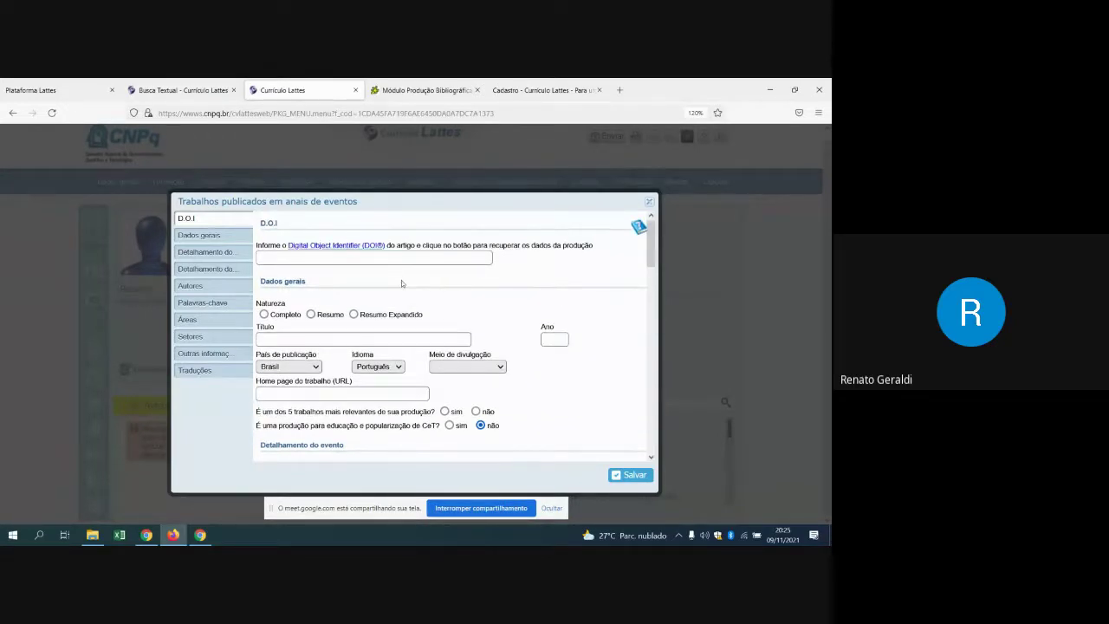
click(315, 259)
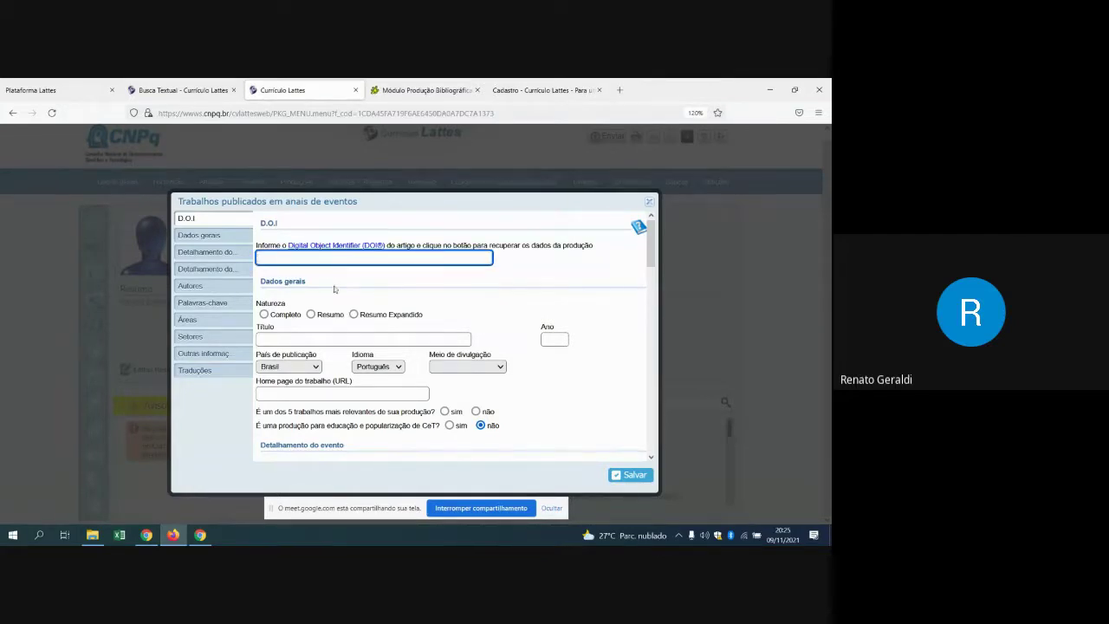
Step: Try to save the empty proceedings form to check which fields are mandatory, and dismiss the warnings
click(634, 475)
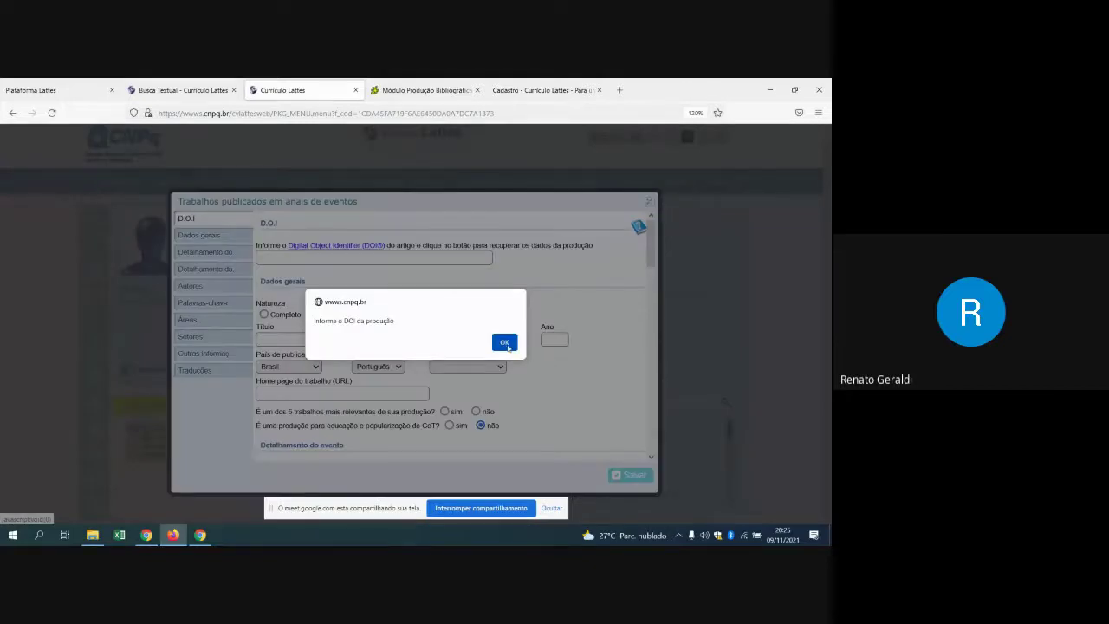
click(505, 343)
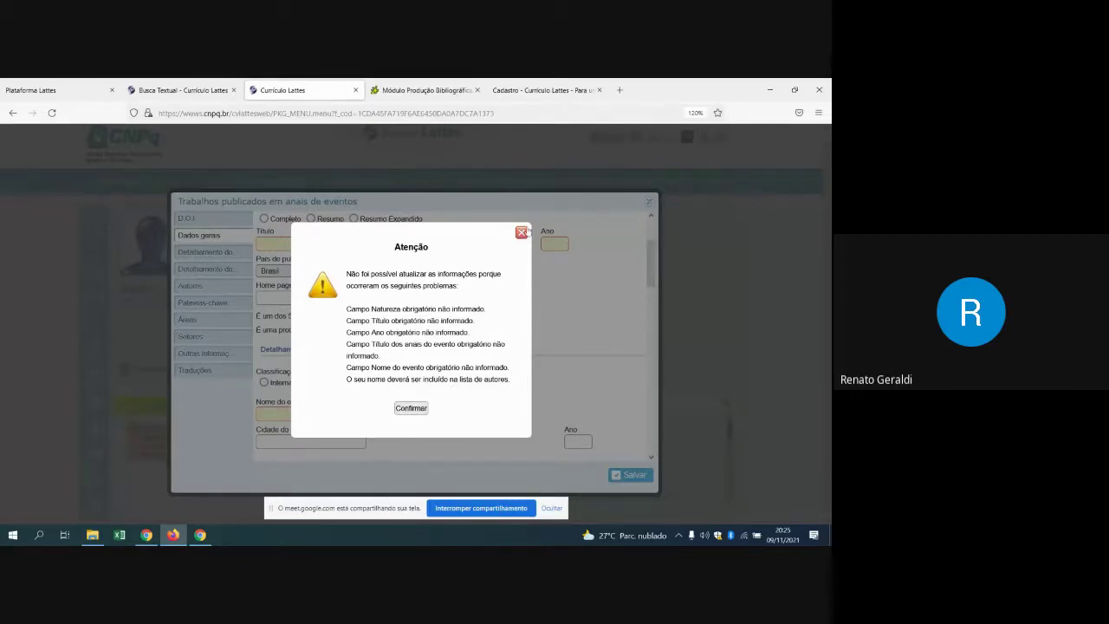
click(522, 233)
click(629, 475)
click(521, 233)
Step: Go through the Dados gerais fields Título, Ano, Meio de divulgação and Home page do trabalho of the proceedings form, leaving them empty
scroll(539, 283, up, 2)
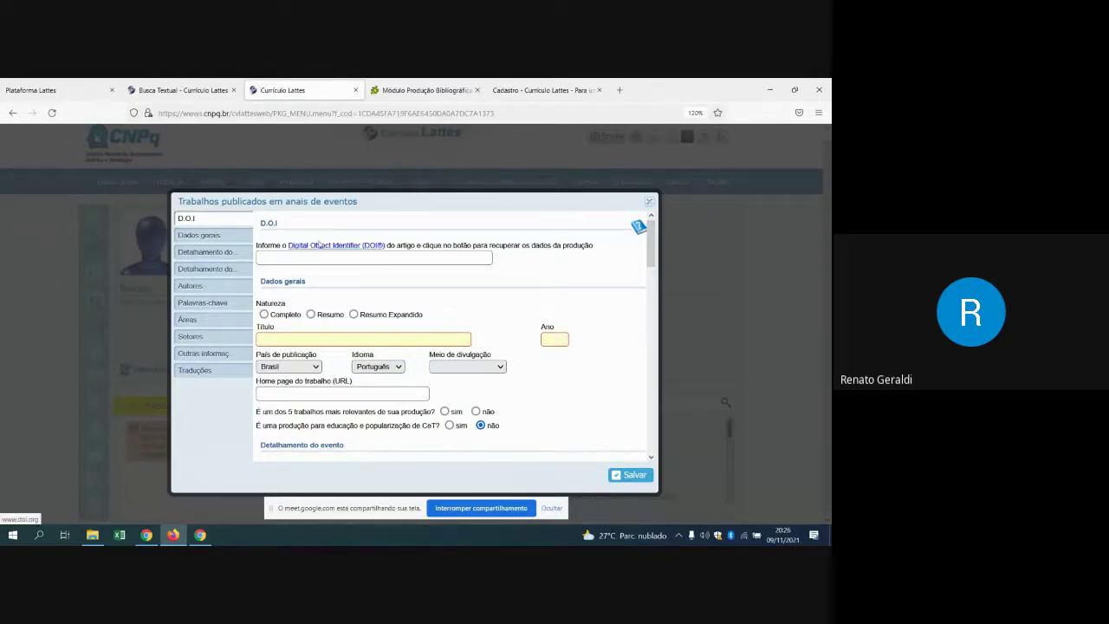
scroll(327, 338, down, 1)
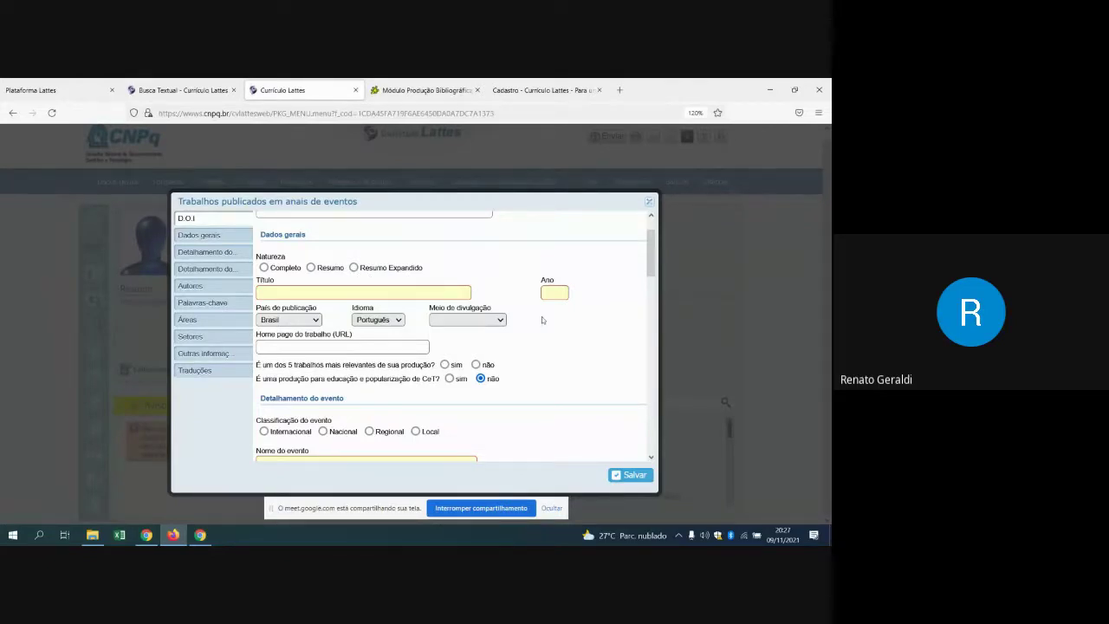
click(459, 294)
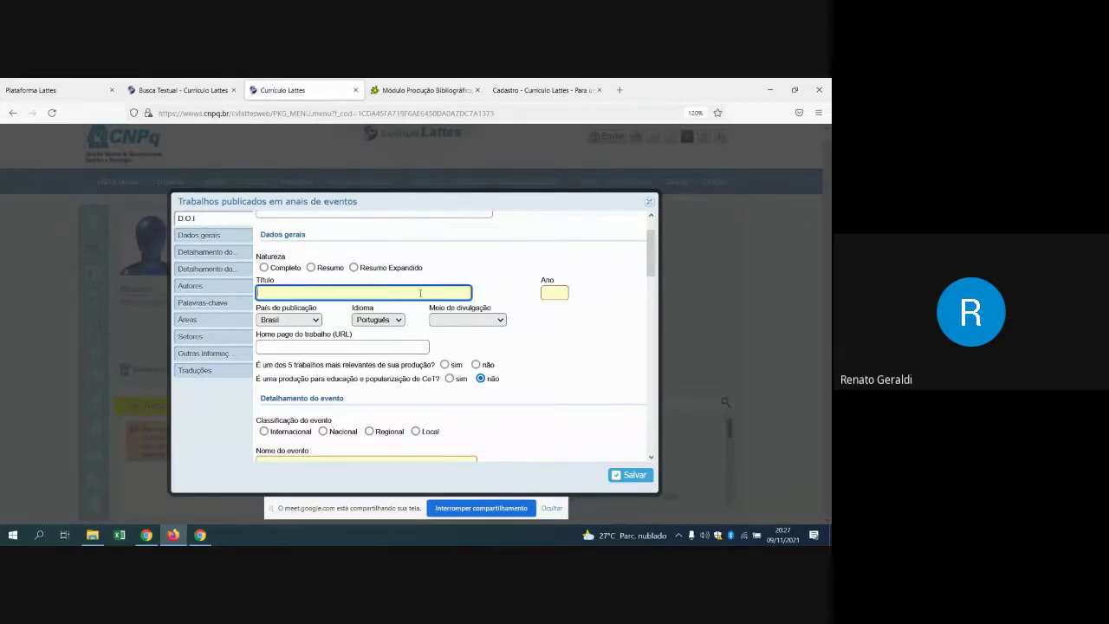
click(543, 293)
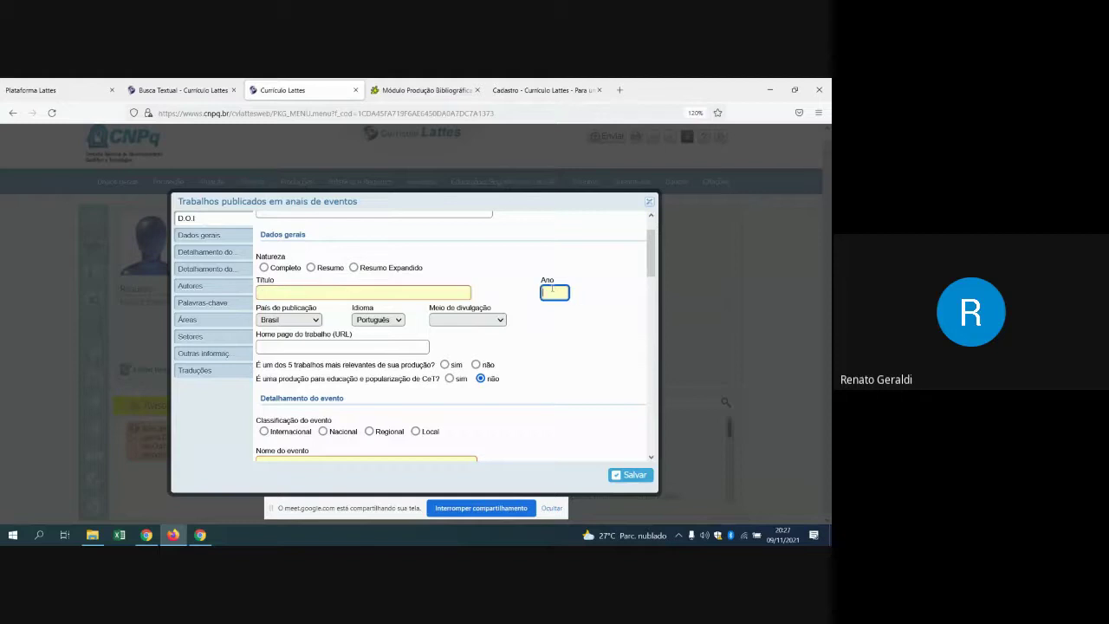
click(370, 295)
click(546, 295)
click(487, 321)
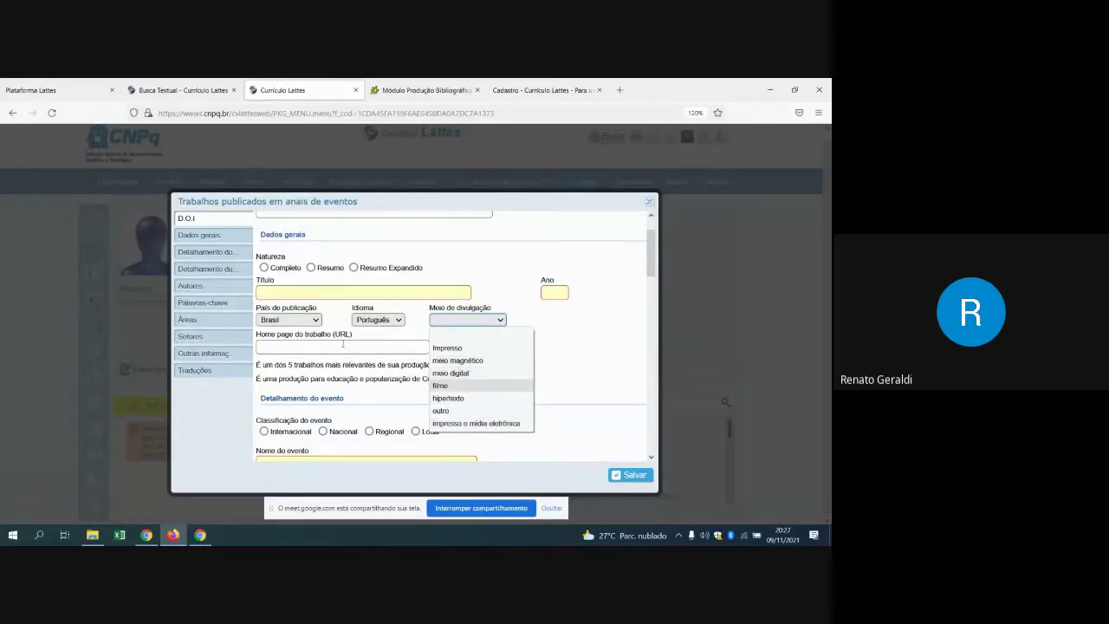
click(479, 384)
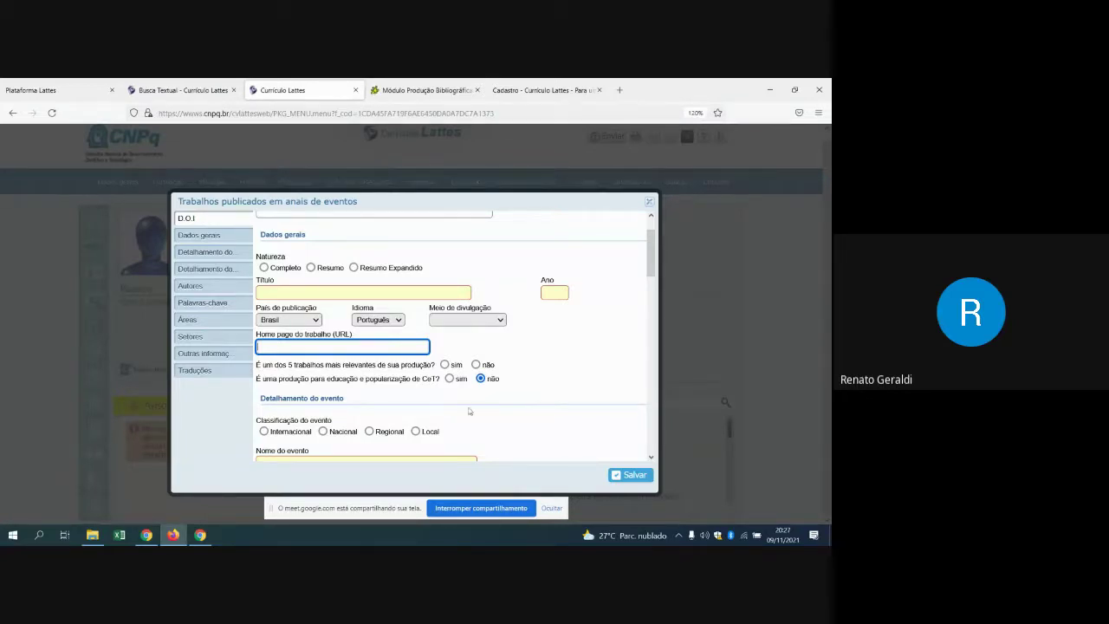
Step: Go through the Detalhamento do evento fields for event classification, name, city and year without filling them in
scroll(490, 388, down, 2)
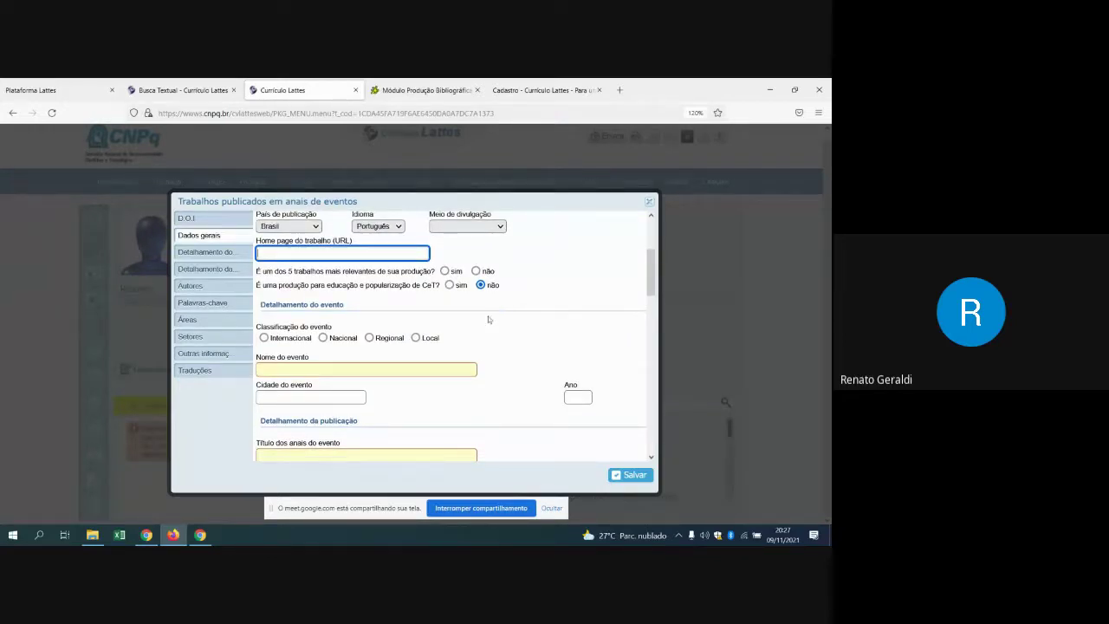
scroll(336, 369, down, 1)
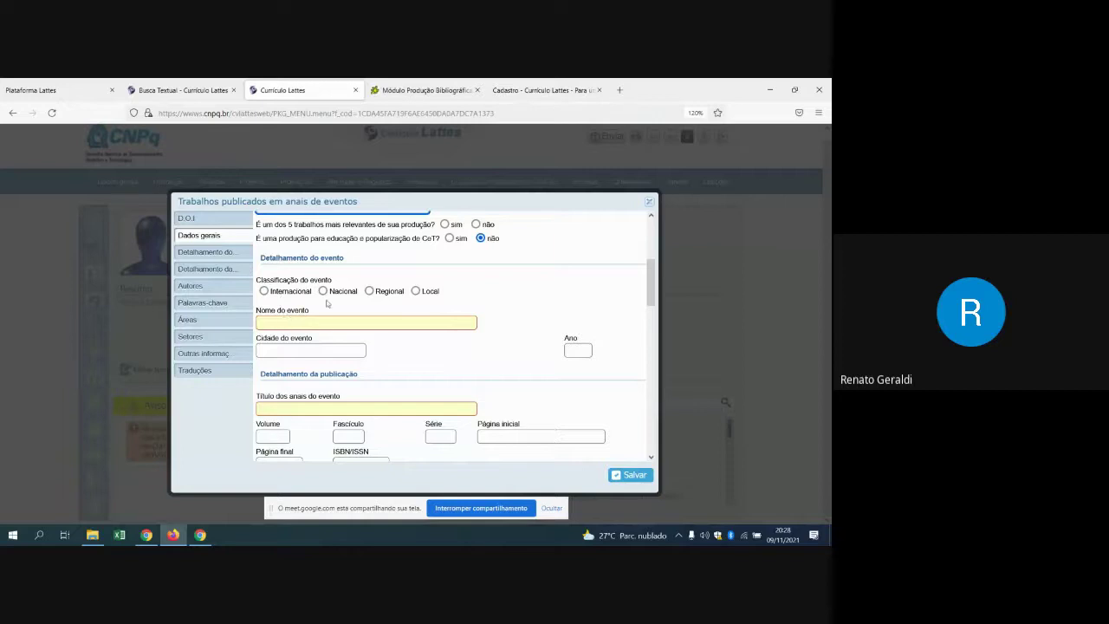
click(310, 330)
click(307, 349)
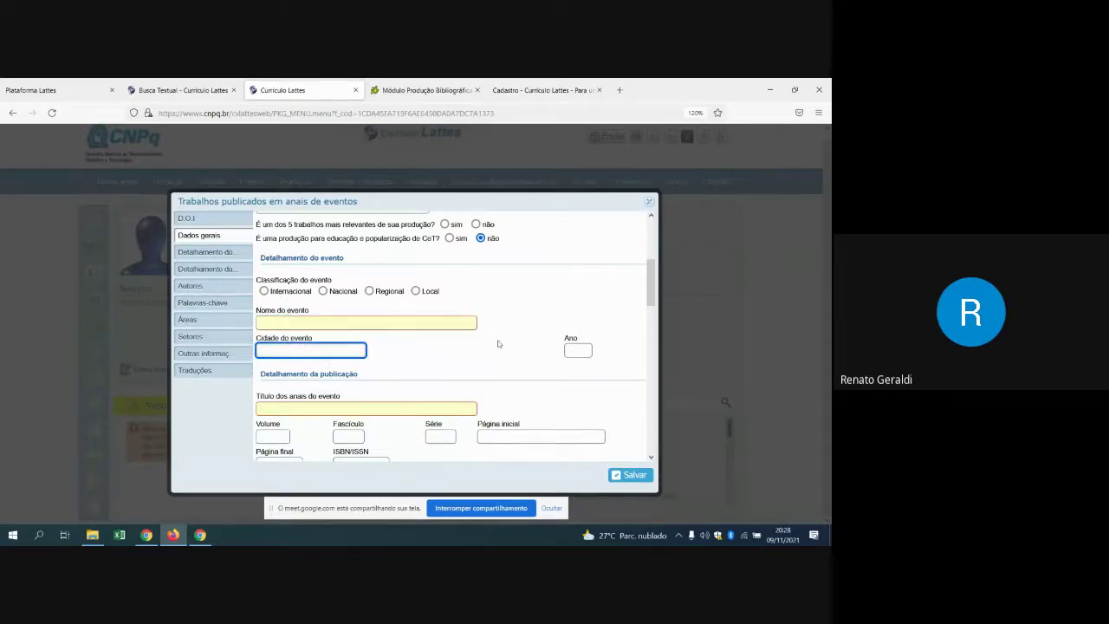
click(579, 350)
Step: Go through the Detalhamento da publicação fields for proceedings title, ISBN/ISSN, publisher name and publisher city, leaving them empty
scroll(580, 352, down, 3)
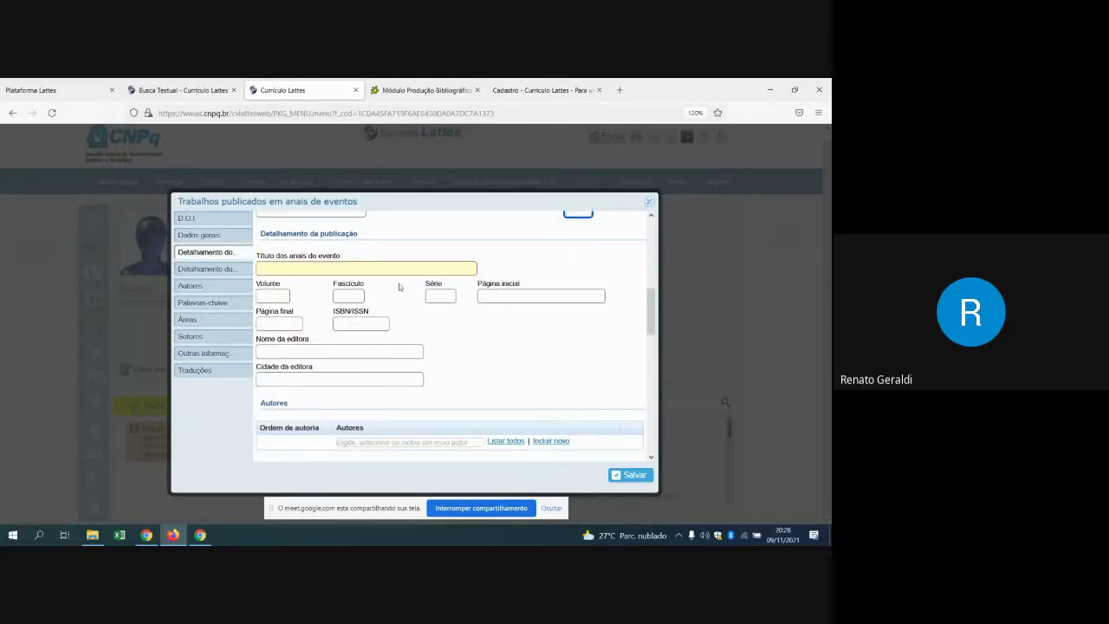
click(339, 272)
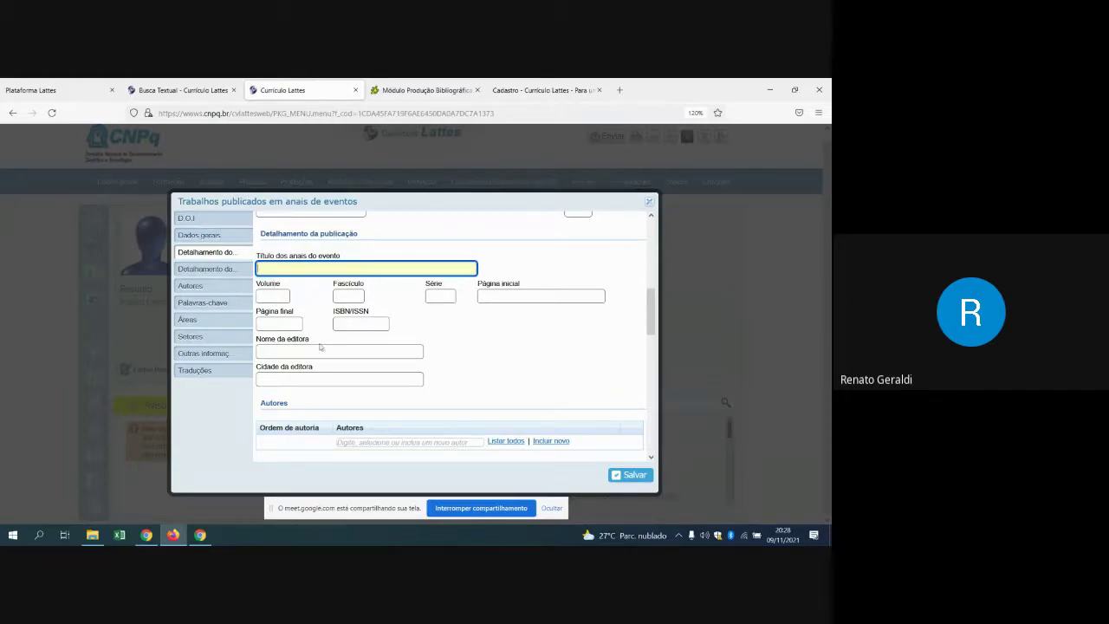
click(279, 336)
click(345, 323)
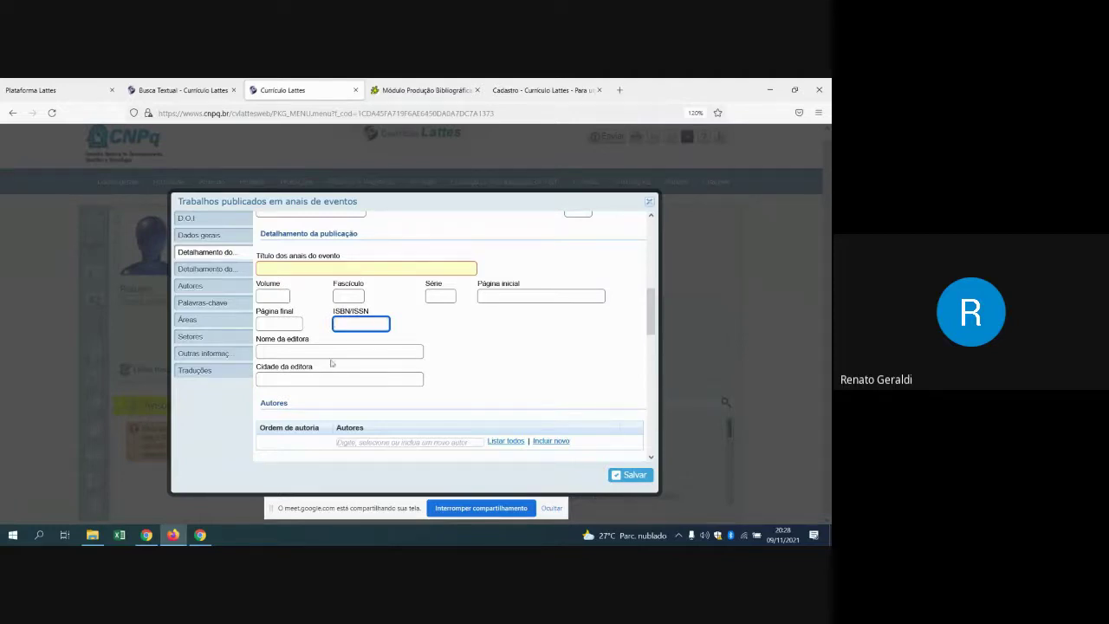
click(330, 354)
click(319, 381)
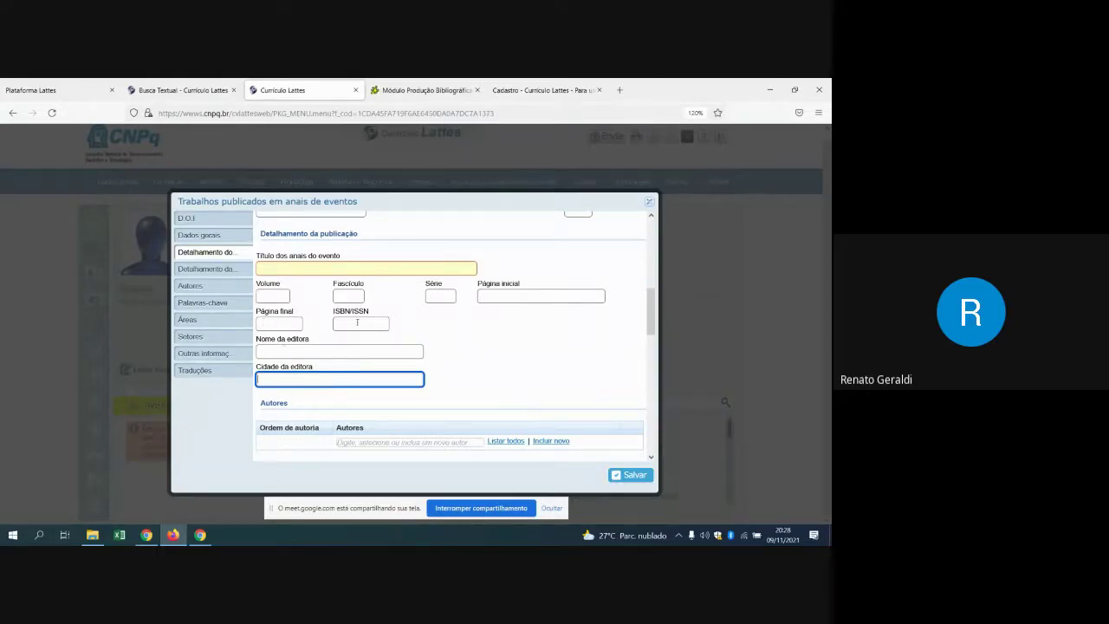
click(360, 326)
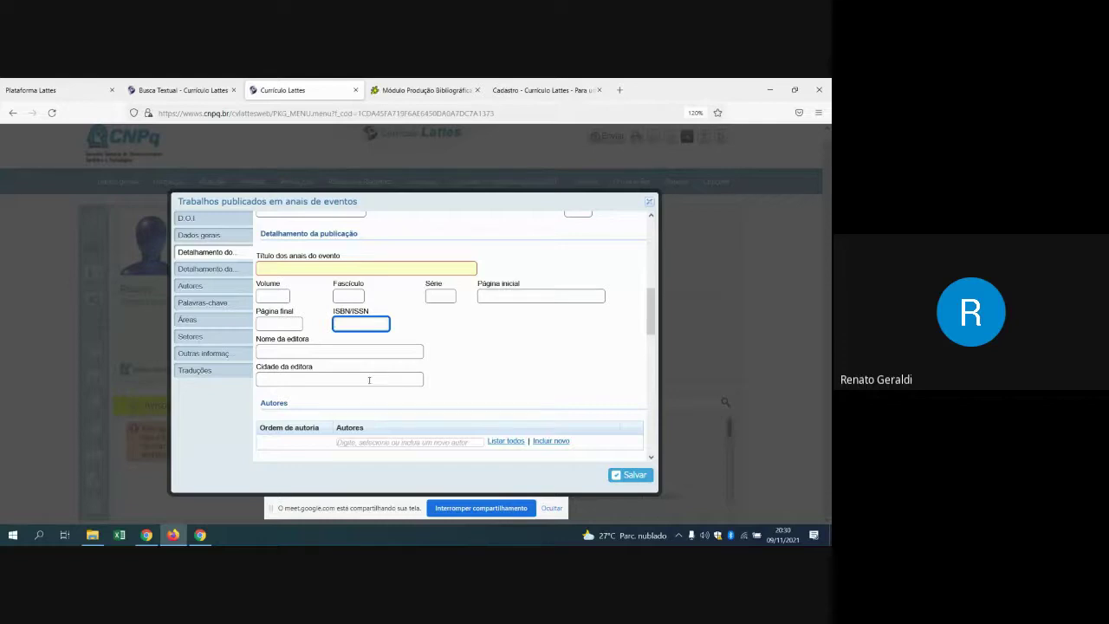
Step: Look over the proceedings form's Autores, Palavras-chave, Áreas, Setores and Outras informações sections, and return to its beginning
scroll(364, 381, down, 2)
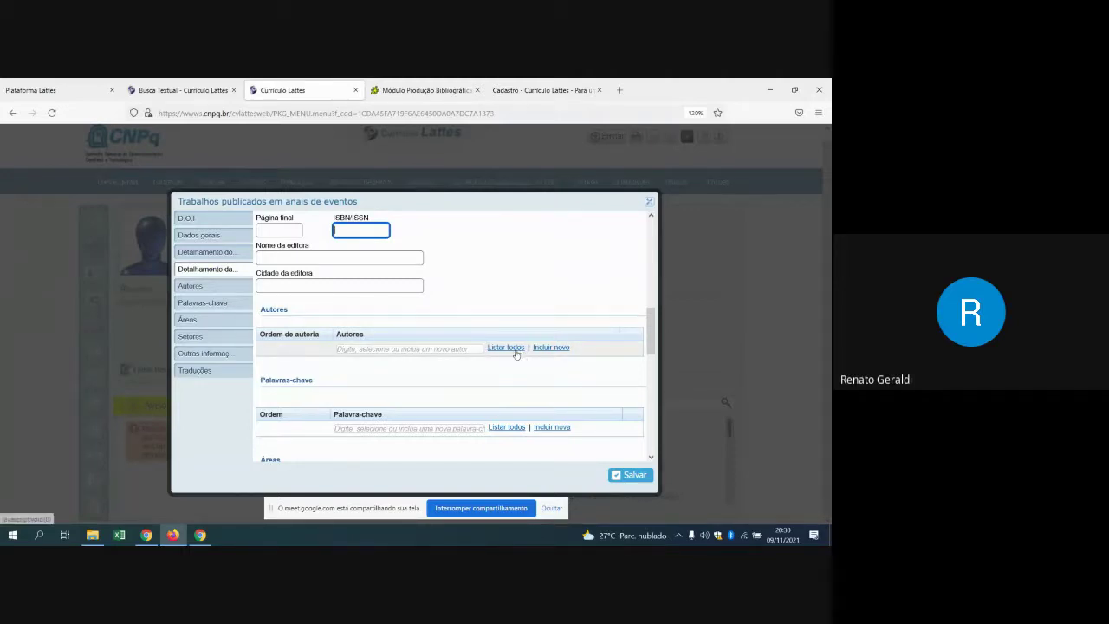
scroll(505, 403, down, 2)
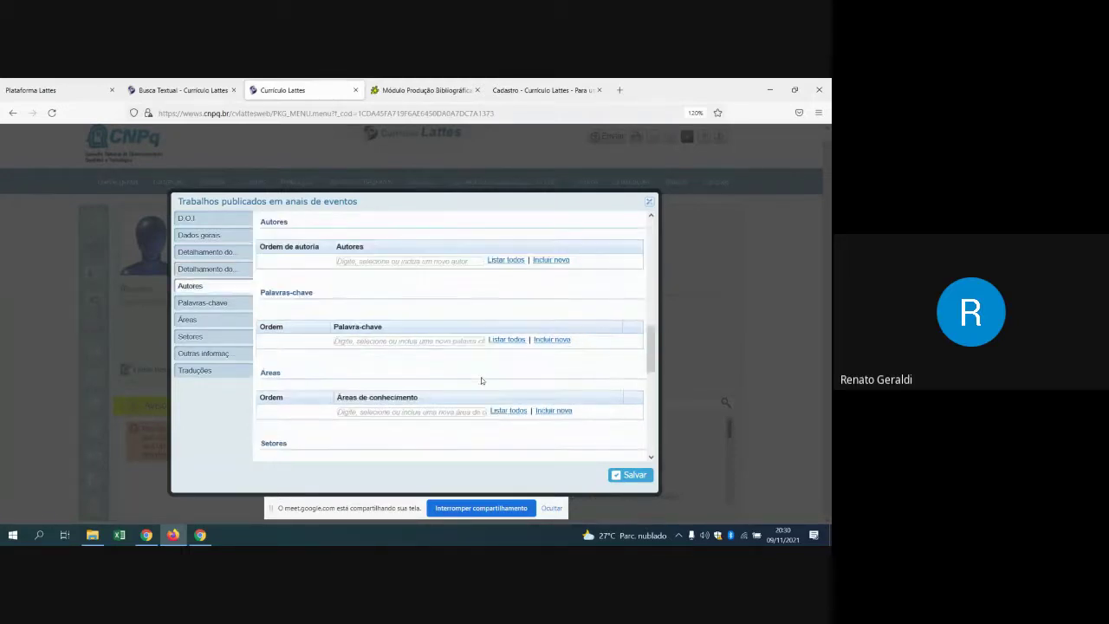
scroll(482, 380, down, 1)
scroll(492, 382, down, 2)
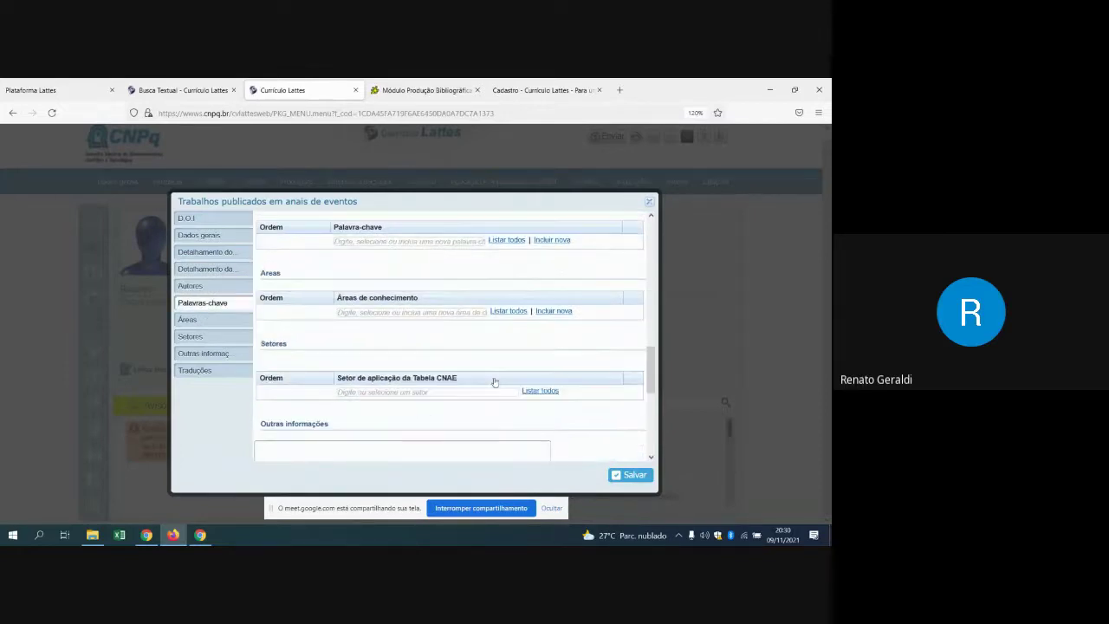
scroll(493, 379, down, 2)
scroll(490, 377, up, 8)
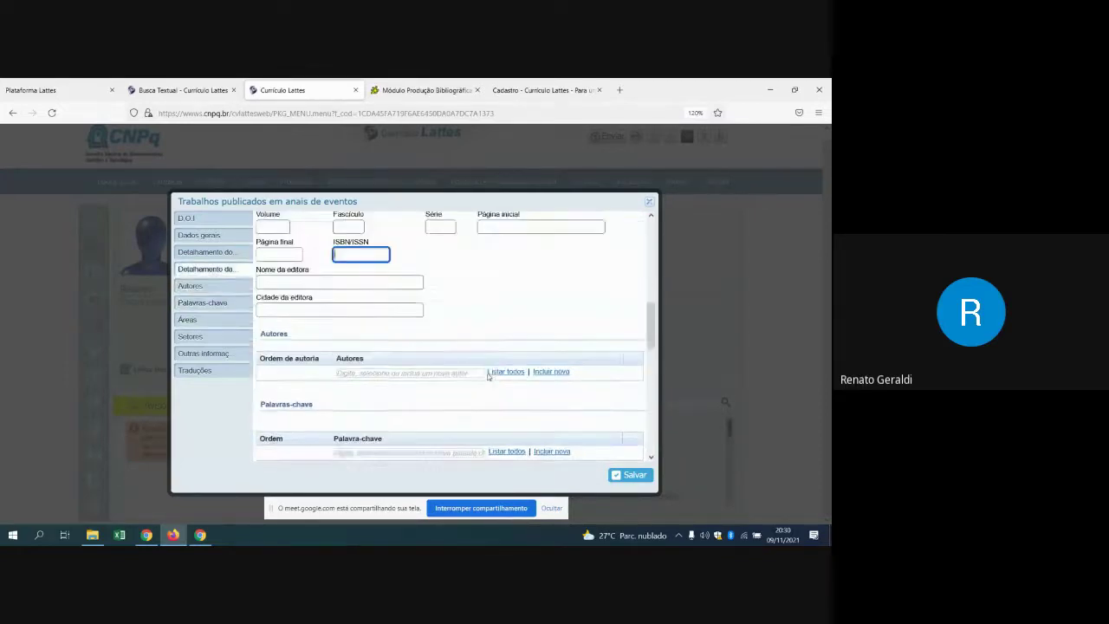
scroll(487, 375, up, 8)
scroll(489, 379, up, 1)
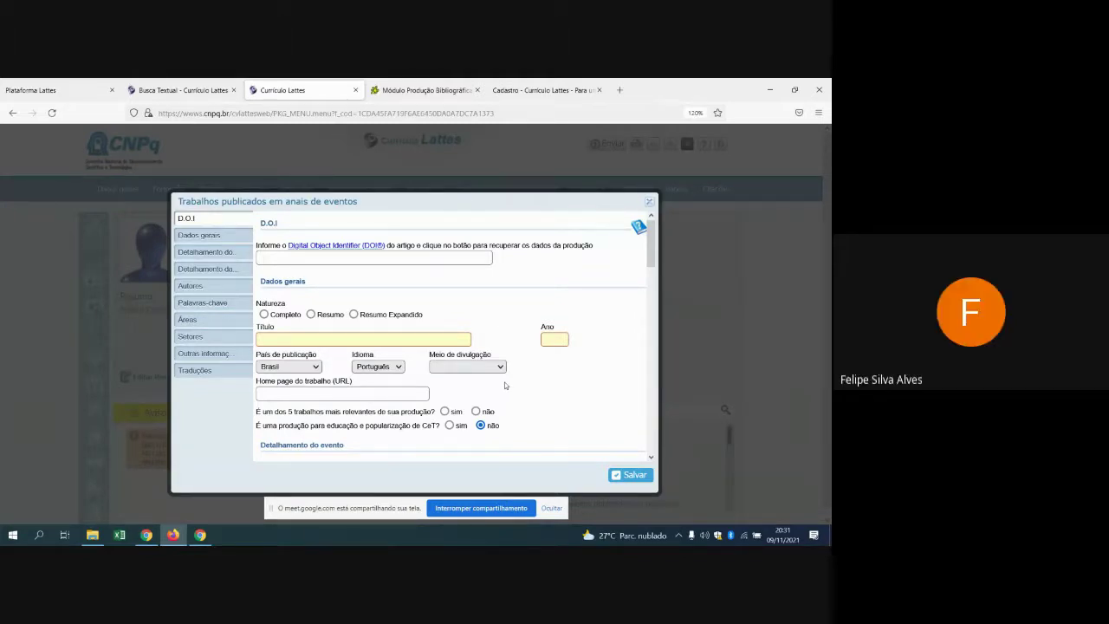
Step: Close the proceedings form and list without saving, and open the book record "História da Computação no Brasil" under Livros e capítulos
click(649, 202)
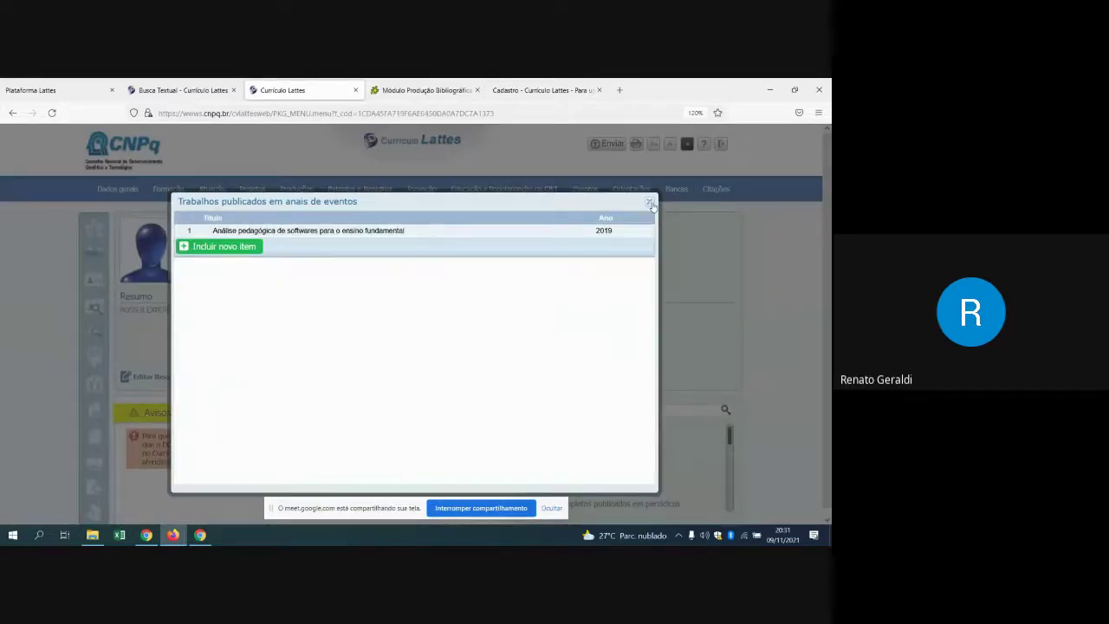
click(648, 202)
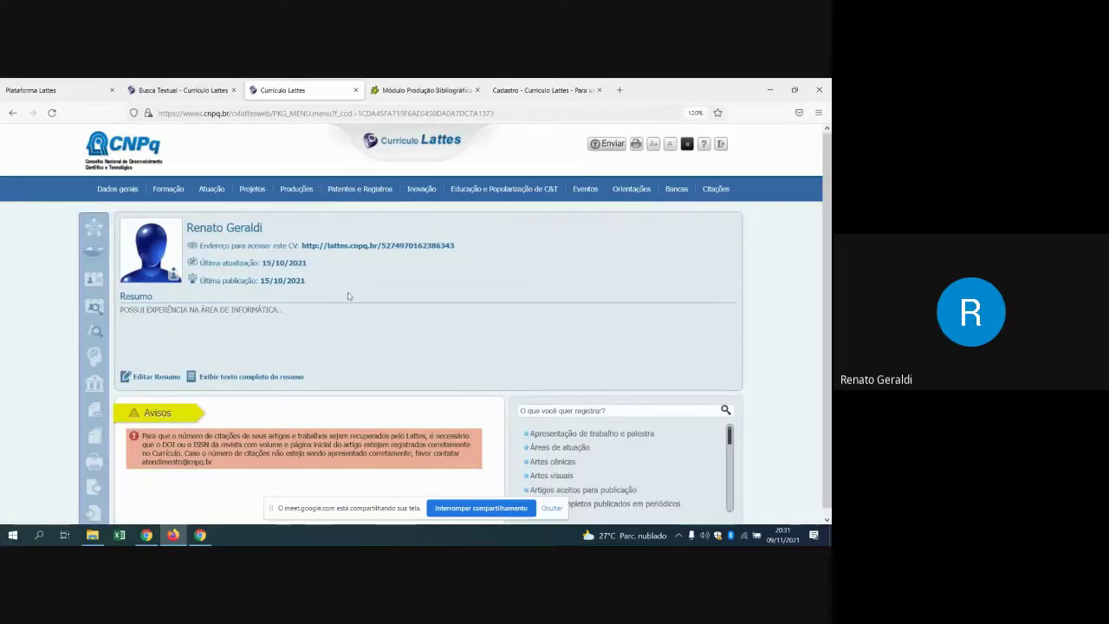
mouse_move(308, 190)
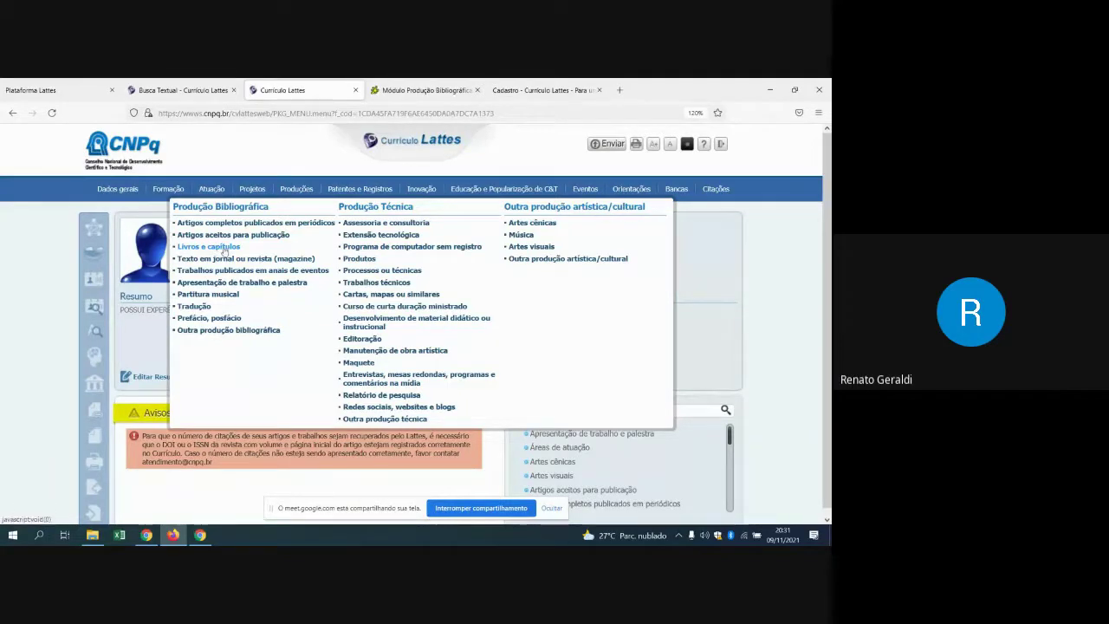
click(226, 260)
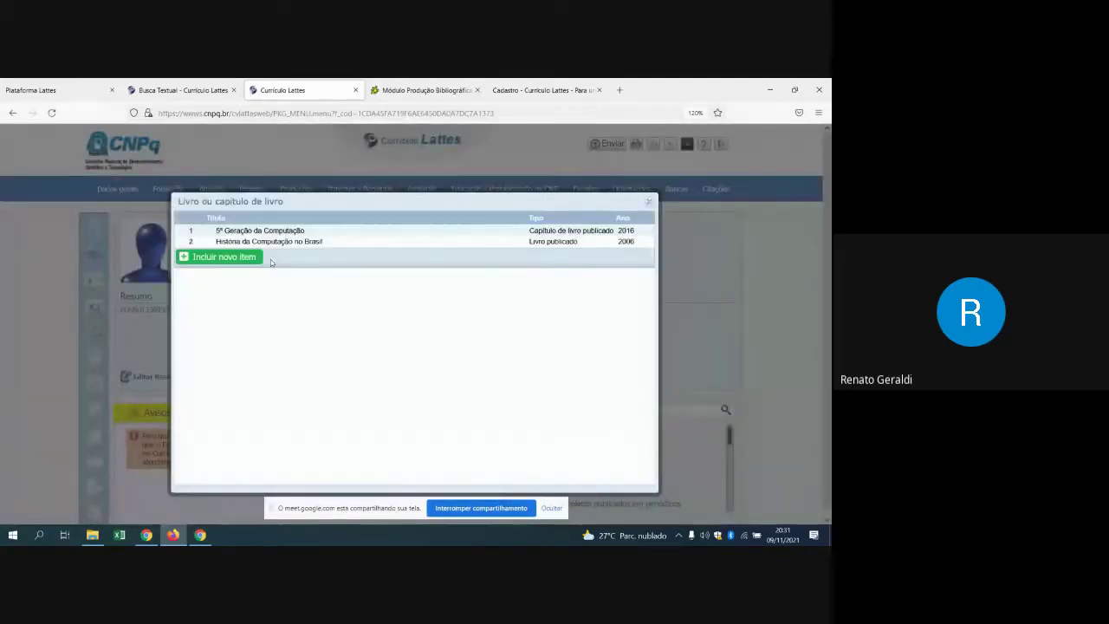
click(260, 241)
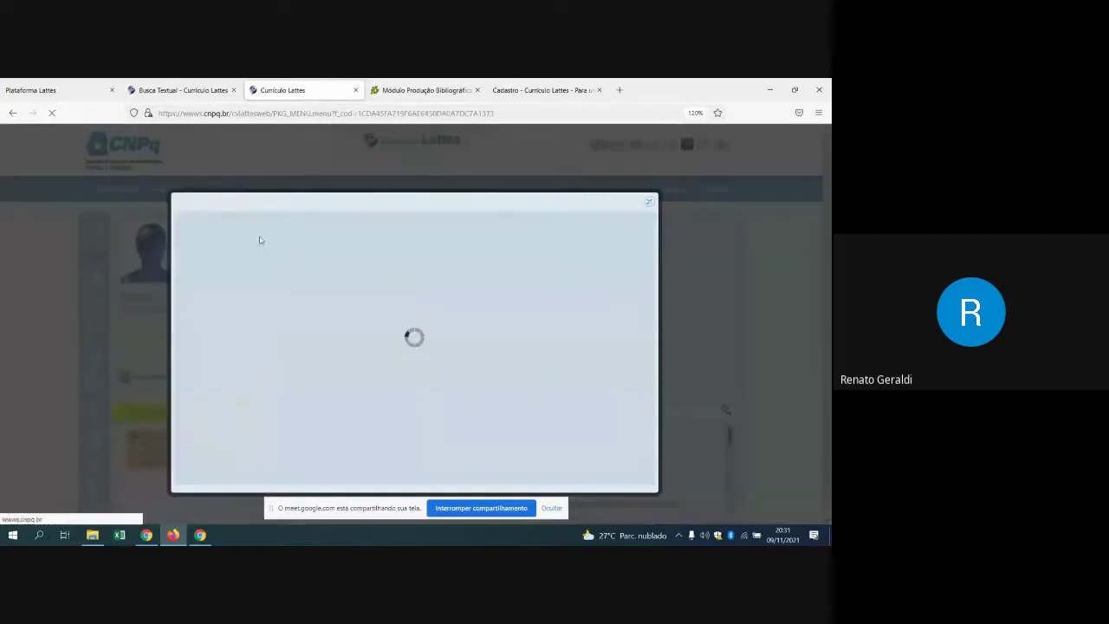
Step: Look over the book form's D.O.I, Dados gerais and Detalhamento sections, leaving the DOI empty and dismissing the DOI prompt
scroll(355, 284, down, 2)
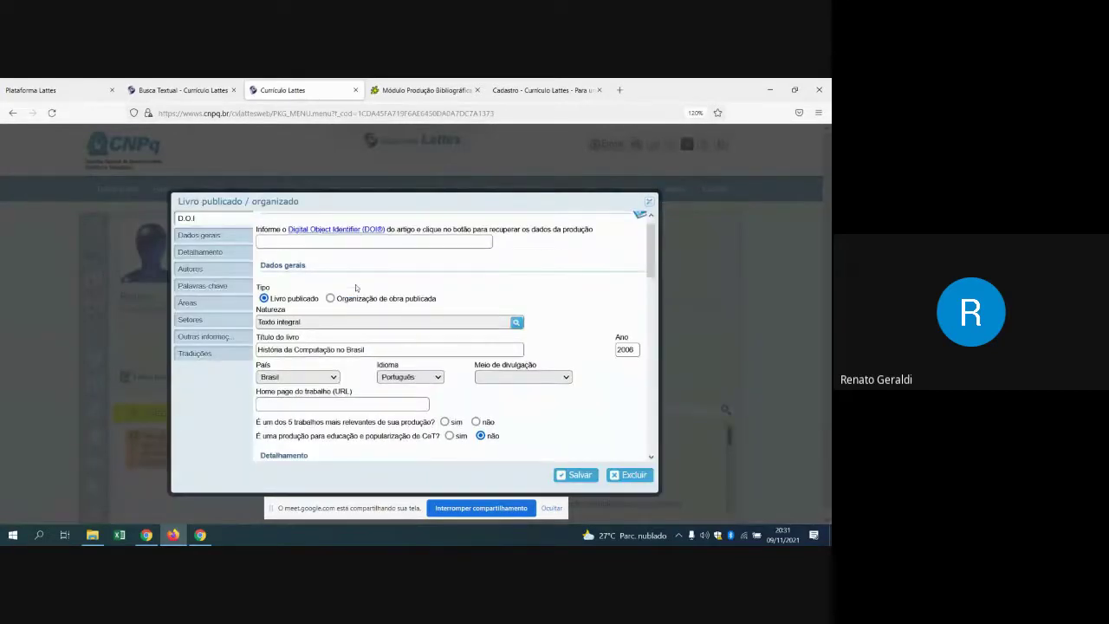
scroll(355, 284, up, 2)
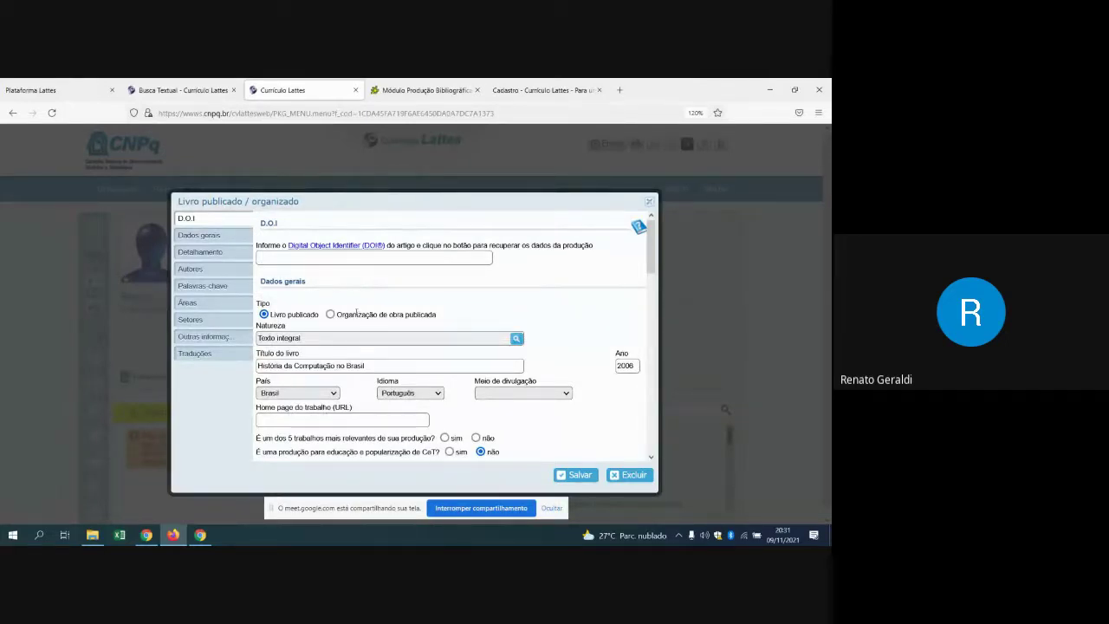
scroll(352, 319, down, 5)
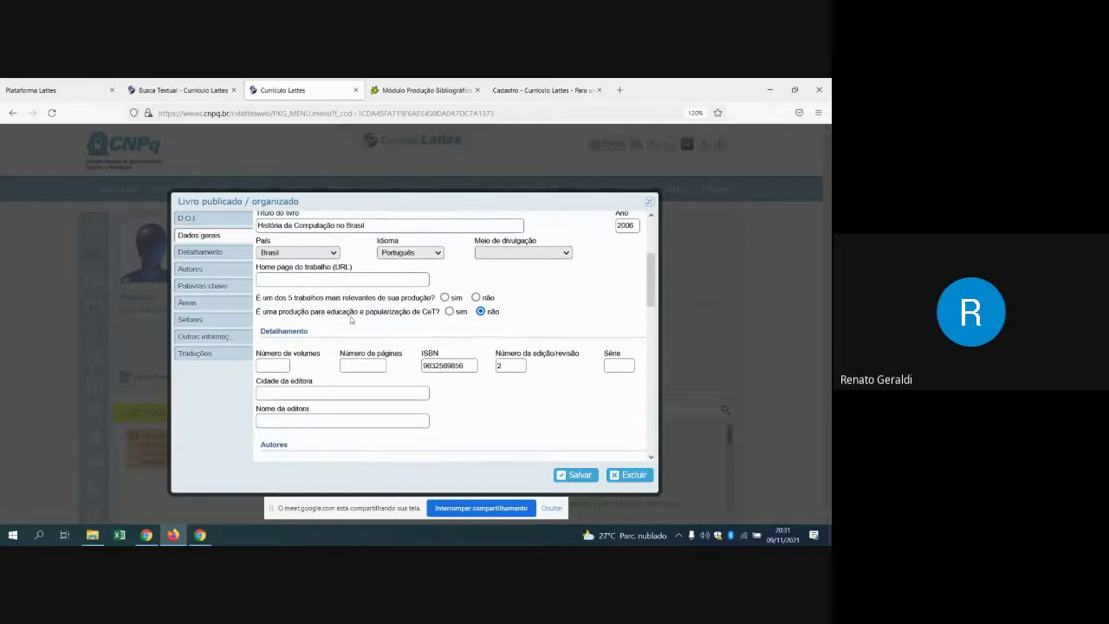
scroll(352, 321, up, 5)
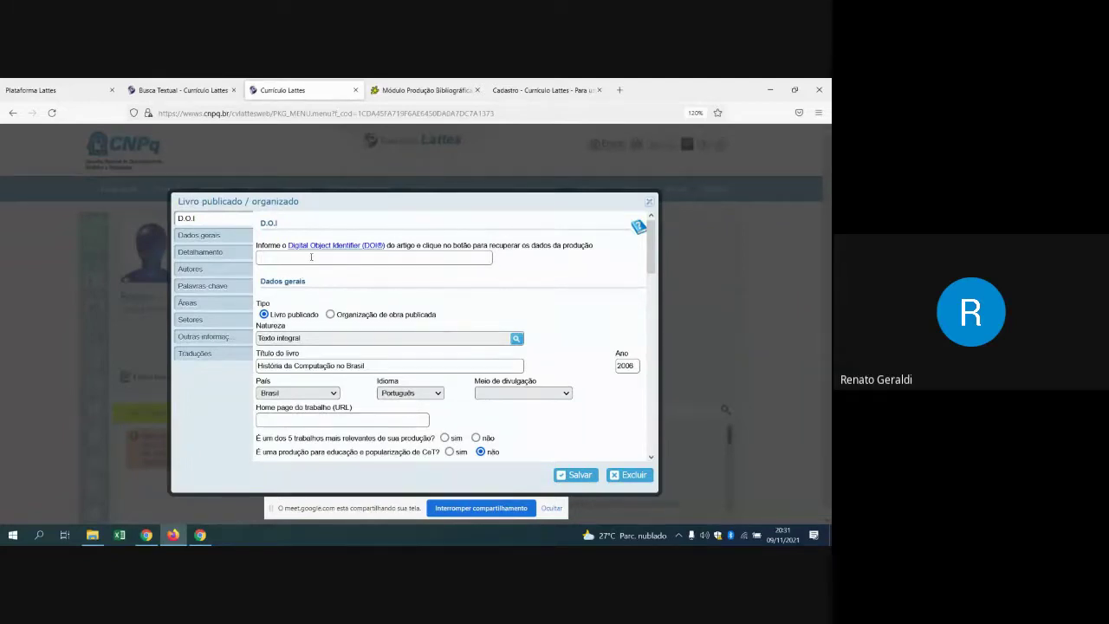
click(325, 298)
scroll(325, 298, down, 2)
scroll(319, 282, up, 2)
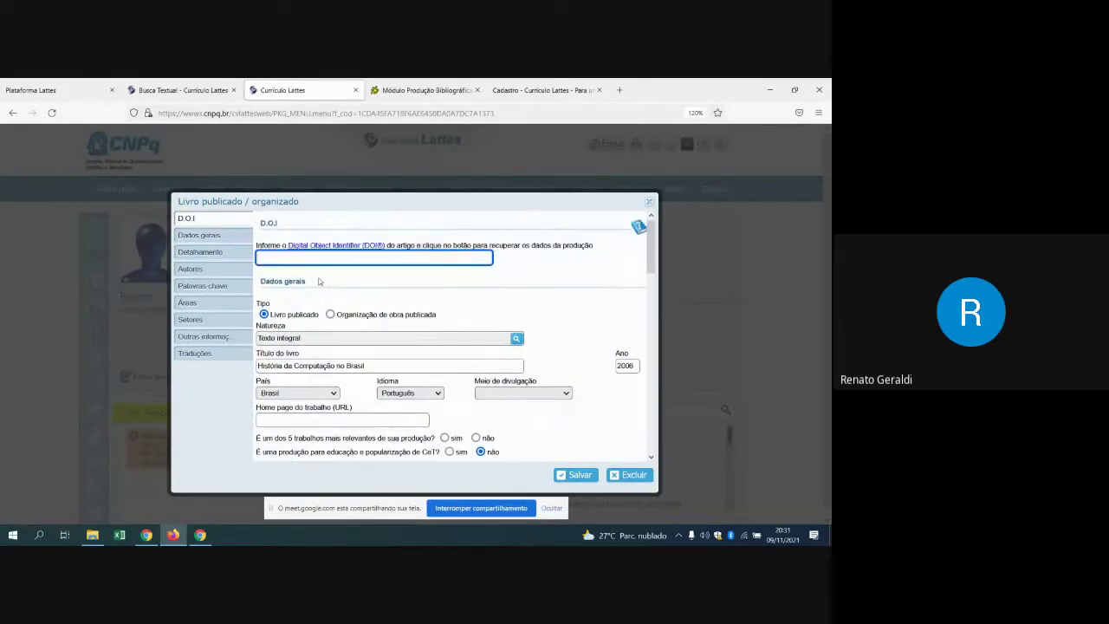
scroll(318, 277, down, 2)
scroll(307, 291, up, 1)
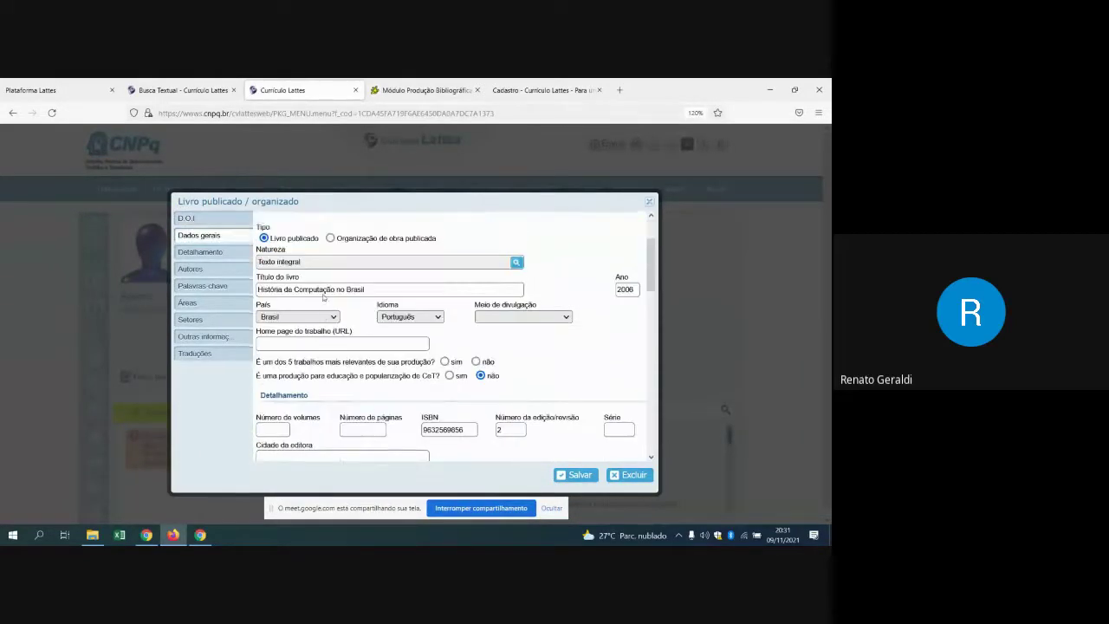
click(308, 291)
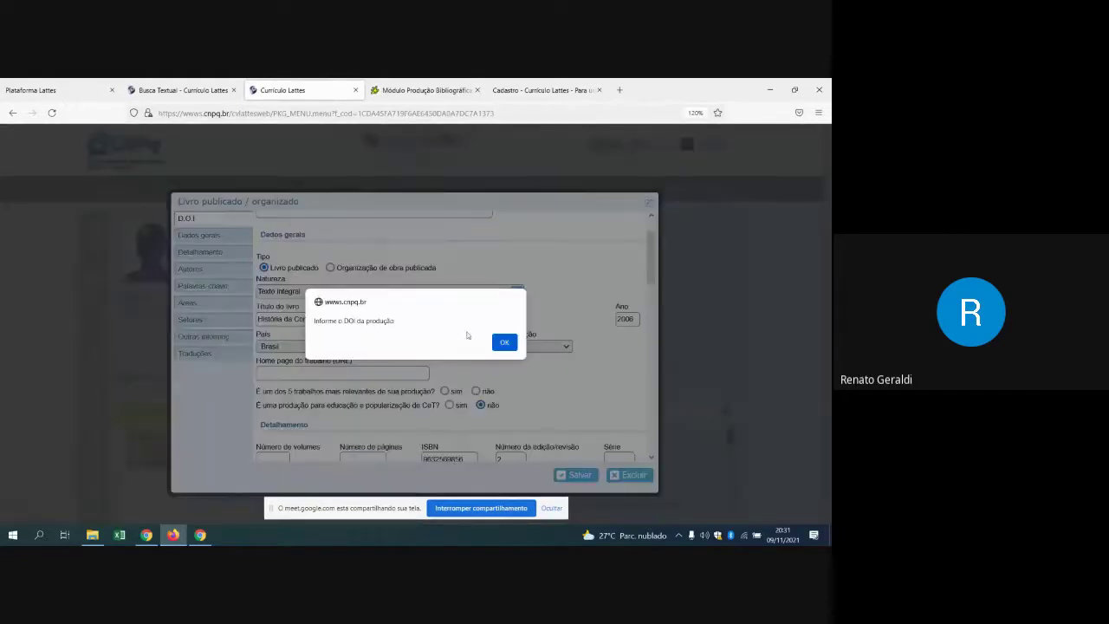
click(502, 342)
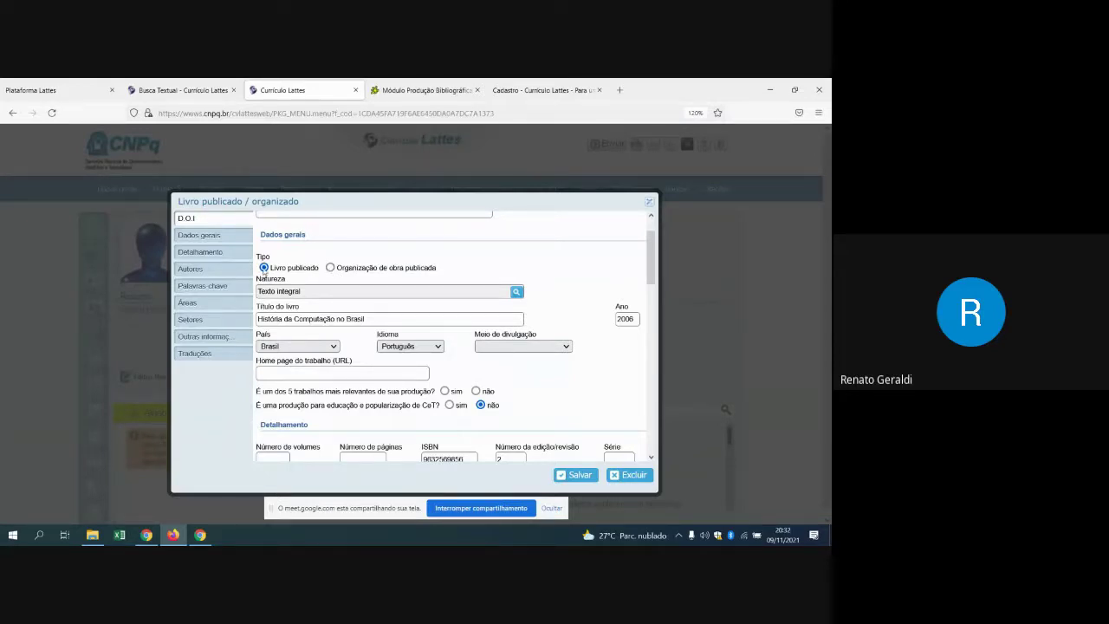
Step: Keep the book's Tipo as Livro publicado and view the Natureza options, closing the selection without confirming one
click(264, 269)
click(522, 298)
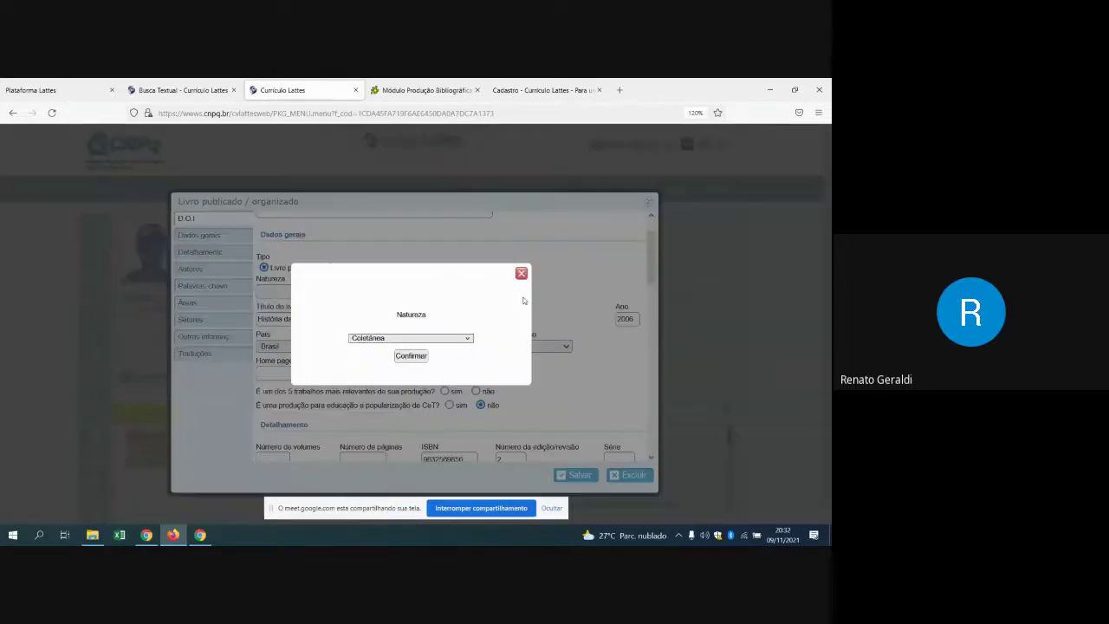
click(467, 338)
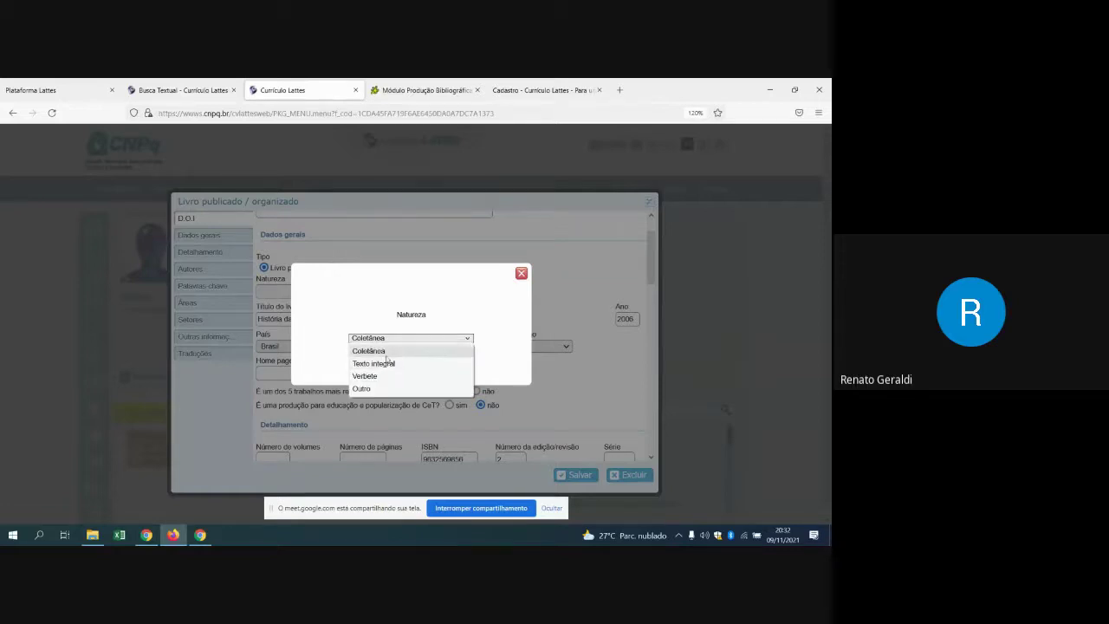
click(520, 272)
Step: Go through the book's País, Idioma, Meio de divulgação and Home page do trabalho fields without changing them
scroll(374, 329, down, 1)
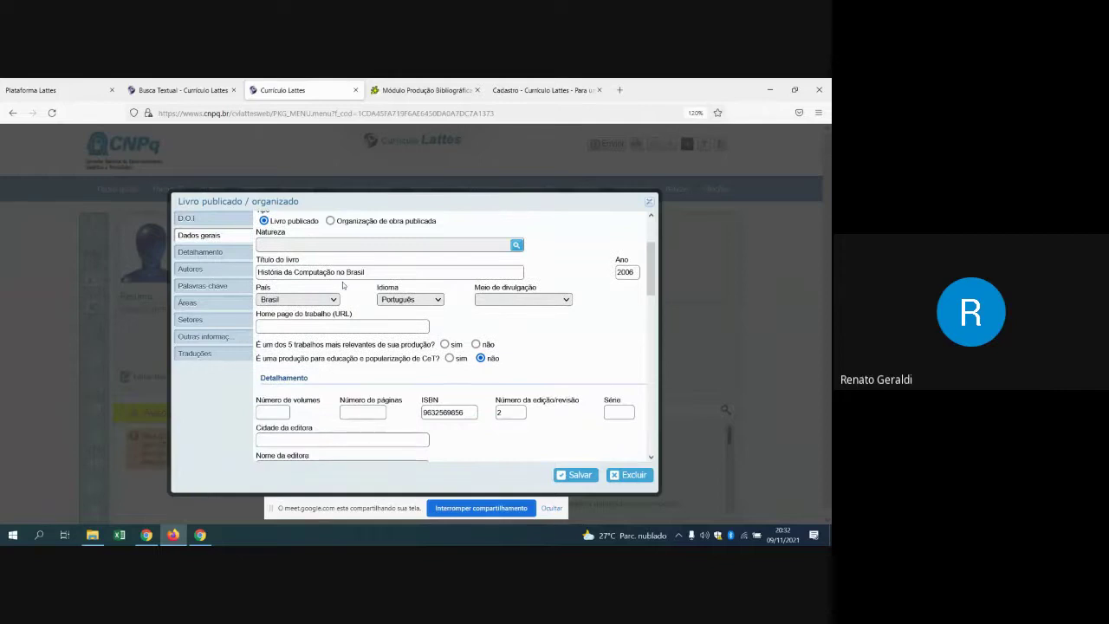
click(317, 304)
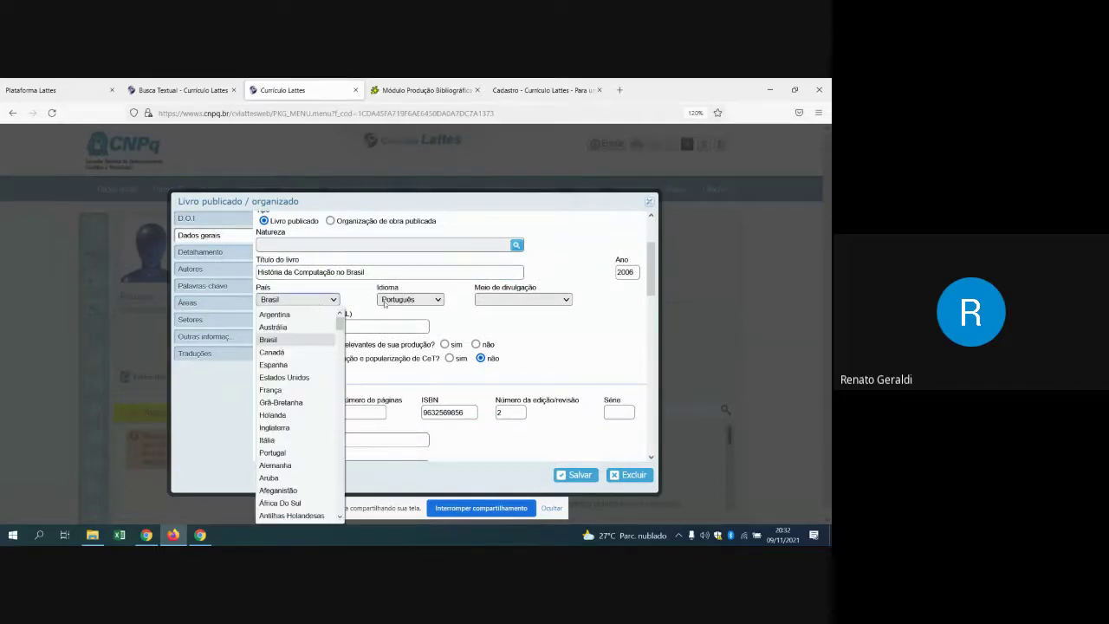
click(385, 303)
click(520, 299)
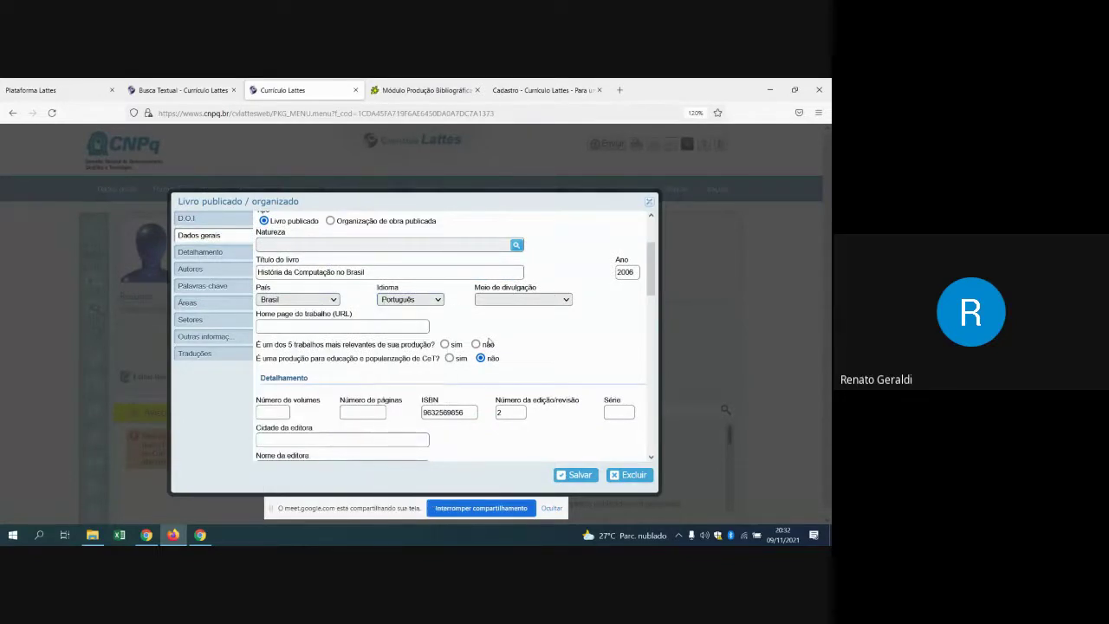
scroll(389, 312, down, 1)
click(350, 279)
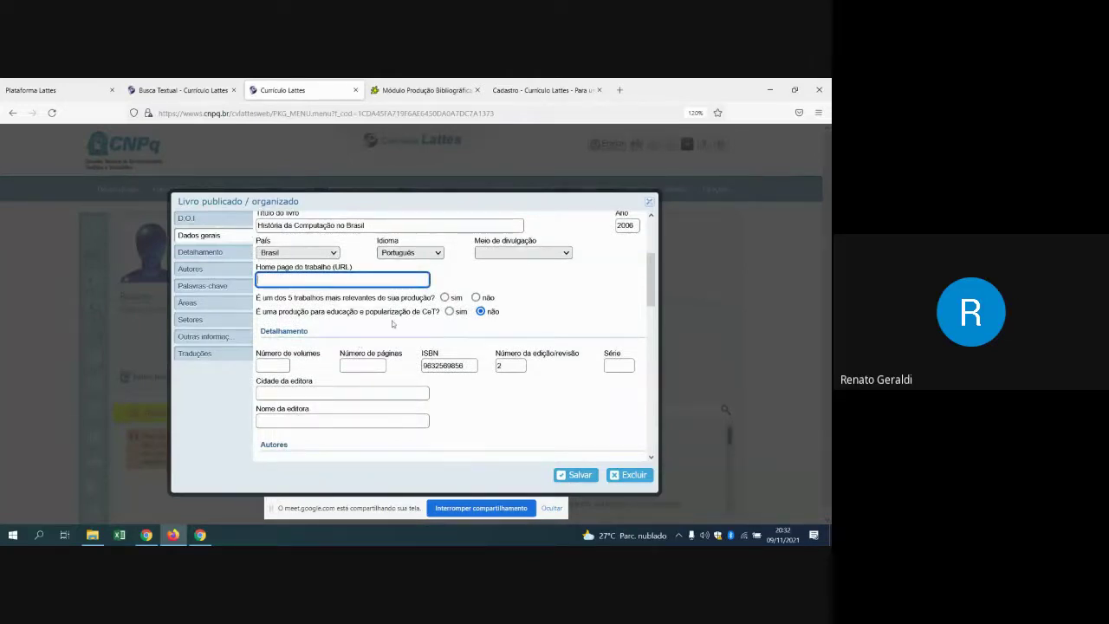
Step: Go through the book's Detalhamento fields for number of volumes, number of pages and ISBN, highlighting the ISBN without editing it
scroll(319, 377, down, 2)
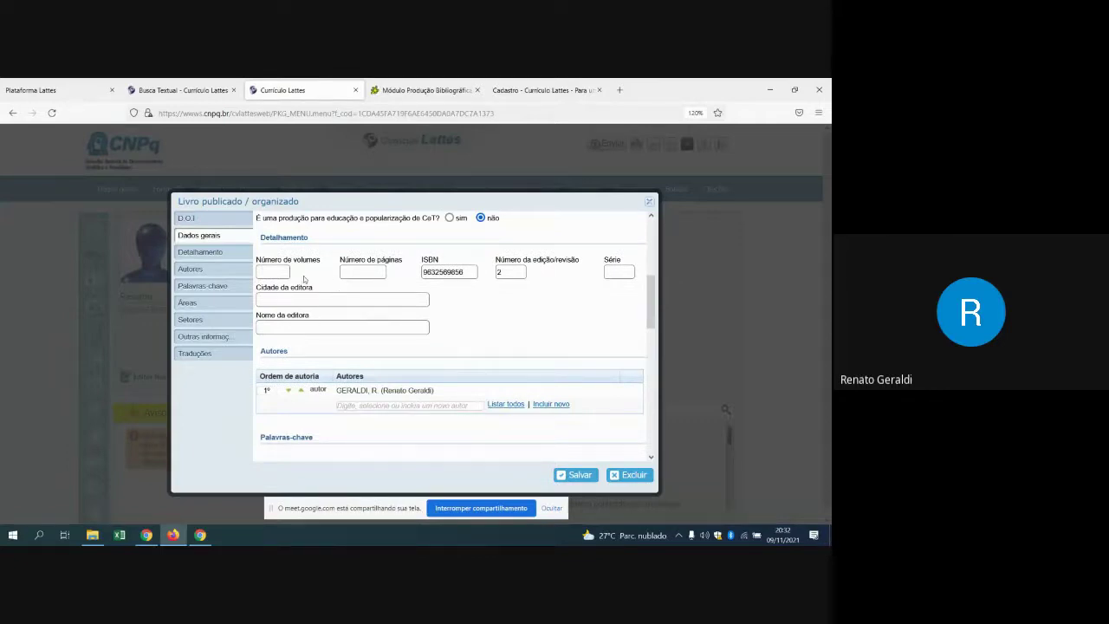
click(273, 272)
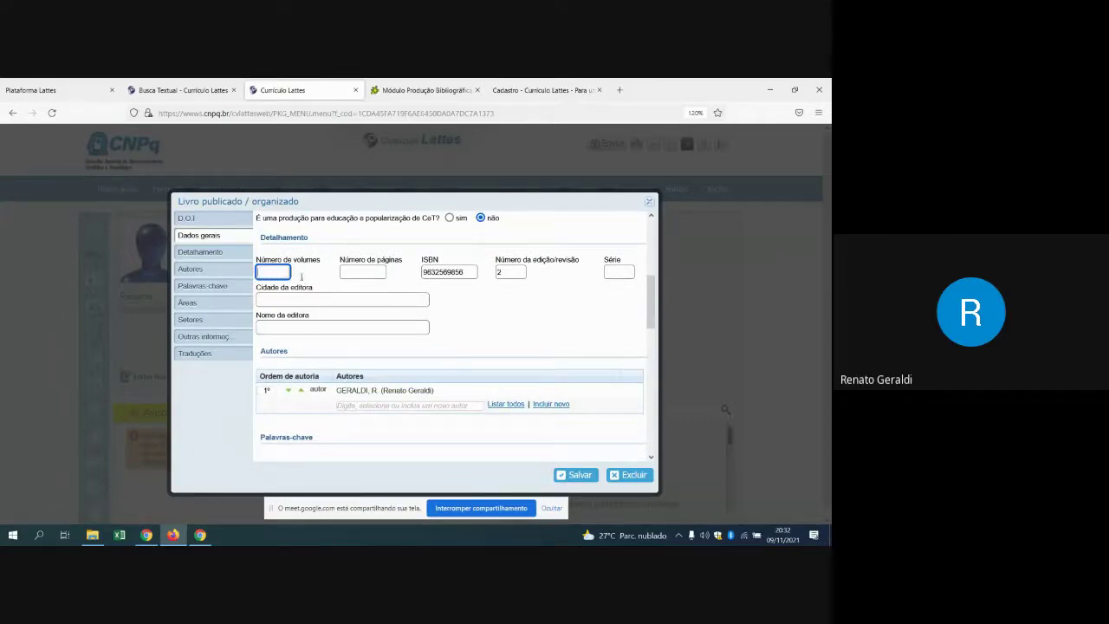
click(366, 273)
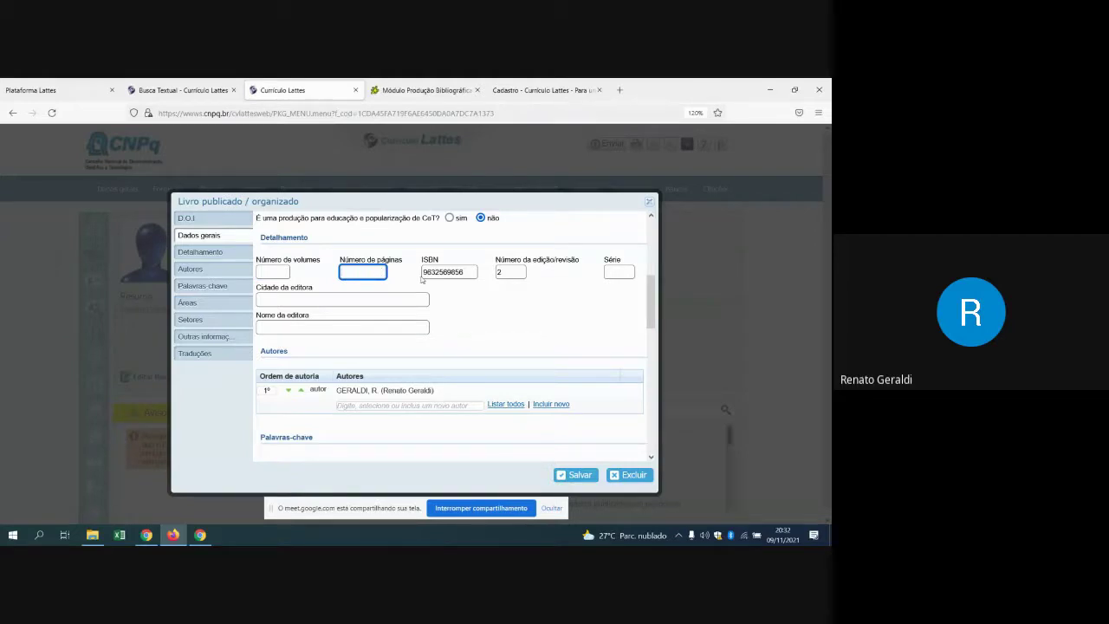
click(471, 271)
drag(470, 271, 424, 272)
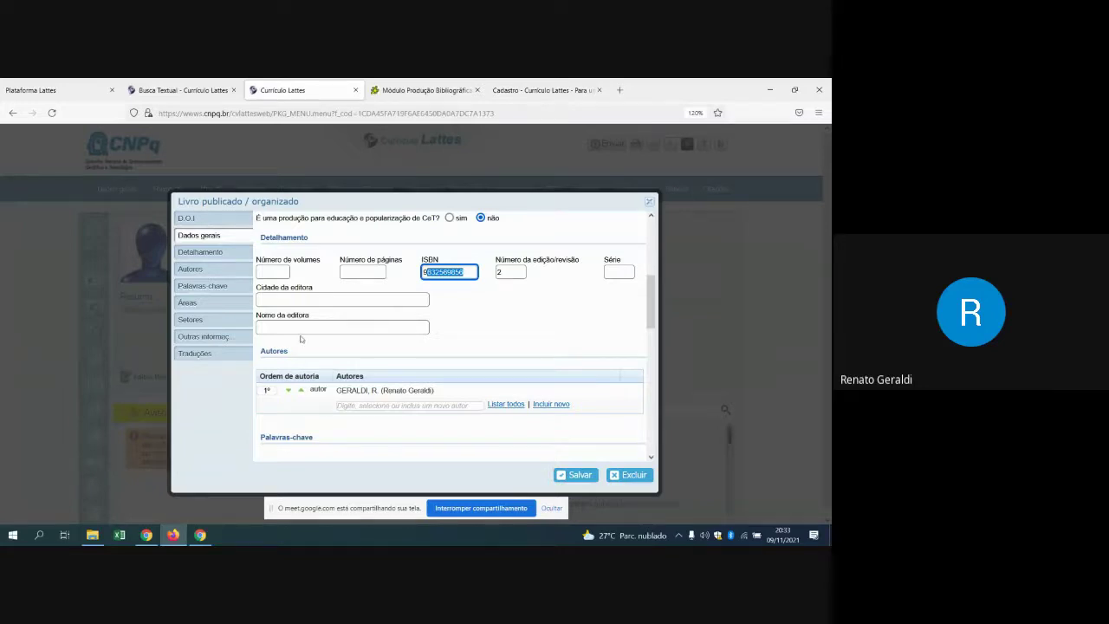
Step: Look over the book's Autores, Palavras-chave, Áreas and Setores sections without editing them, and close the book form
scroll(301, 338, down, 1)
scroll(407, 381, down, 1)
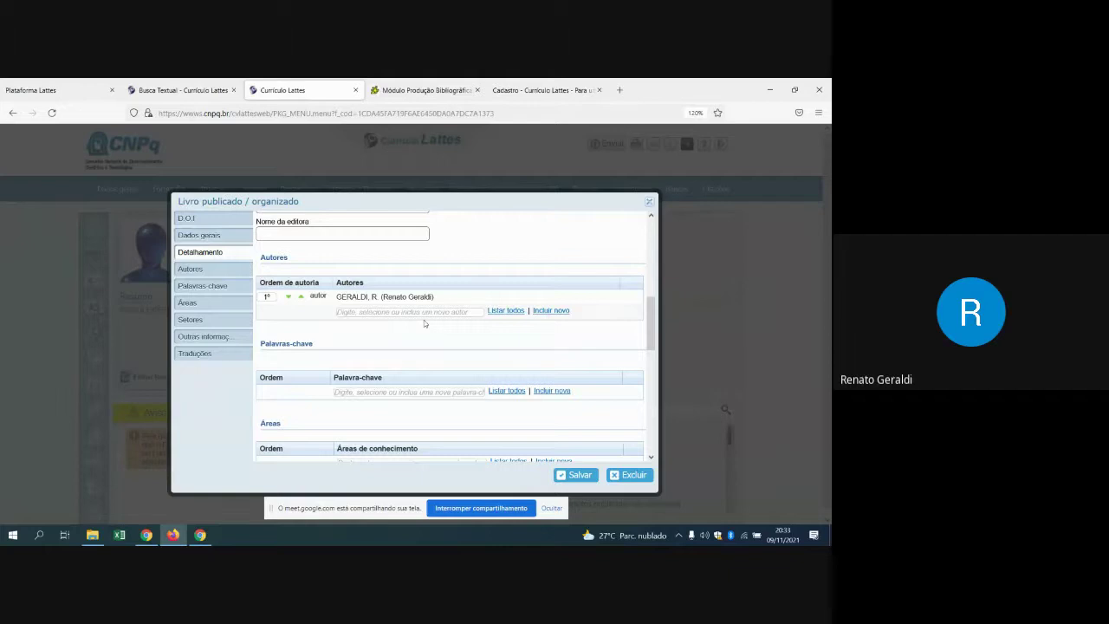
scroll(386, 308, down, 1)
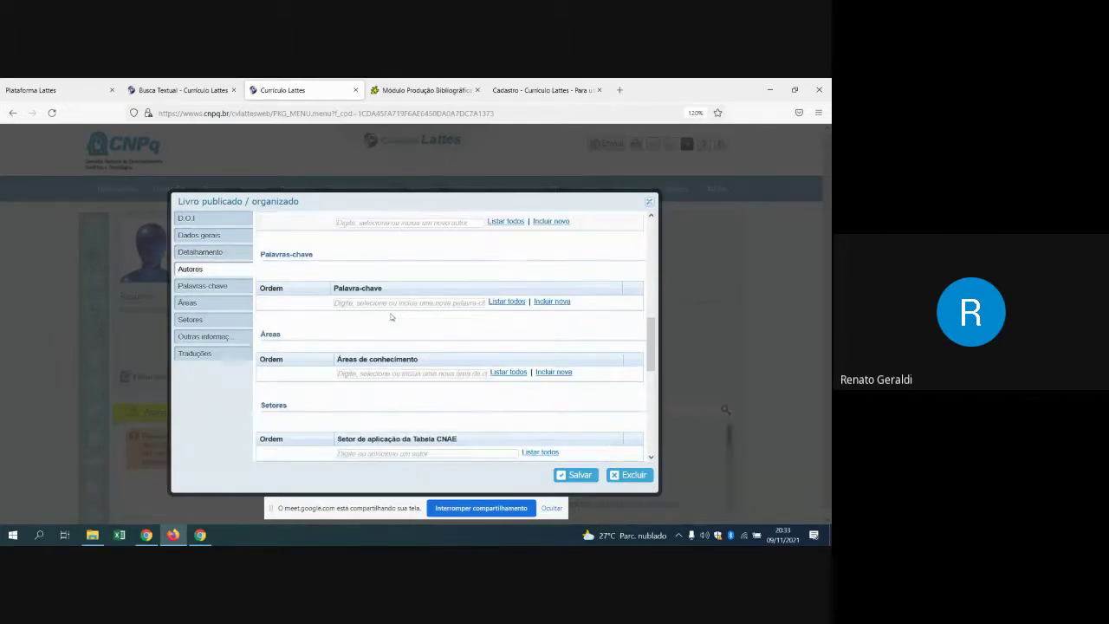
scroll(391, 317, up, 1)
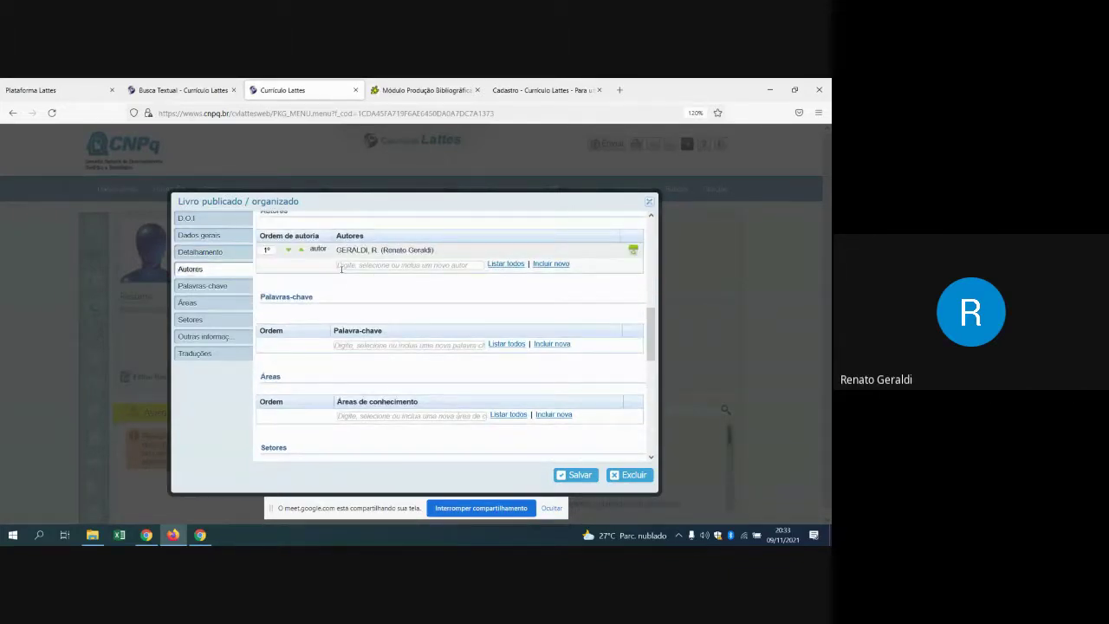
scroll(364, 309, down, 1)
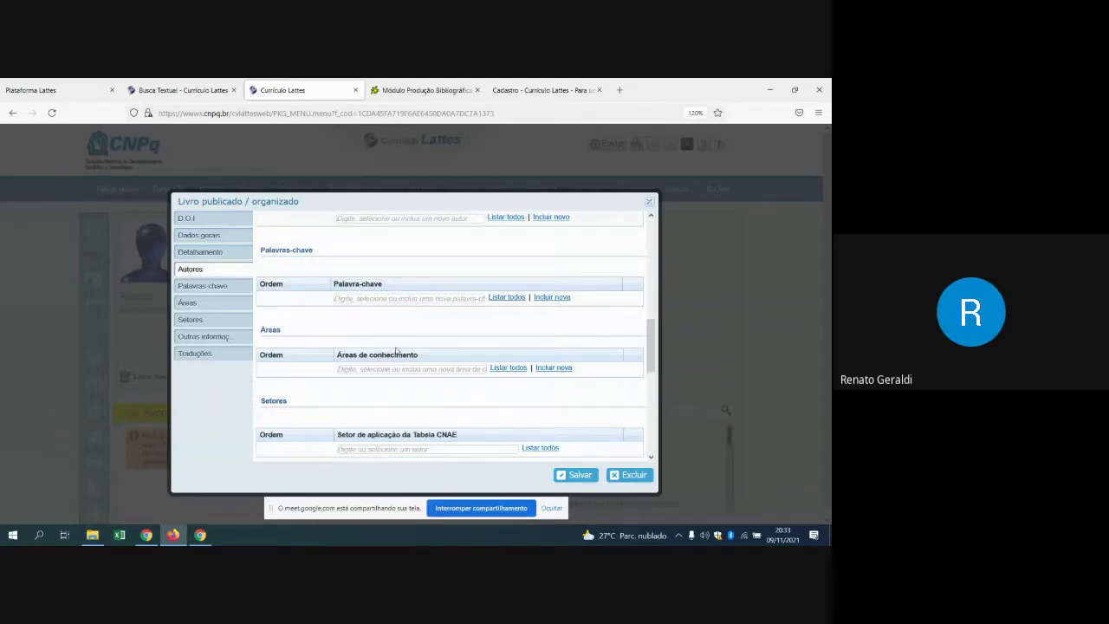
scroll(387, 299, down, 1)
scroll(520, 337, down, 1)
scroll(594, 356, up, 6)
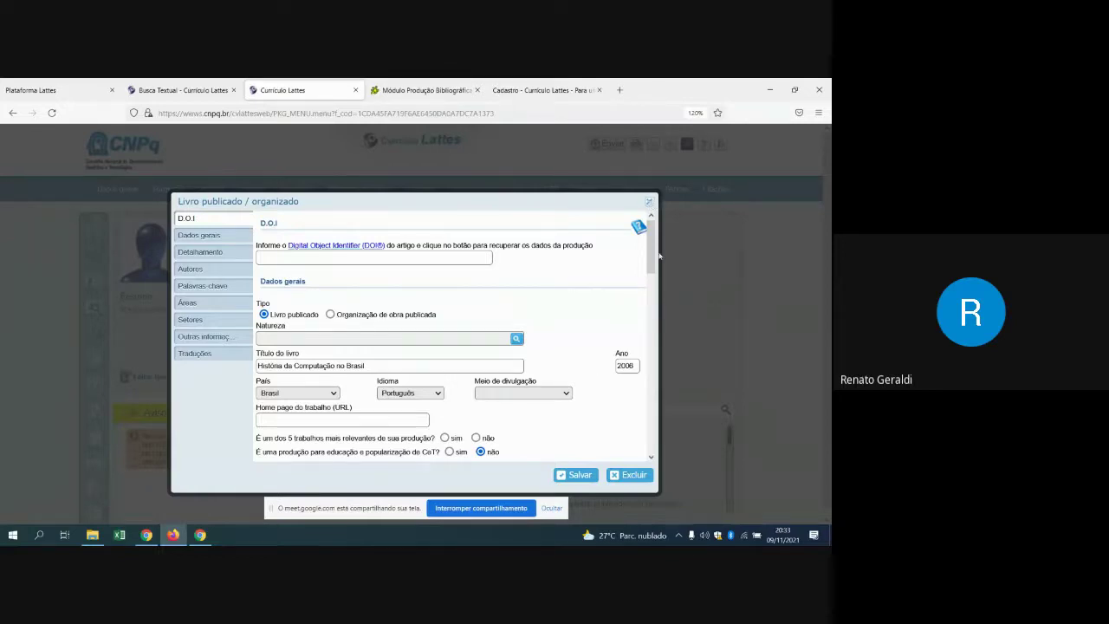
click(650, 202)
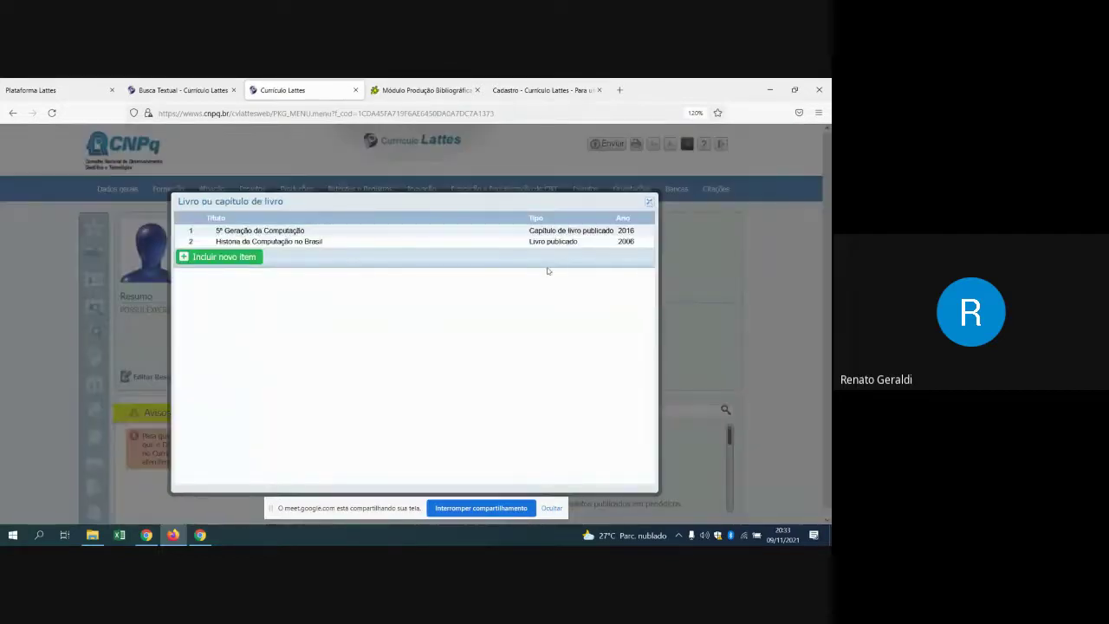
Step: Open the book chapter "5ª Geração da Computação" and go through its DOI and Dados gerais fields, including Home page do trabalho, without changes
click(272, 231)
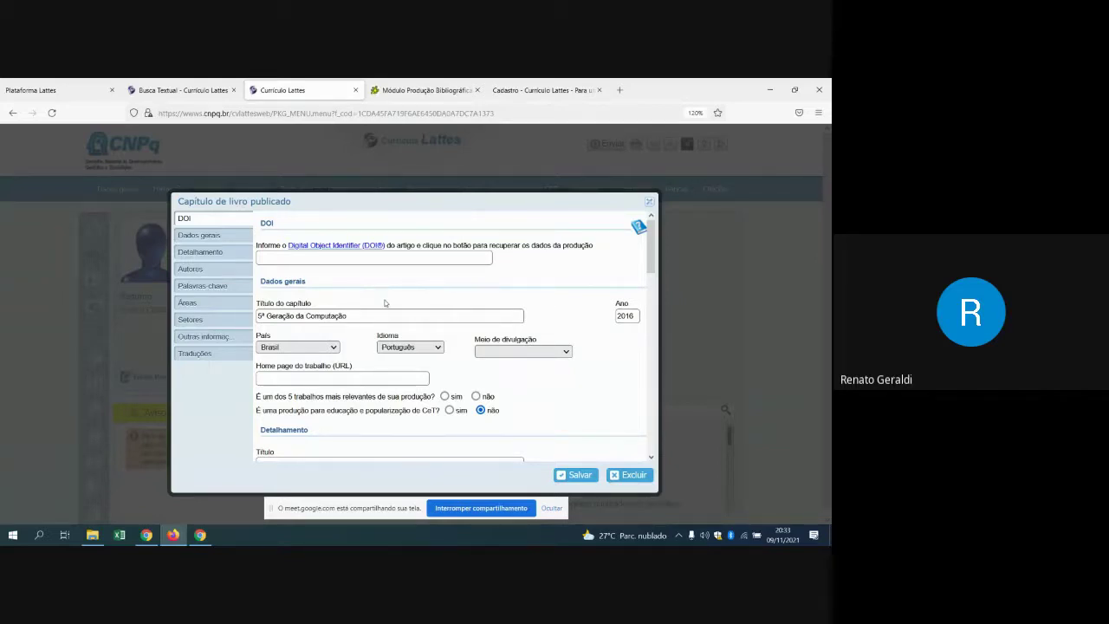
scroll(383, 300, down, 2)
scroll(381, 294, up, 2)
scroll(406, 303, down, 1)
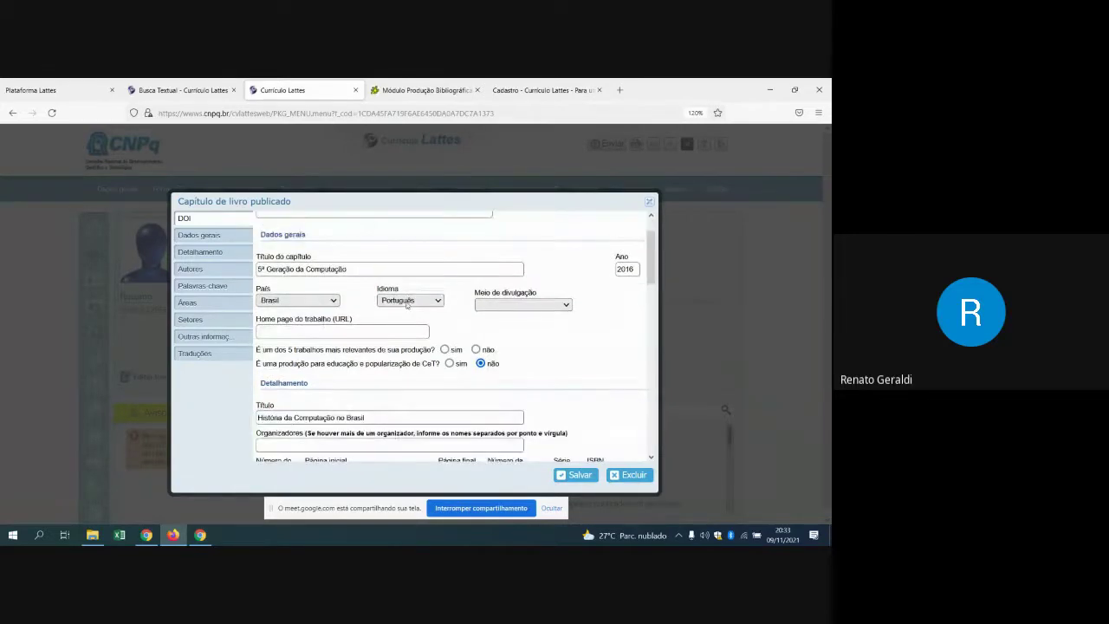
click(331, 266)
scroll(330, 319, down, 2)
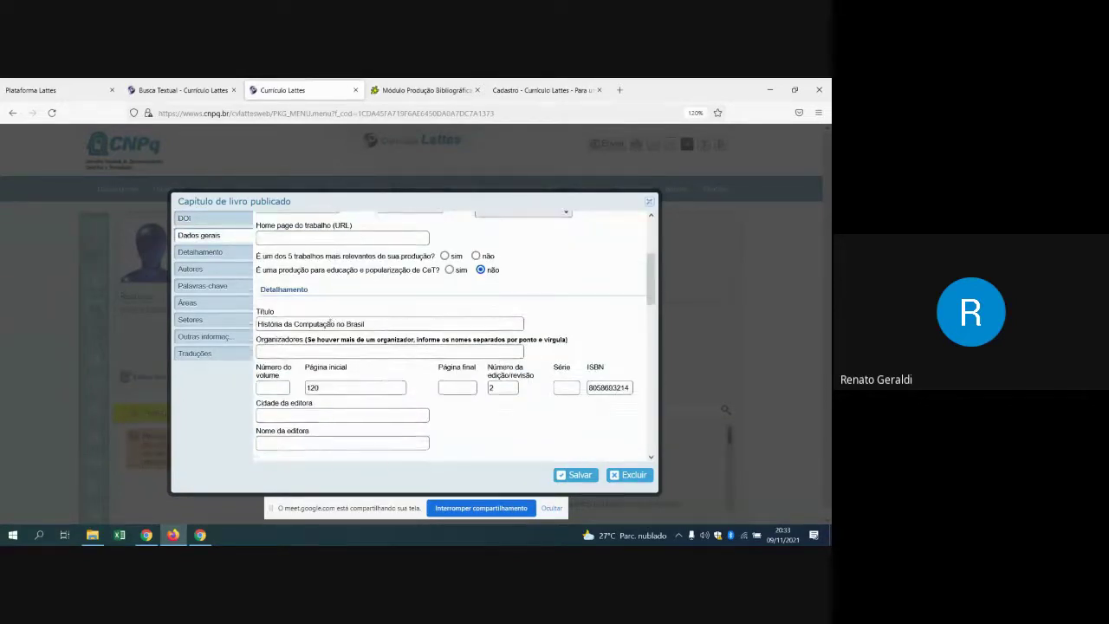
scroll(330, 322, up, 1)
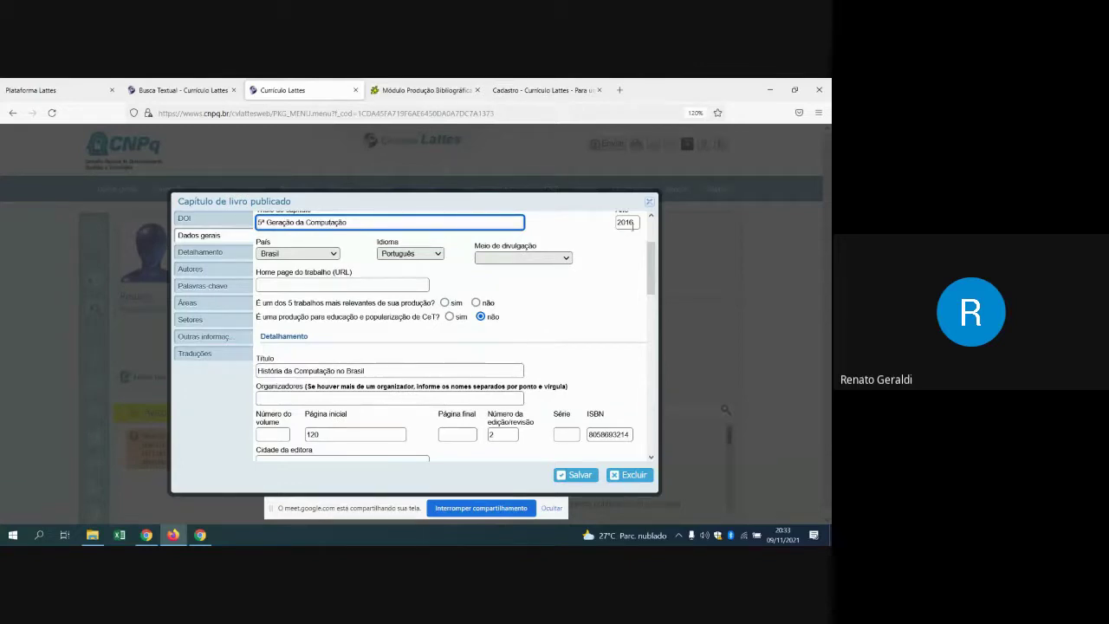
click(298, 280)
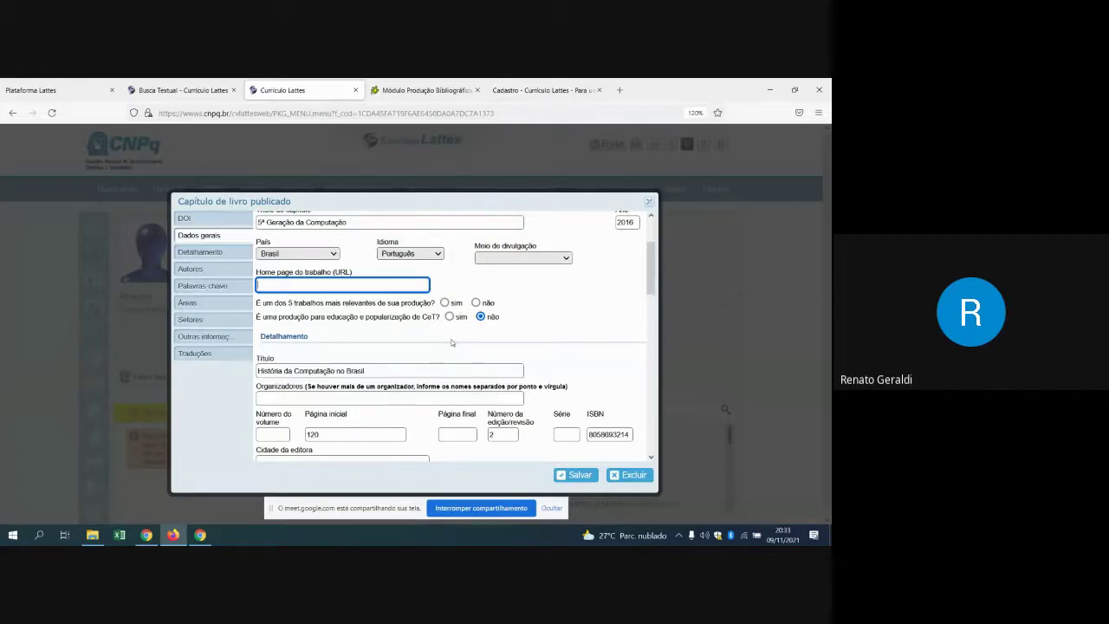
scroll(467, 338, up, 2)
scroll(500, 332, down, 1)
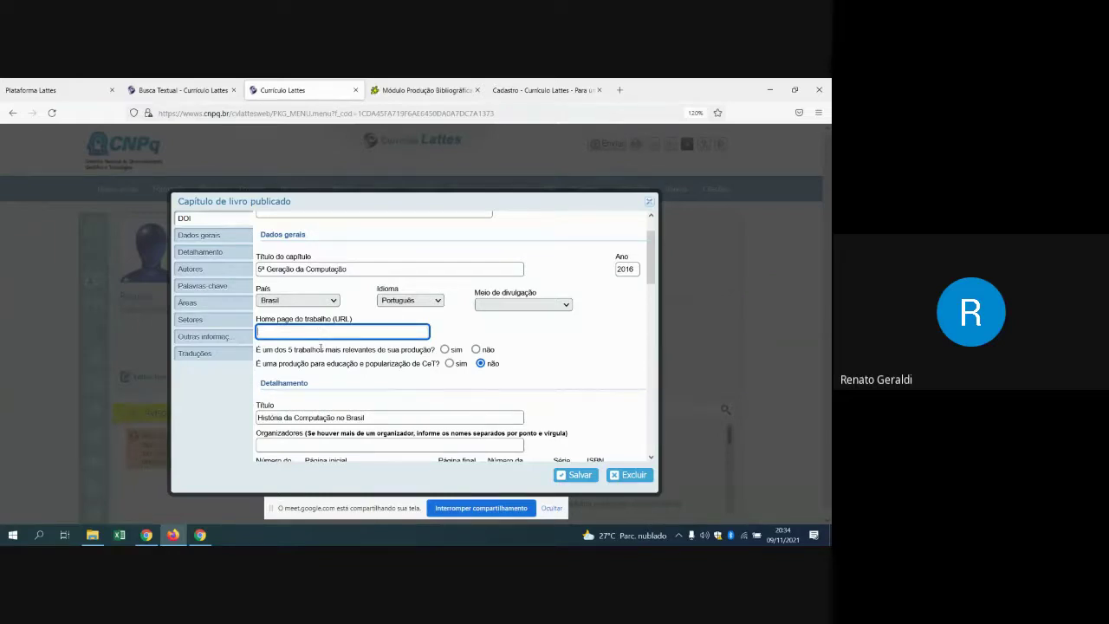
Step: Go through the chapter's Detalhamento fields, from book title and organizers to volume number, pages, ISBN and publisher, without editing them
scroll(364, 334, down, 3)
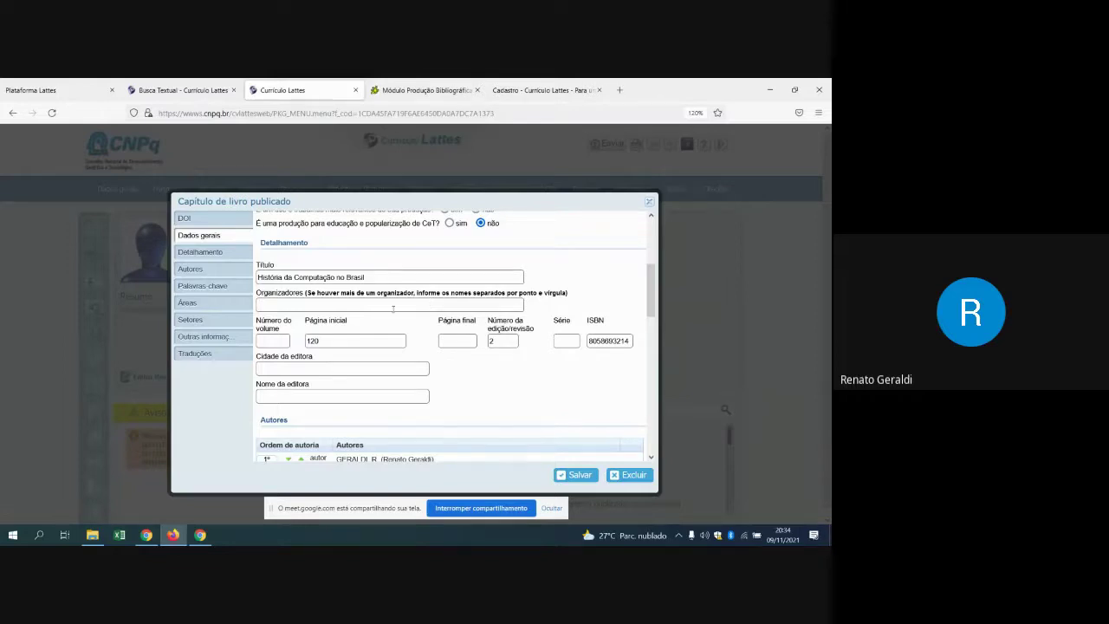
click(271, 343)
scroll(300, 368, down, 2)
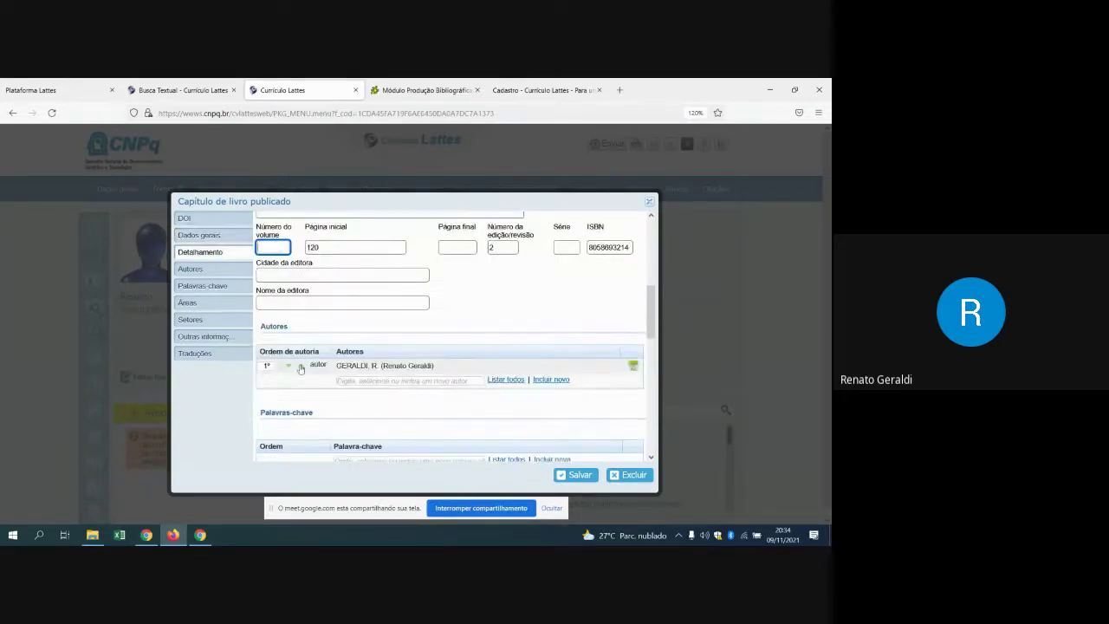
Step: Look over the chapter's sections from Autores to Outras informações, and close the chapter form and the book list
scroll(318, 347, down, 1)
scroll(321, 351, down, 1)
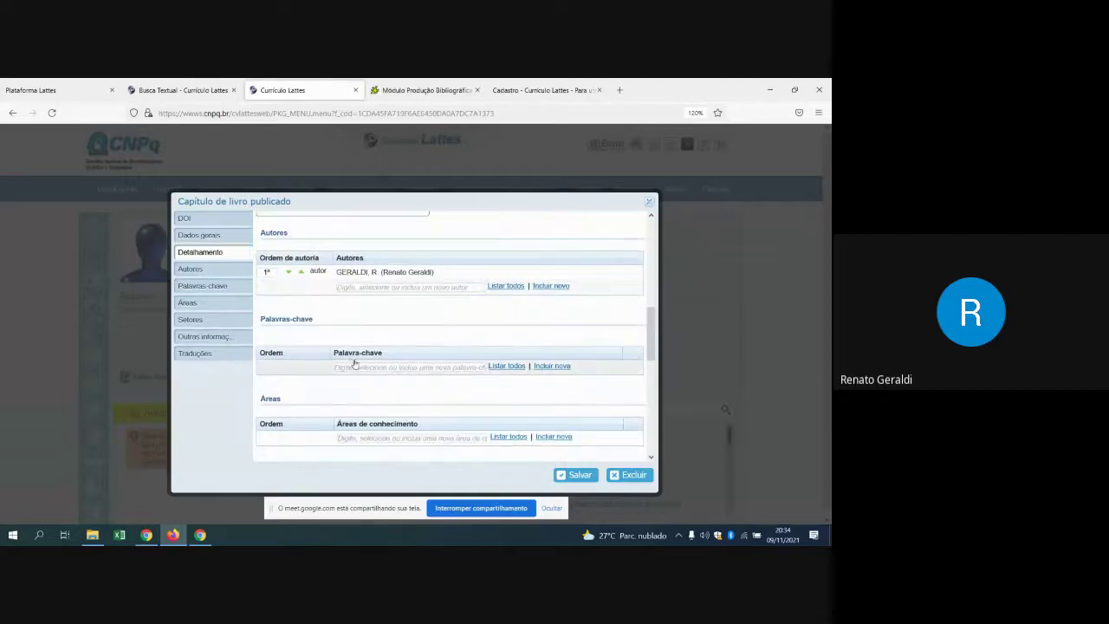
scroll(350, 350, down, 3)
scroll(351, 350, down, 5)
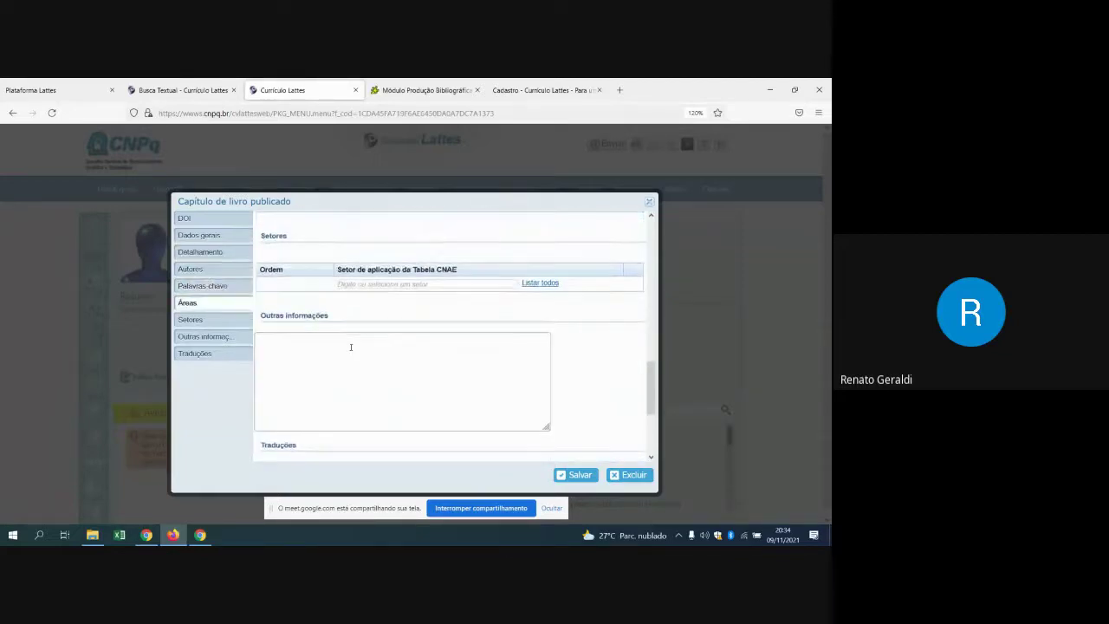
scroll(355, 351, up, 3)
scroll(355, 351, up, 8)
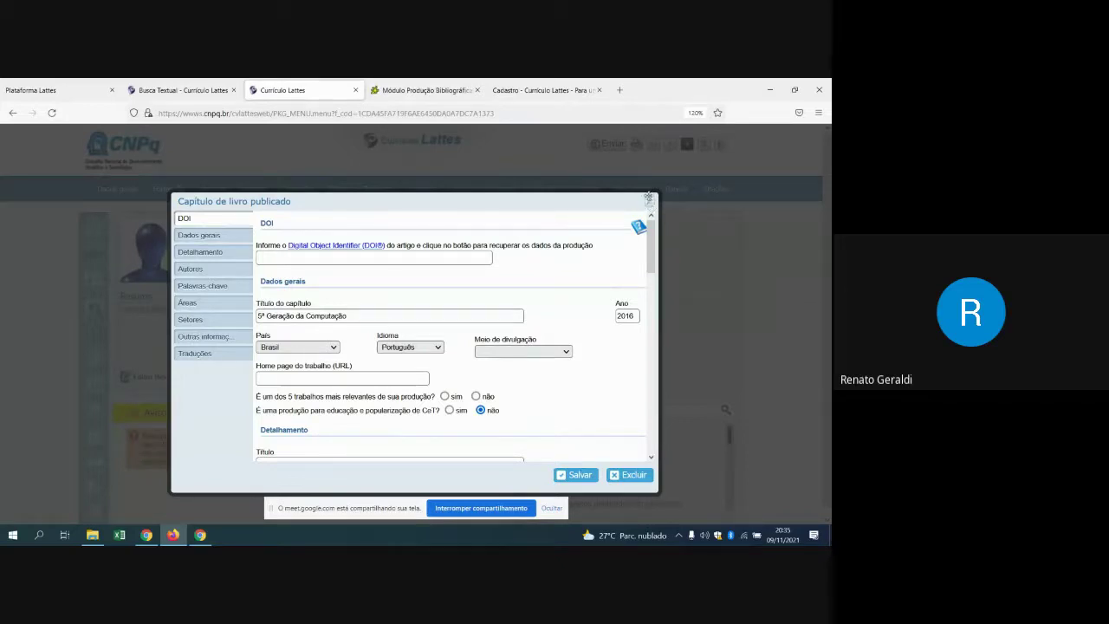
click(650, 203)
click(650, 203)
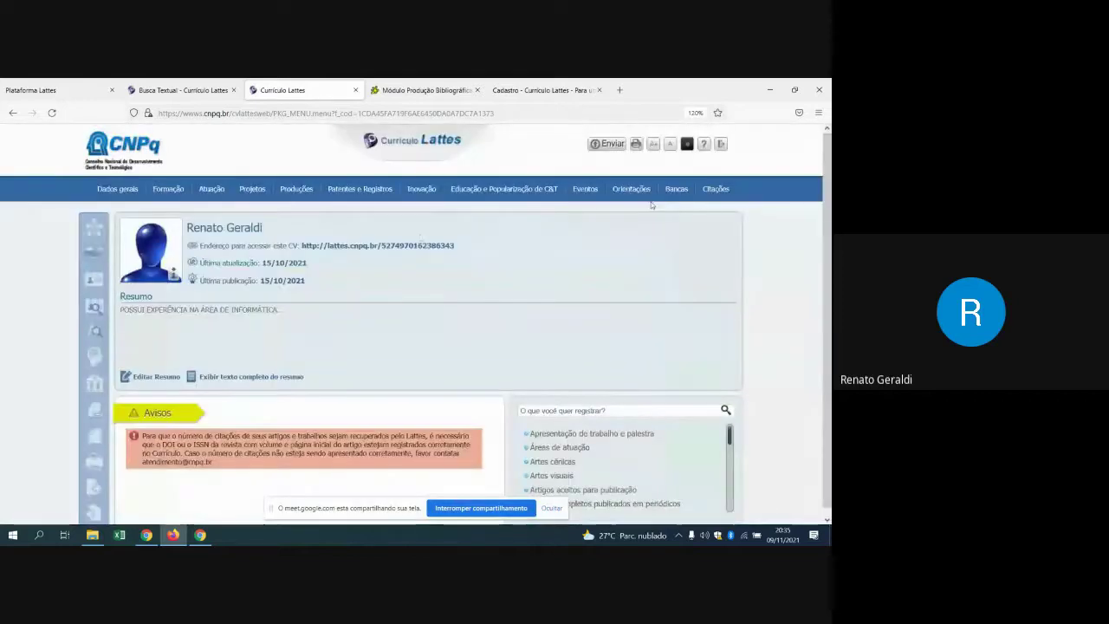
Step: Start a new item under Artigos aceitos para publicação in the bibliographic production
mouse_move(282, 190)
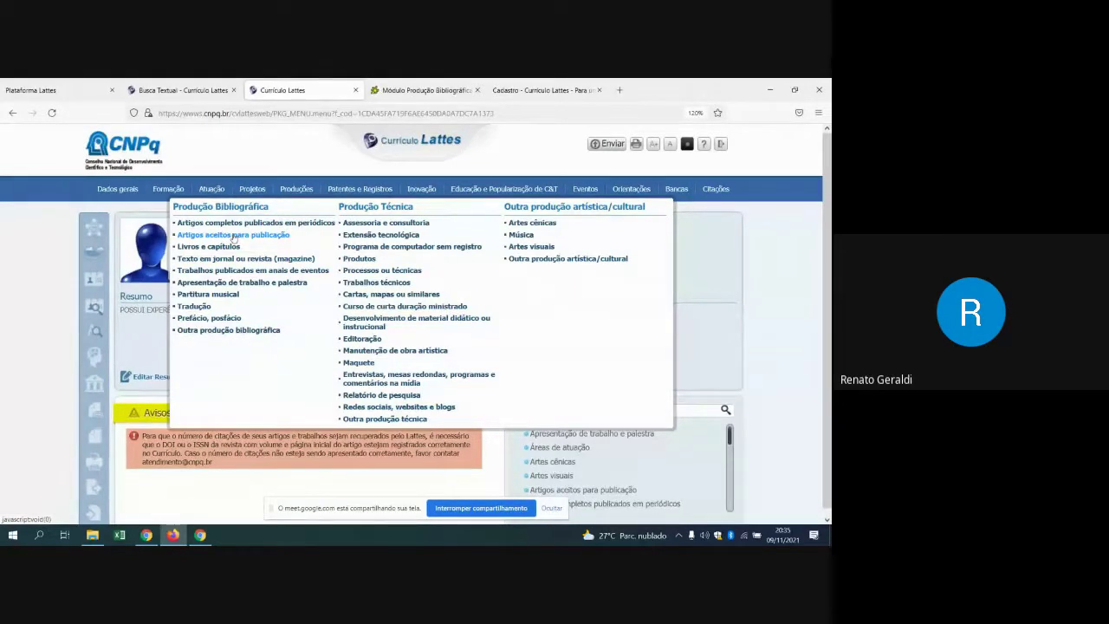
click(233, 234)
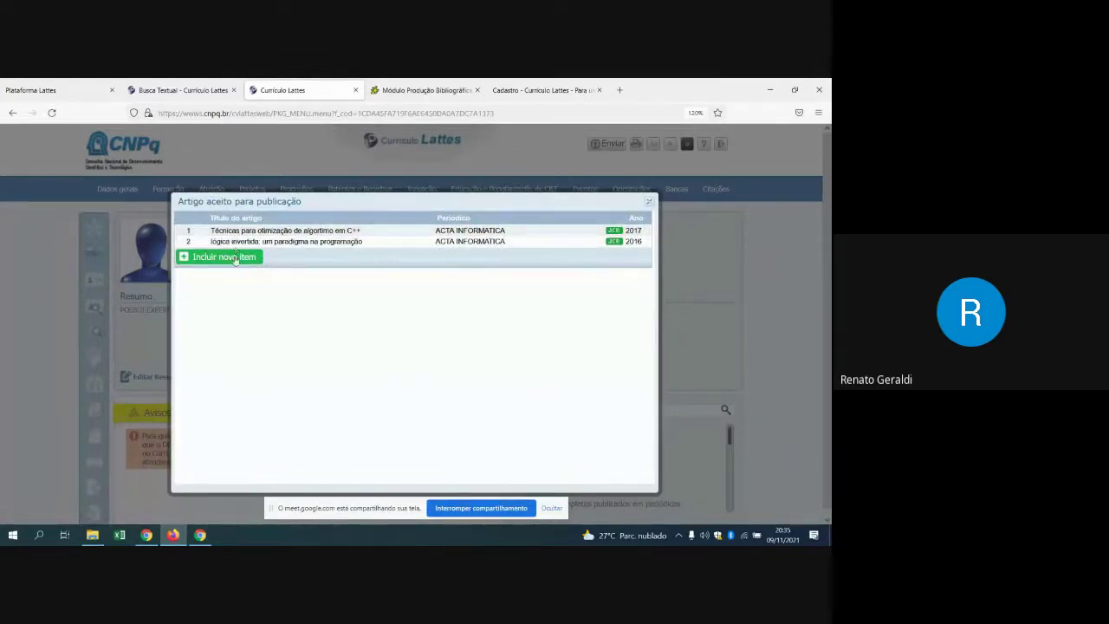
click(234, 258)
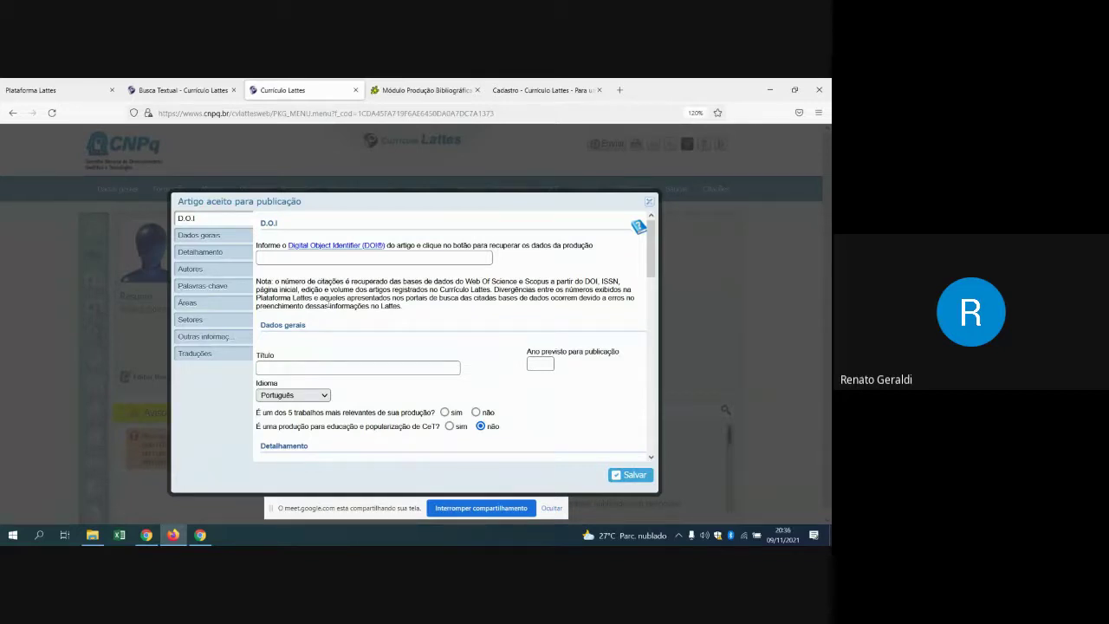
Step: Go through the accepted article's D.O.I and Dados gerais fields, leaving the DOI and title empty and dismissing the DOI prompt
click(314, 259)
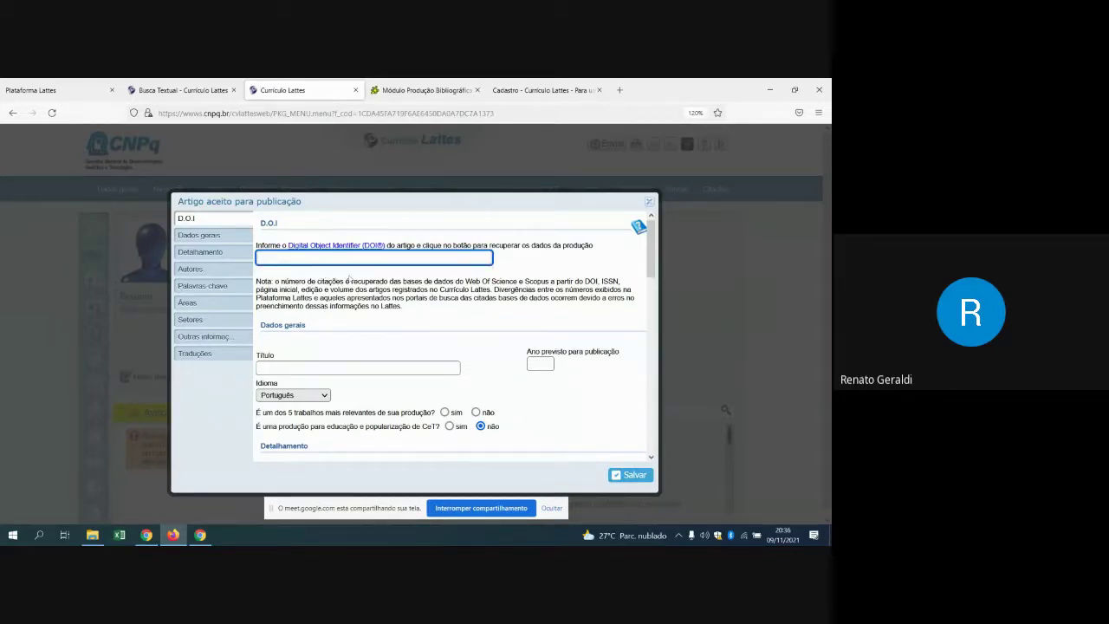
scroll(368, 308, down, 1)
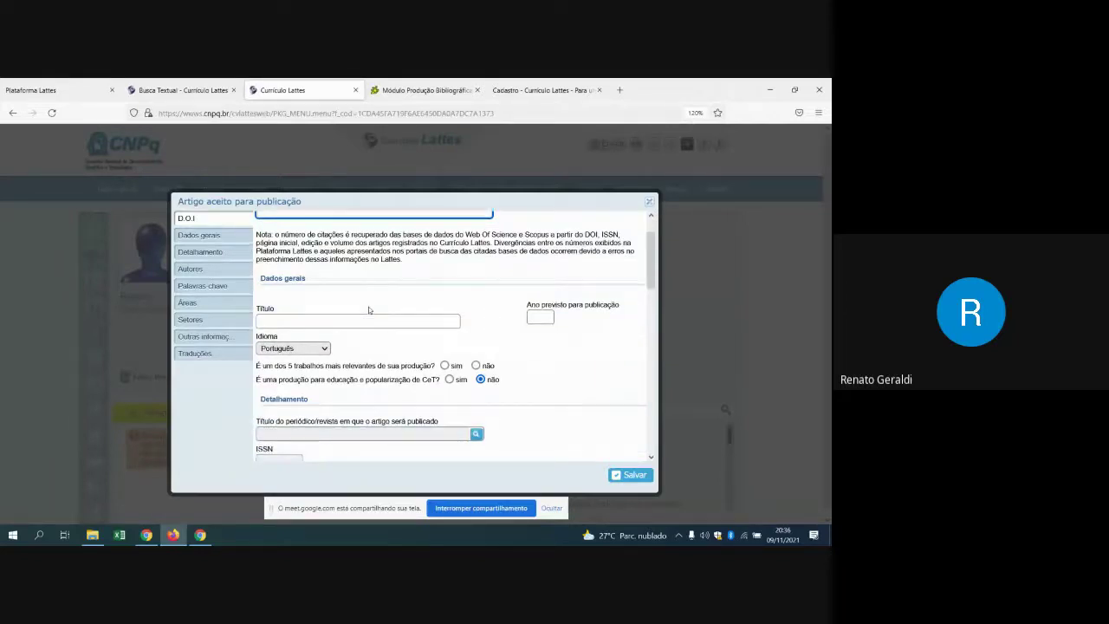
scroll(368, 307, down, 1)
click(330, 275)
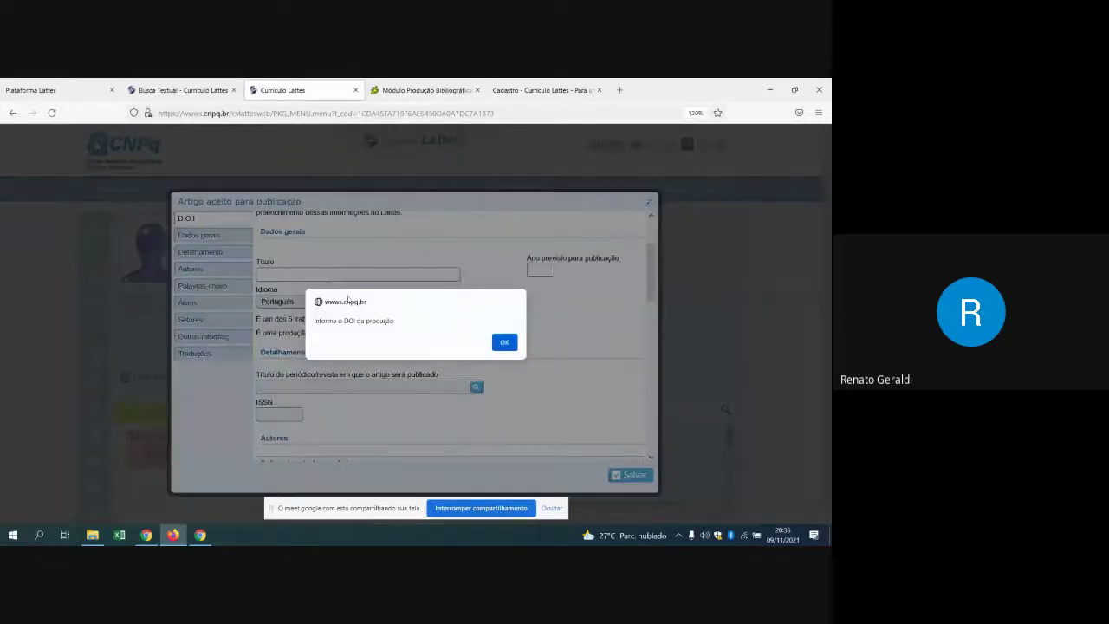
click(504, 342)
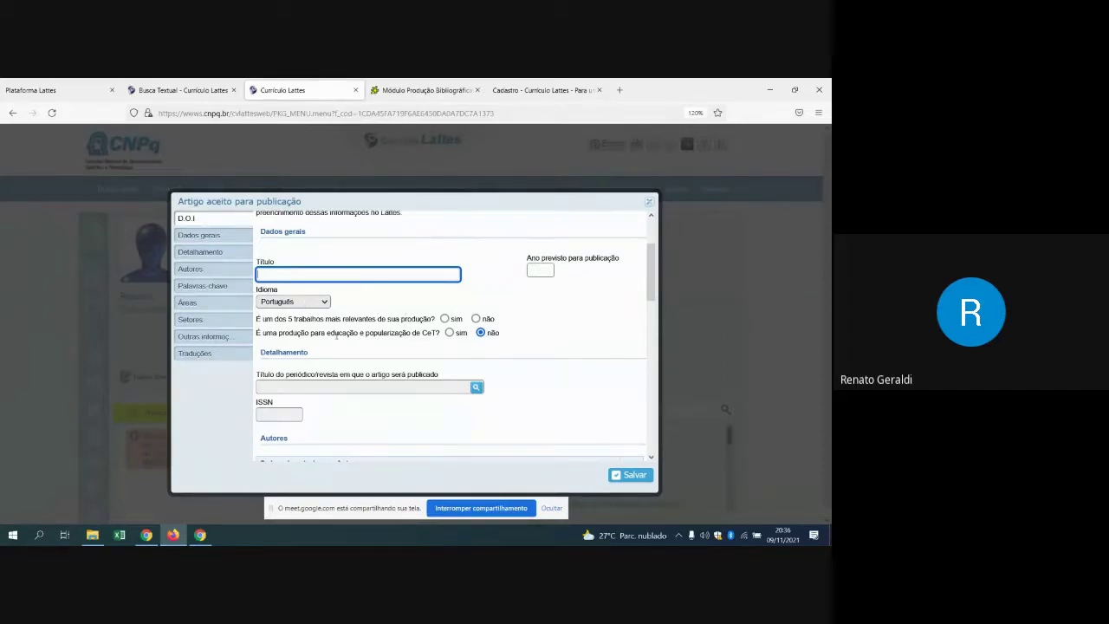
scroll(357, 390, down, 1)
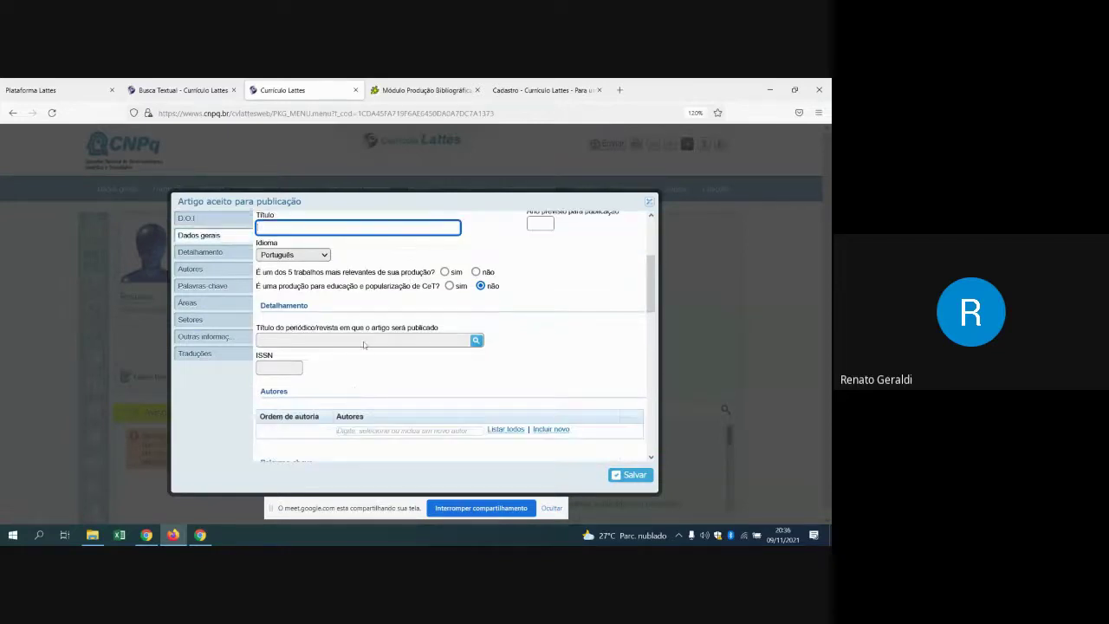
Step: Search the journal lookup for "ideia" and close the list without selecting a journal
click(474, 341)
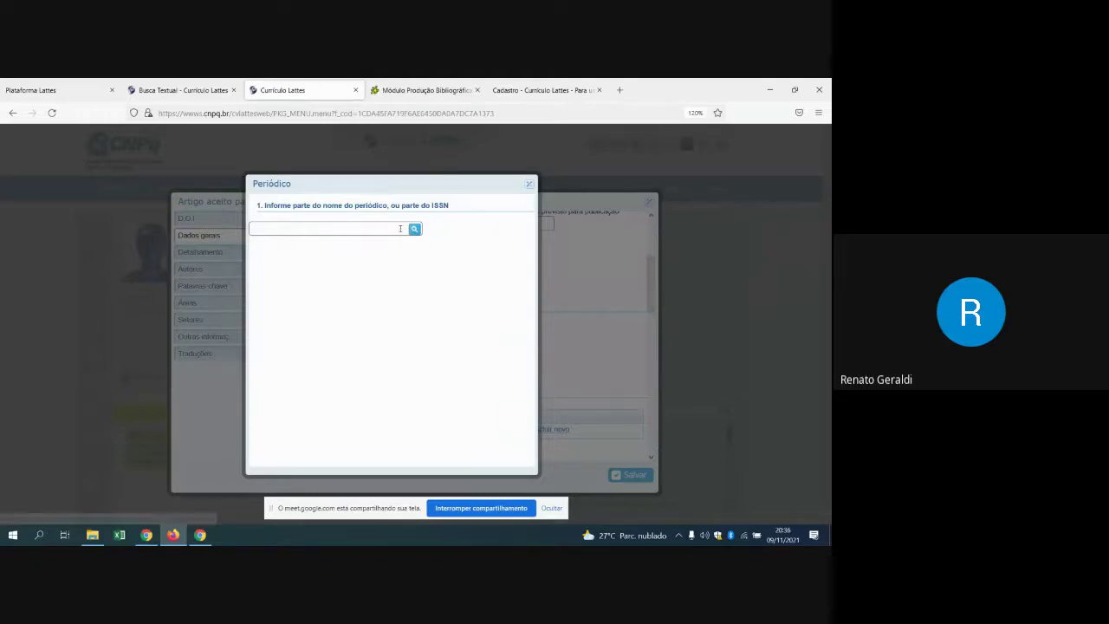
click(404, 228)
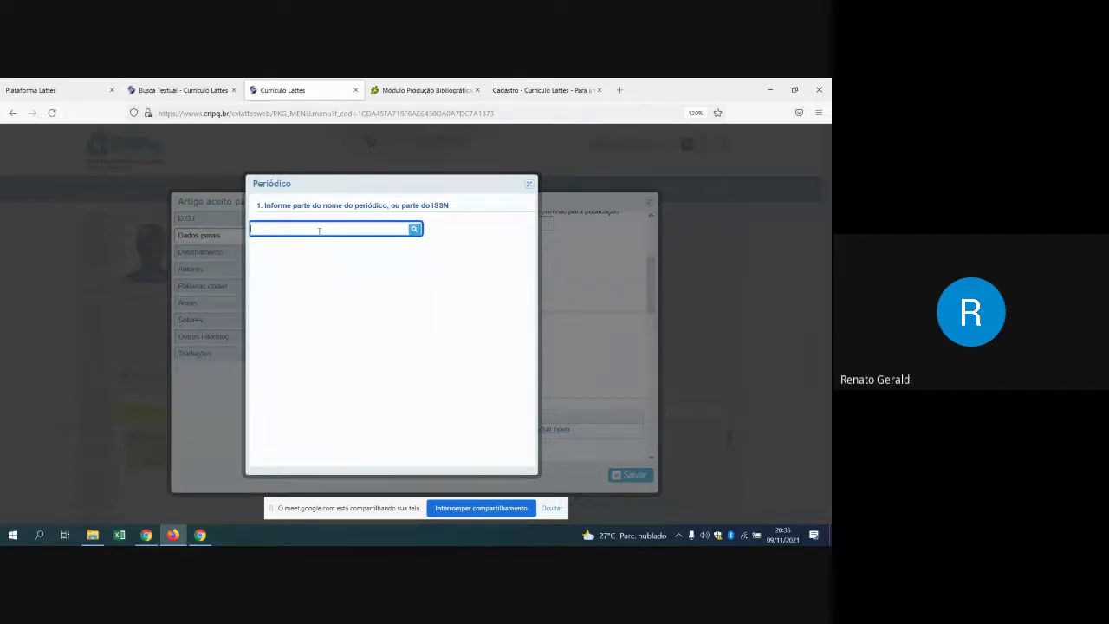
click(414, 229)
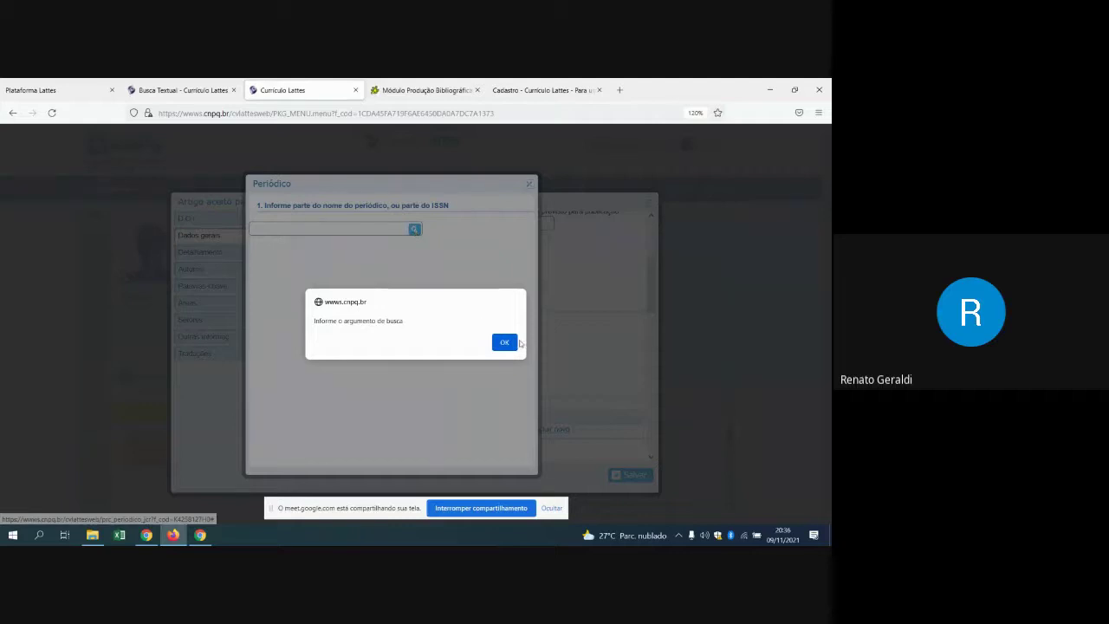
click(504, 341)
click(281, 228)
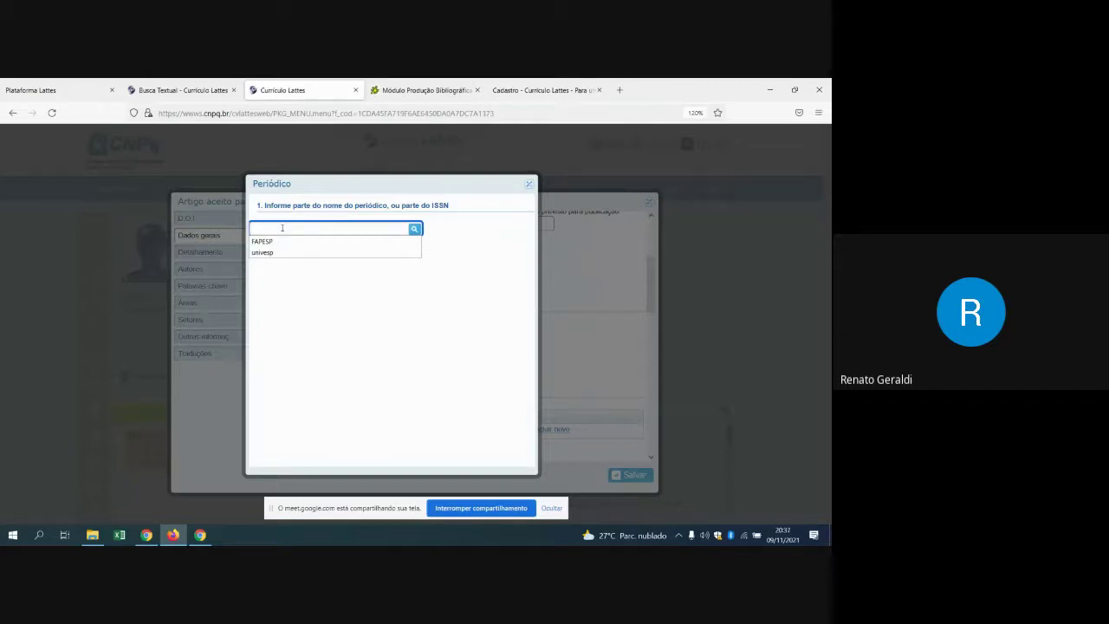
text(ideia)
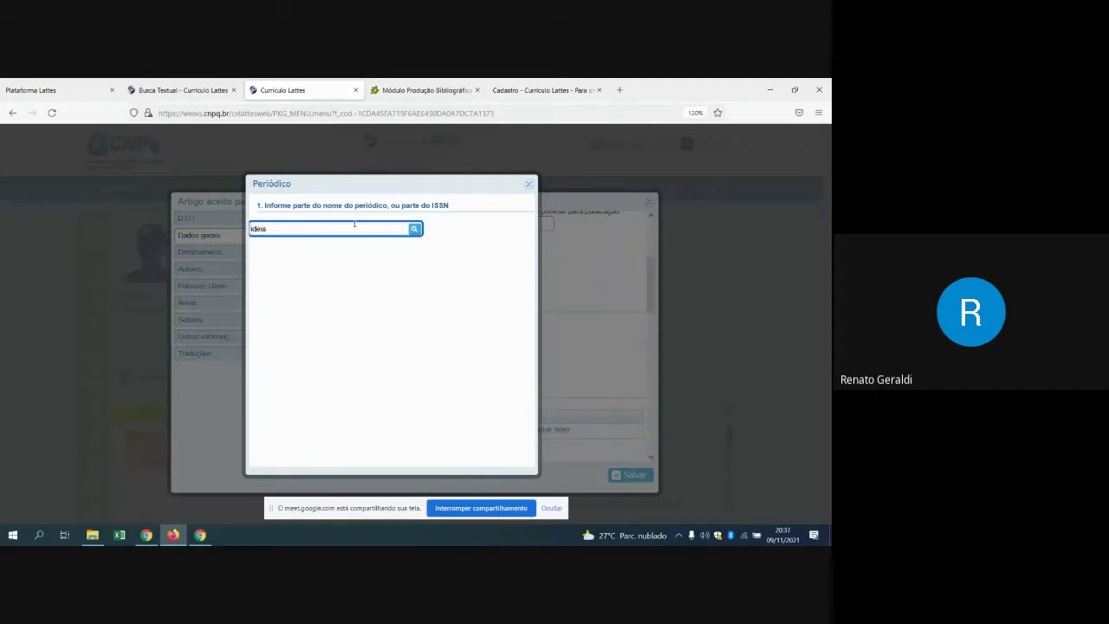
click(415, 231)
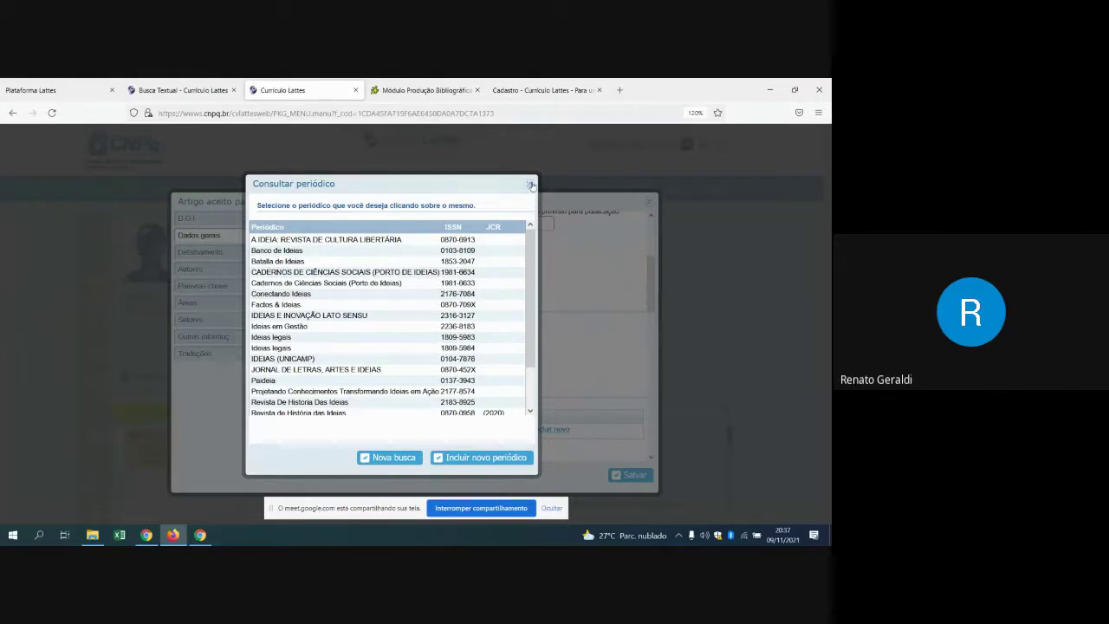
click(530, 184)
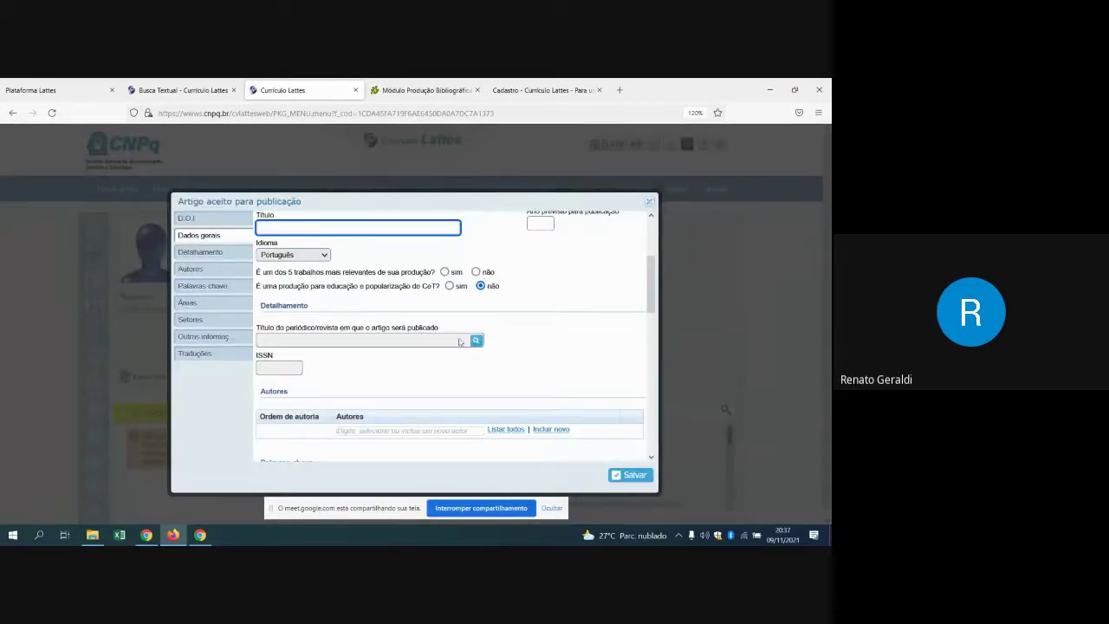
Step: Look over the accepted article form from Detalhamento to Outras informações, and close the form and its article list
scroll(460, 342, down, 2)
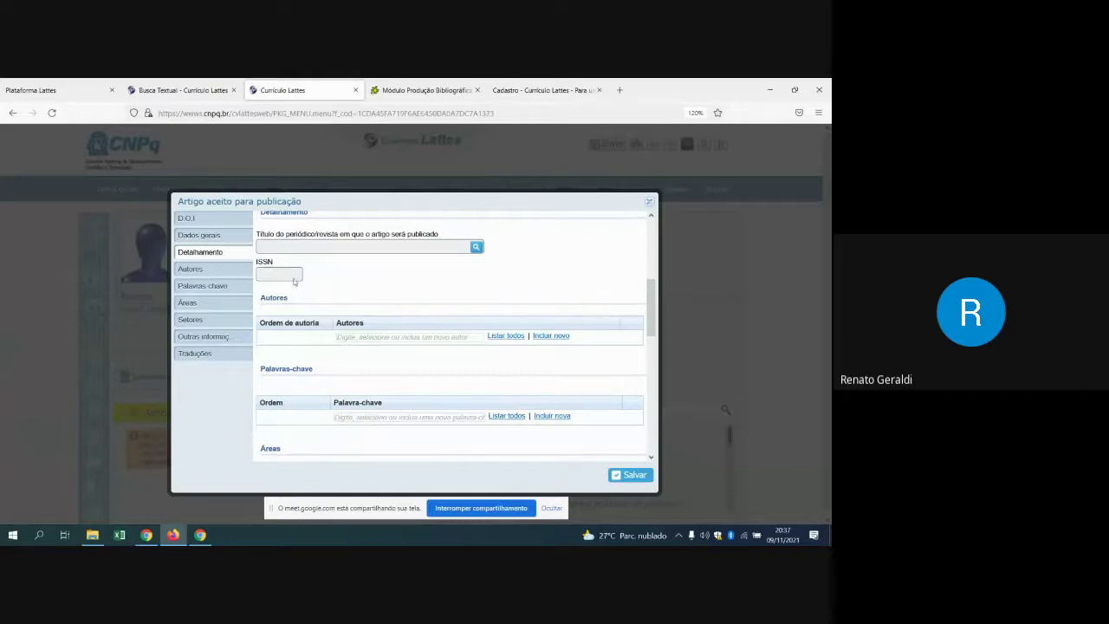
scroll(366, 311, down, 1)
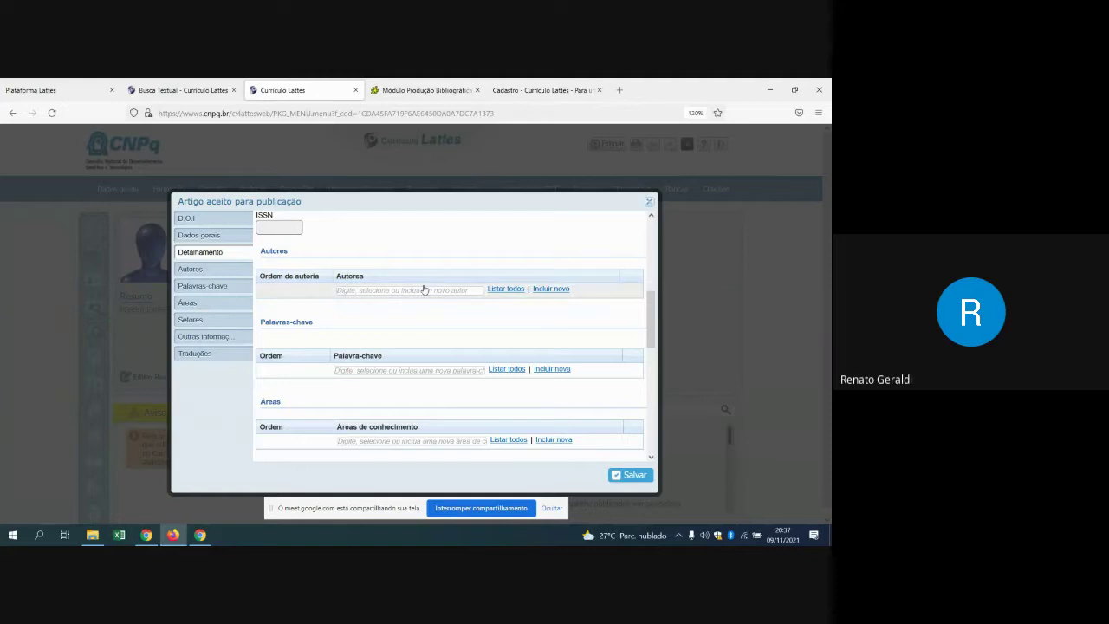
scroll(423, 289, down, 5)
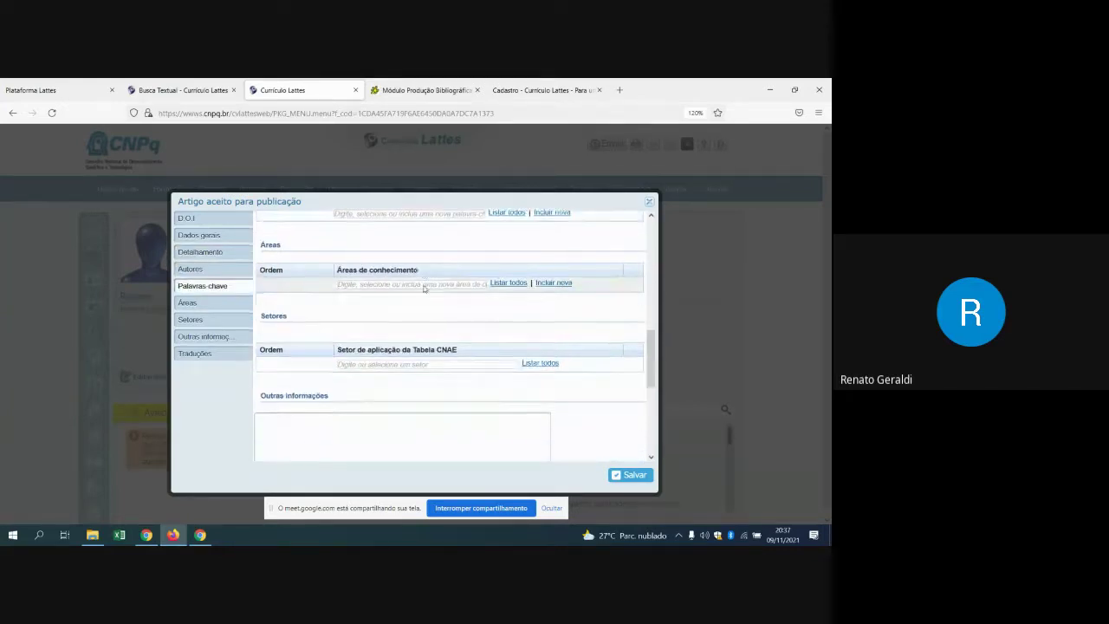
scroll(509, 310, up, 6)
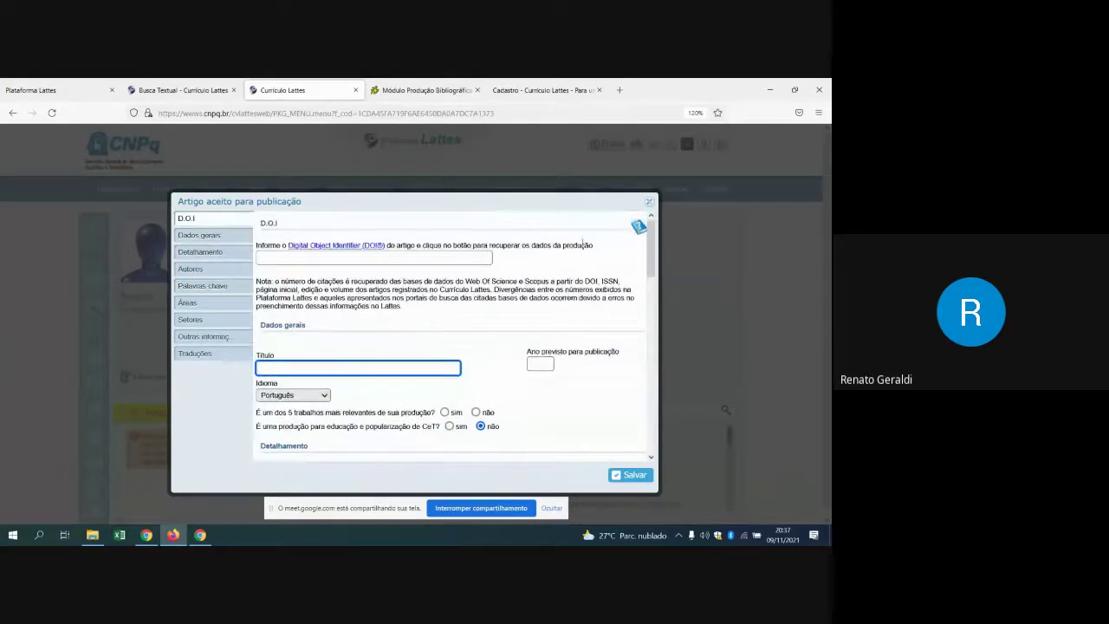
click(649, 202)
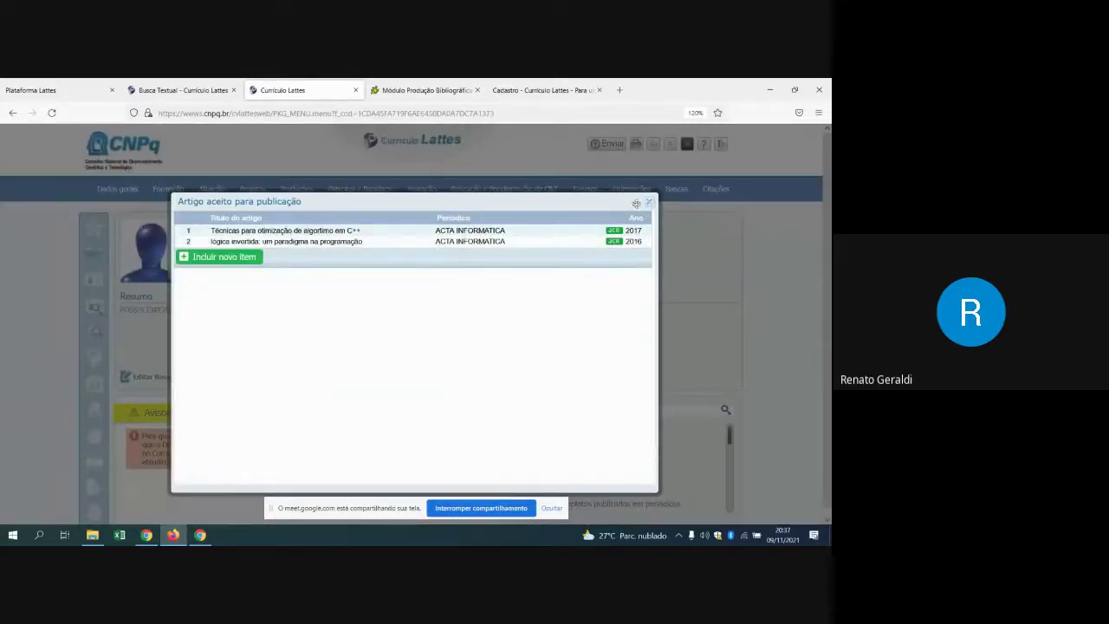
click(652, 202)
Step: Open the article "teste" registered under Artigos completos publicados em periódicos
mouse_move(292, 192)
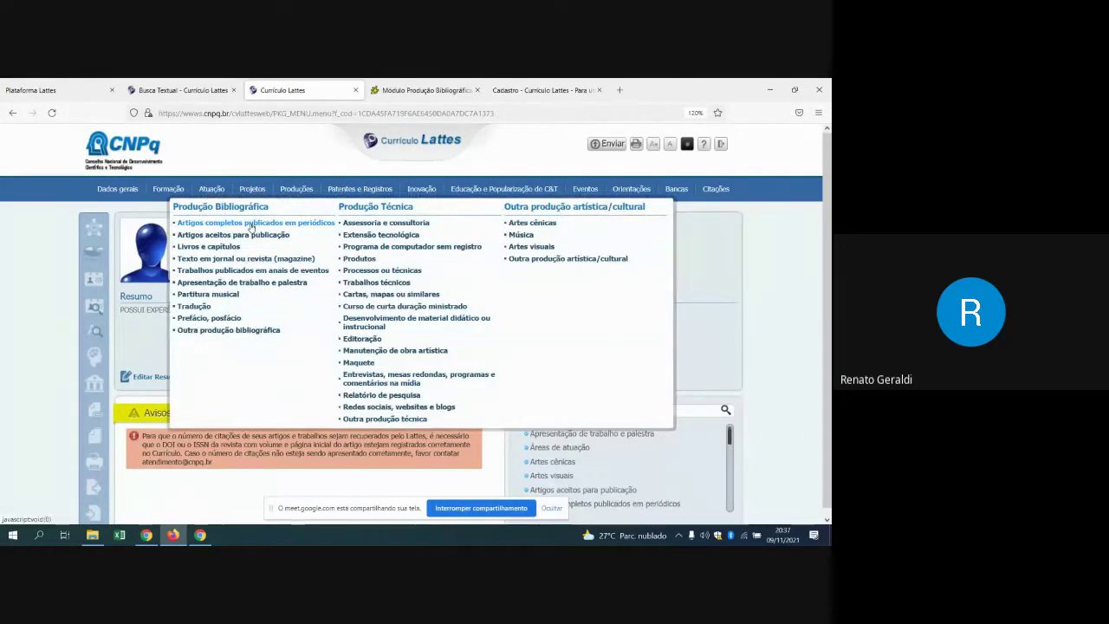
click(251, 224)
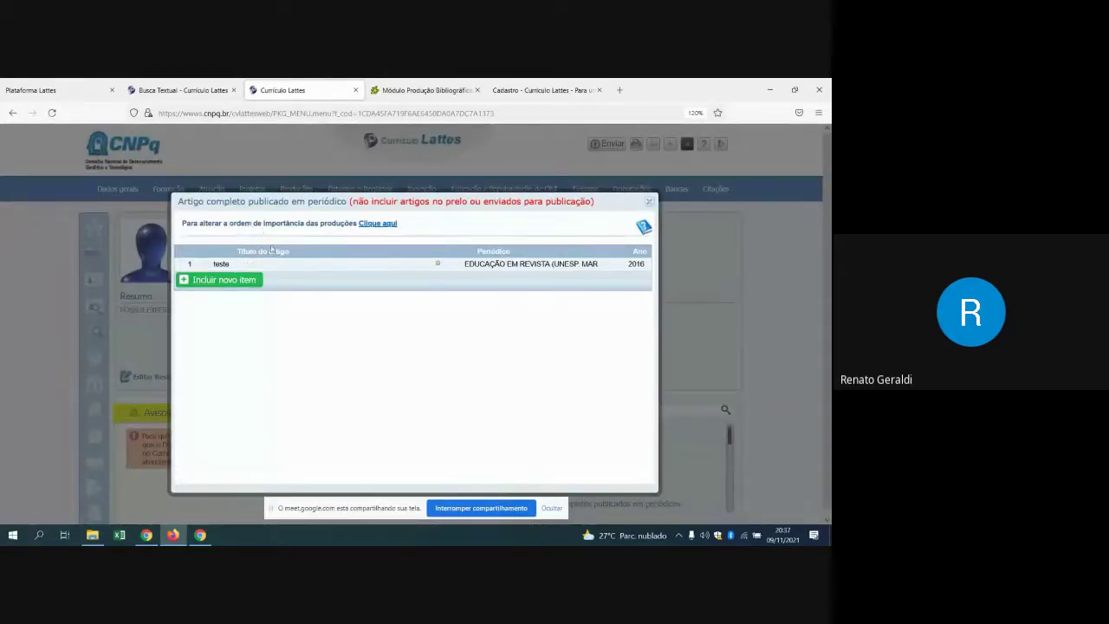
click(221, 264)
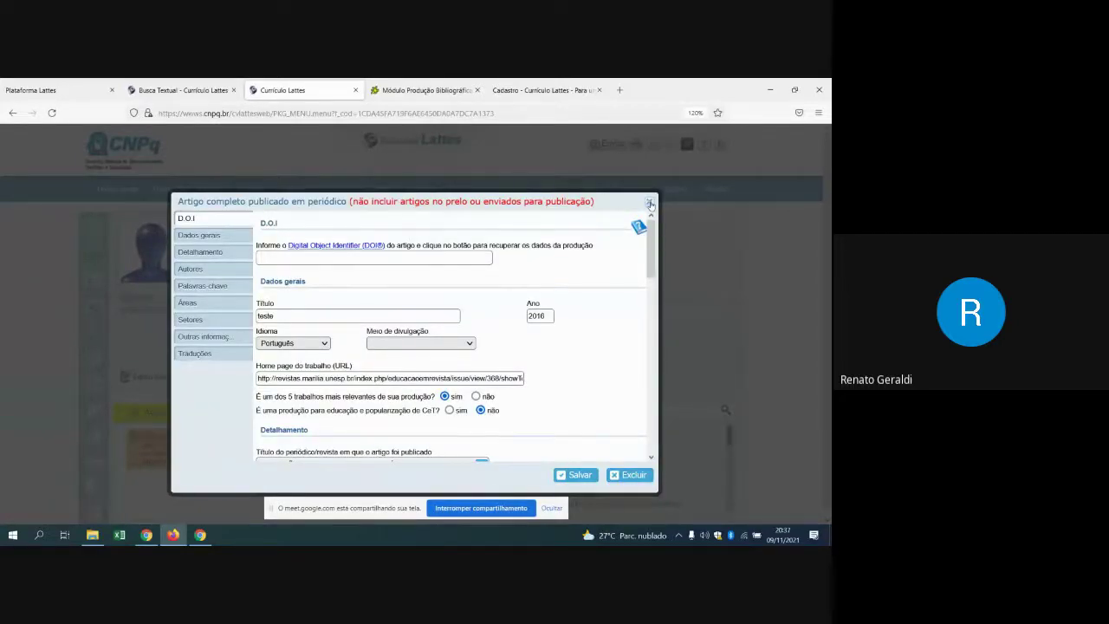
Step: Go through the full article's Dados gerais and Detalhamento fields, including the volume, Série, Página inicial and Página final, without changing them
scroll(566, 301, down, 2)
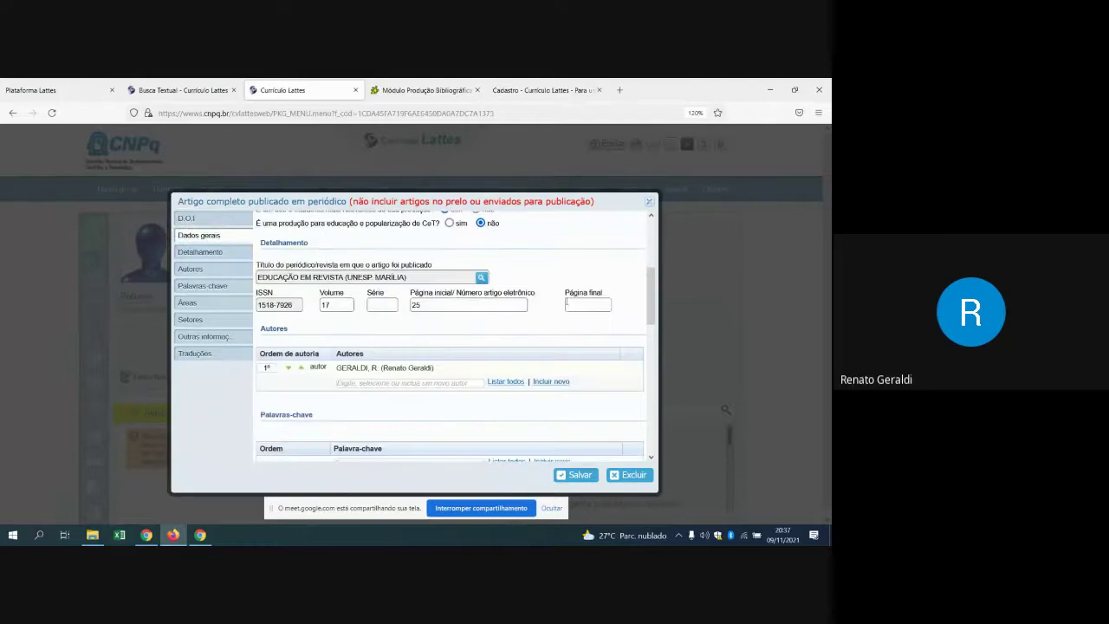
scroll(566, 300, up, 1)
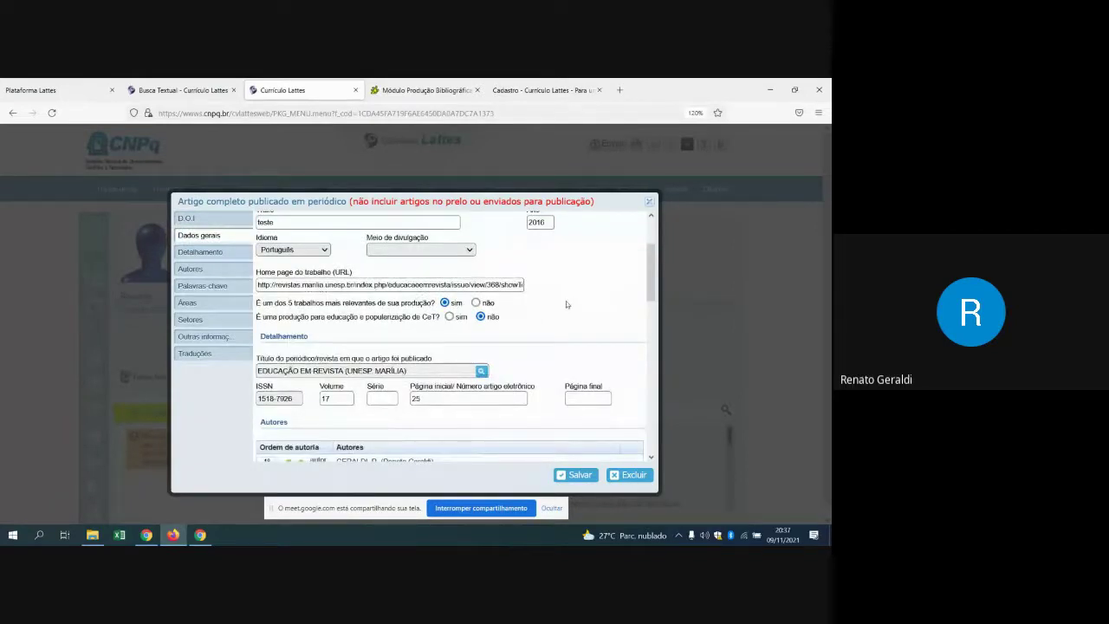
scroll(566, 300, down, 1)
scroll(566, 300, up, 1)
scroll(395, 299, down, 1)
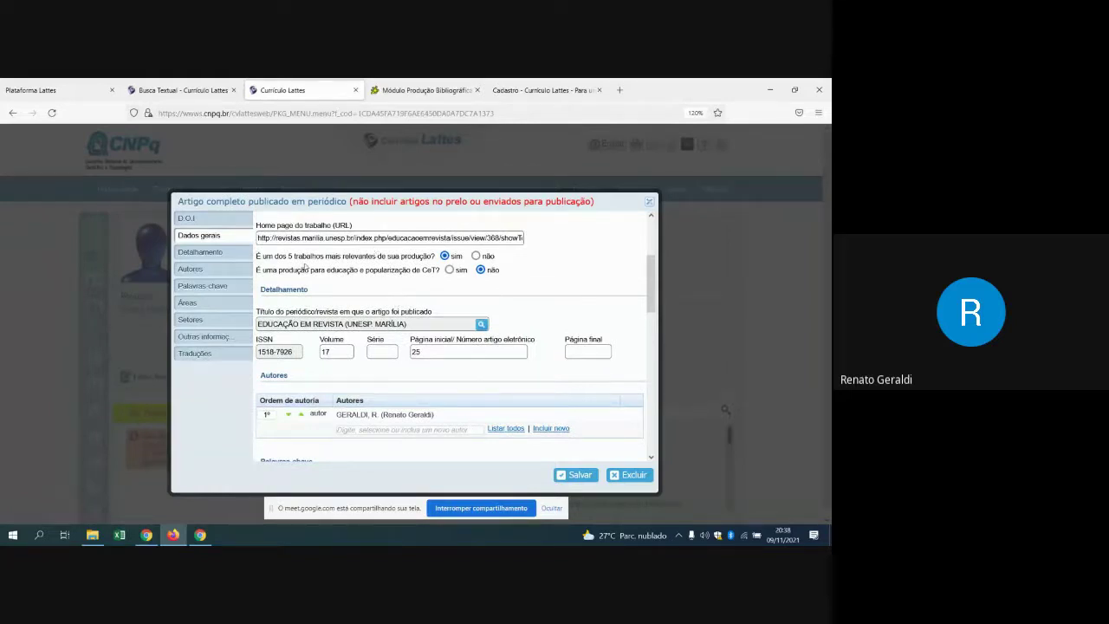
scroll(480, 324, down, 1)
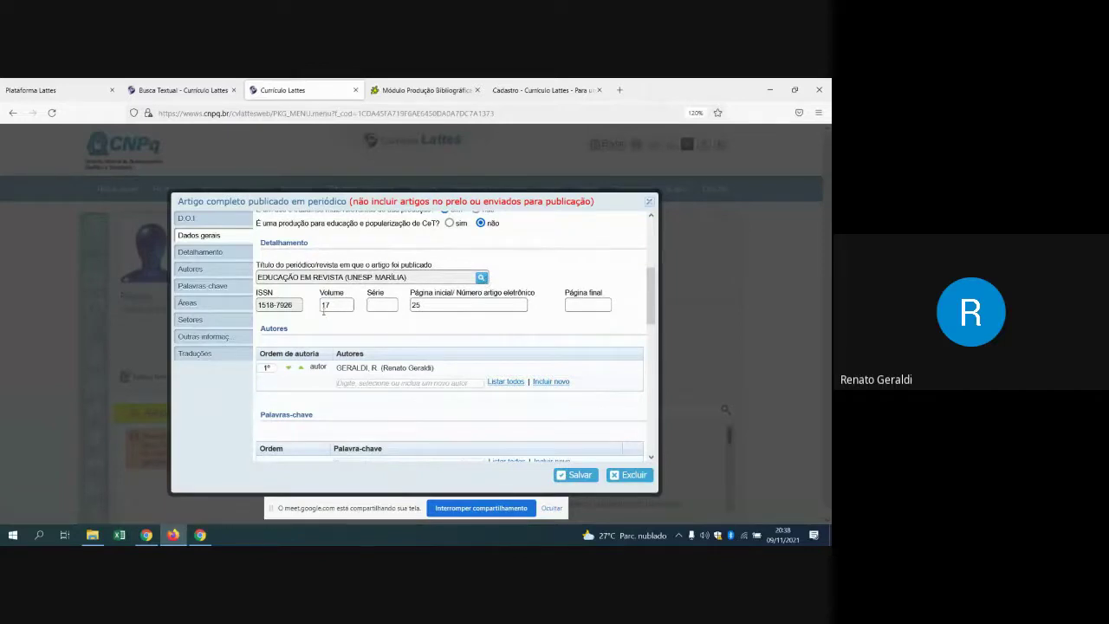
scroll(323, 312, down, 1)
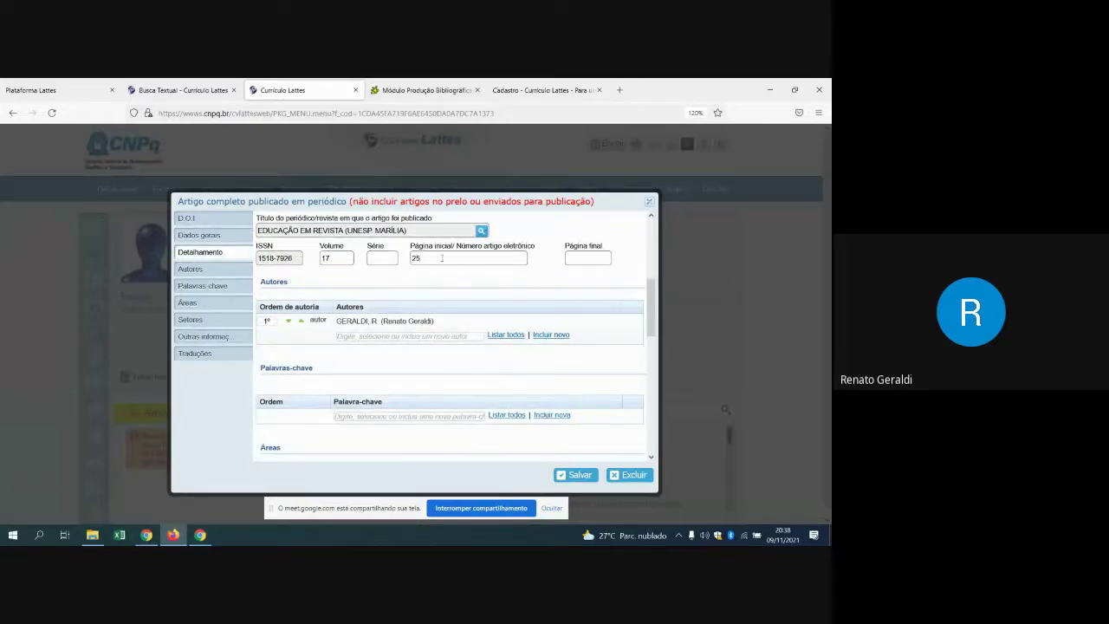
click(603, 254)
click(390, 258)
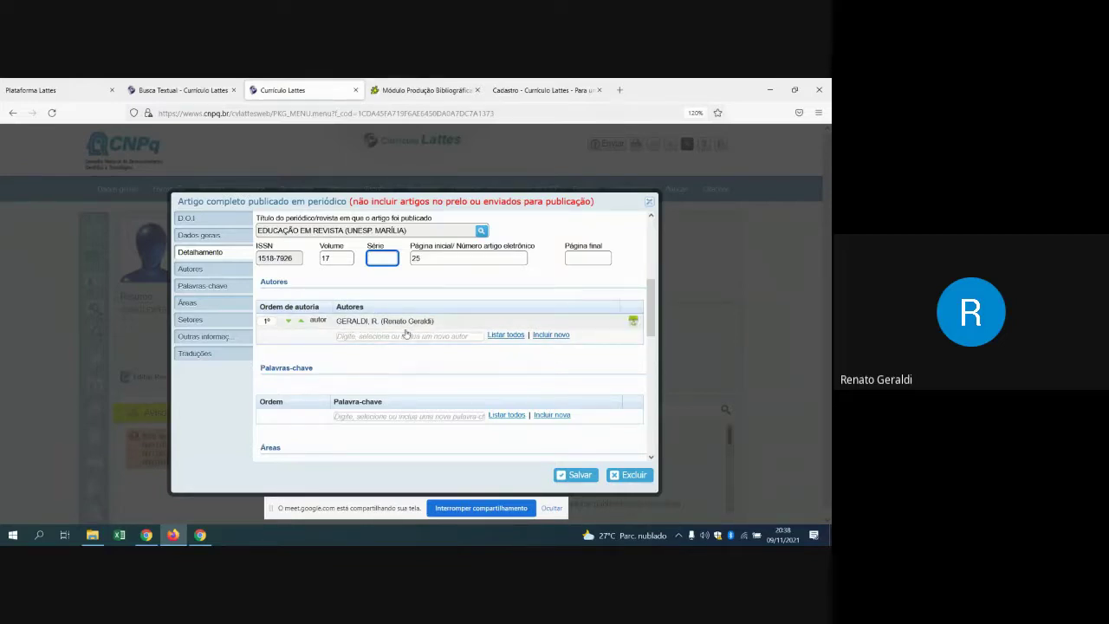
Step: Look over the full article's sections from Autores to Traduções, recheck its general data, and close the form and the article list
scroll(440, 339, down, 1)
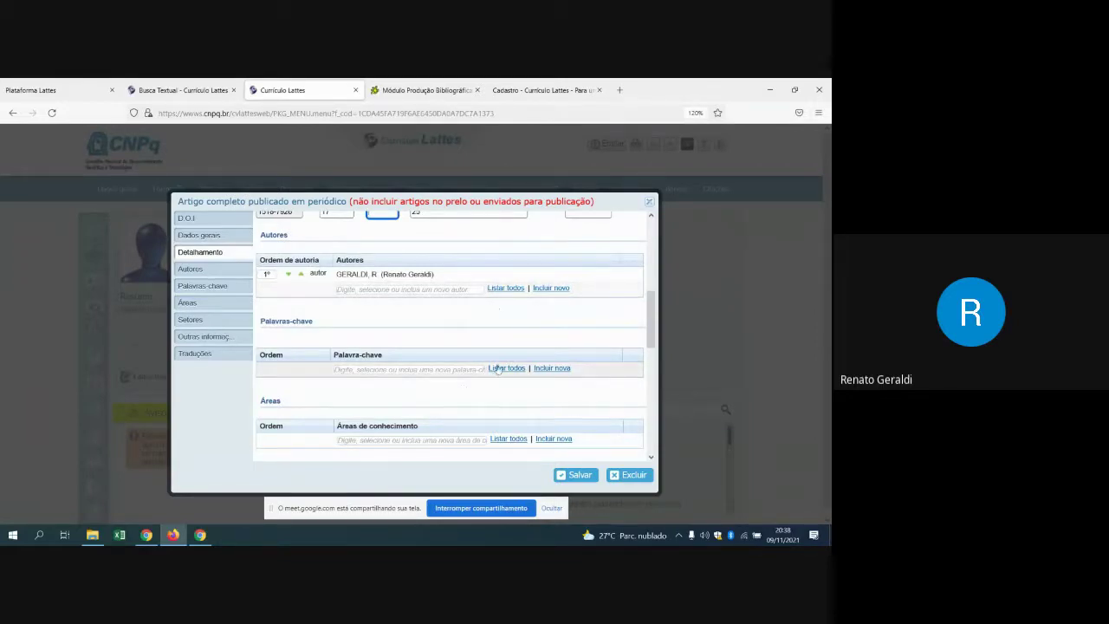
scroll(386, 370, down, 1)
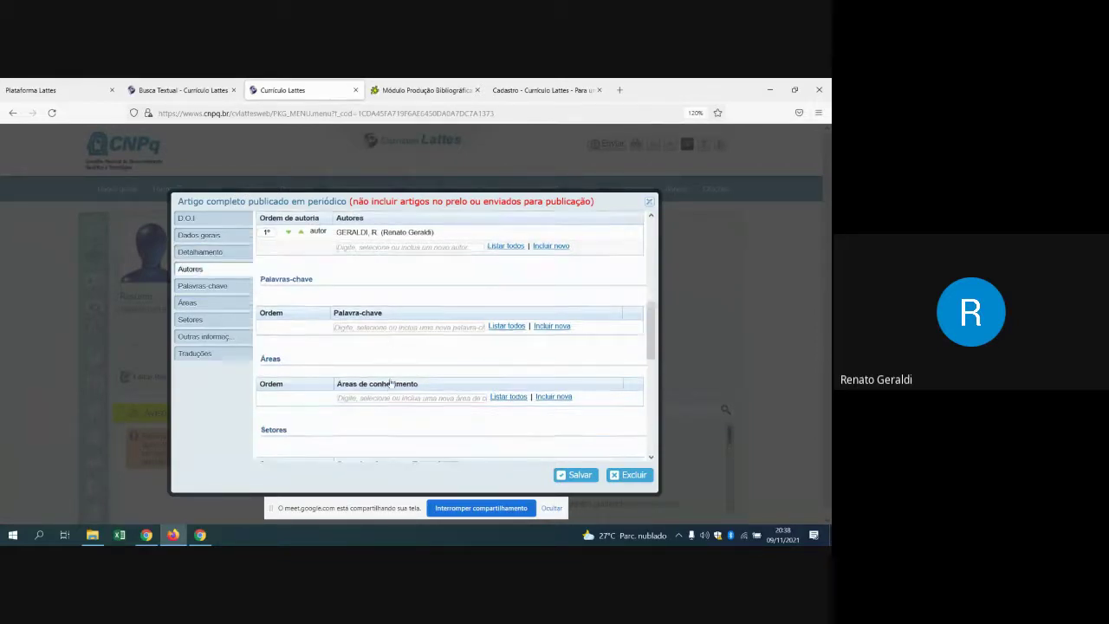
scroll(382, 369, down, 5)
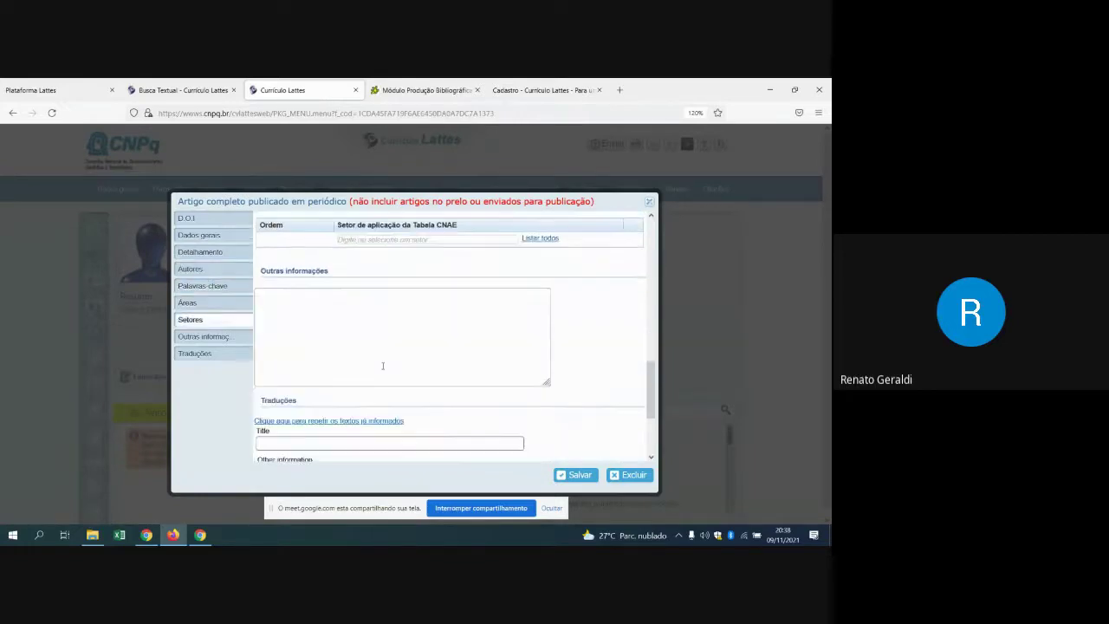
click(422, 305)
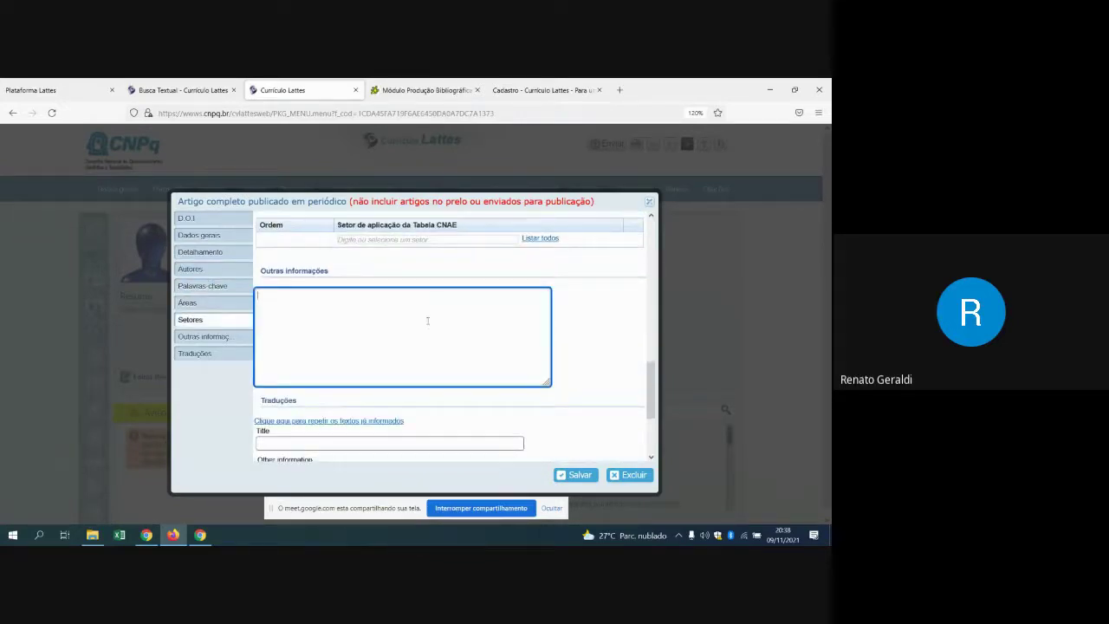
scroll(430, 349, down, 2)
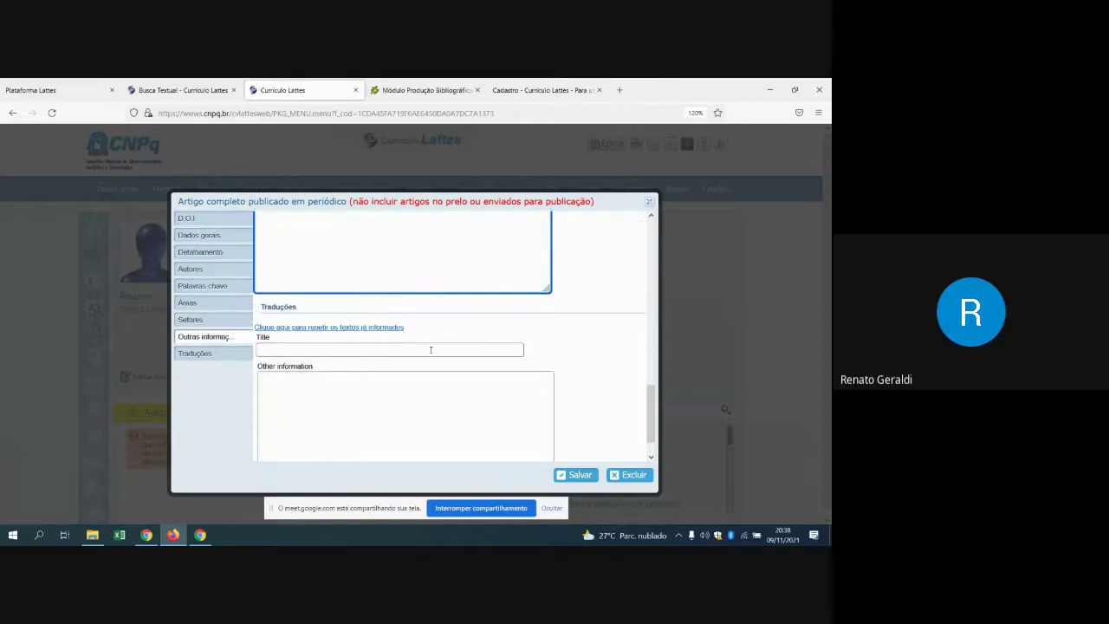
scroll(430, 349, up, 6)
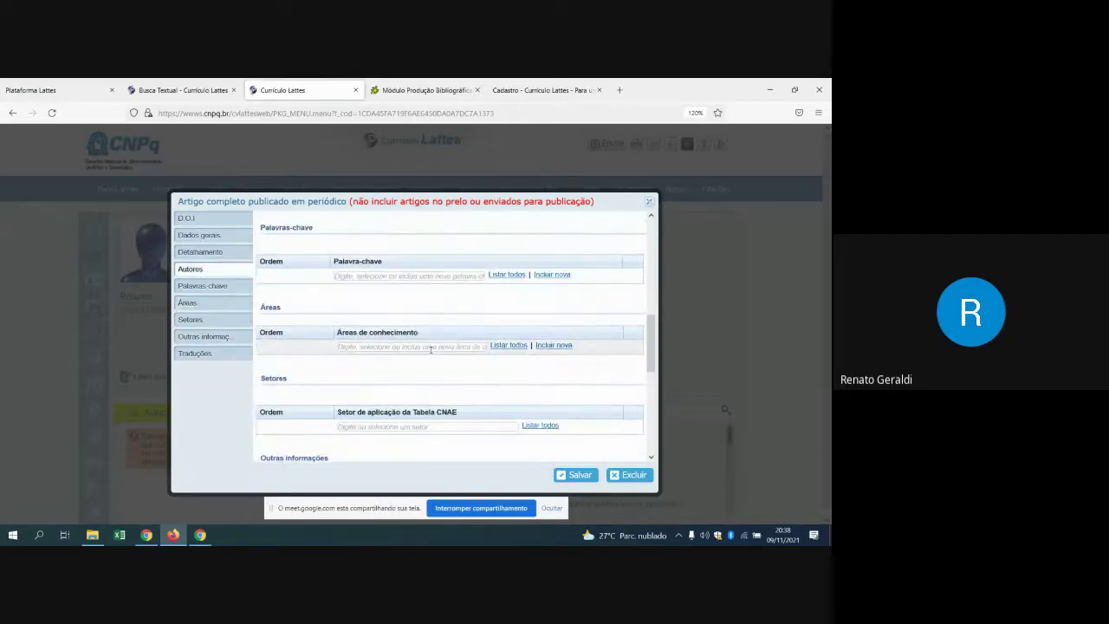
scroll(430, 349, up, 8)
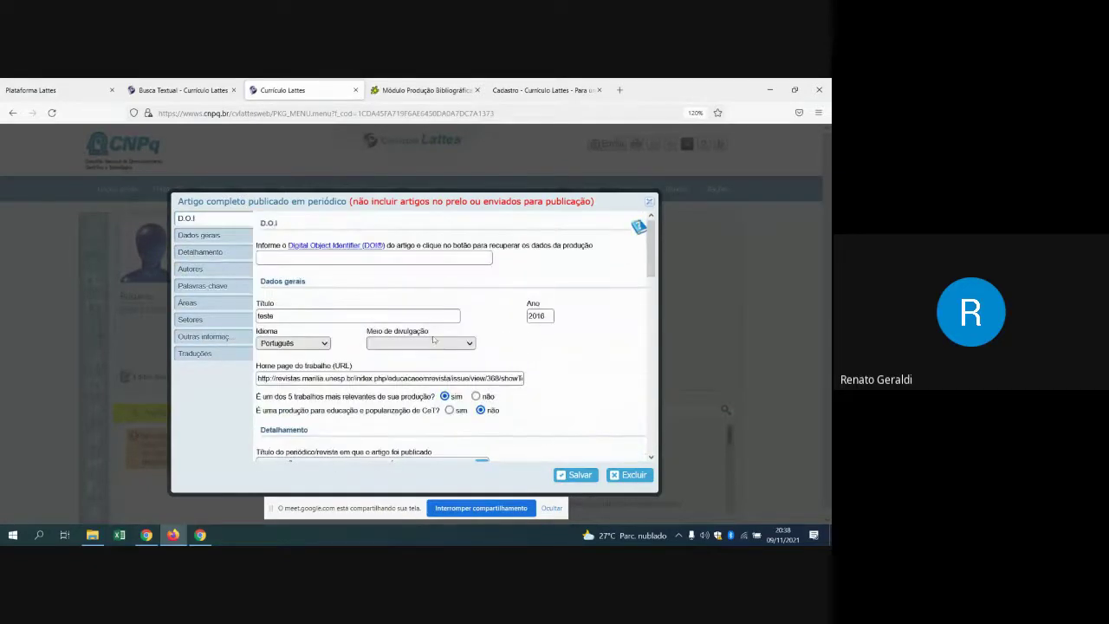
scroll(524, 351, down, 5)
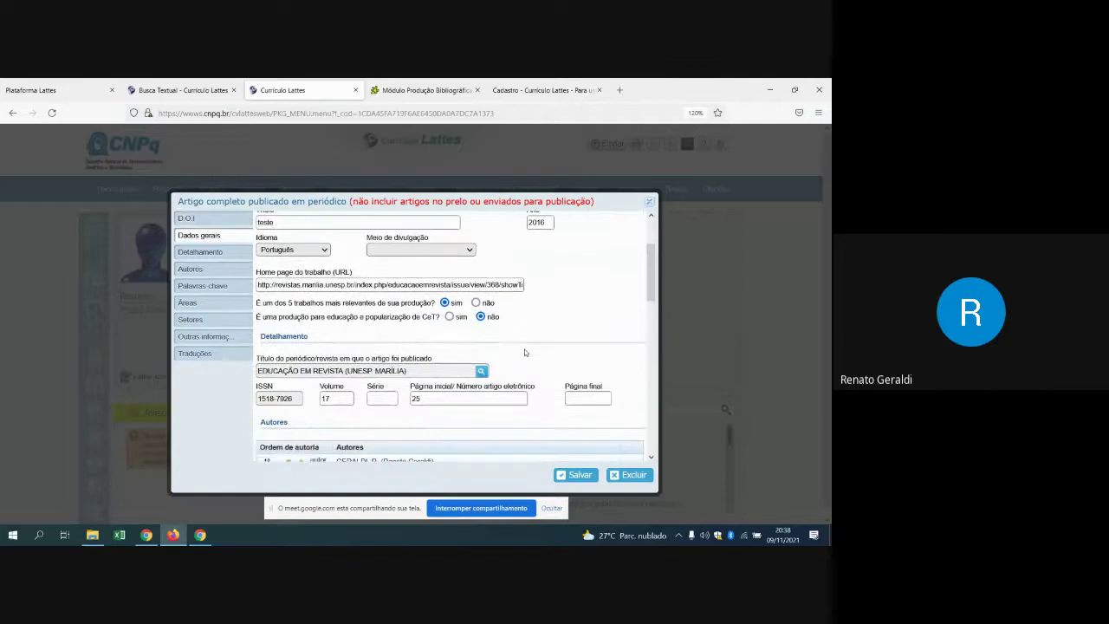
click(651, 204)
click(650, 201)
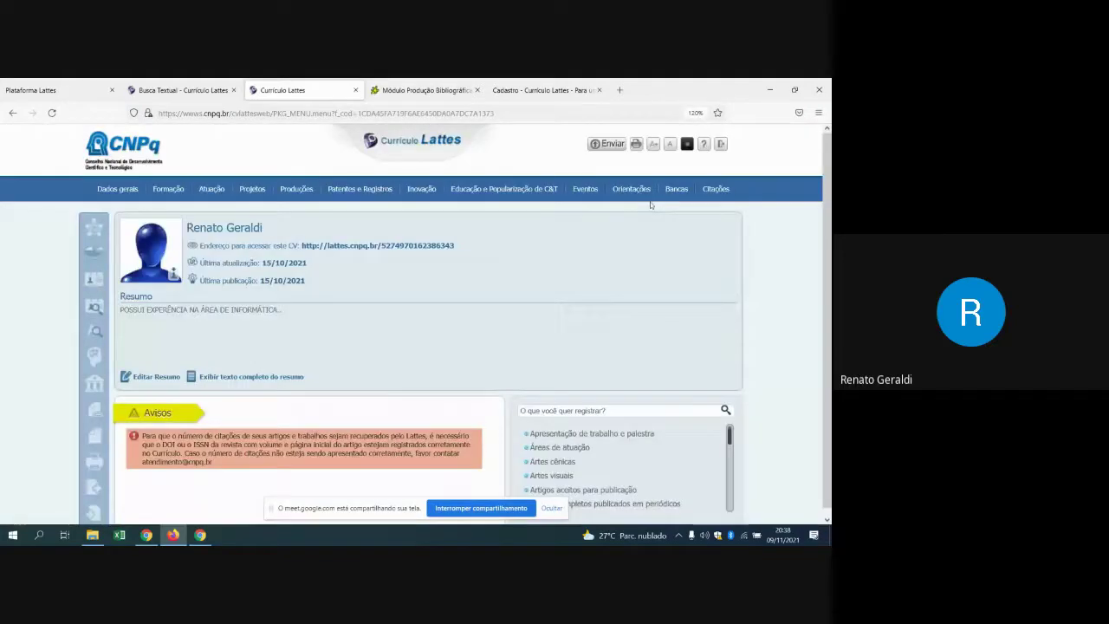
Step: Open the accepted article "lógica invertida: um paradigma na programação", review its data and Salvar como artigo completo option, and close it and the list
mouse_move(293, 188)
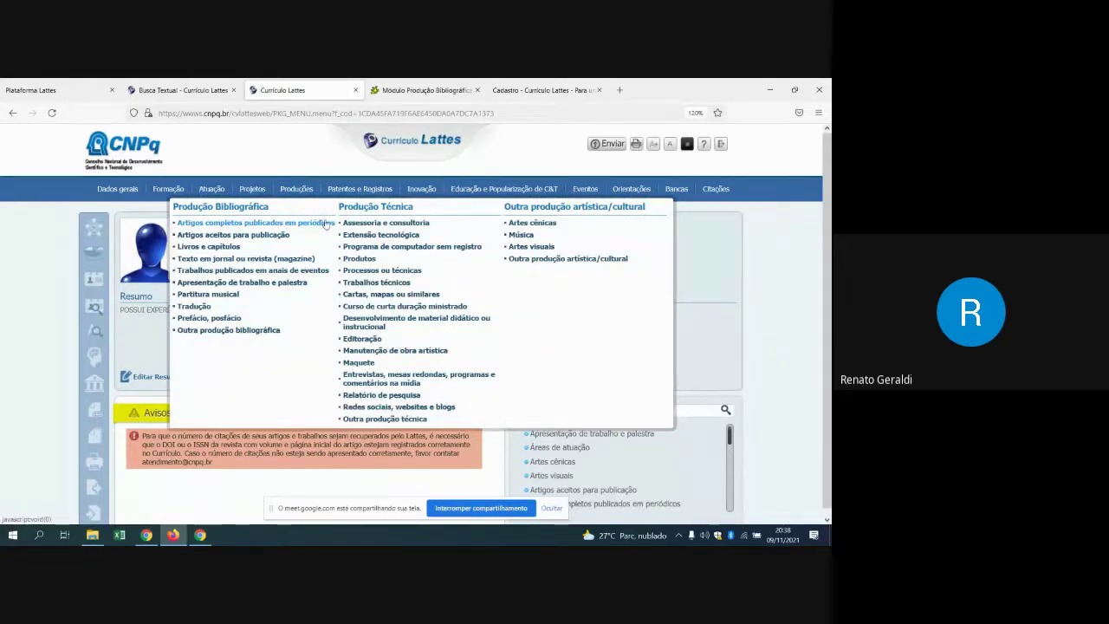
click(259, 236)
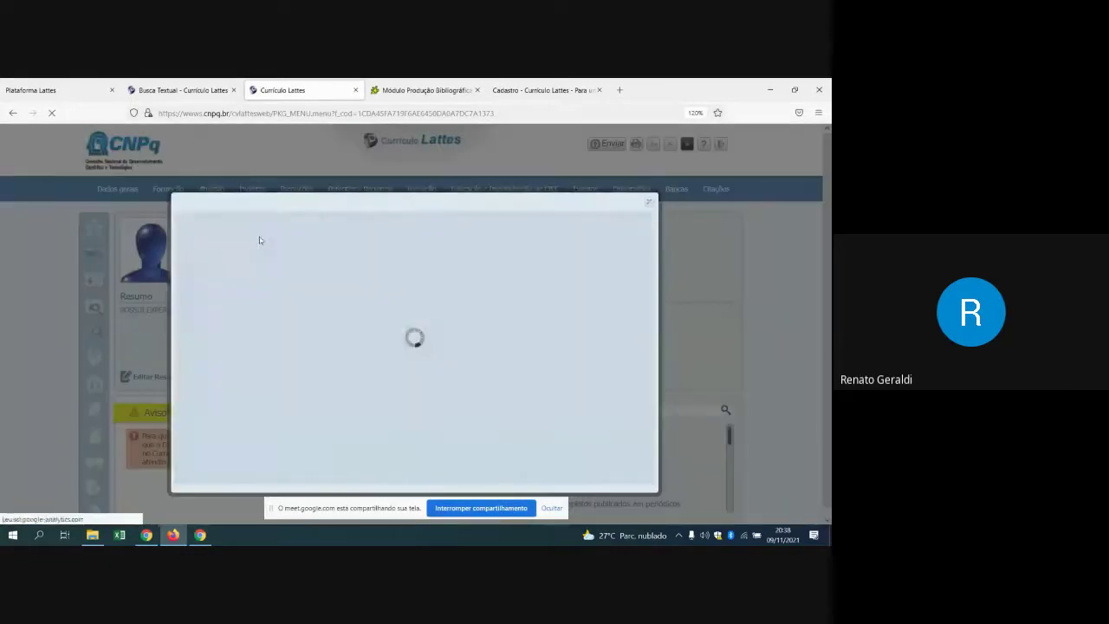
click(275, 241)
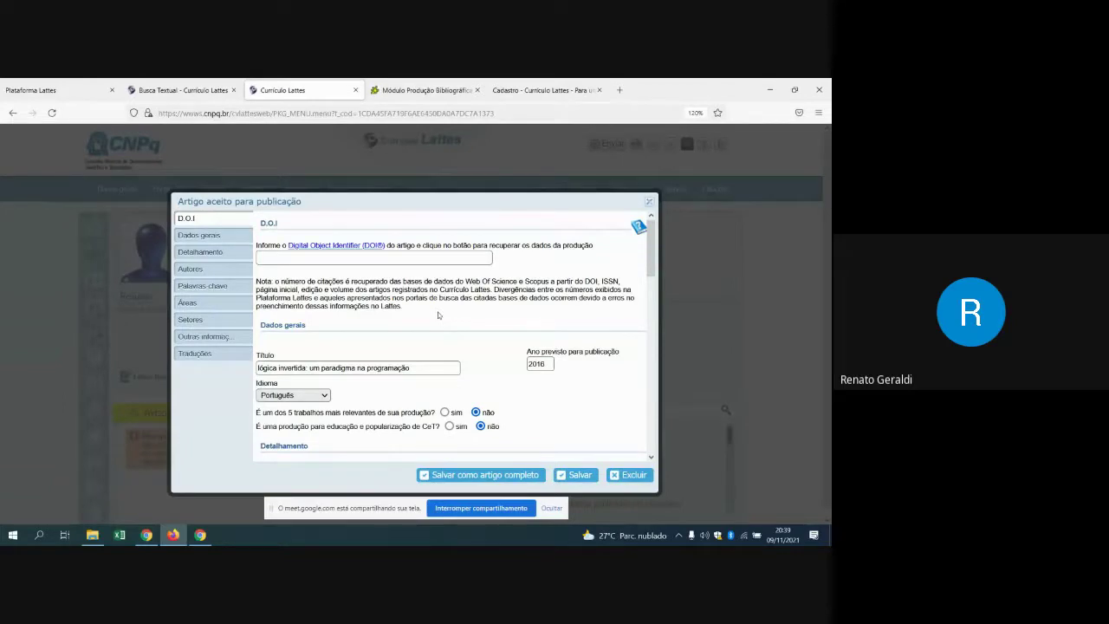
scroll(556, 398, down, 1)
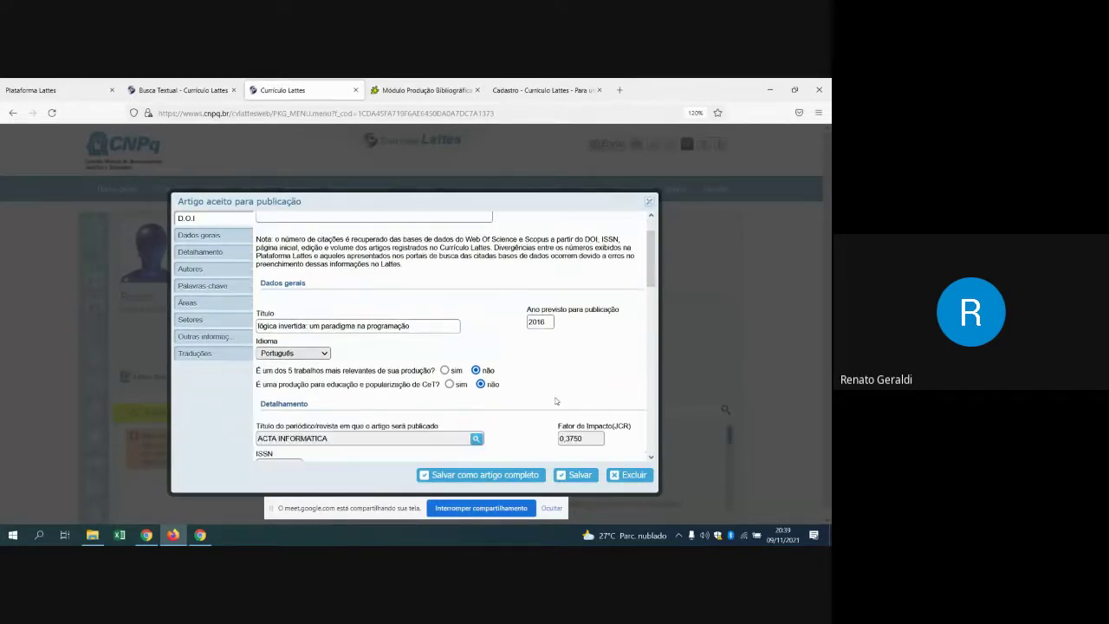
scroll(556, 401, down, 1)
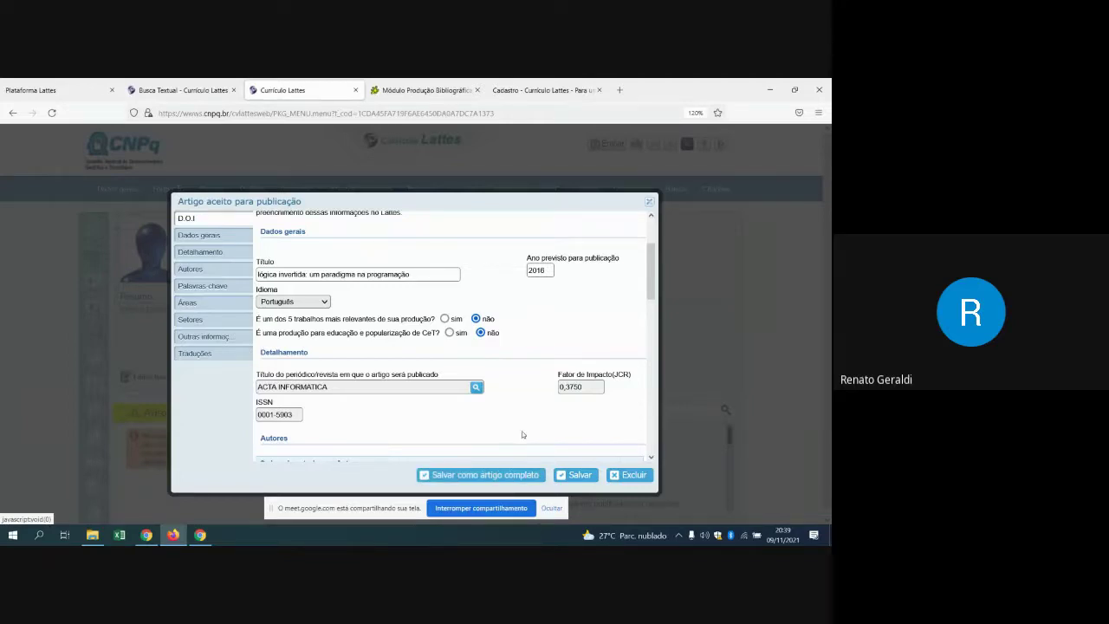
click(649, 201)
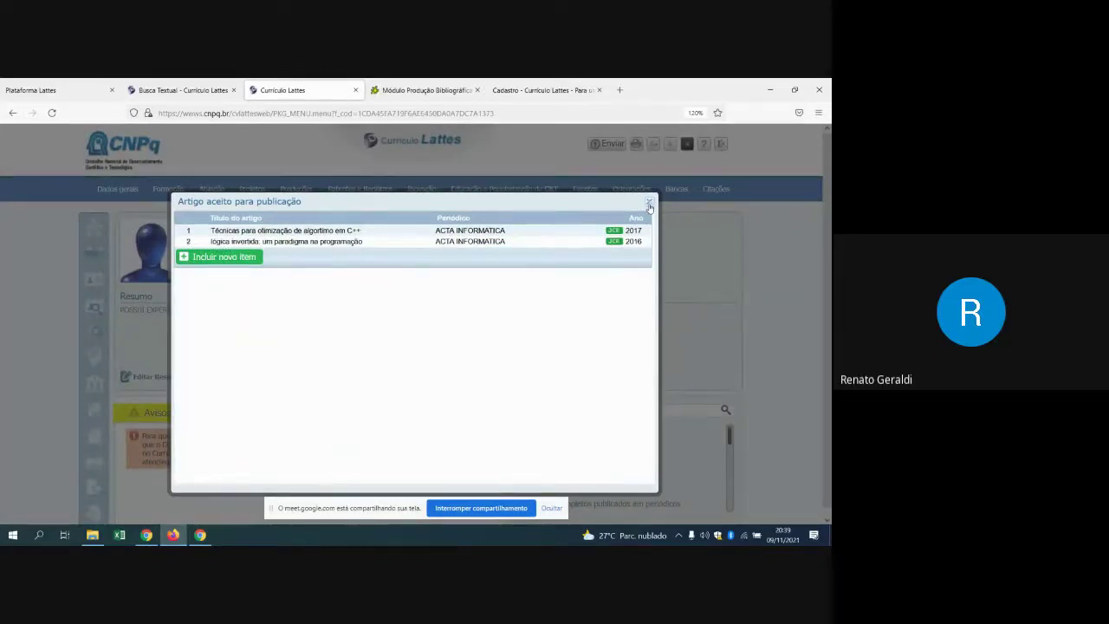
click(649, 202)
Step: Open the Tradução form in the bibliographic production and look over its Dados gerais and Detalhamento fields
mouse_move(341, 186)
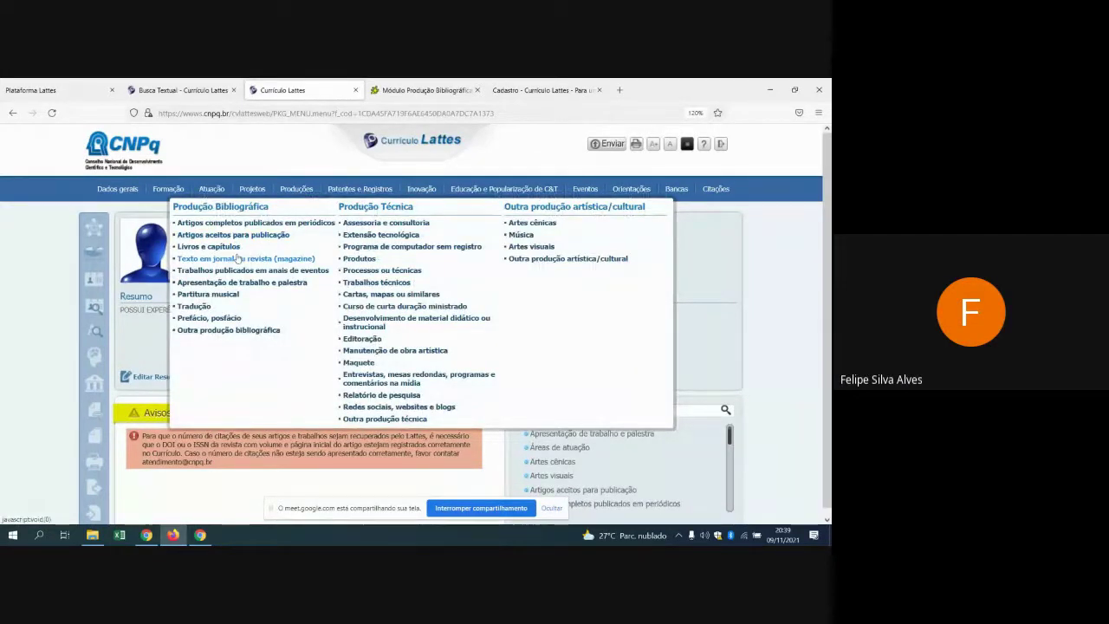
click(198, 306)
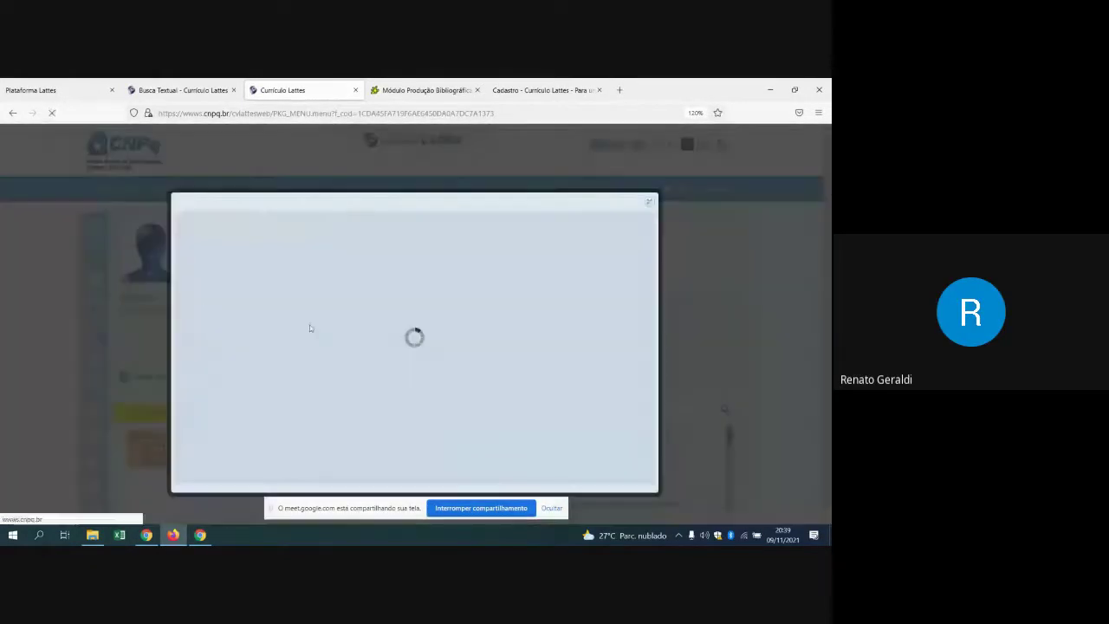
scroll(490, 353, down, 10)
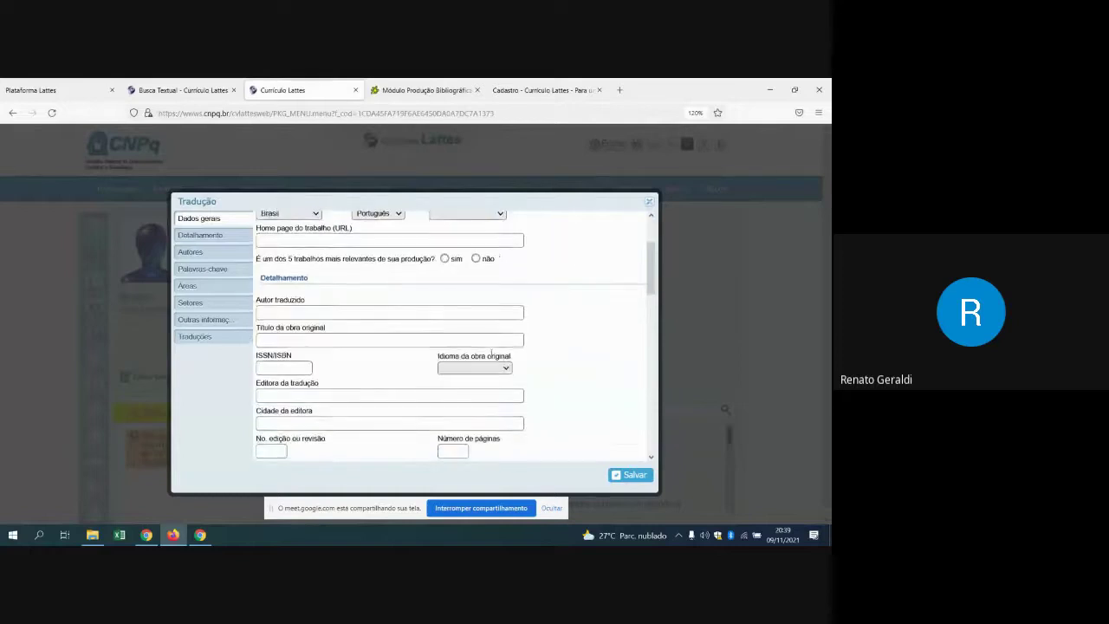
scroll(491, 357, up, 3)
scroll(491, 357, up, 3)
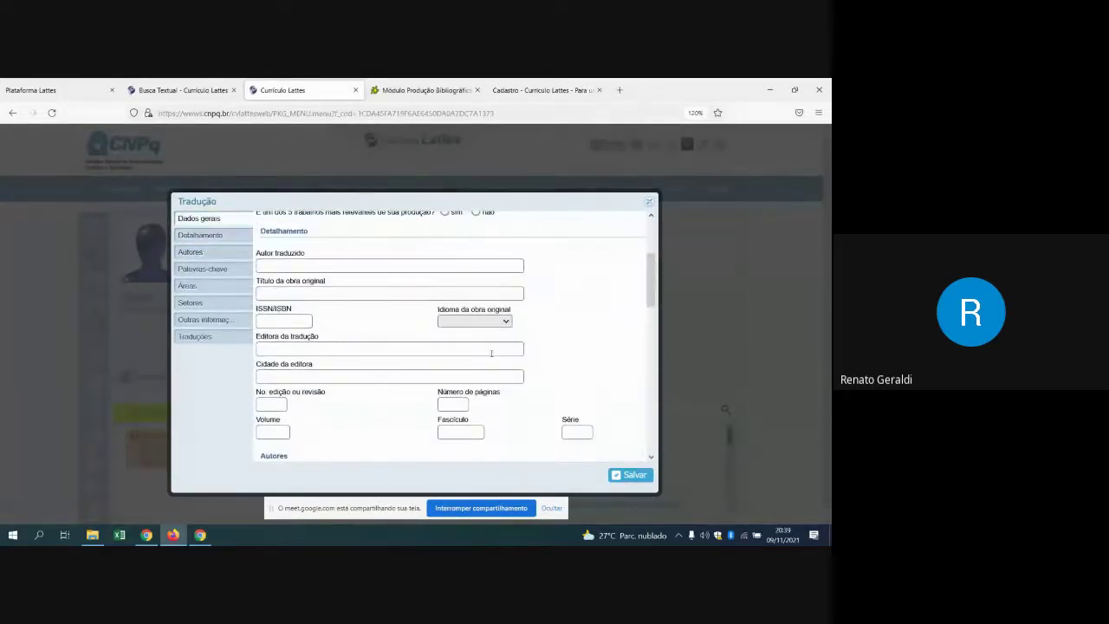
scroll(491, 354, up, 3)
scroll(491, 354, down, 2)
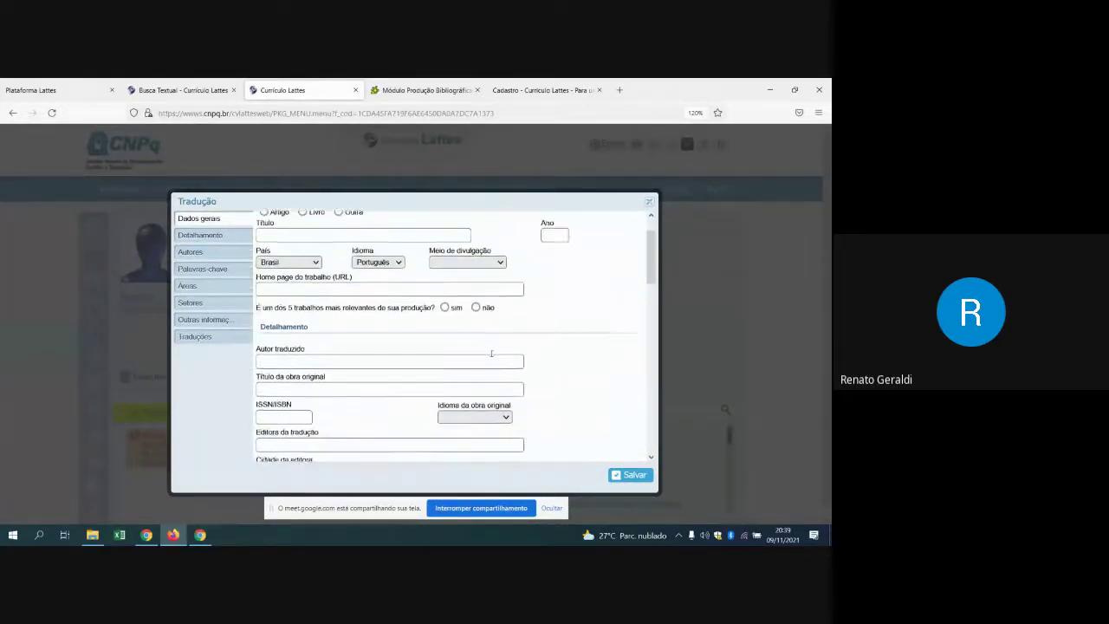
scroll(491, 354, up, 3)
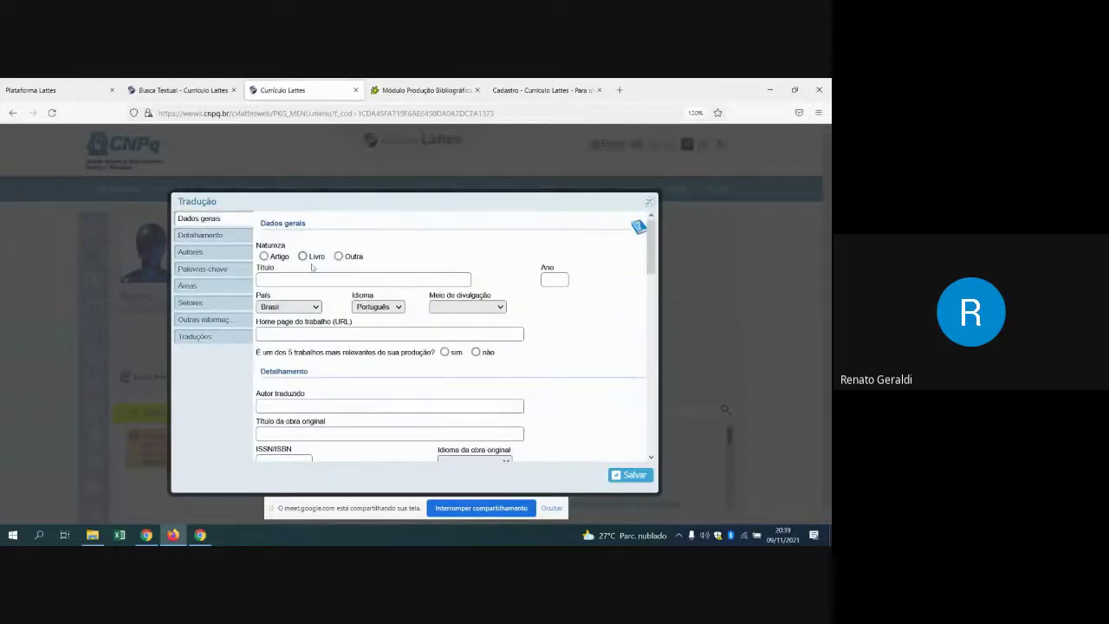
Step: Recheck the translation's general data and go through its Detalhamento fields, from Autor traduzido and ISSN/ISBN to Volume, Fascículo and Série
scroll(379, 269, down, 2)
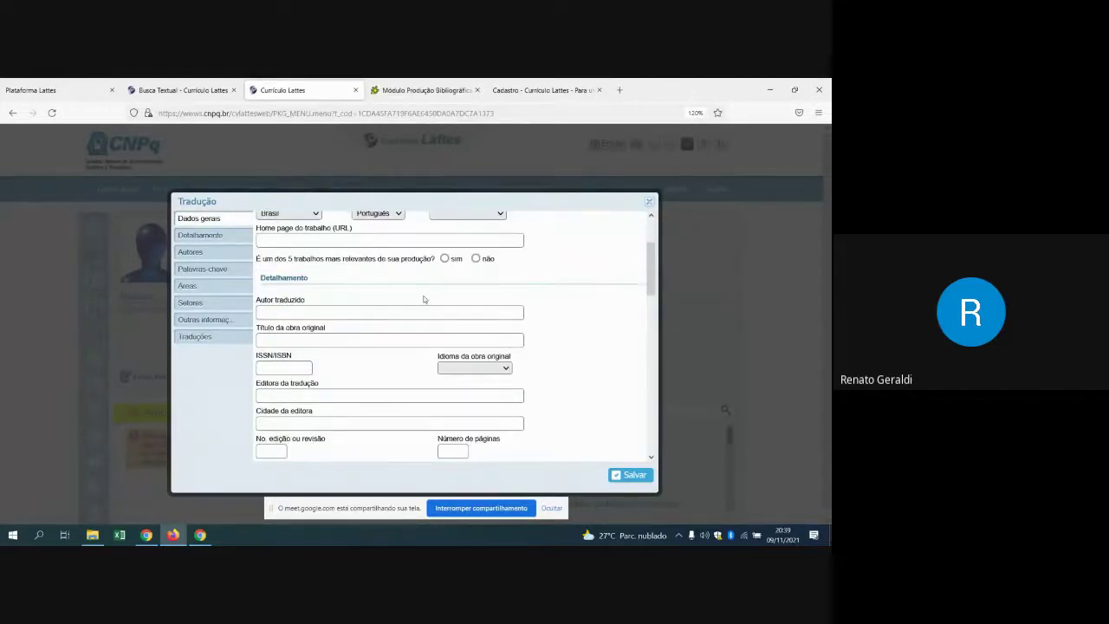
scroll(423, 299, up, 2)
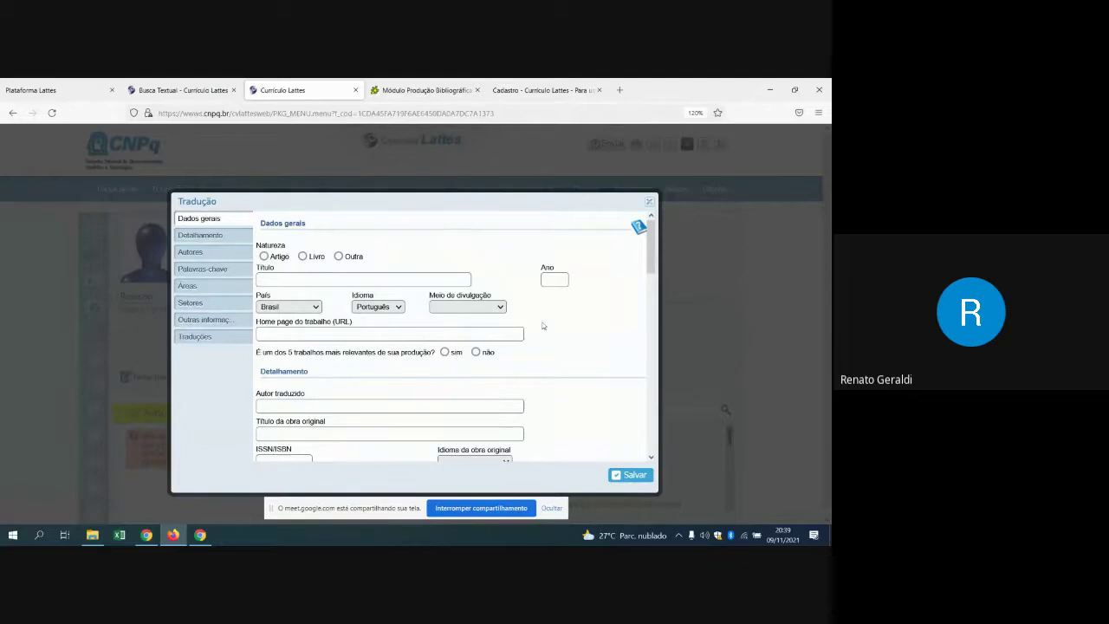
scroll(563, 326, down, 2)
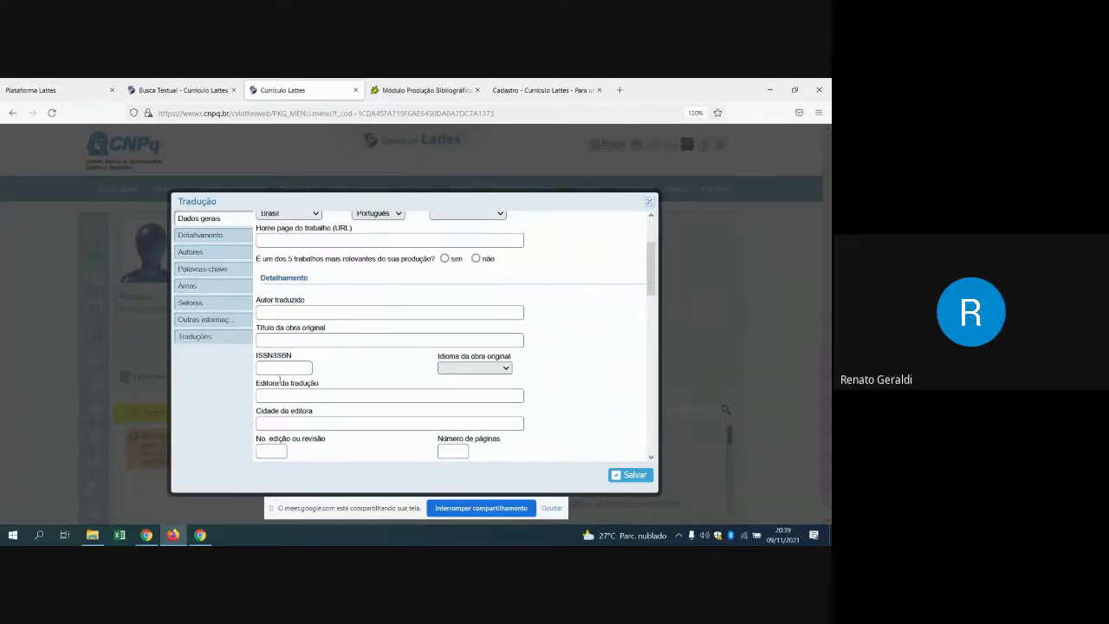
click(280, 373)
scroll(387, 386, down, 1)
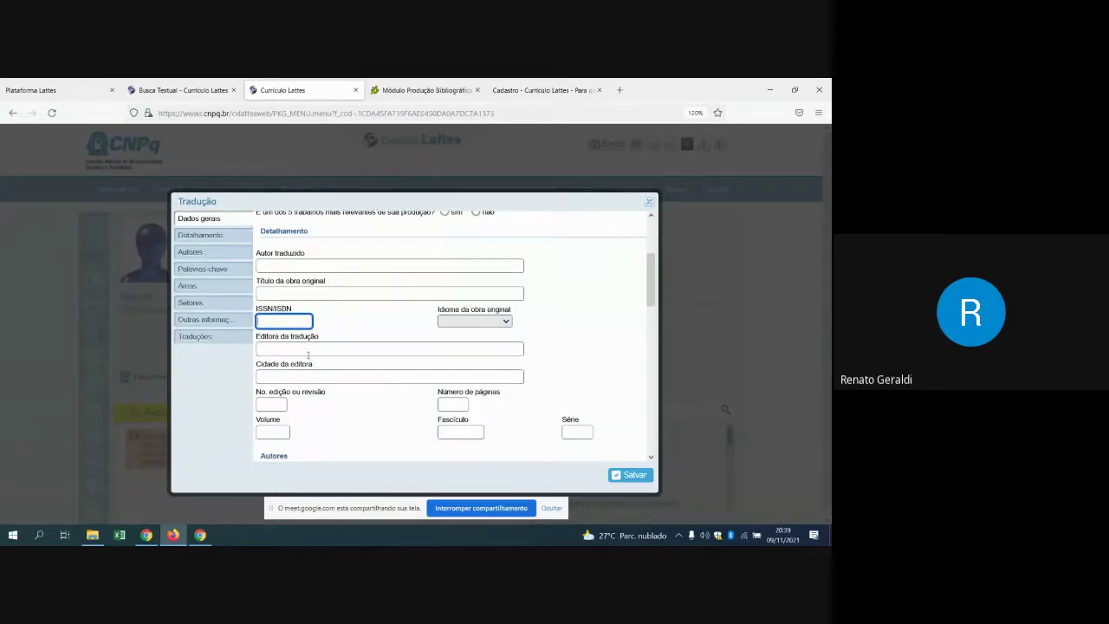
scroll(410, 351, down, 1)
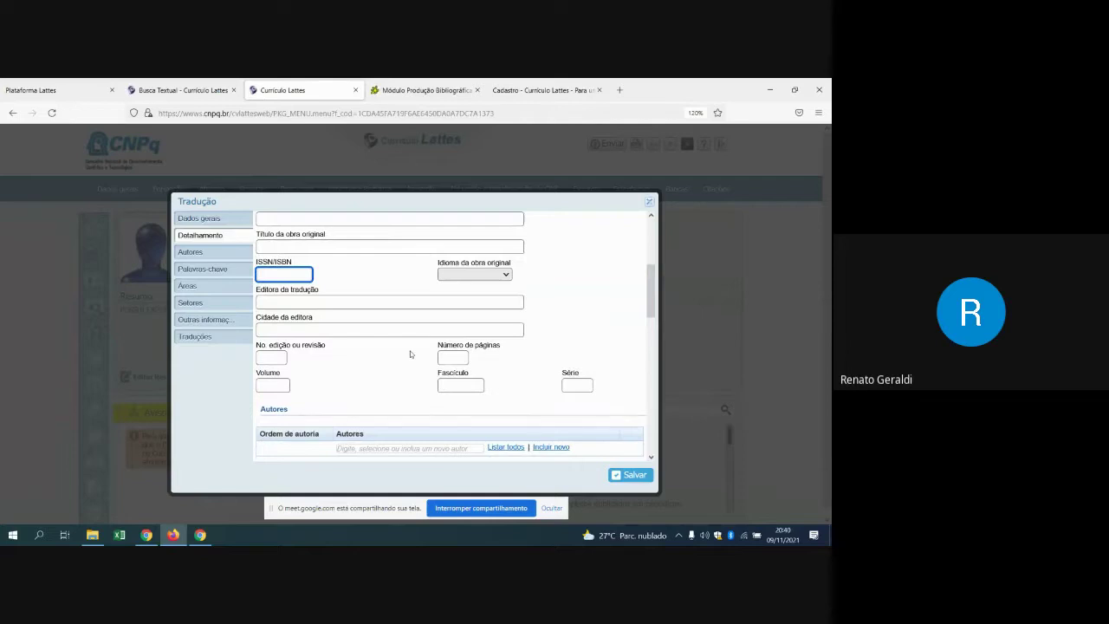
scroll(377, 387, down, 1)
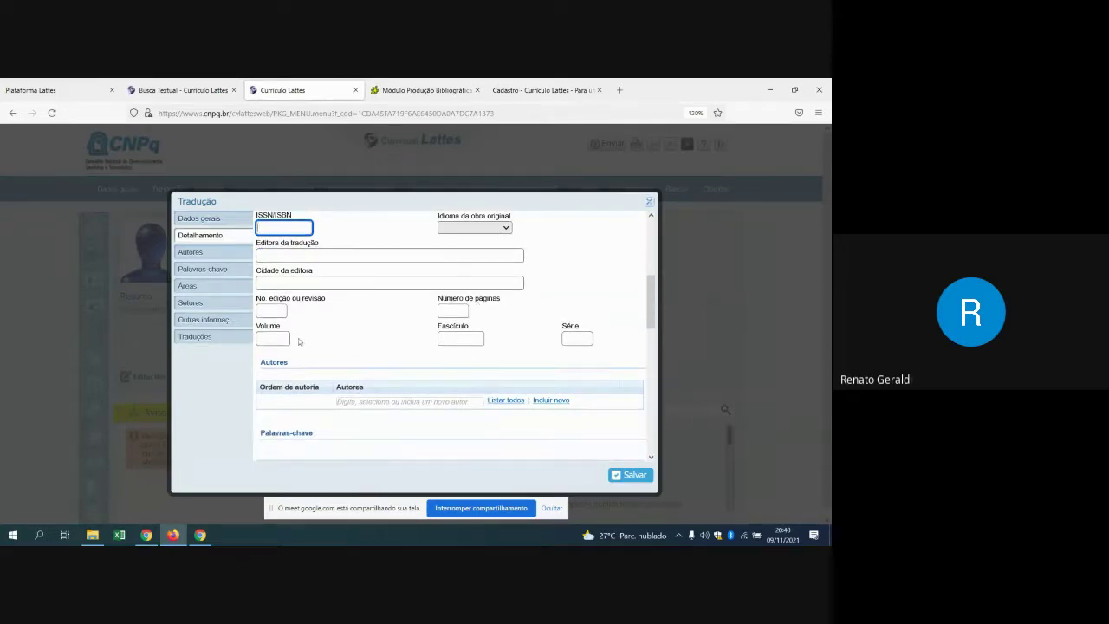
Step: Look over the translation's sections from Autores to Traduções, recheck Detalhamento, and close the Tradução form without saving
scroll(582, 341, down, 2)
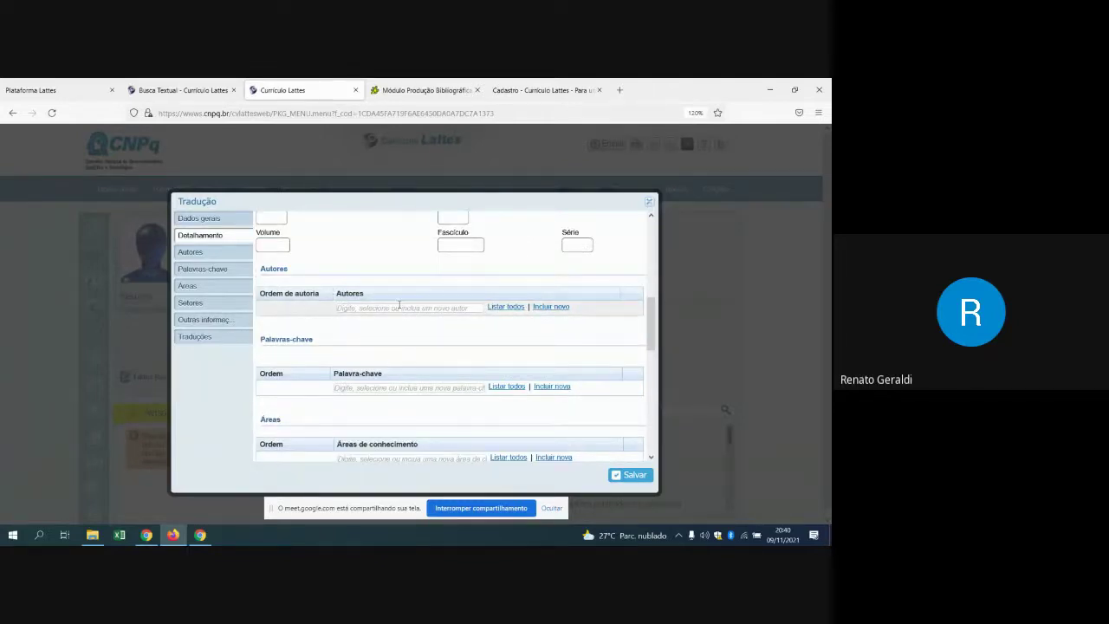
scroll(394, 319, down, 3)
scroll(416, 346, down, 6)
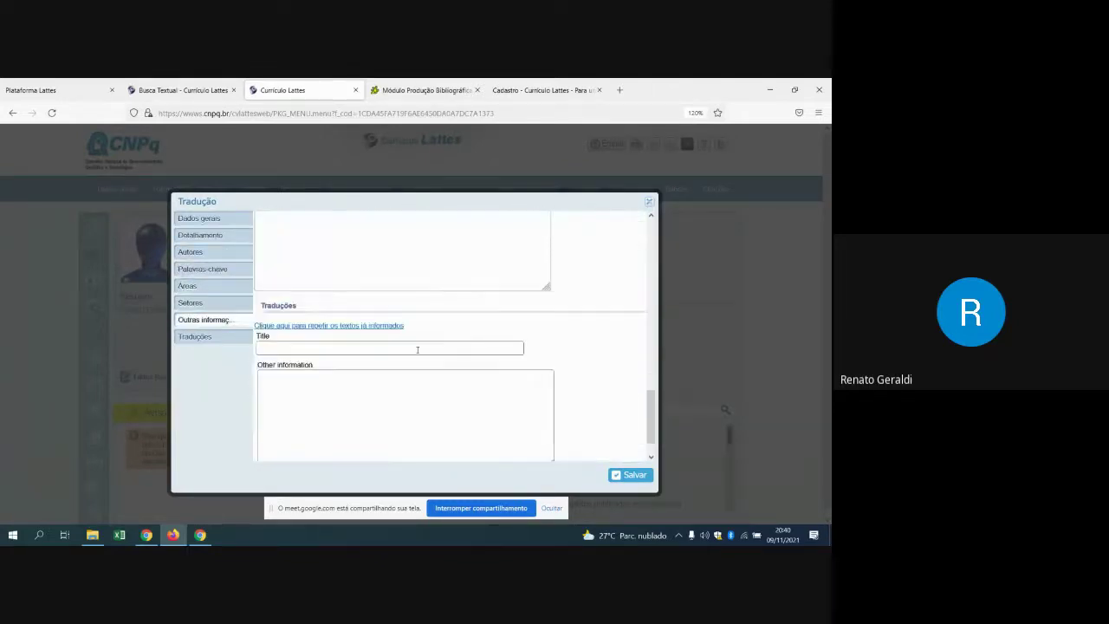
scroll(416, 349, up, 3)
scroll(417, 349, up, 10)
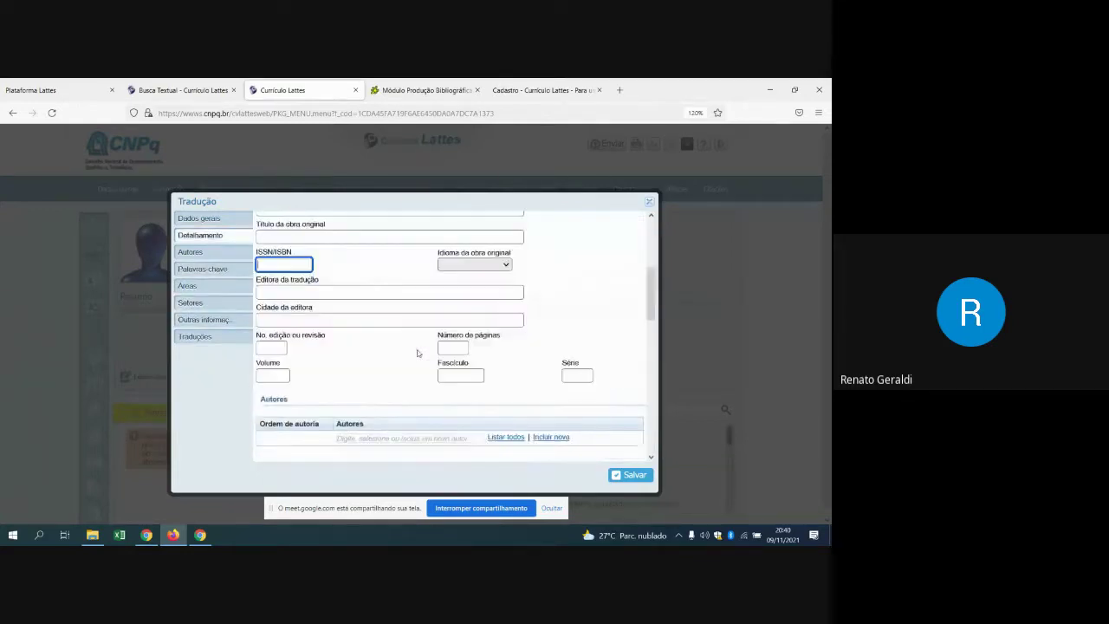
click(649, 201)
click(649, 202)
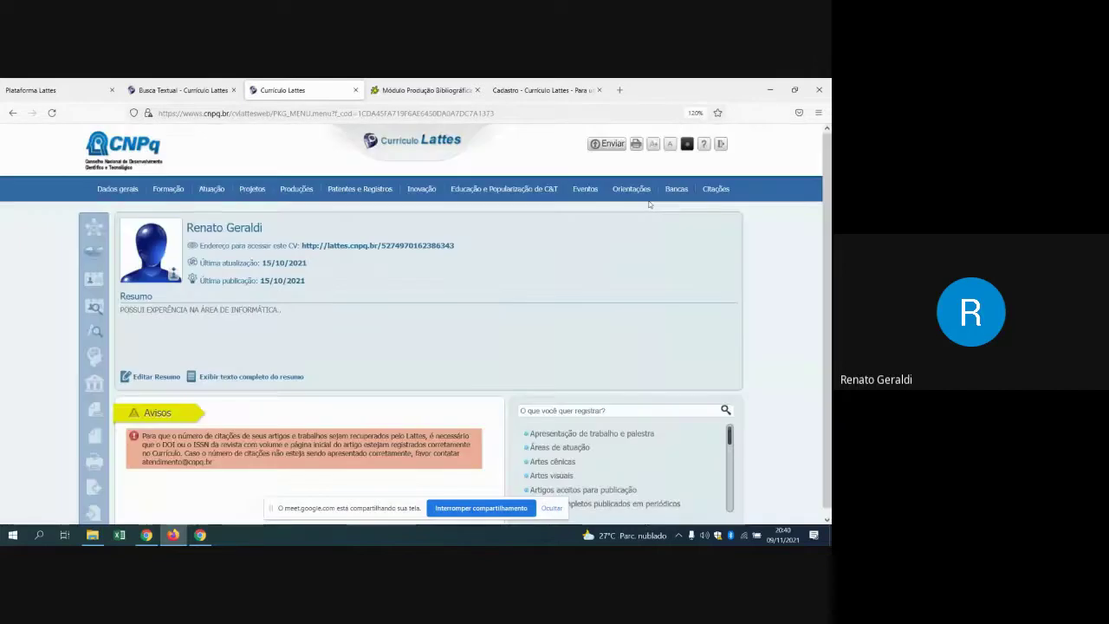
Step: Show the curriculum's production types, covering bibliographic, technical and artistic/cultural production
click(296, 188)
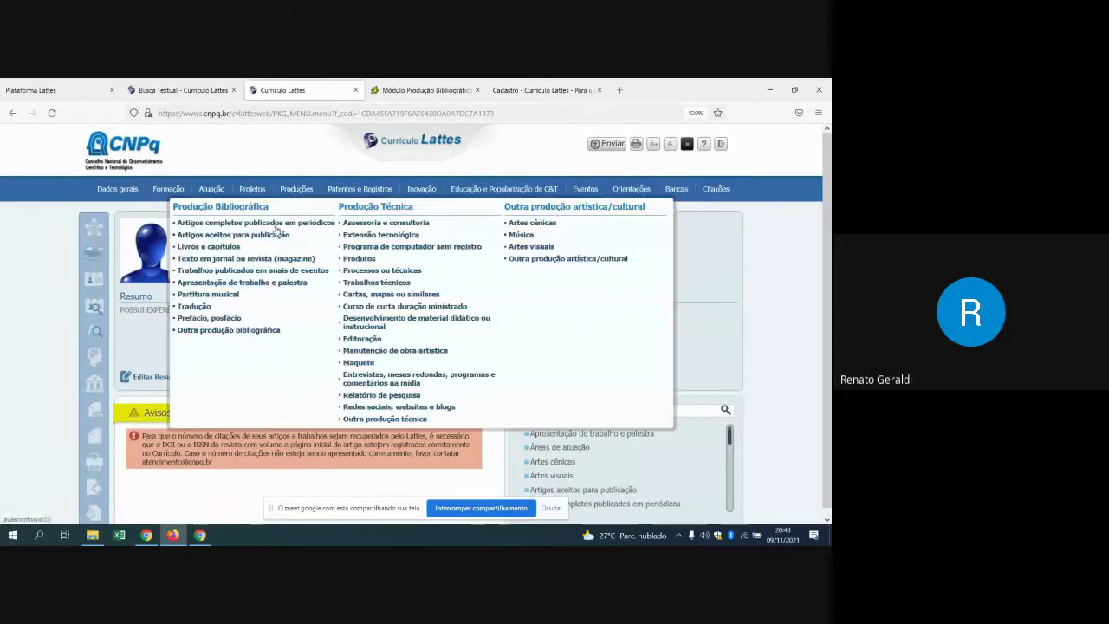
Step: Open the Prefácio, posfácio entry form, review its fields from general data to other information, and close it without saving
click(212, 319)
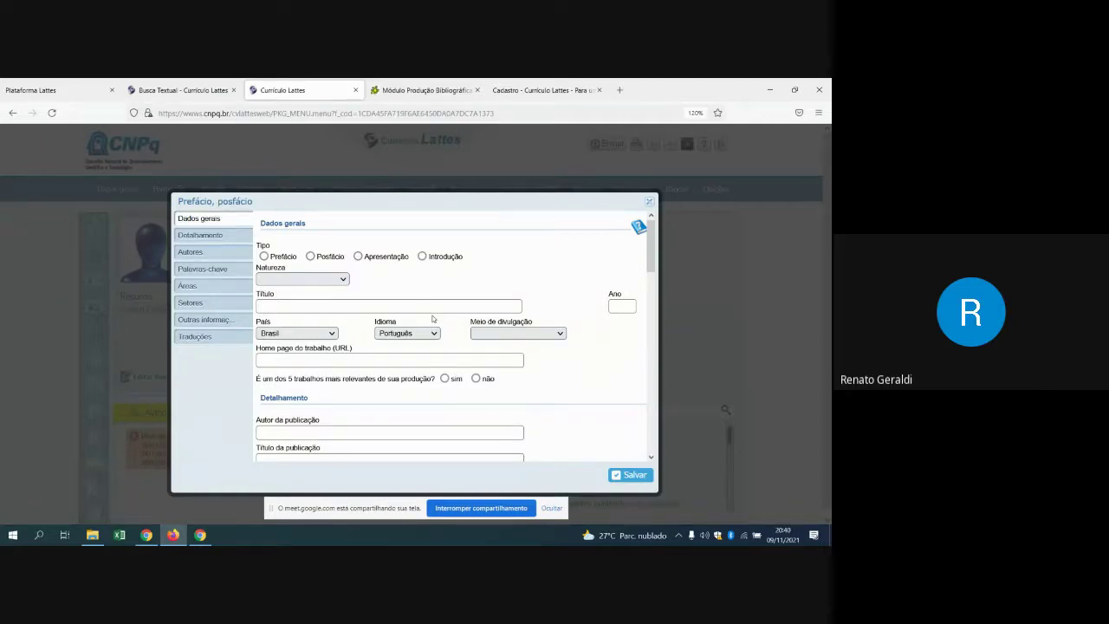
scroll(432, 319, down, 5)
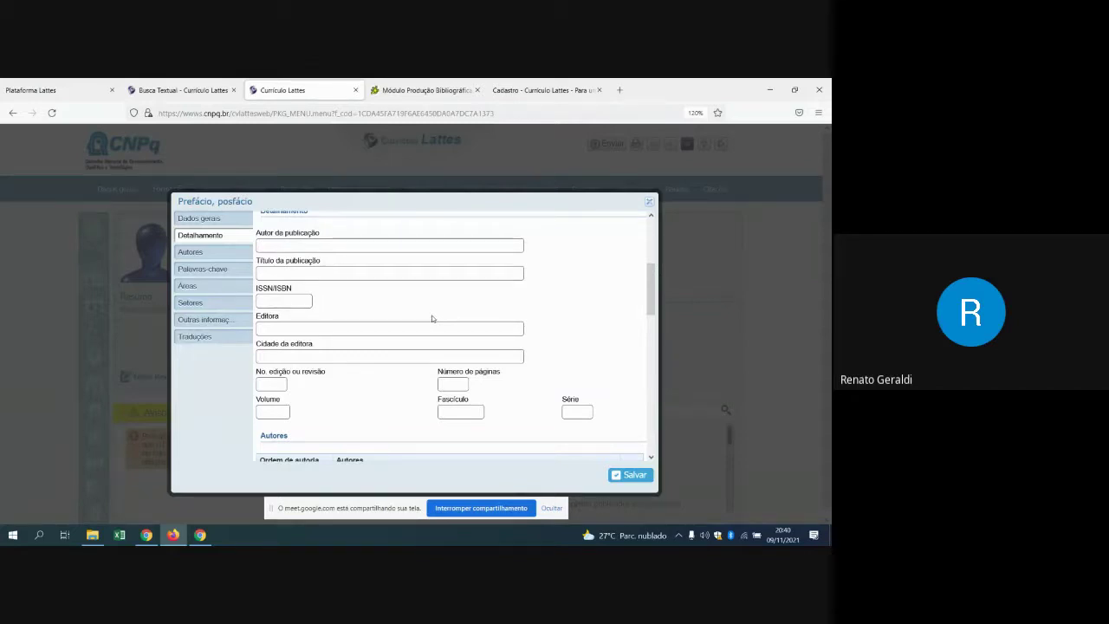
scroll(432, 317, down, 1)
scroll(372, 329, down, 2)
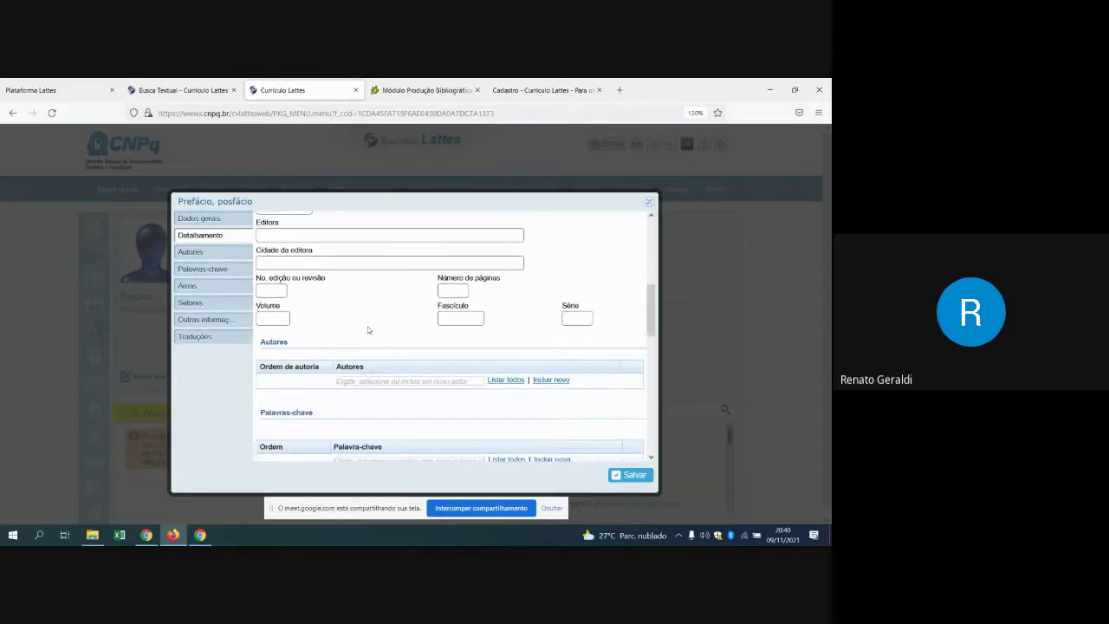
scroll(324, 324, up, 2)
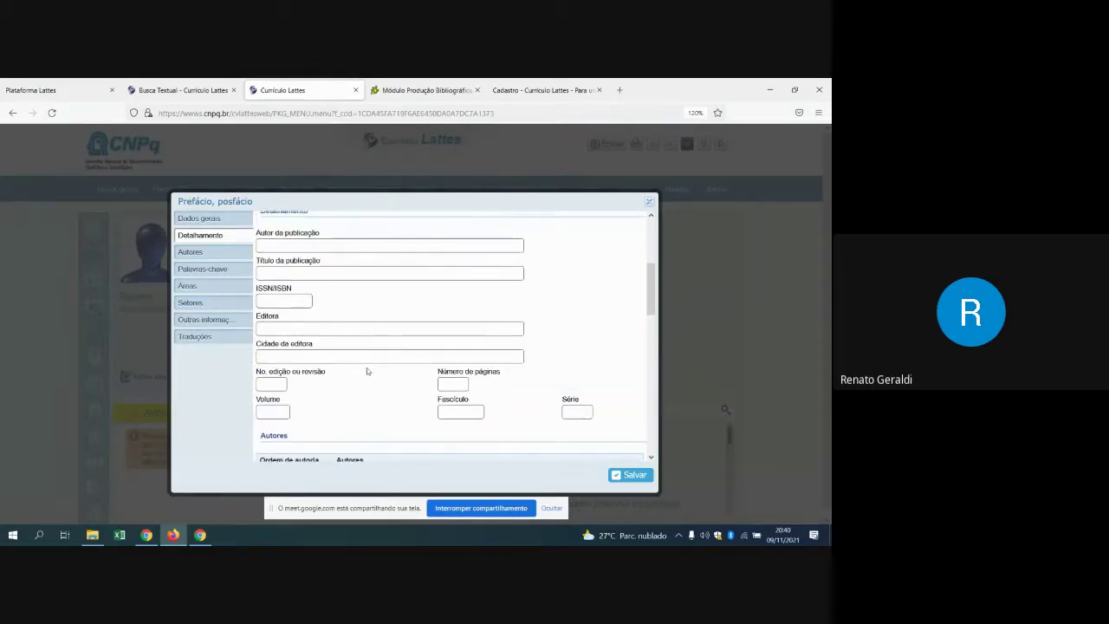
scroll(398, 389, down, 1)
scroll(397, 389, down, 1)
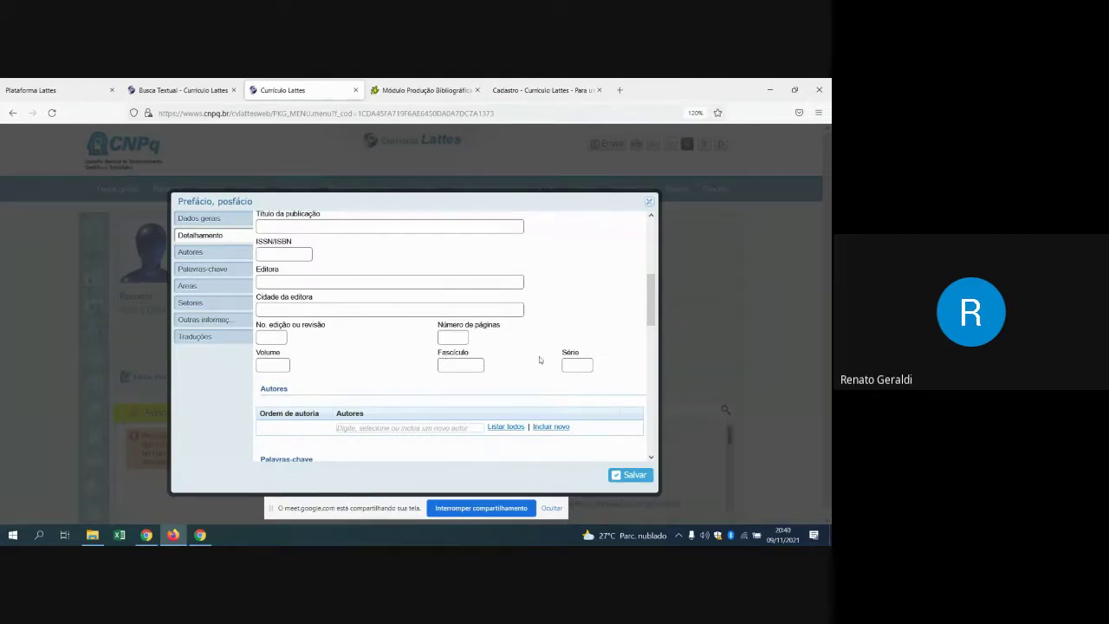
scroll(572, 364, down, 5)
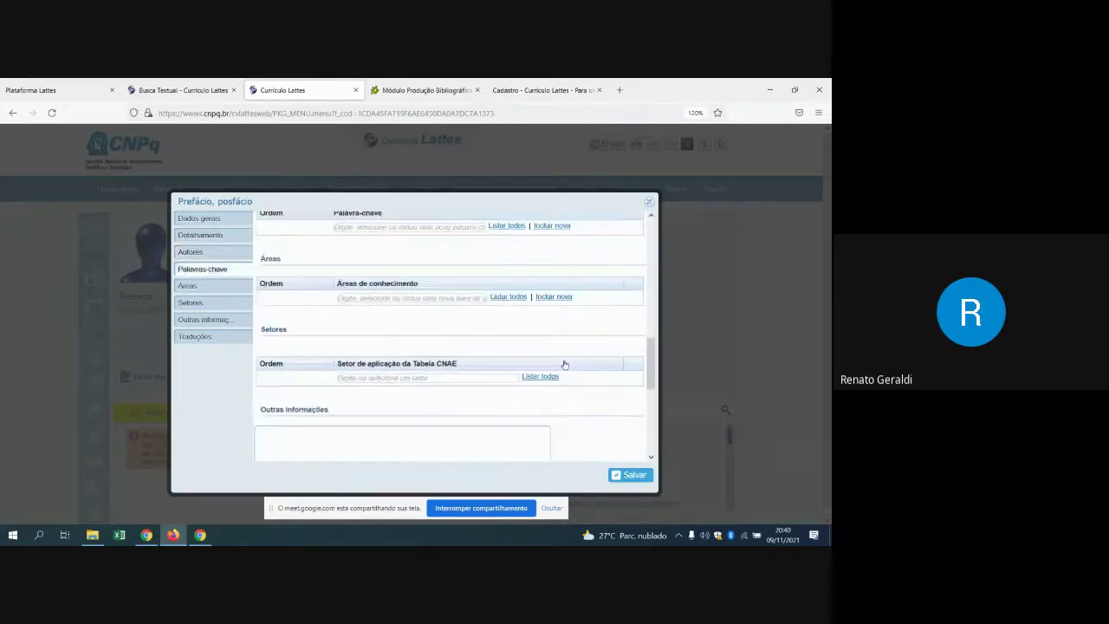
scroll(582, 346, up, 5)
click(648, 201)
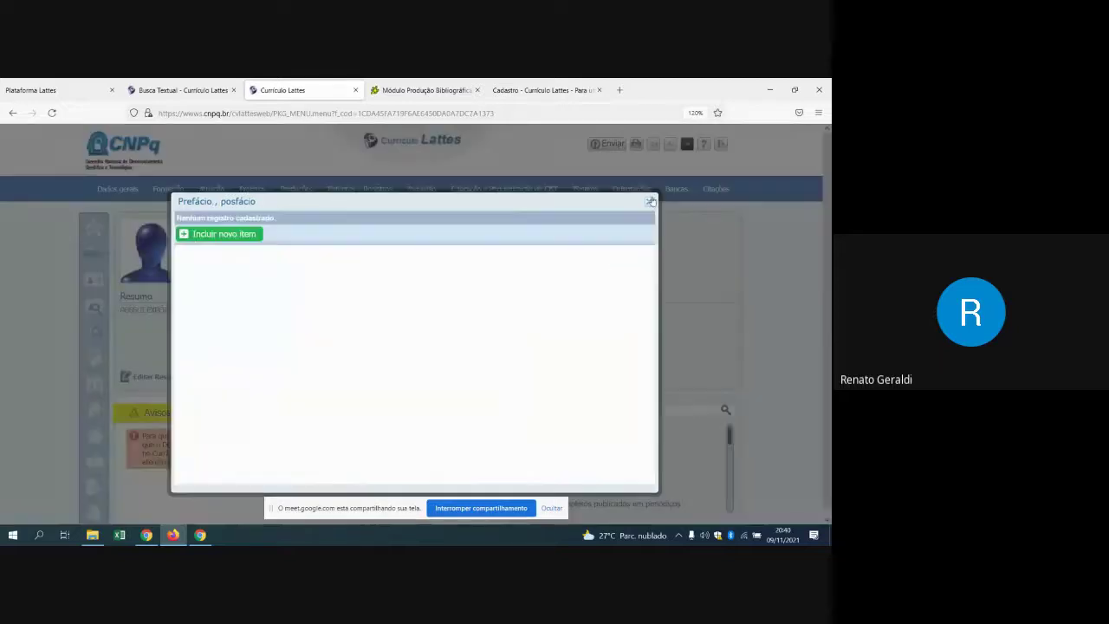
click(648, 204)
Step: Open the Outra produção bibliográfica entry form, review its fields including Natureza, and close it without saving
mouse_move(307, 191)
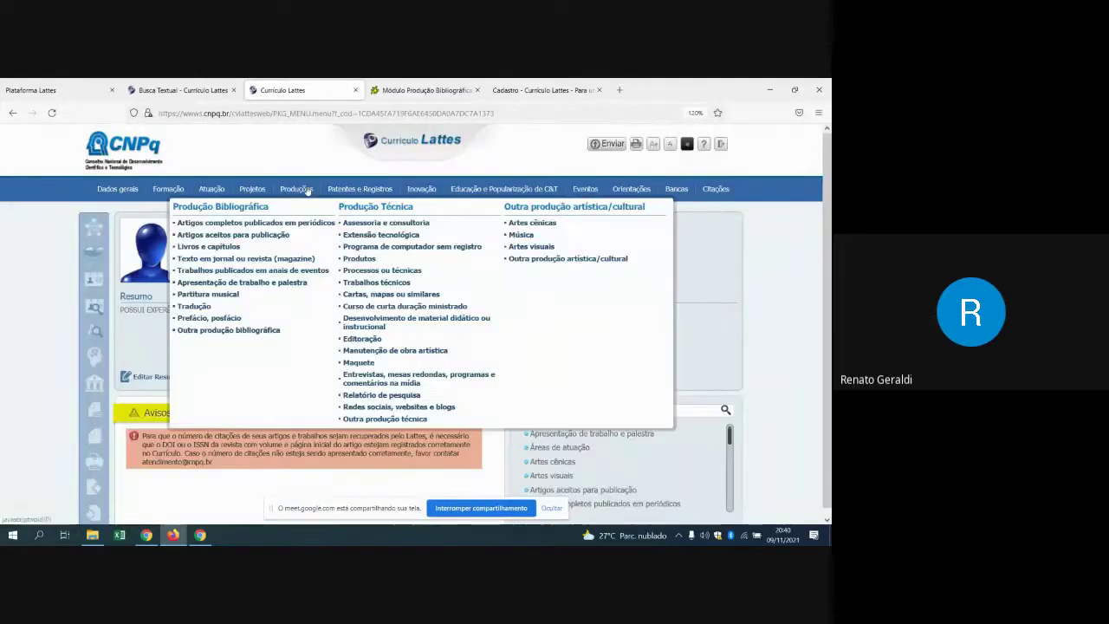
click(231, 330)
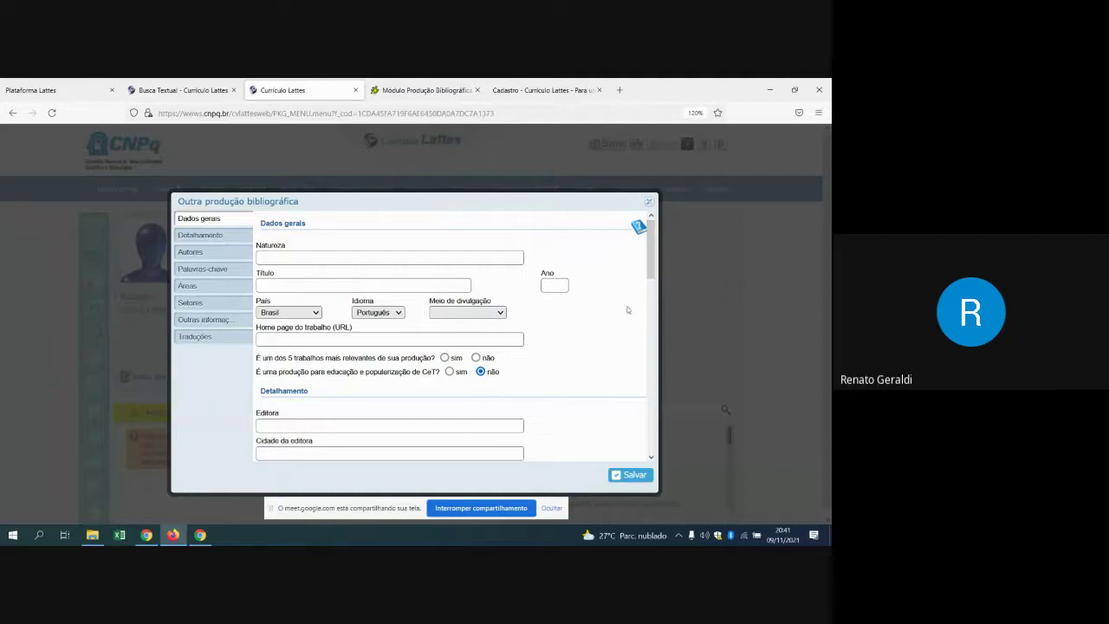
scroll(515, 334, down, 5)
scroll(516, 334, down, 5)
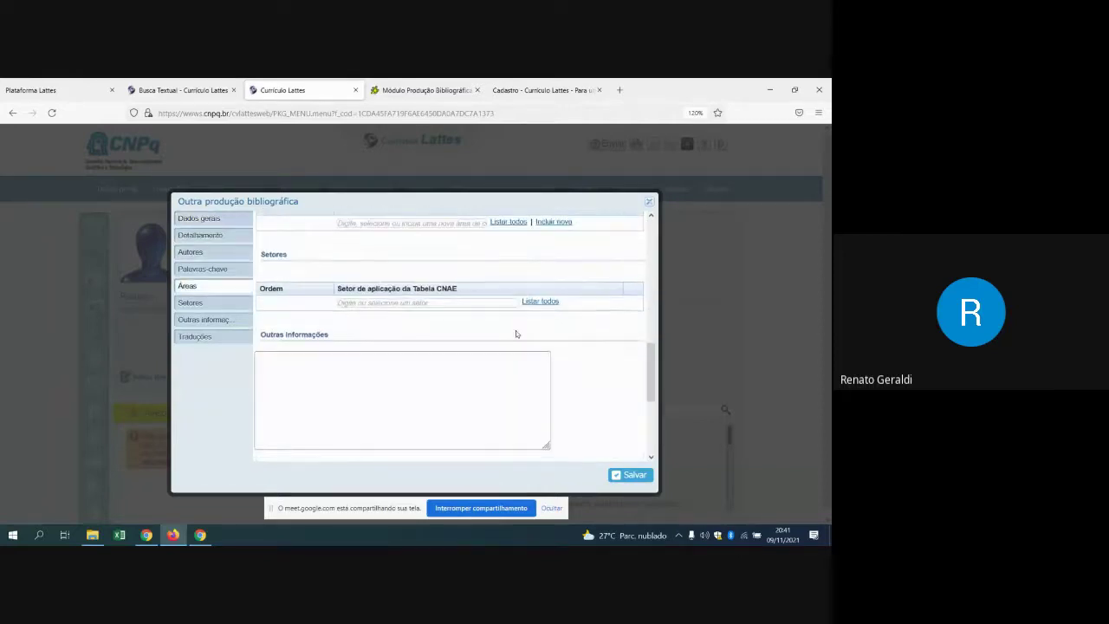
scroll(515, 334, up, 4)
scroll(515, 334, up, 6)
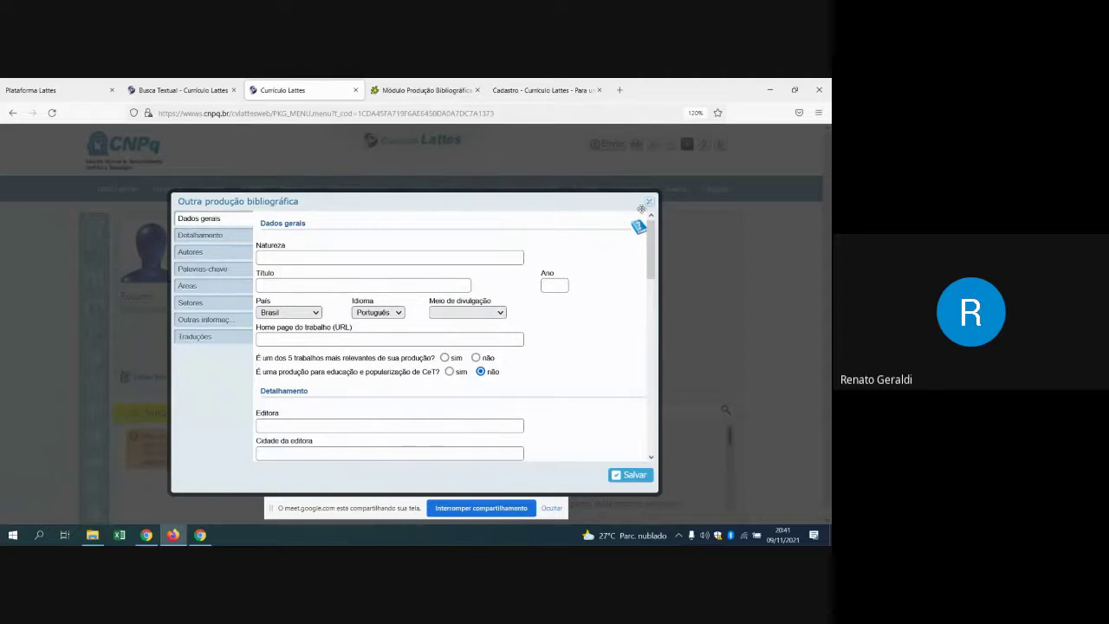
click(271, 257)
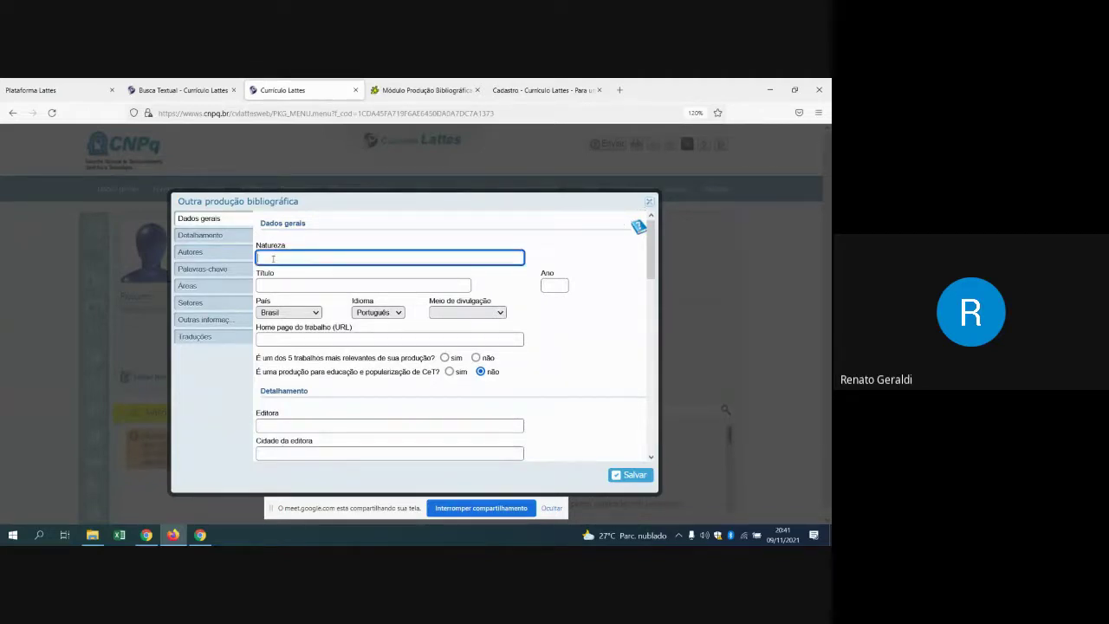
scroll(581, 326, down, 1)
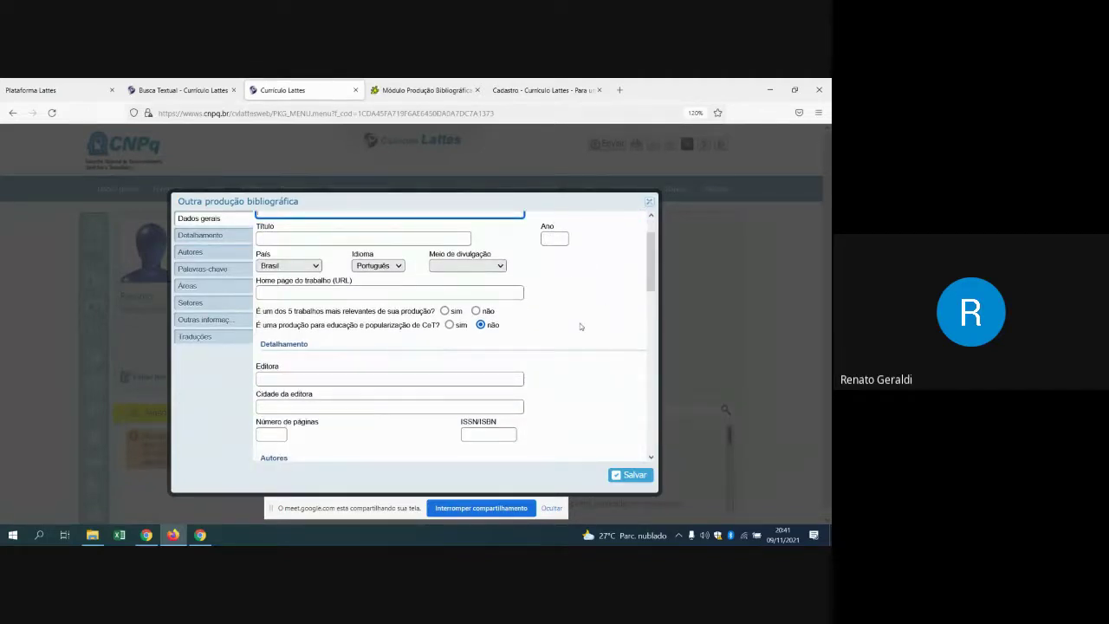
scroll(577, 310, up, 1)
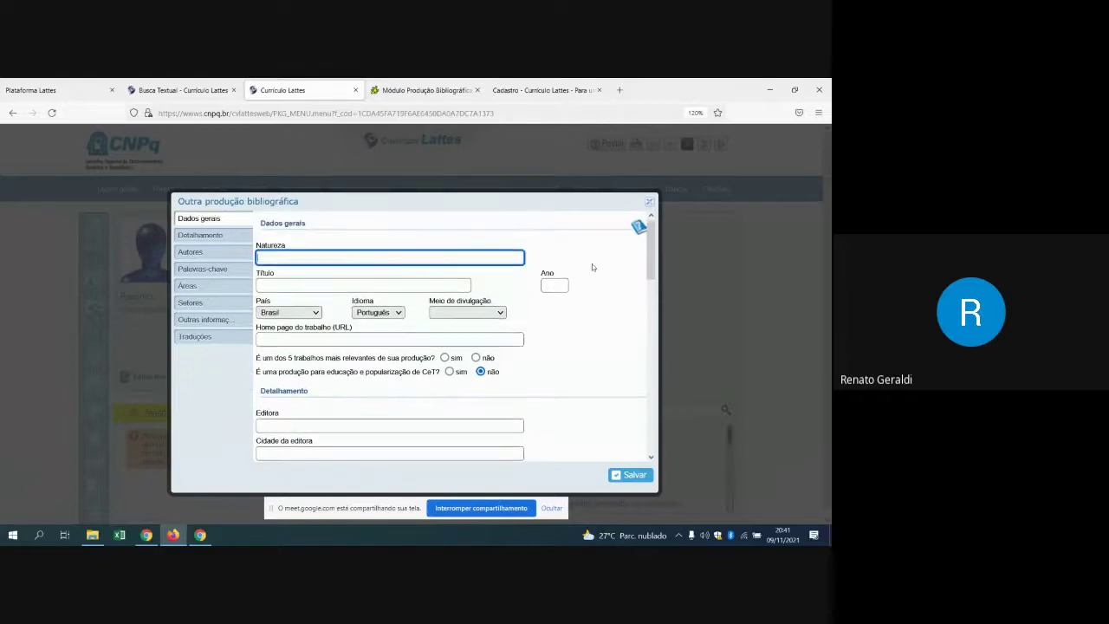
click(650, 203)
Step: Start a new item in the Projetos de pesquisa list
mouse_move(291, 191)
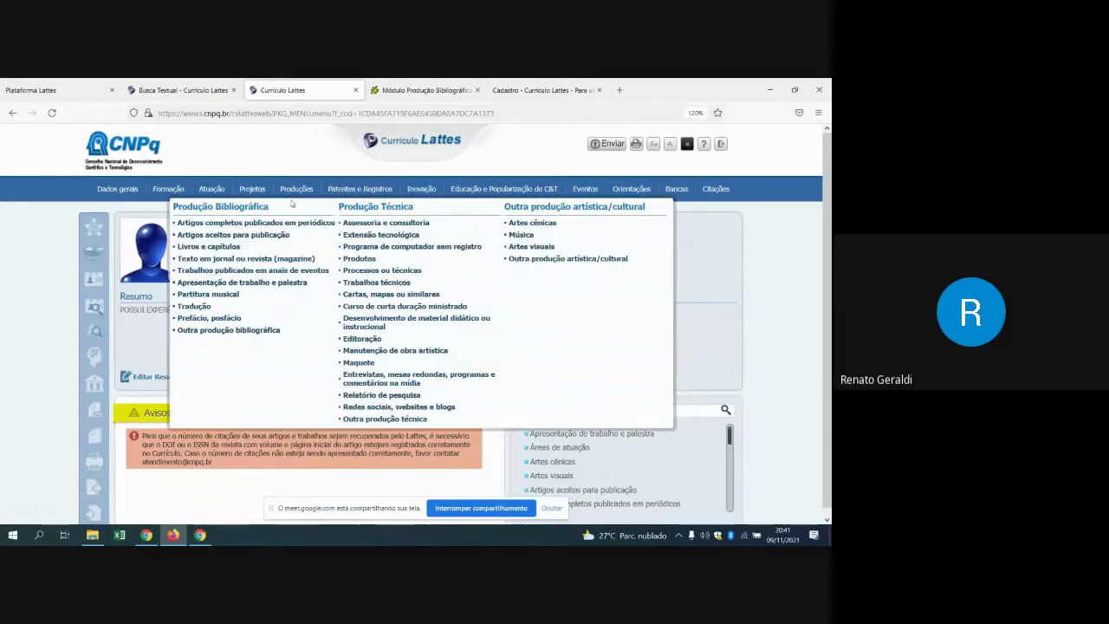
mouse_move(252, 192)
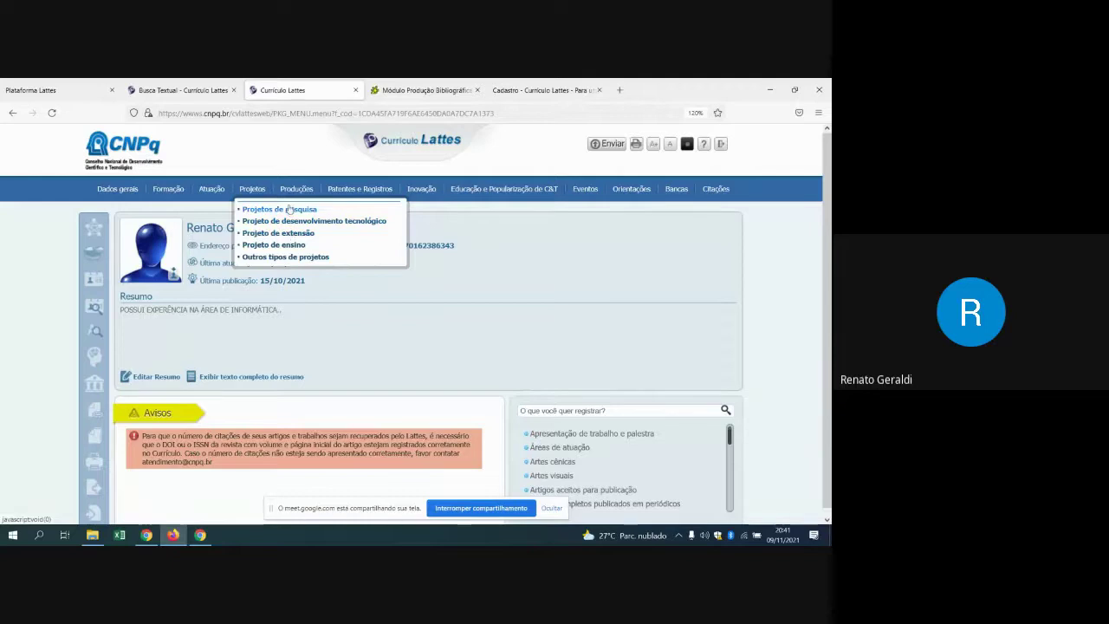
click(289, 212)
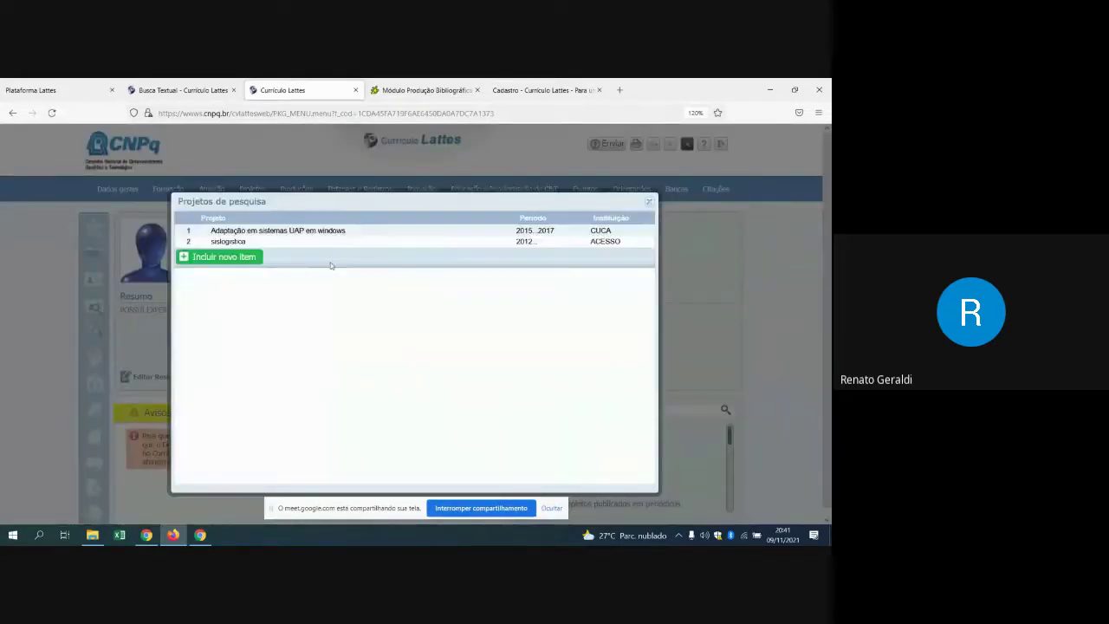
click(222, 255)
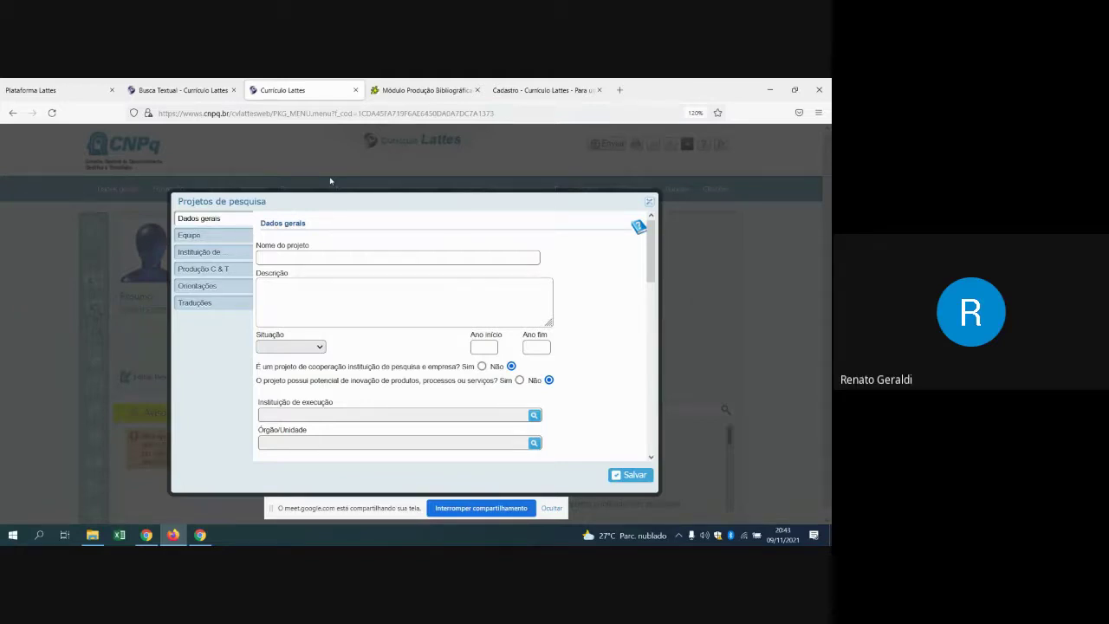
Step: Examine the new research project's name, description, Situação options, and start and end year fields
click(315, 258)
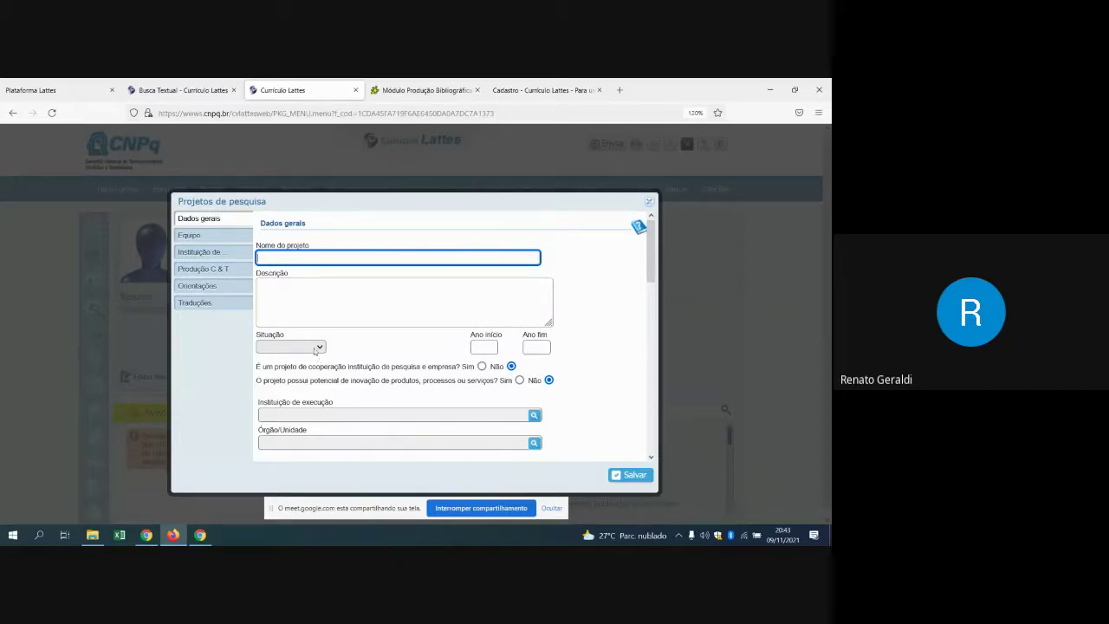
click(297, 286)
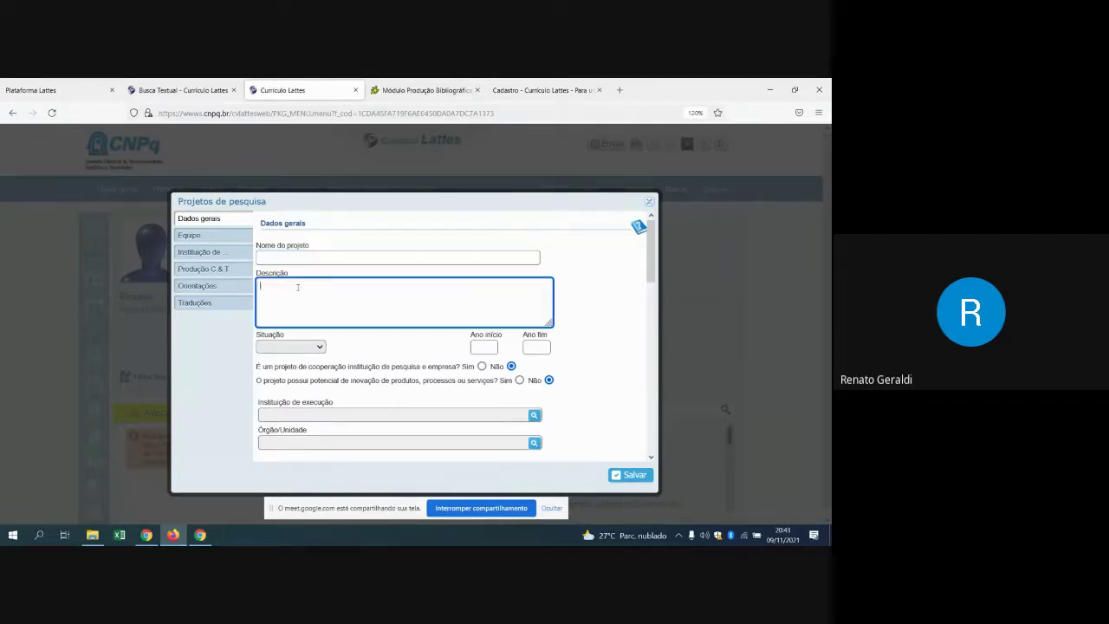
scroll(335, 326, down, 1)
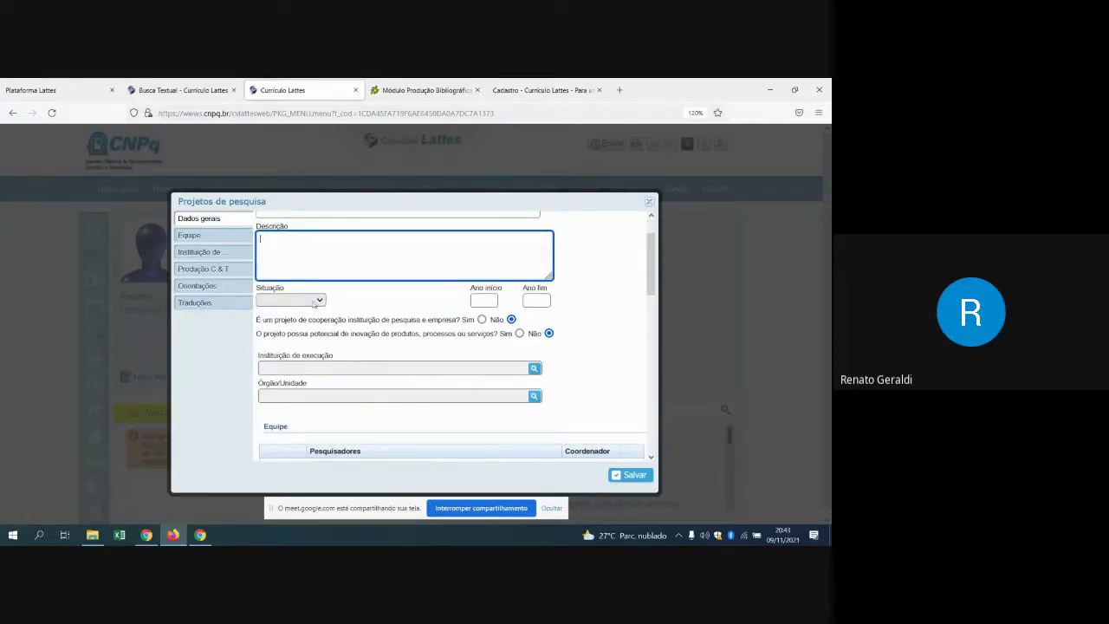
click(315, 301)
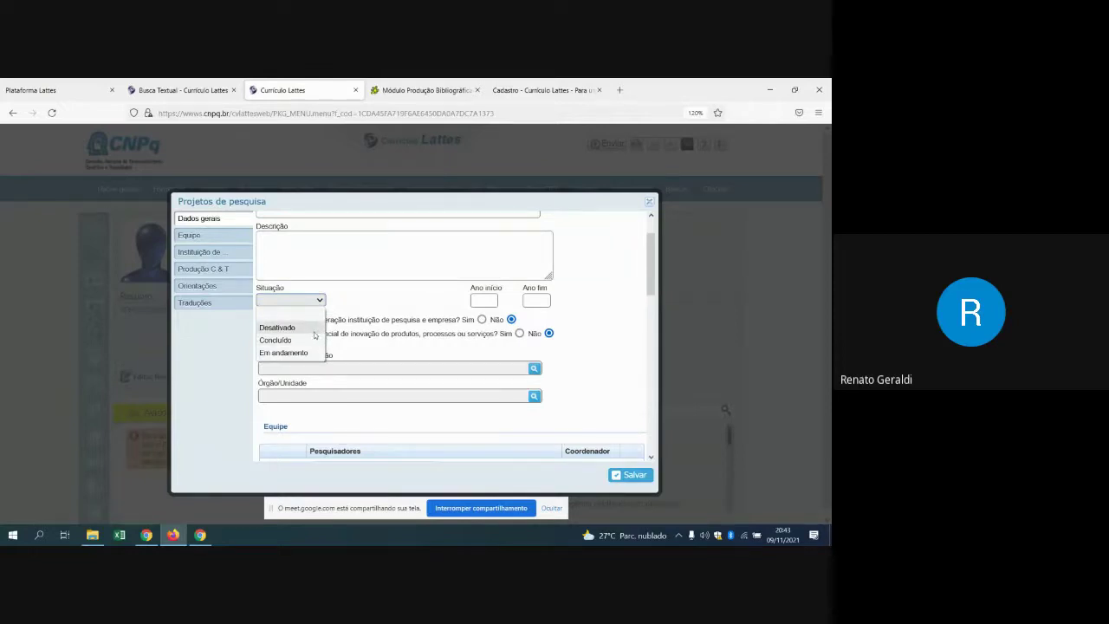
click(475, 298)
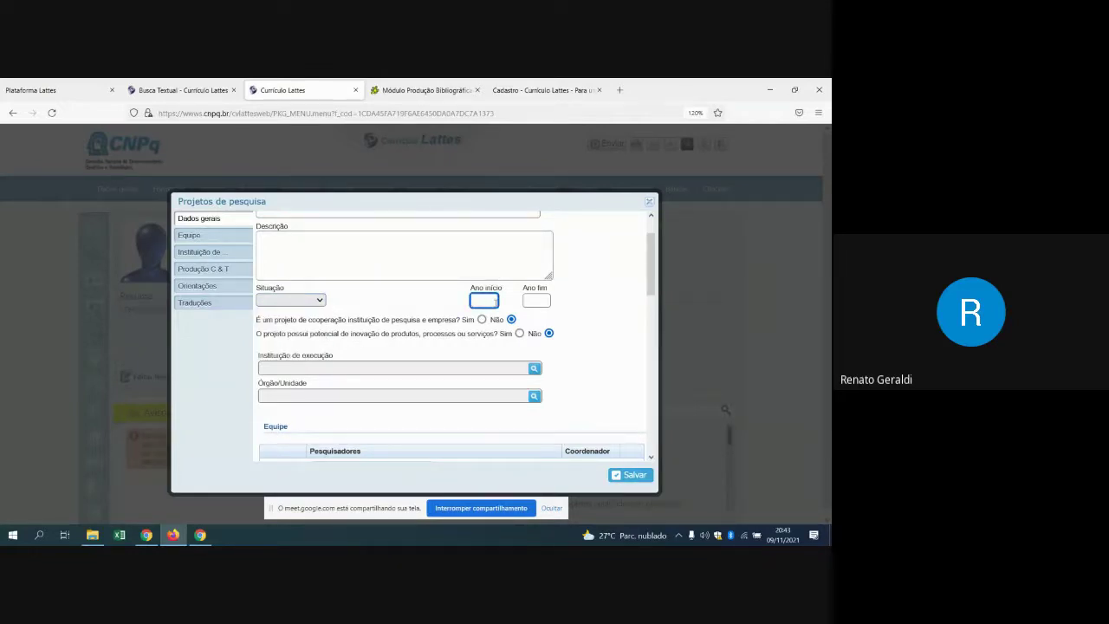
click(538, 300)
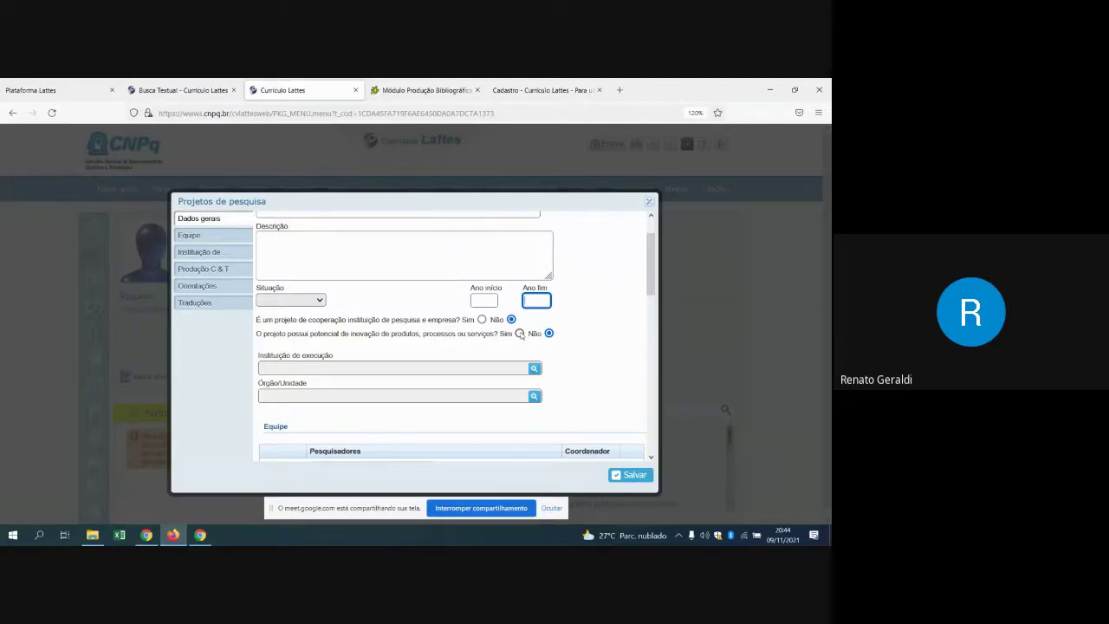
Step: Set the project's Instituição de execução to the registered Universidade Estadual Paulista Júlio de Mesquita Filho (SP)
scroll(504, 342, down, 2)
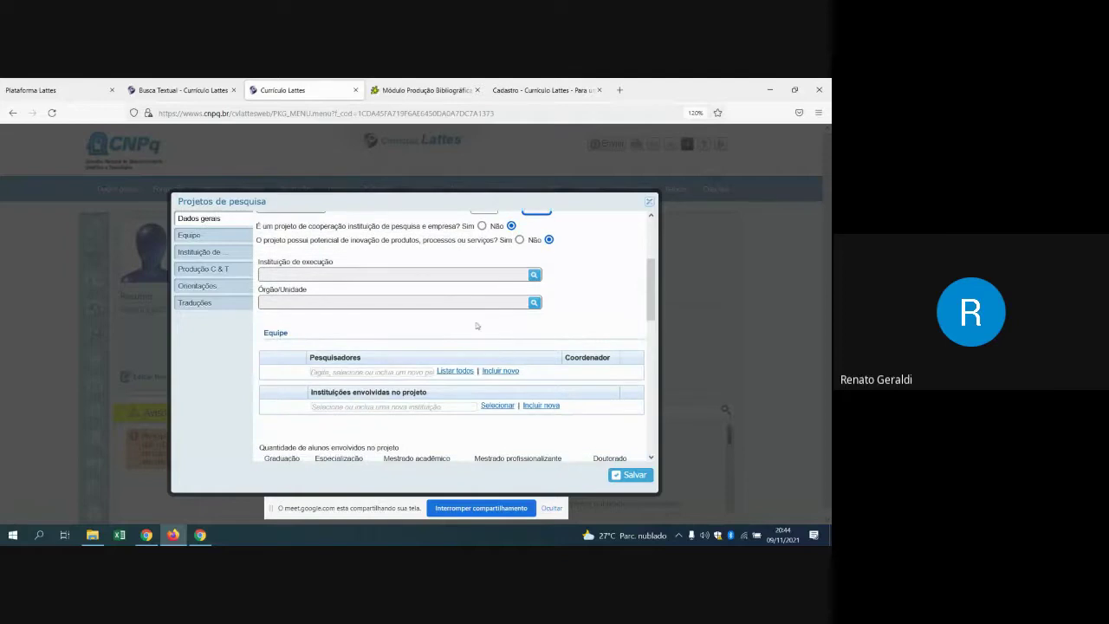
click(534, 275)
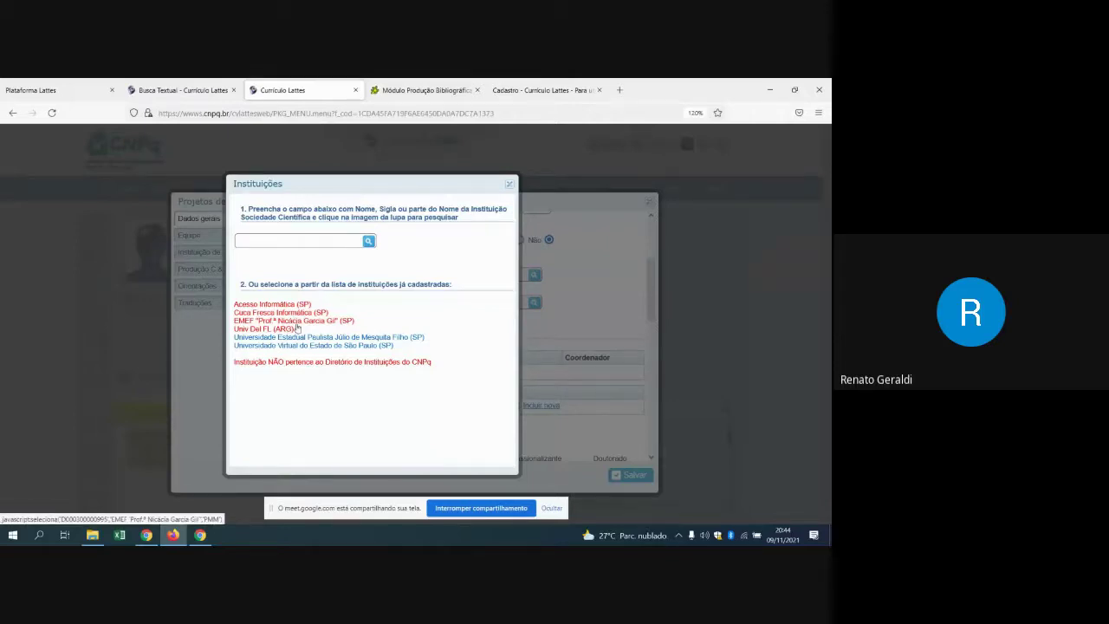
click(508, 184)
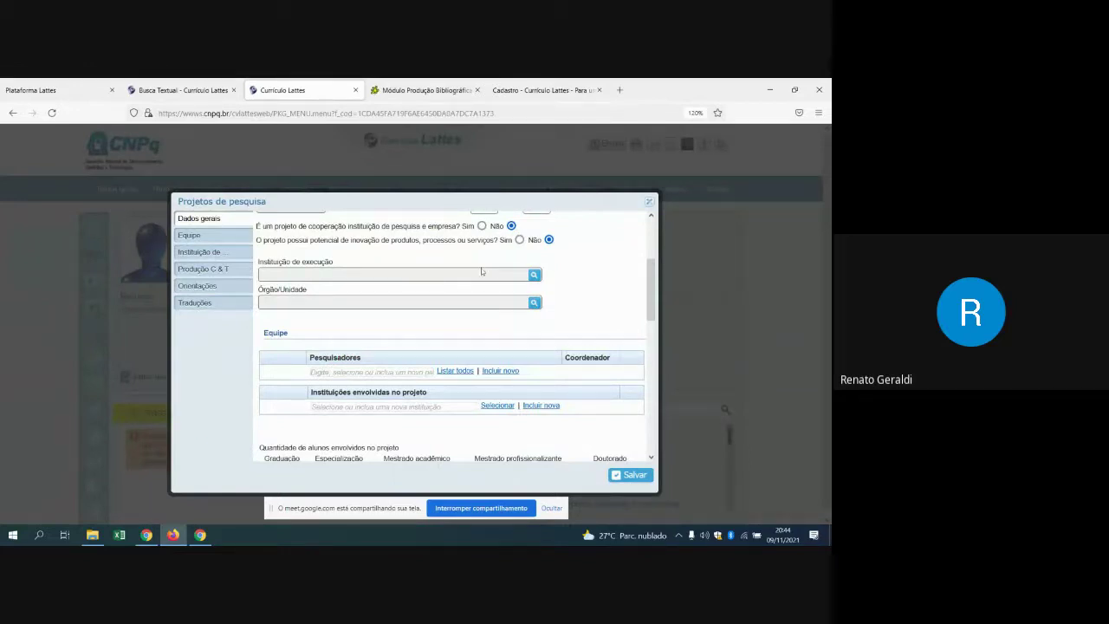
click(535, 274)
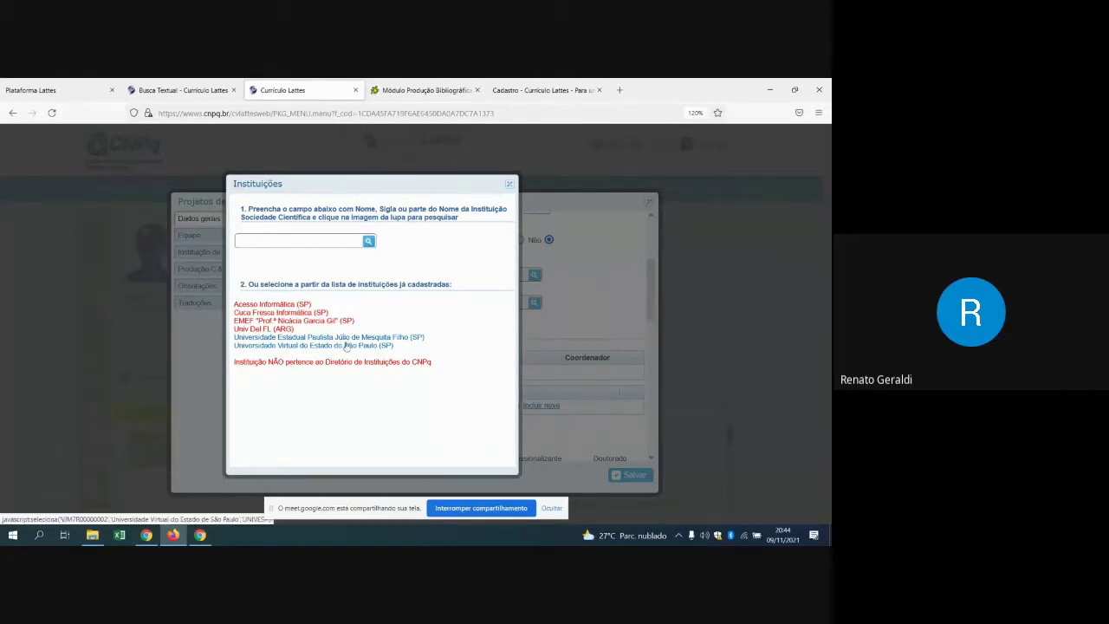
click(406, 337)
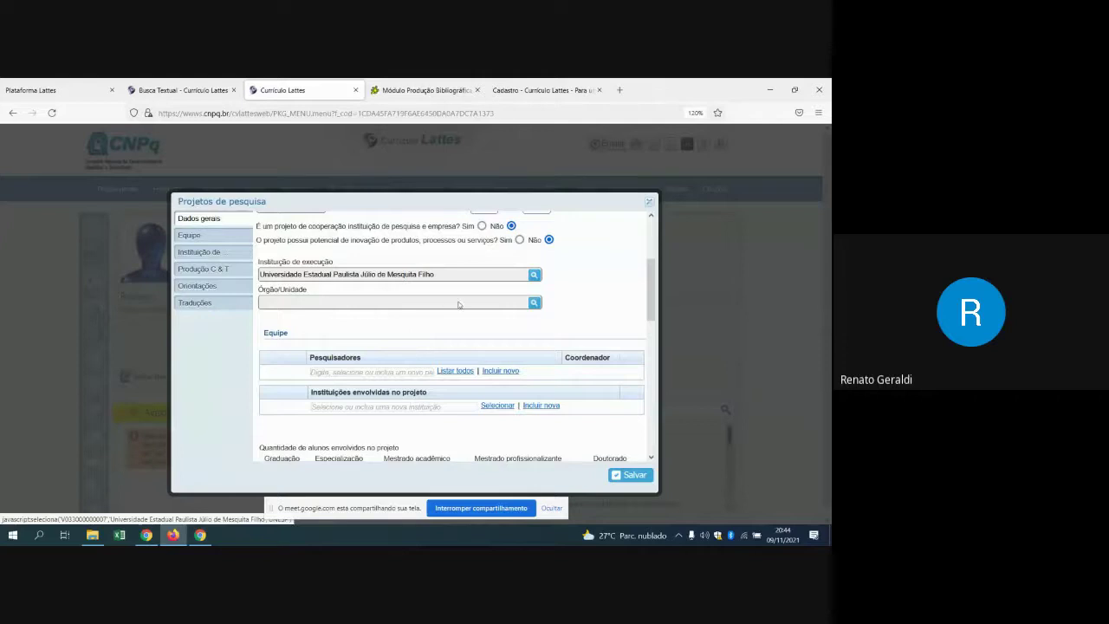
Step: Set the project's Órgão/Unidade to Faculdade de Filosofia e Ciências - Campus de Marília
click(534, 302)
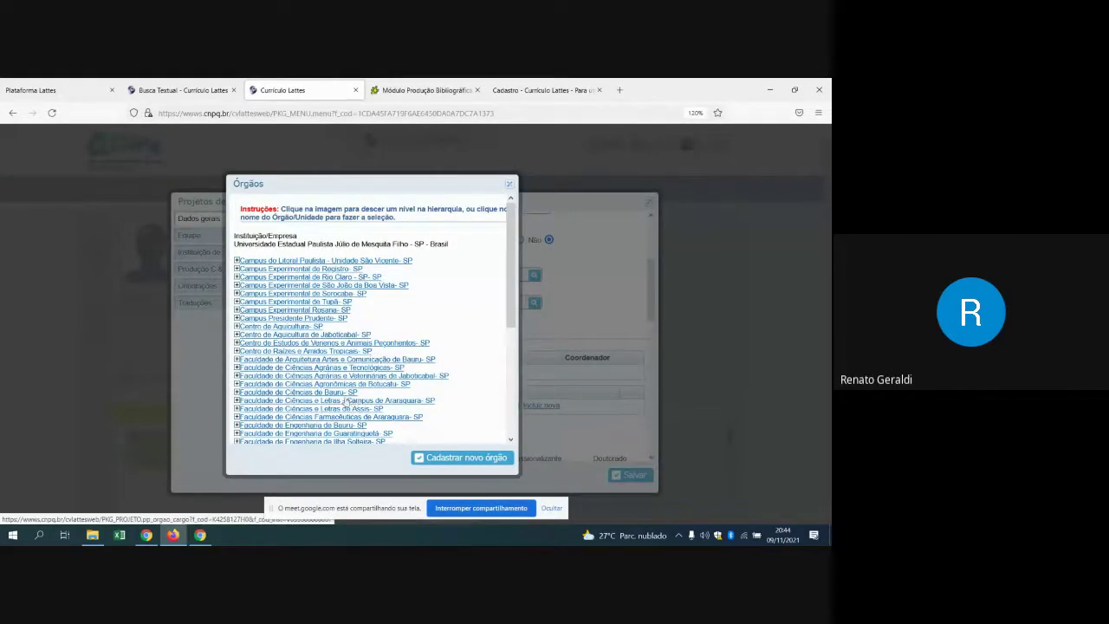
scroll(332, 385, down, 1)
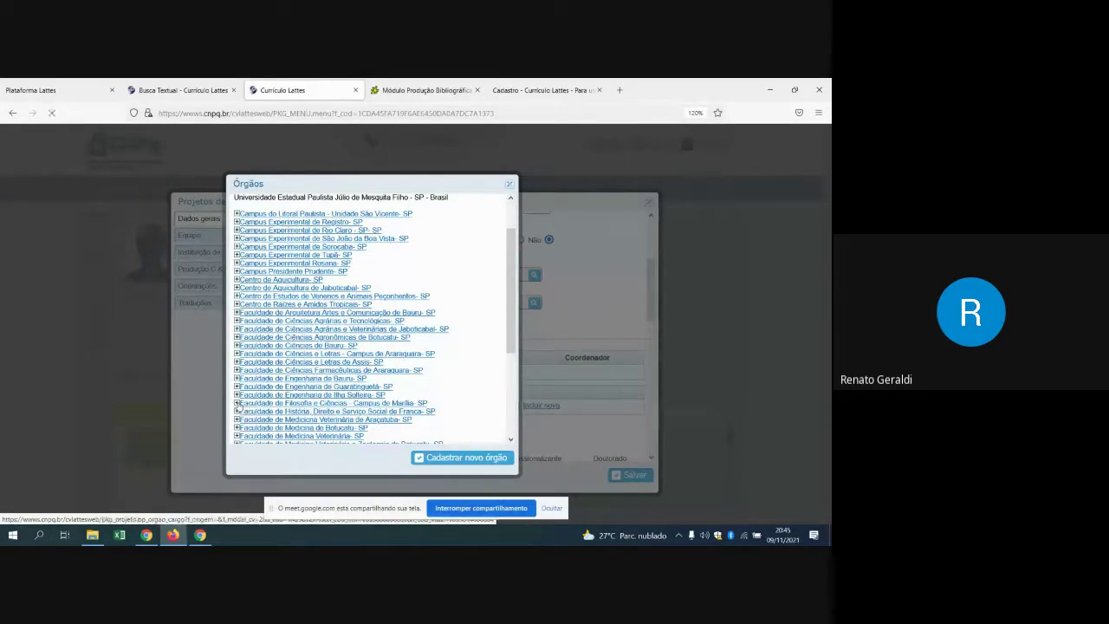
scroll(237, 406, up, 1)
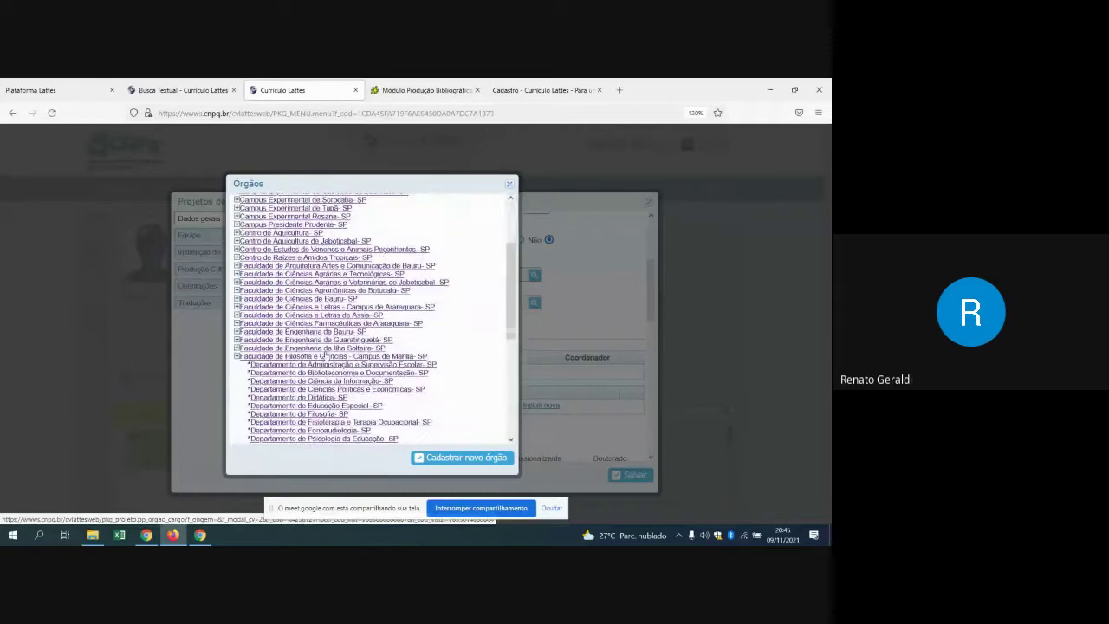
scroll(326, 354, down, 1)
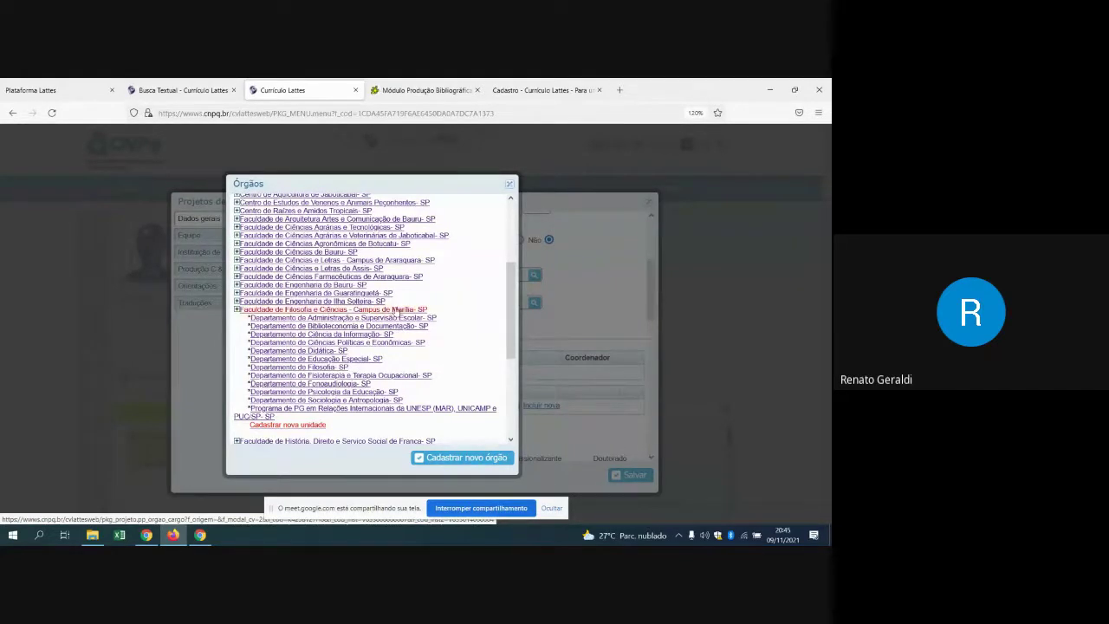
click(396, 311)
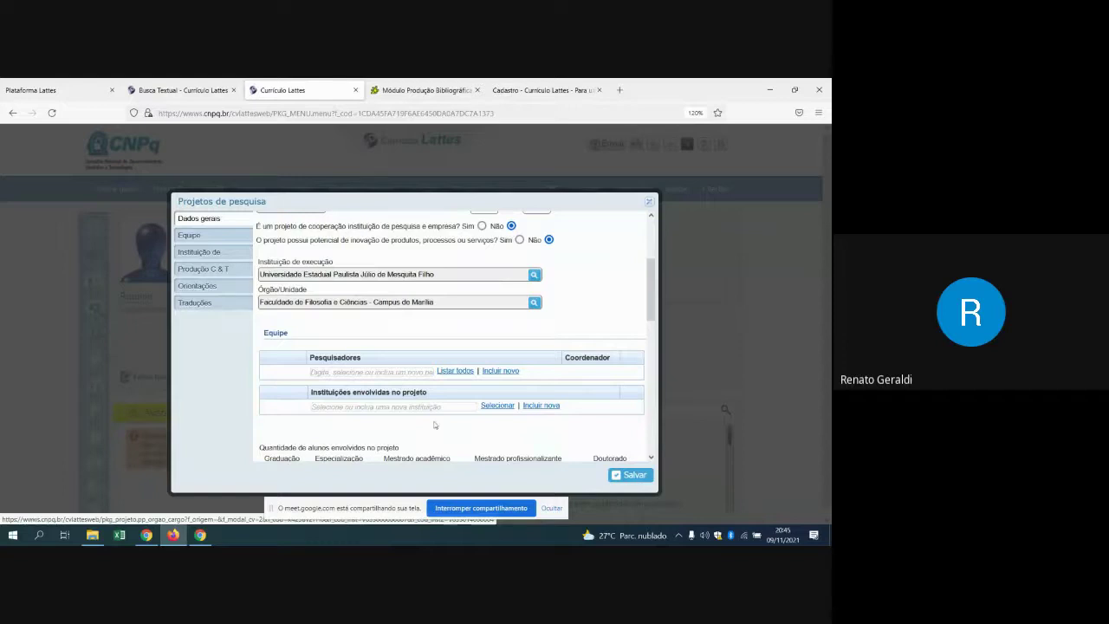
scroll(446, 407, down, 2)
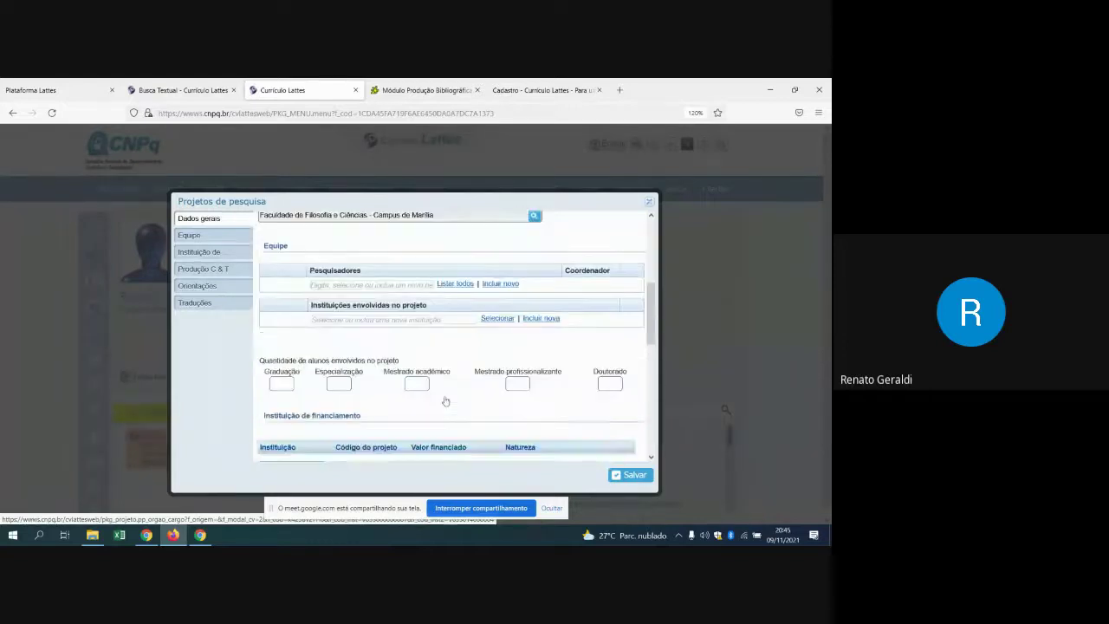
Step: Add the curriculum owner to the project's Pesquisadores and open that researcher's Coordenador options
click(464, 276)
click(340, 347)
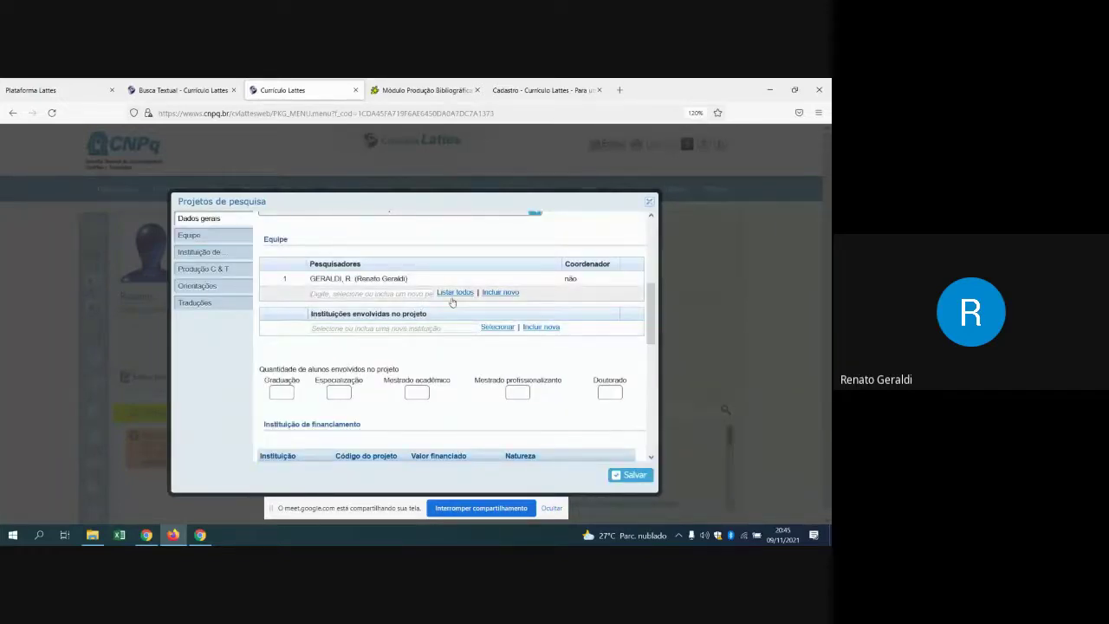
scroll(529, 320, up, 1)
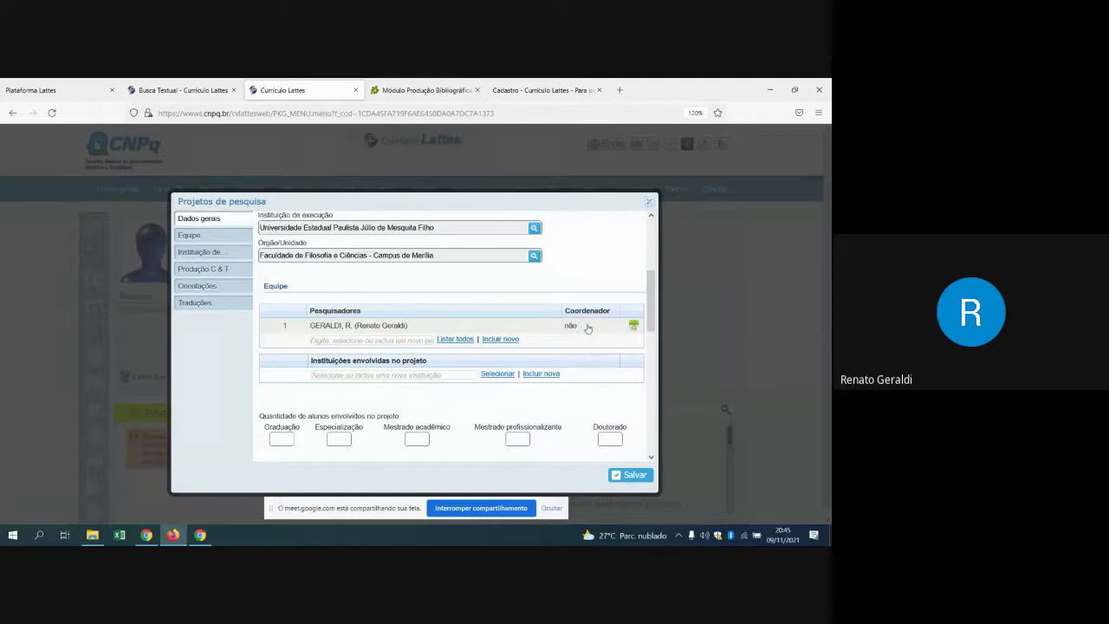
click(577, 327)
click(595, 326)
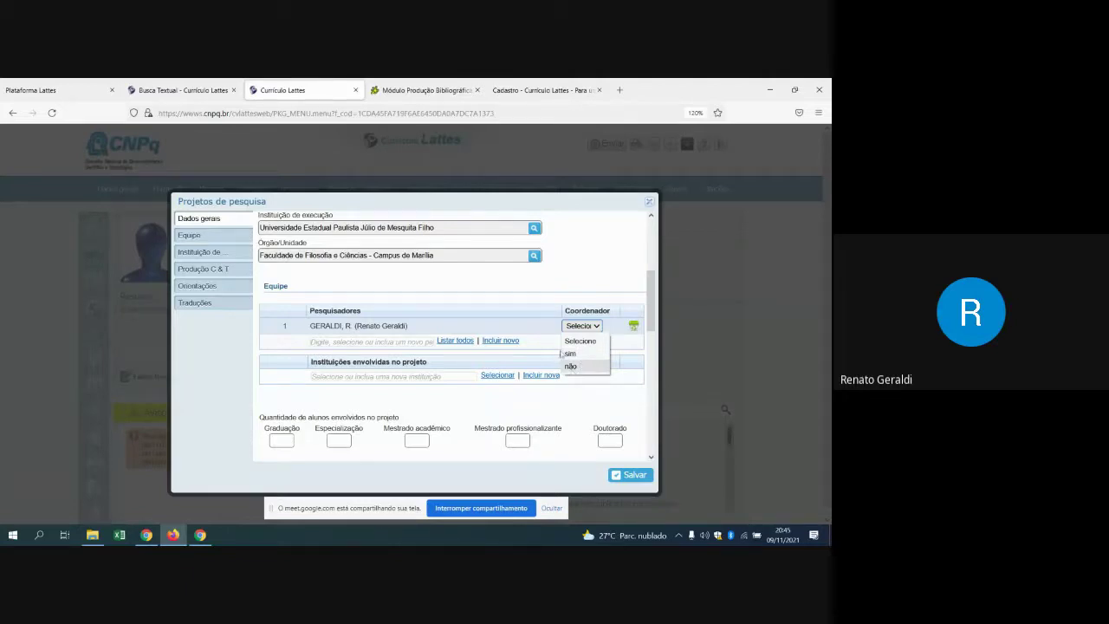
Step: Check the forms for selecting a registered institution and including a new one under Instituições envolvidas no projeto
scroll(512, 404, down, 1)
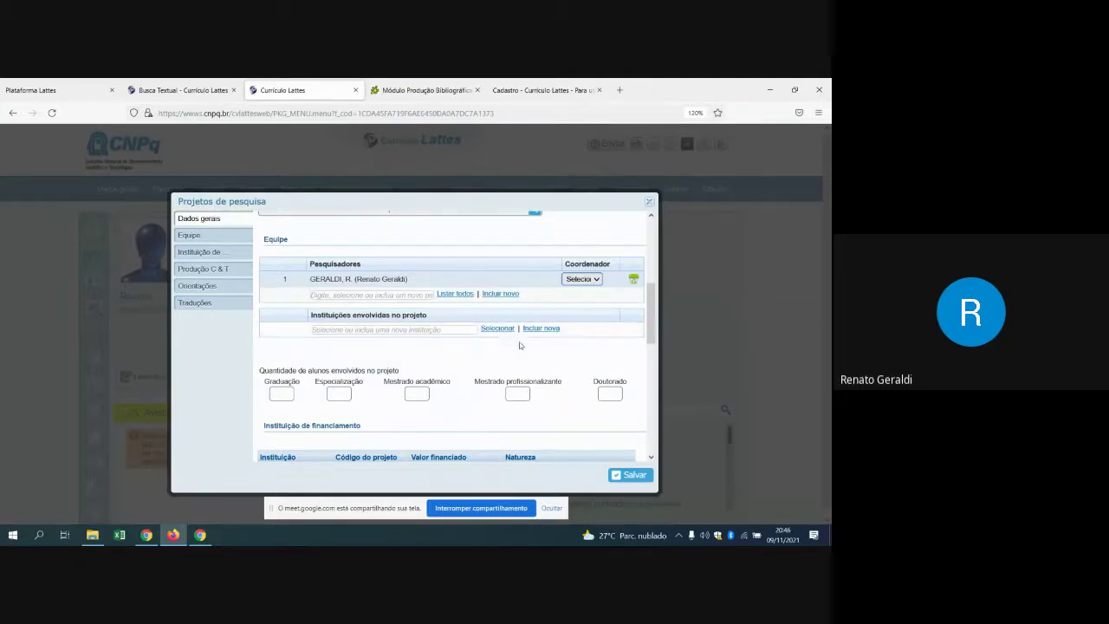
click(498, 329)
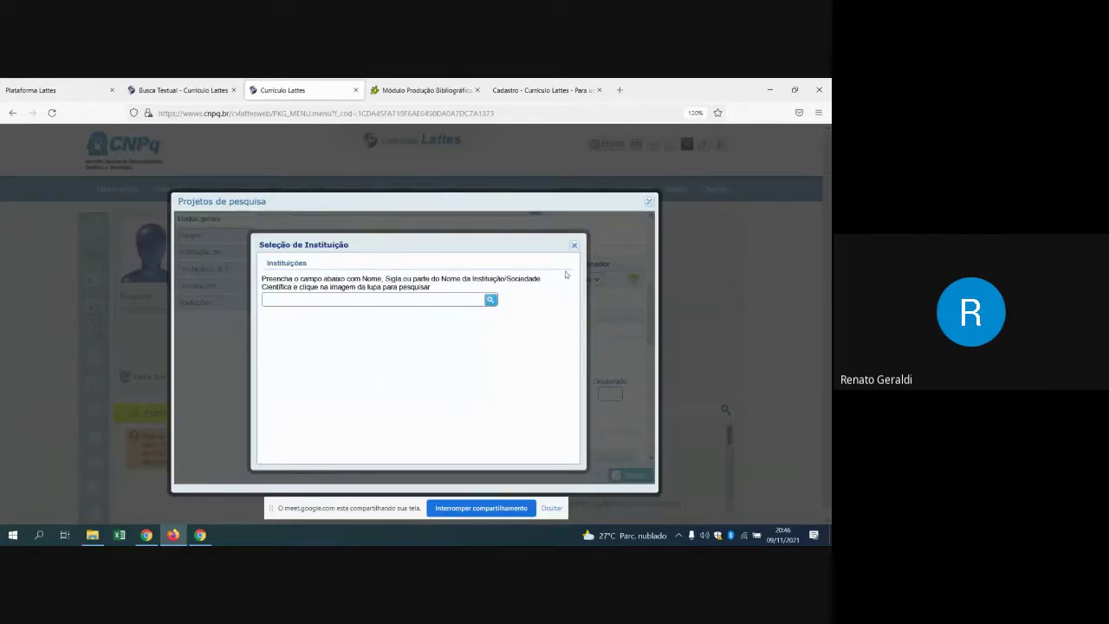
click(574, 246)
click(544, 328)
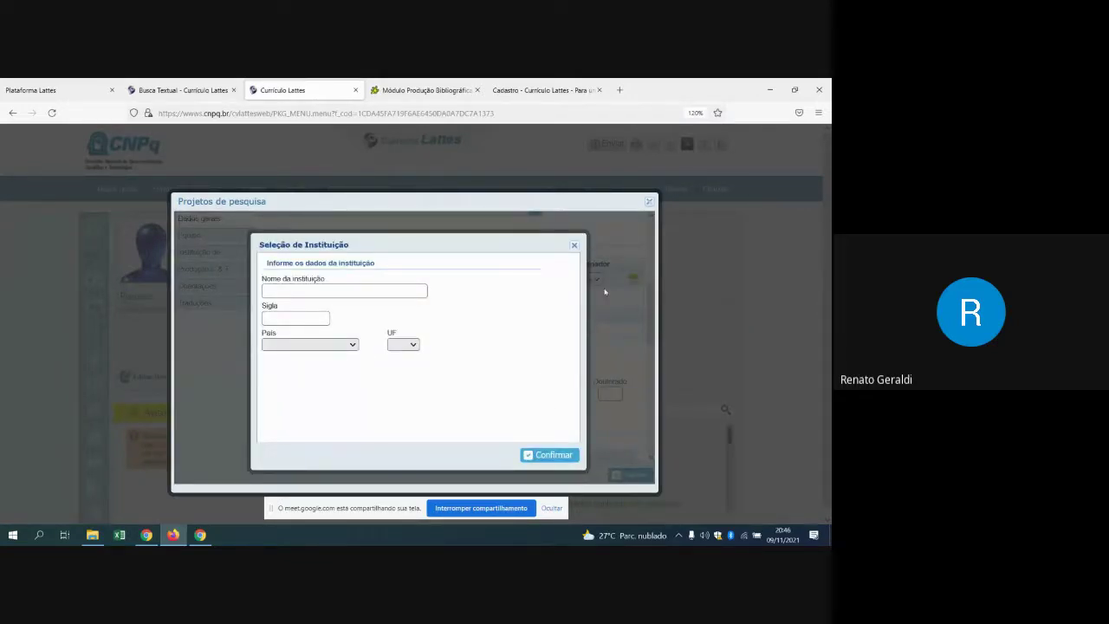
click(574, 245)
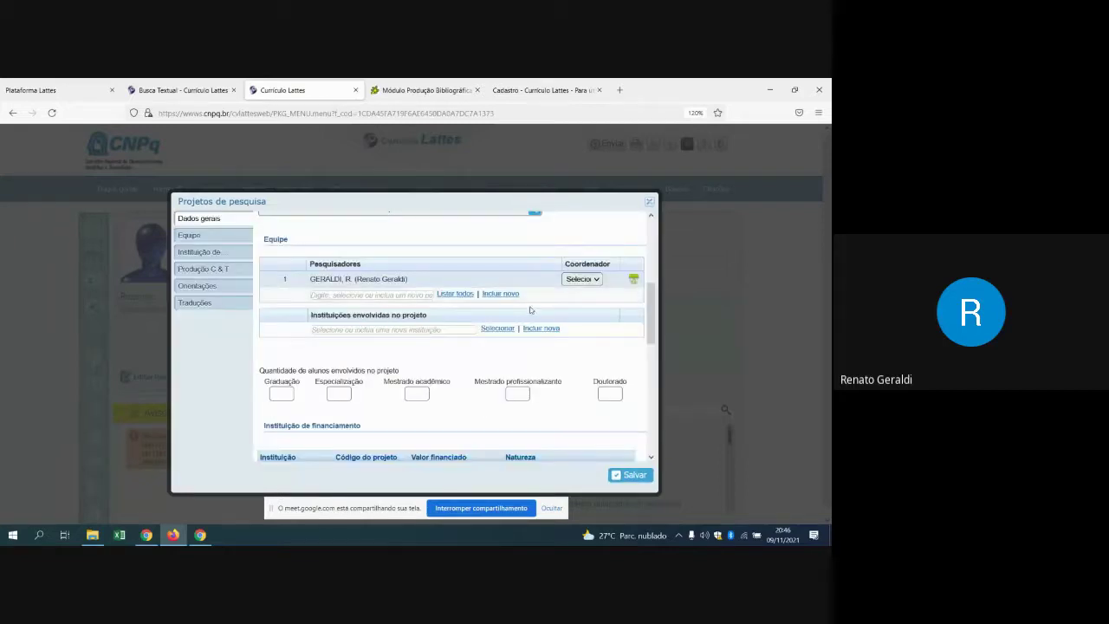
Step: Examine the Quantidade de alunos envolvidos no projeto fields, from Graduação to Doutorado
scroll(448, 413, down, 1)
scroll(448, 414, down, 2)
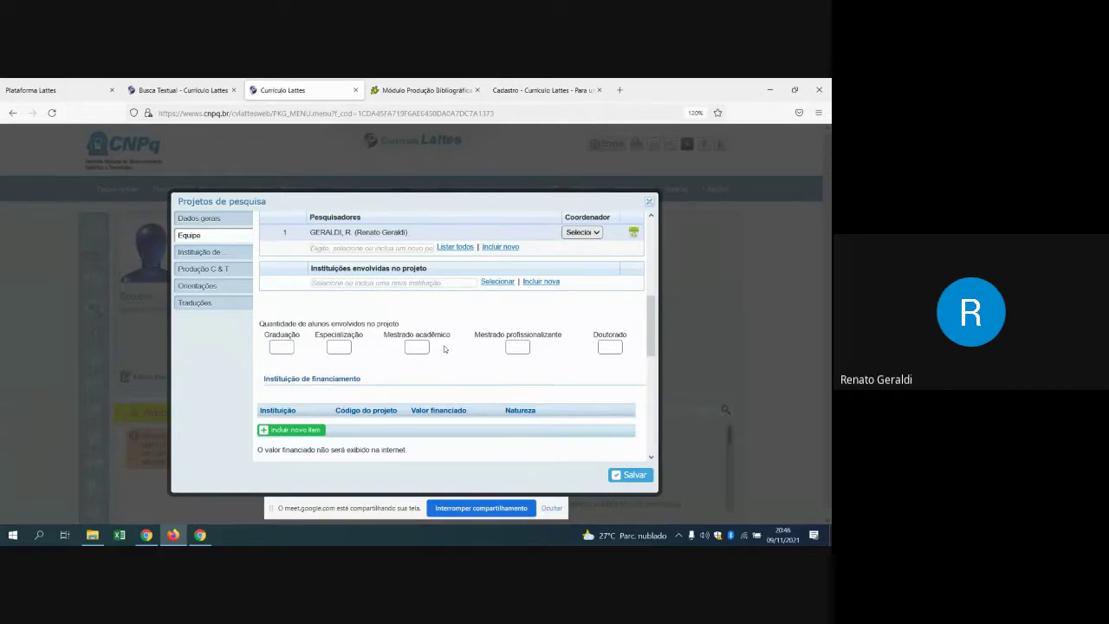
click(282, 348)
click(329, 347)
click(601, 348)
scroll(533, 378, down, 1)
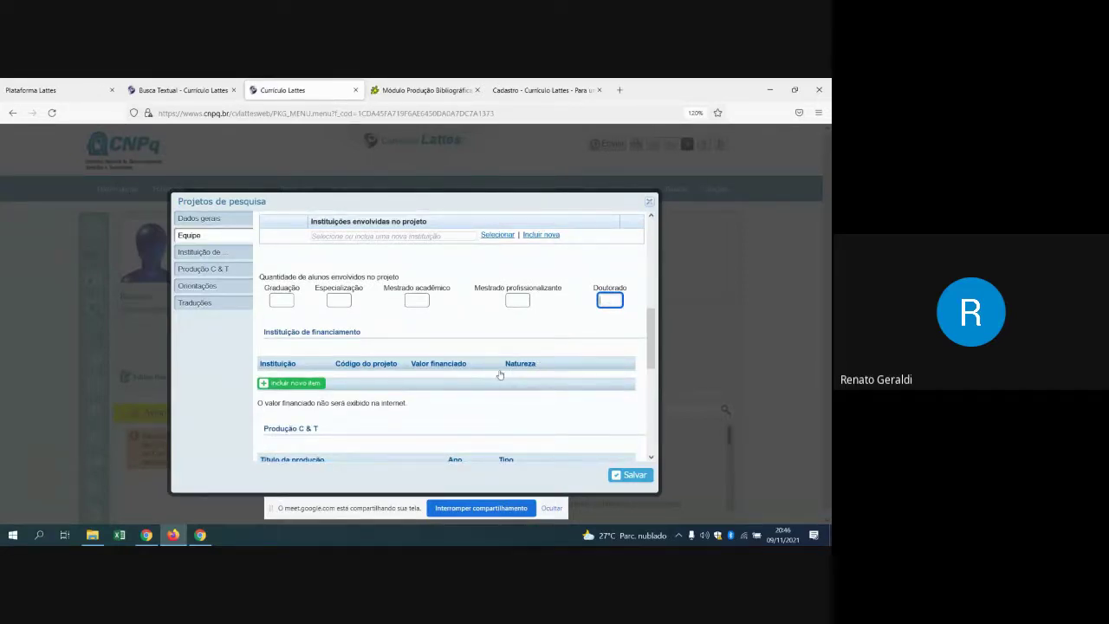
scroll(500, 368, up, 1)
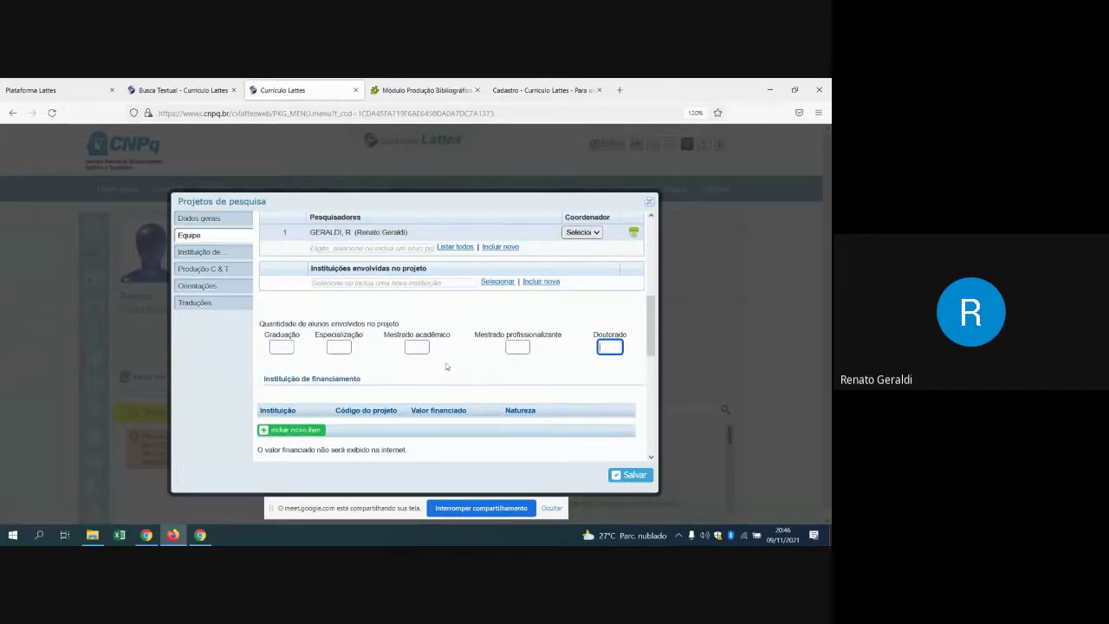
scroll(446, 367, down, 2)
scroll(446, 367, down, 1)
scroll(446, 367, up, 1)
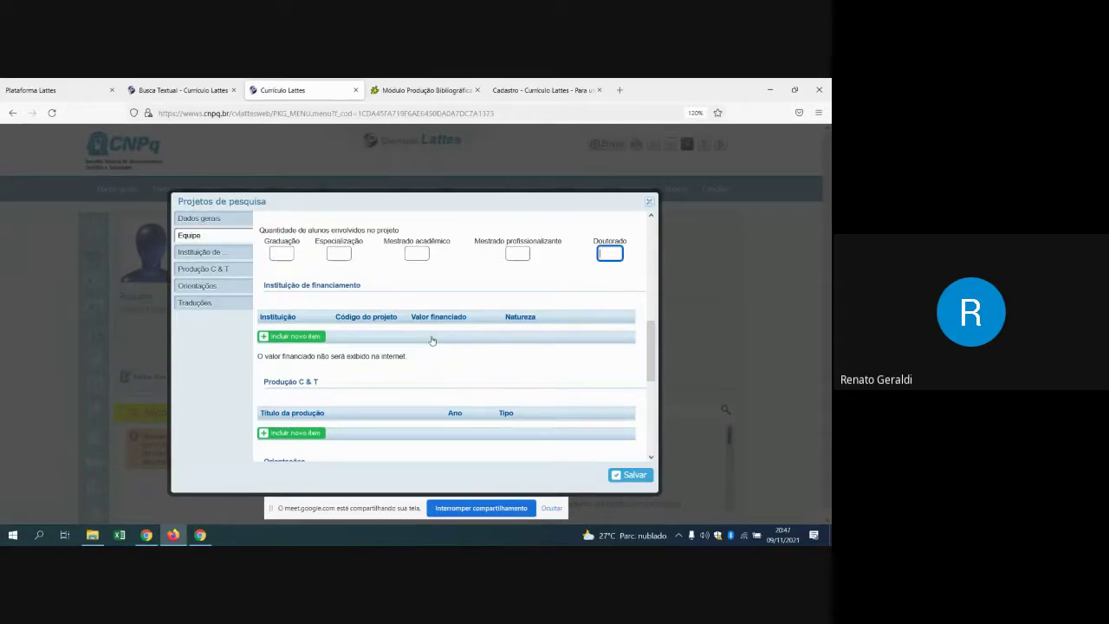
scroll(444, 322, up, 2)
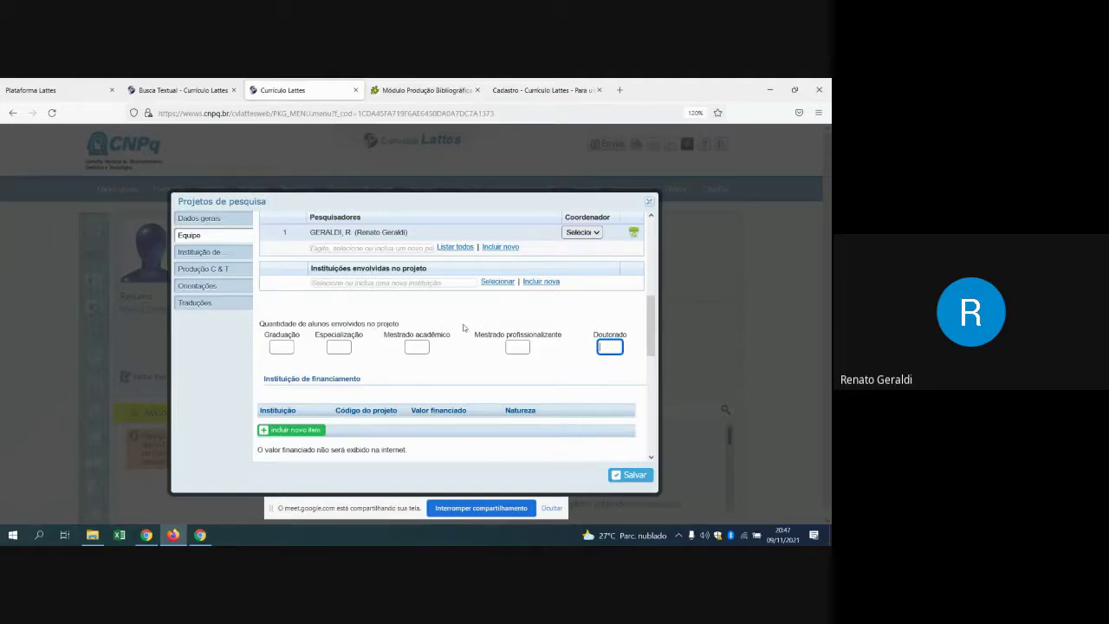
click(520, 346)
scroll(520, 346, down, 2)
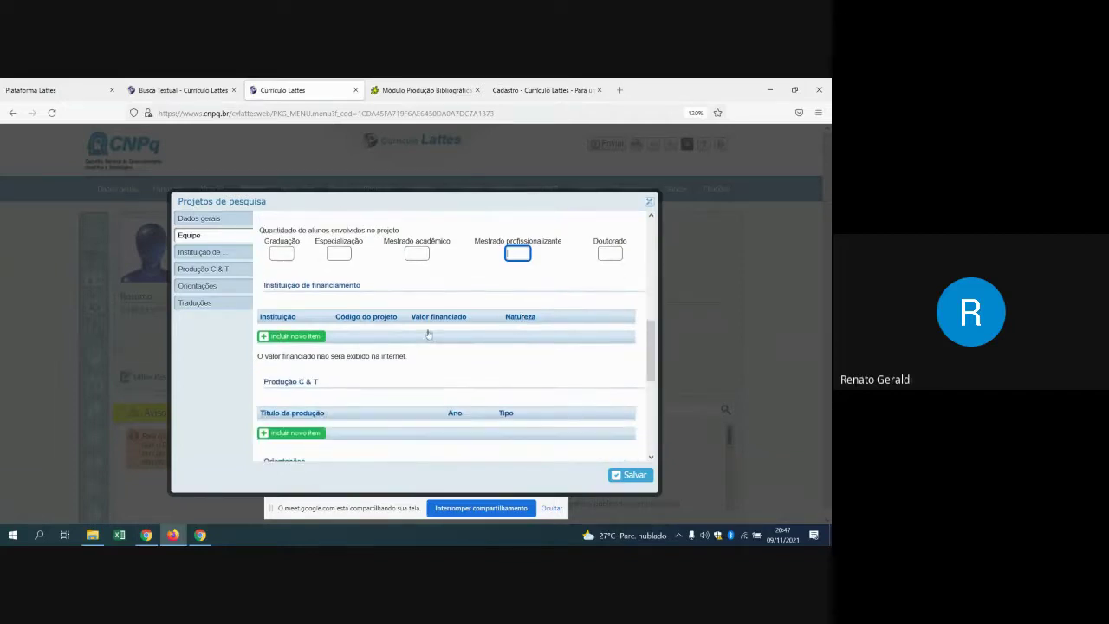
Step: Start a funding institution entry, search for fapesp and choose Fundação de Amparo à Pesquisa do Estado de São Paulo (SP)
click(295, 335)
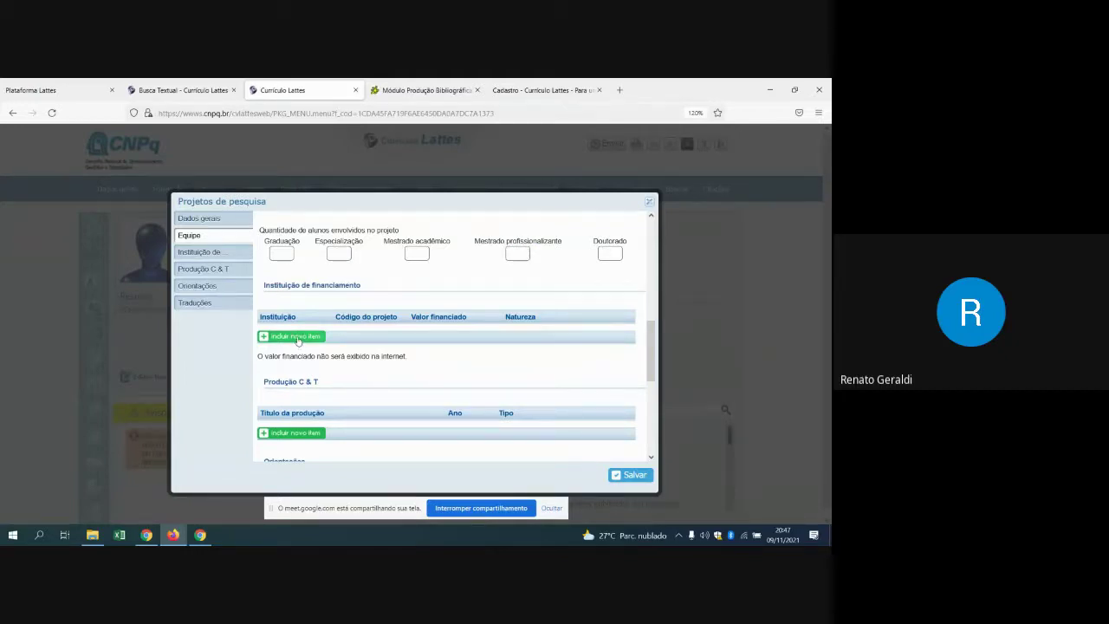
click(297, 337)
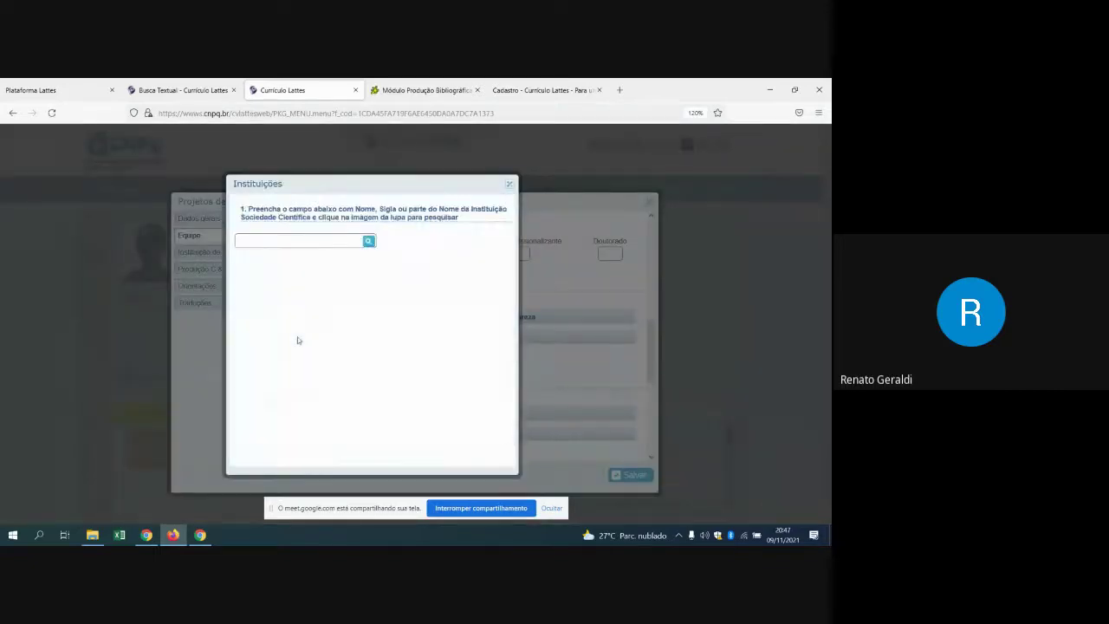
click(355, 240)
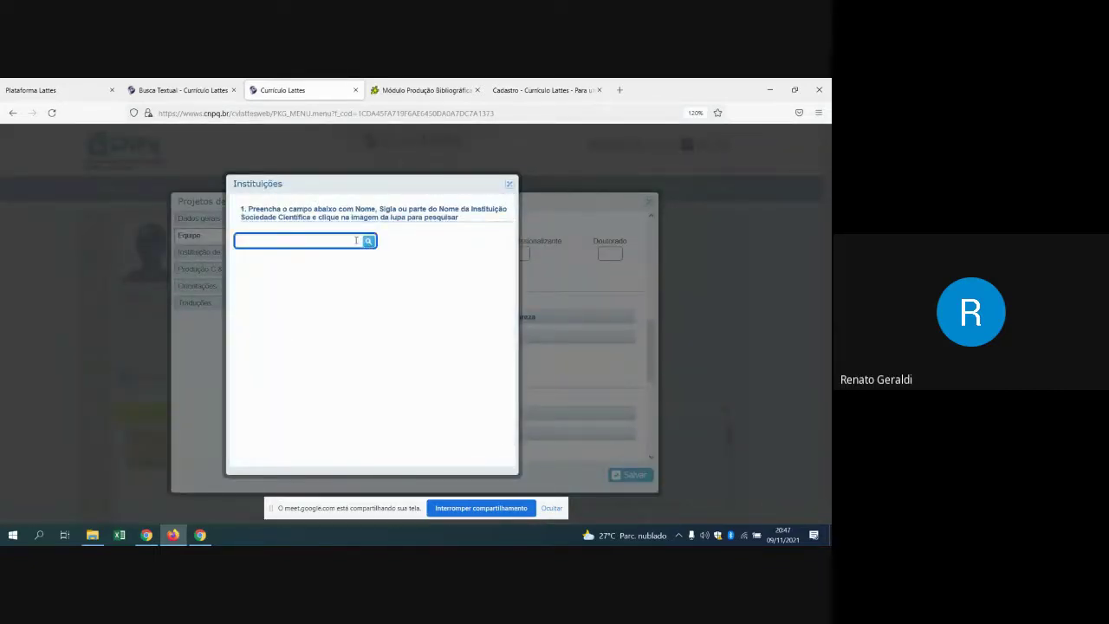
text(fapes)
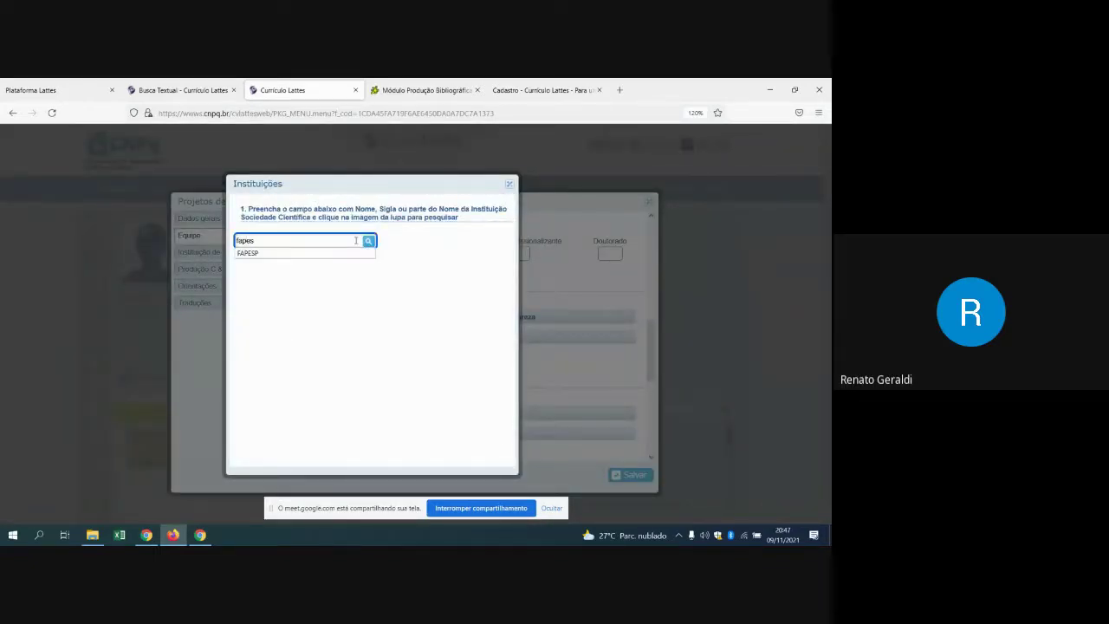
text(p)
click(368, 241)
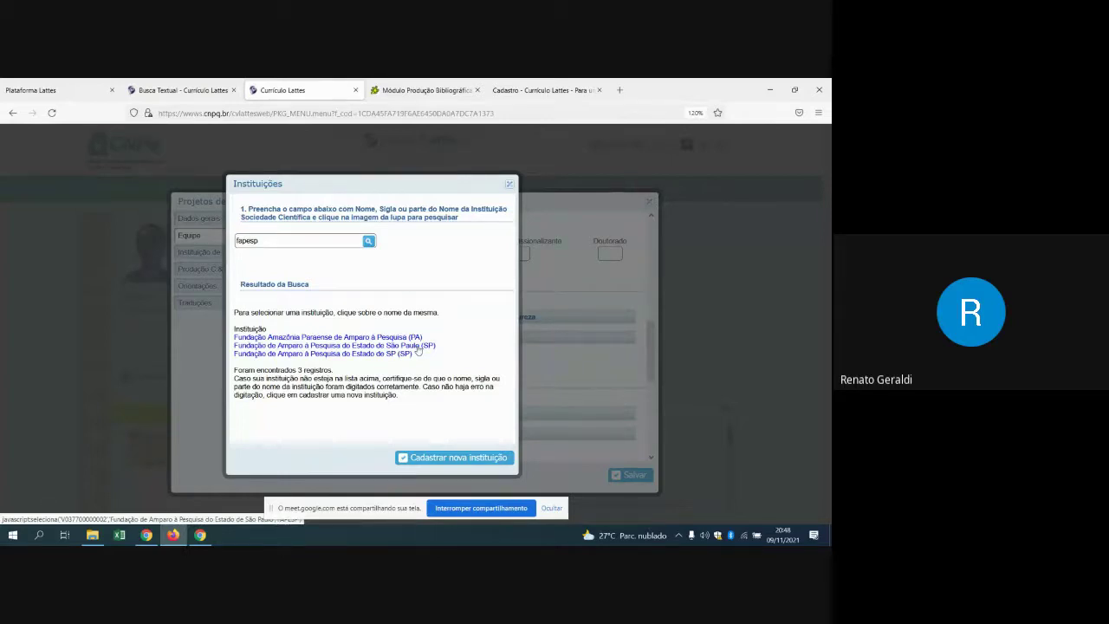
click(418, 346)
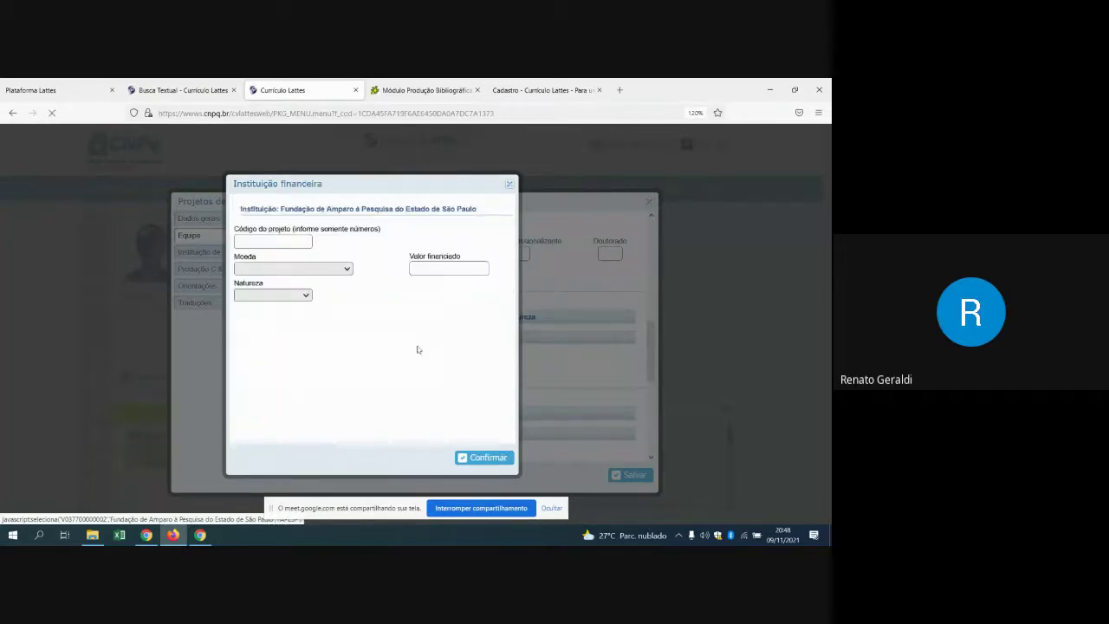
Step: Set the funding's Moeda to REAL and view the Natureza options, closing the form without confirming
click(281, 245)
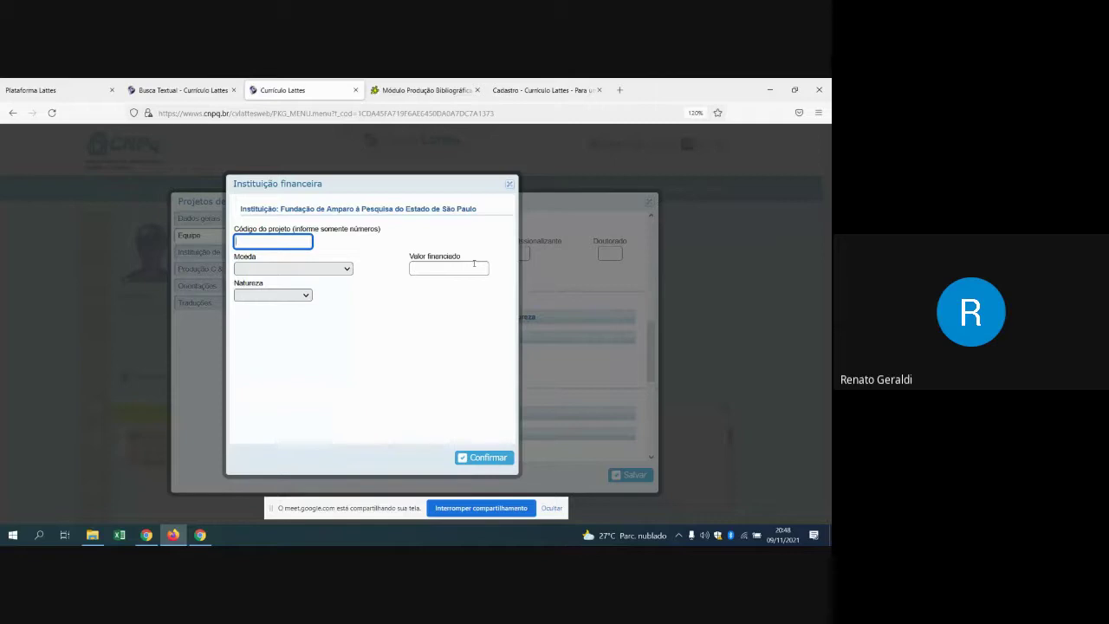
click(346, 268)
click(281, 291)
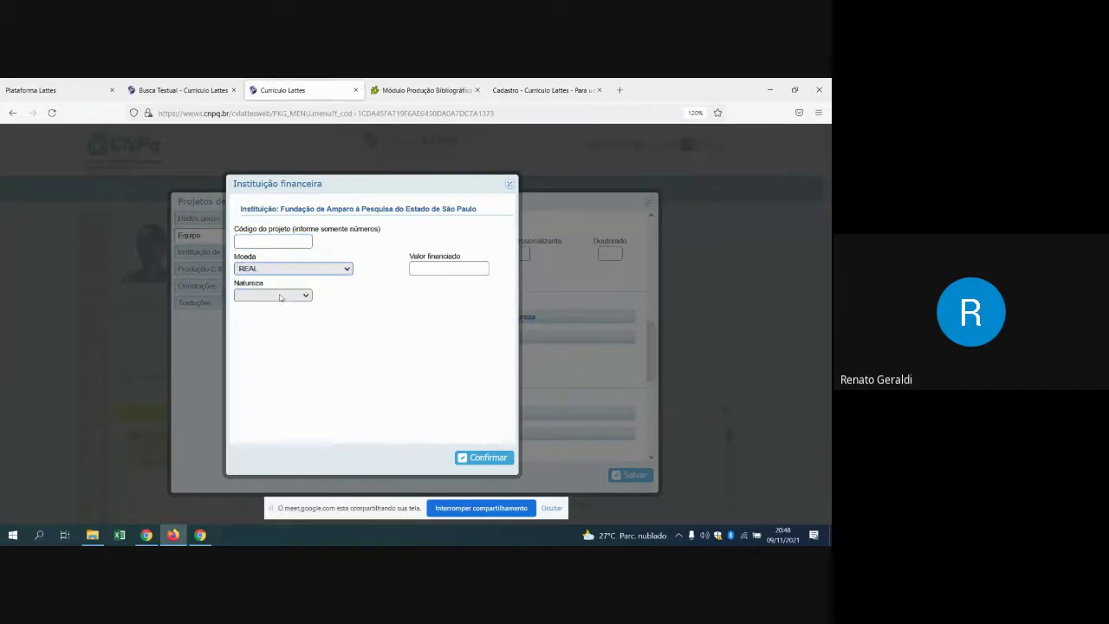
click(283, 296)
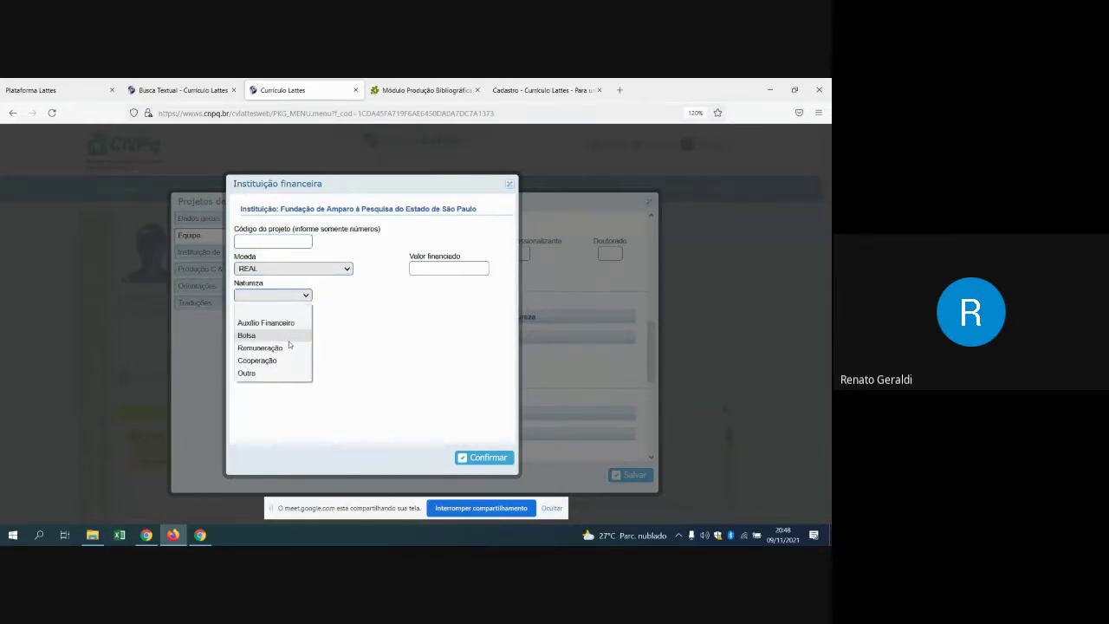
click(444, 270)
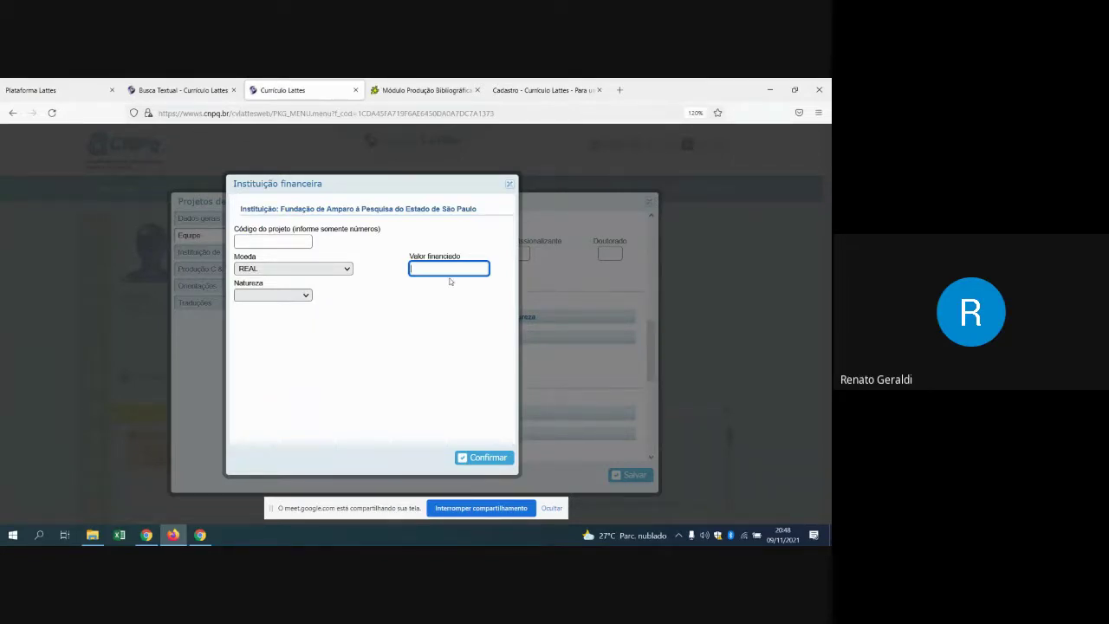
click(509, 184)
Step: Highlight the note on the financed value and examine the list of productions that can be linked to the project
drag(268, 356, 428, 365)
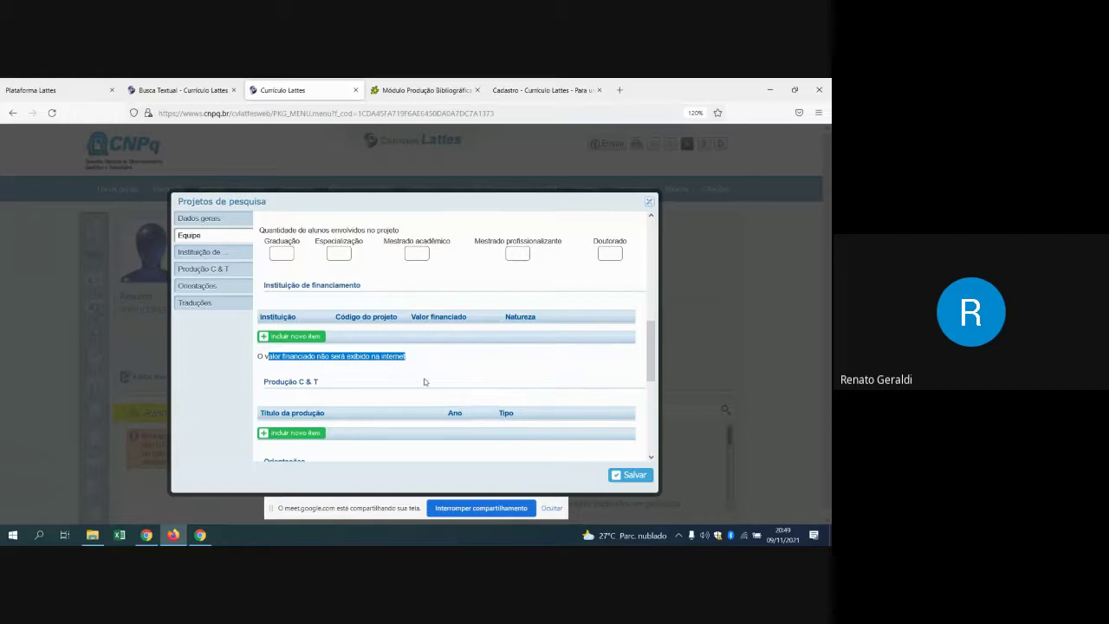
scroll(425, 382, down, 1)
scroll(424, 382, down, 2)
scroll(426, 384, up, 1)
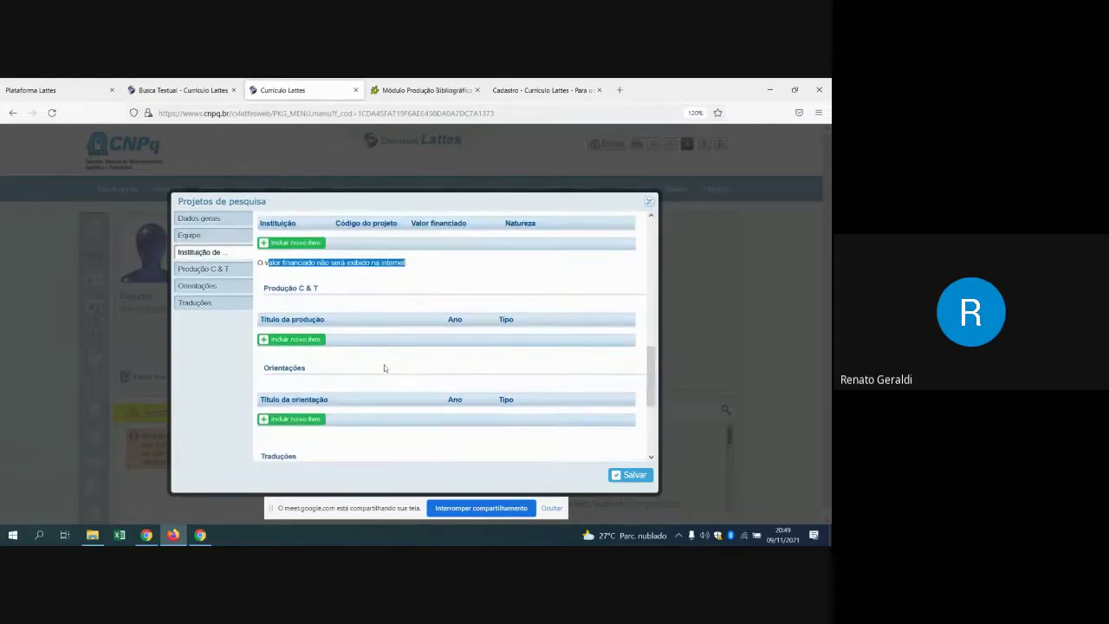
click(294, 342)
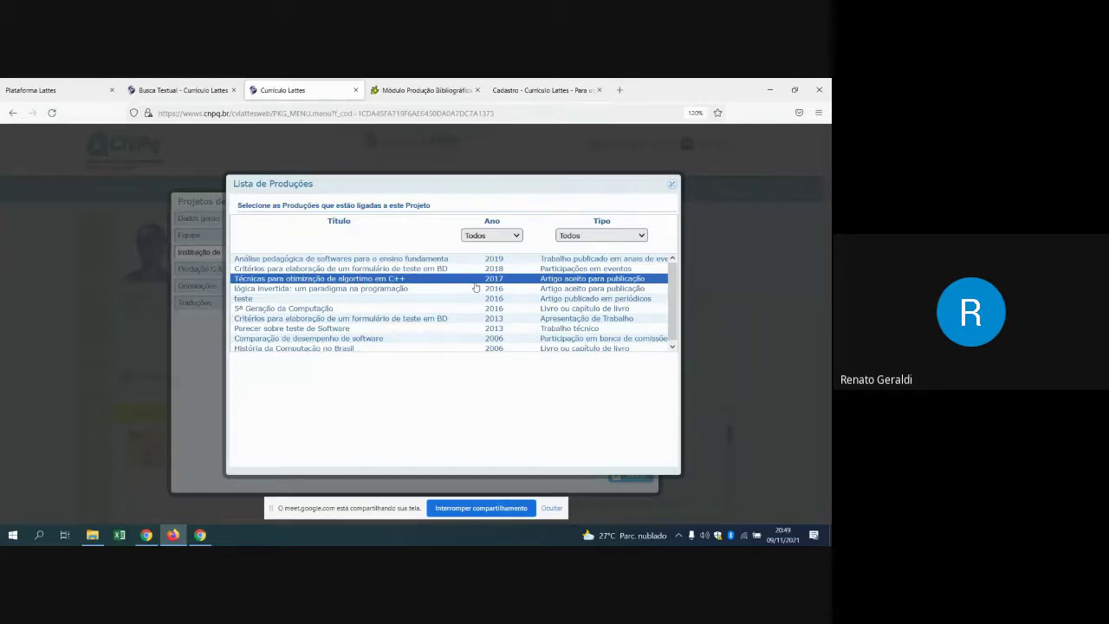
click(673, 187)
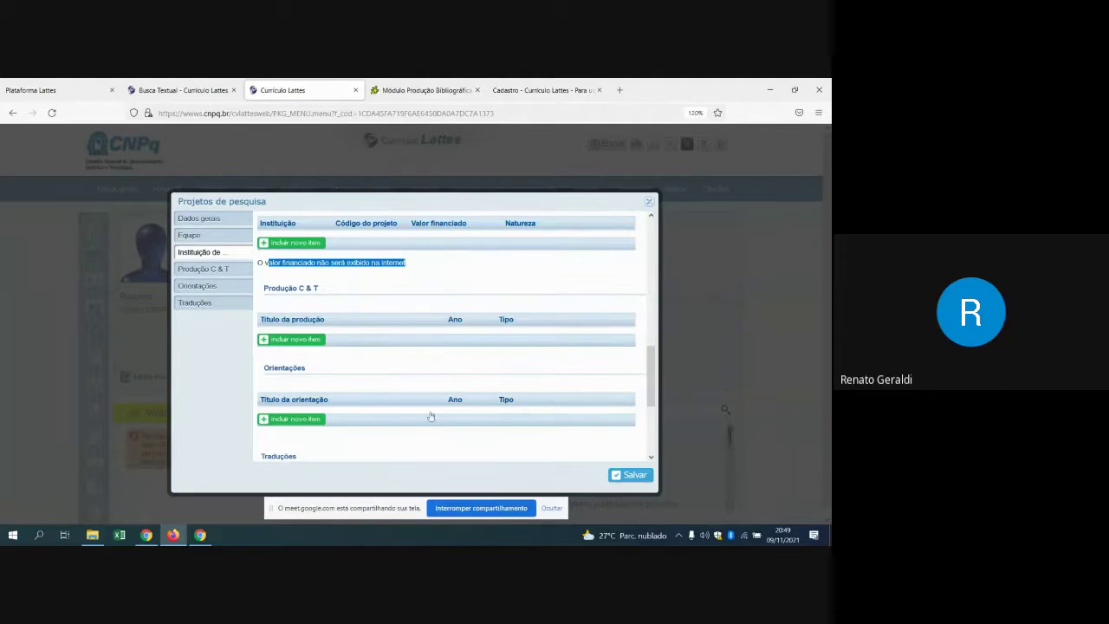
Step: Check the list of orientations that can be linked to the project
scroll(428, 416, down, 2)
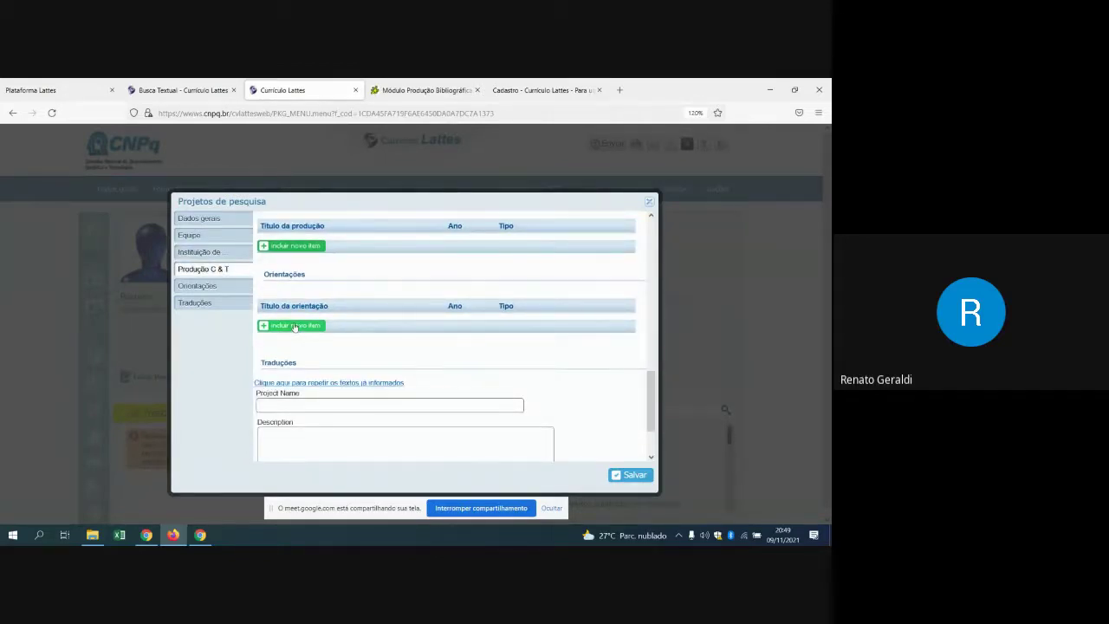
click(293, 325)
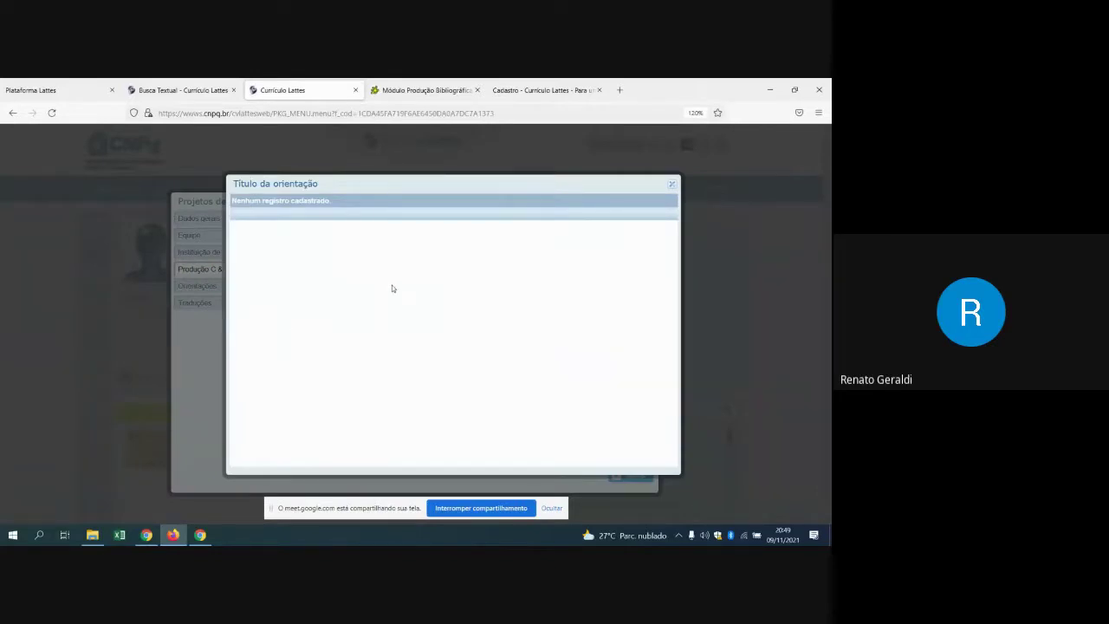
click(671, 183)
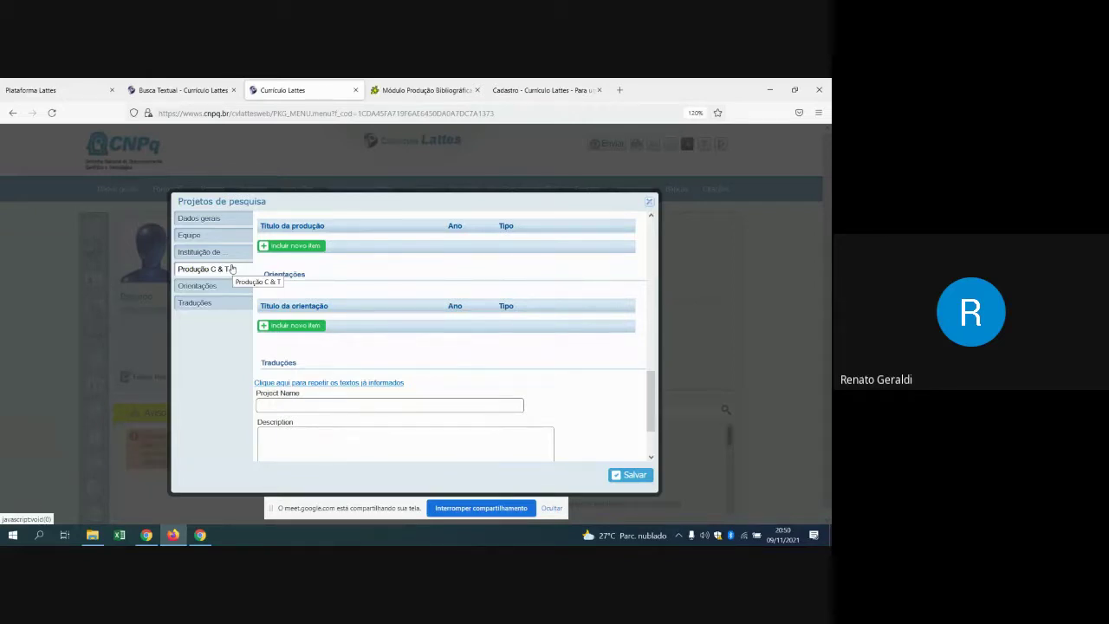
Step: Examine the Traduções fields for the project's English name and description, and review the form from Dados gerais to Equipe
scroll(379, 426, down, 2)
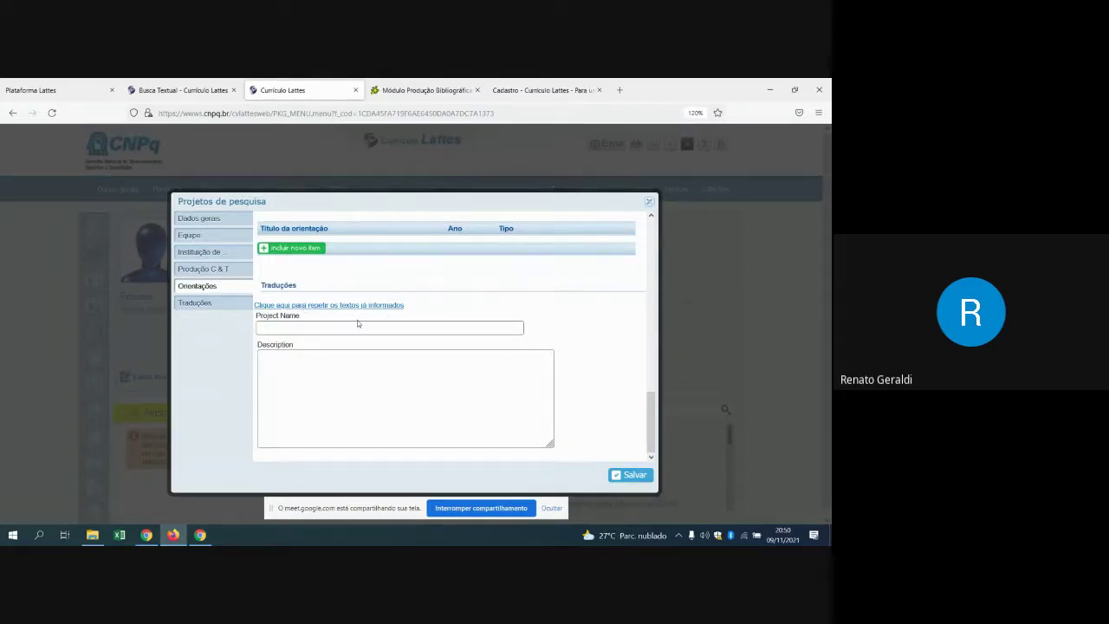
scroll(460, 404, up, 5)
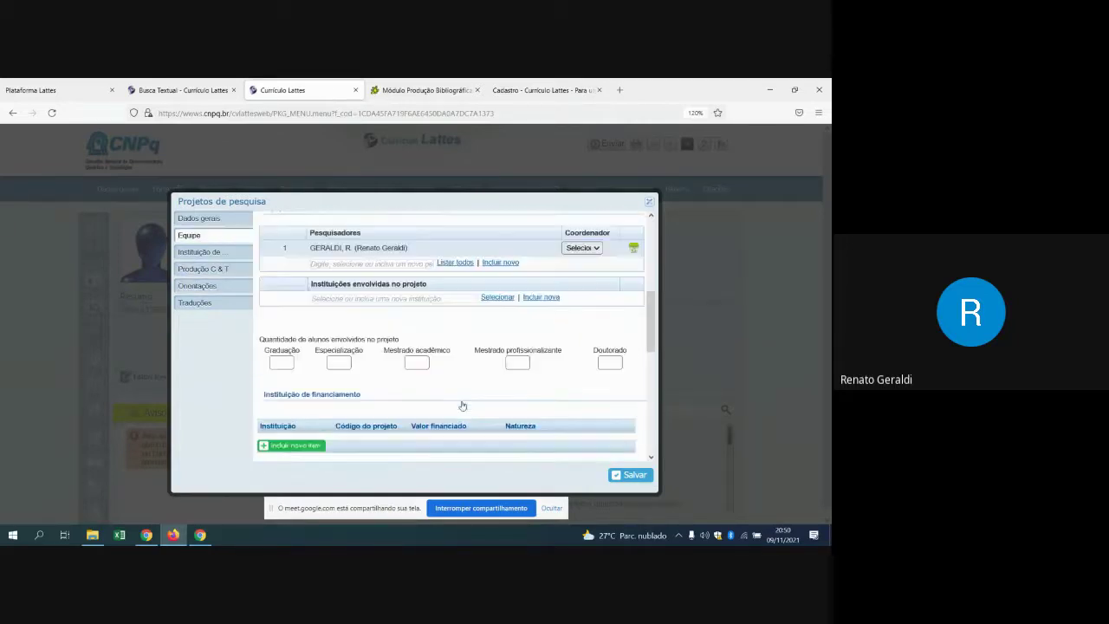
scroll(462, 405, up, 5)
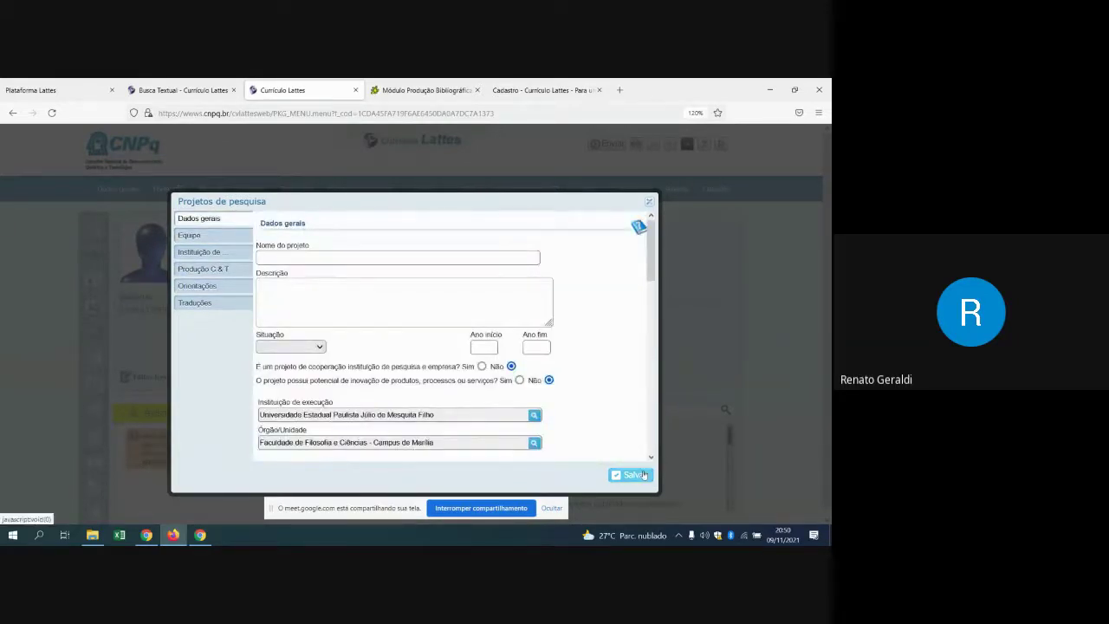
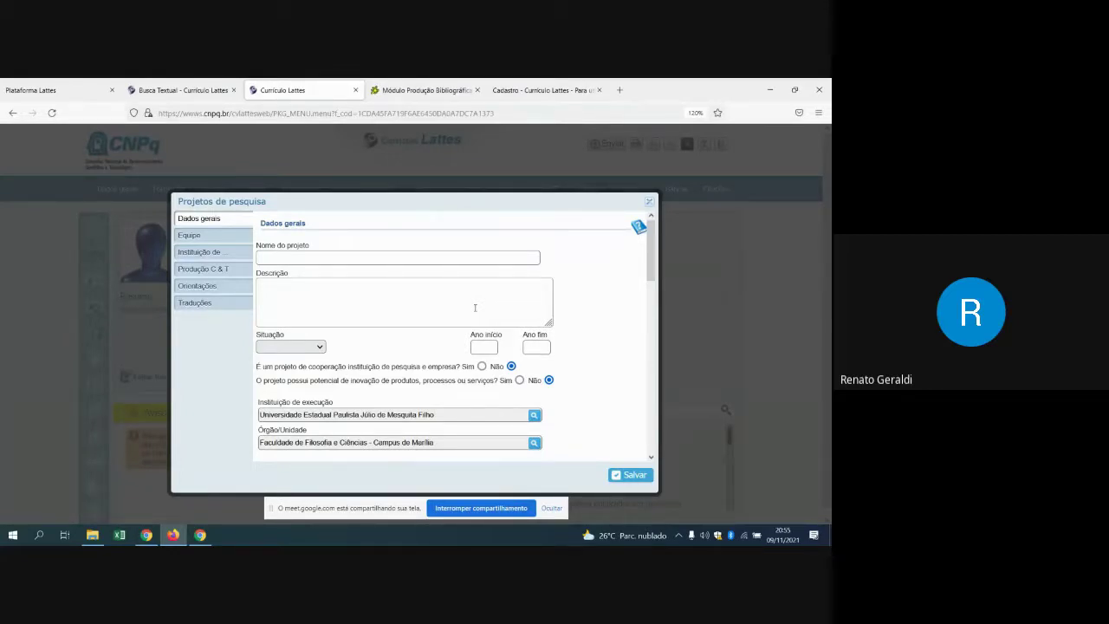
scroll(399, 326, down, 10)
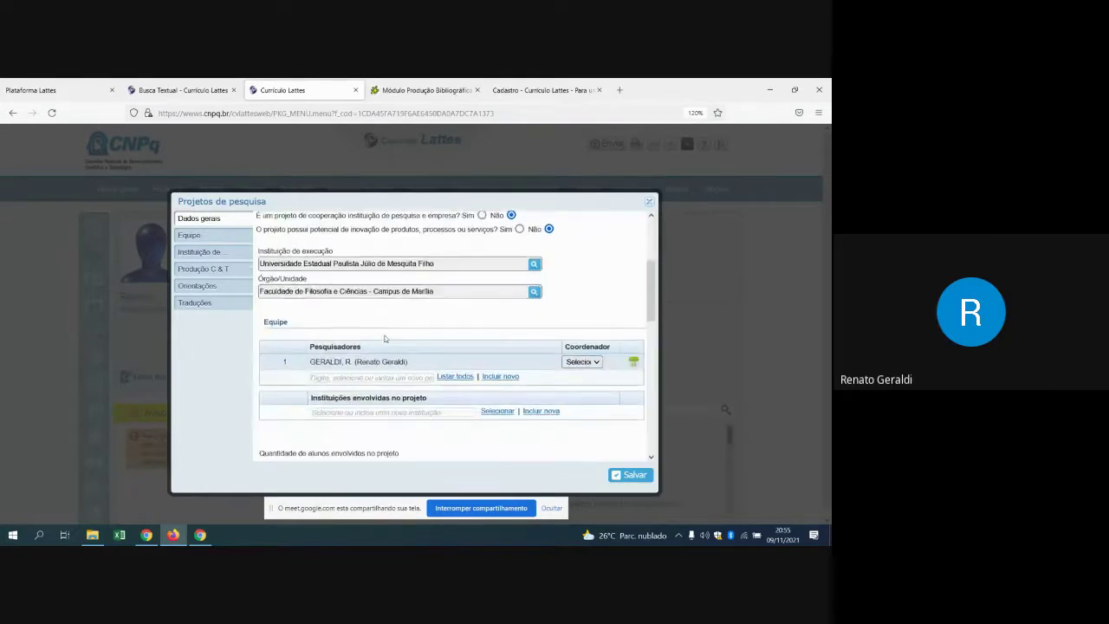
Step: Review the research project form, including the Situação options and the Ano início and Ano fim fields, and close it without saving
scroll(351, 400, down, 2)
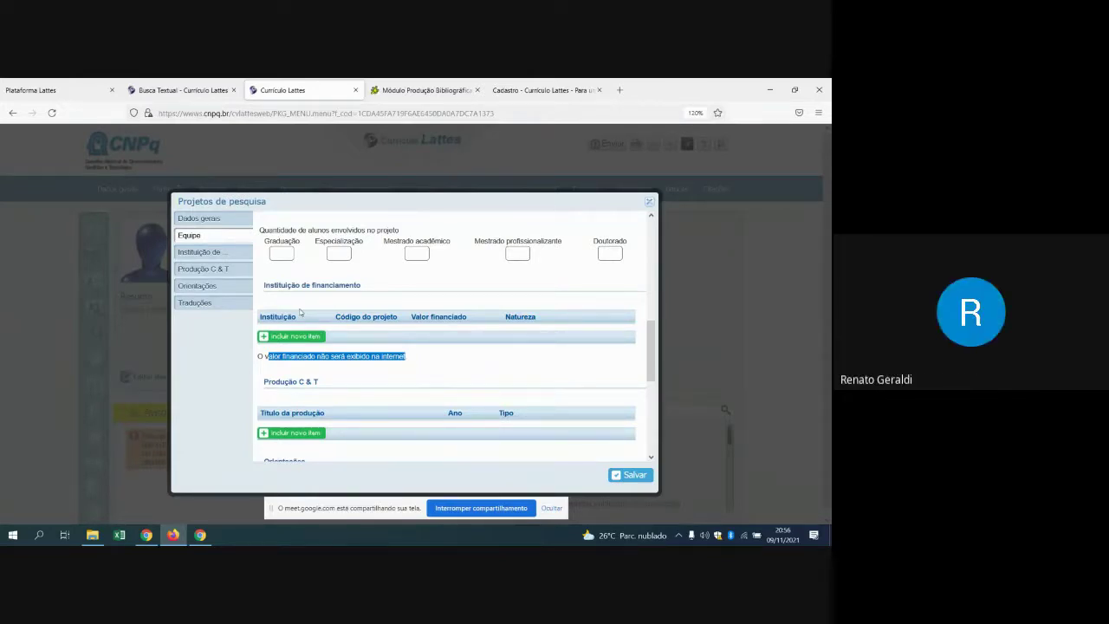
scroll(329, 316, up, 5)
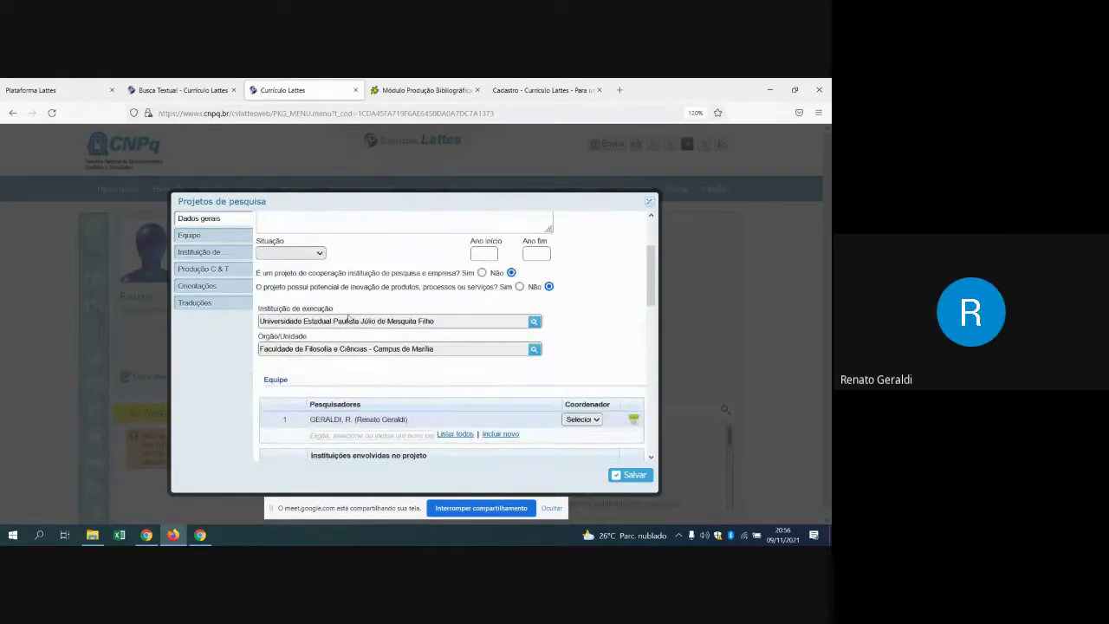
scroll(347, 318, up, 2)
click(291, 347)
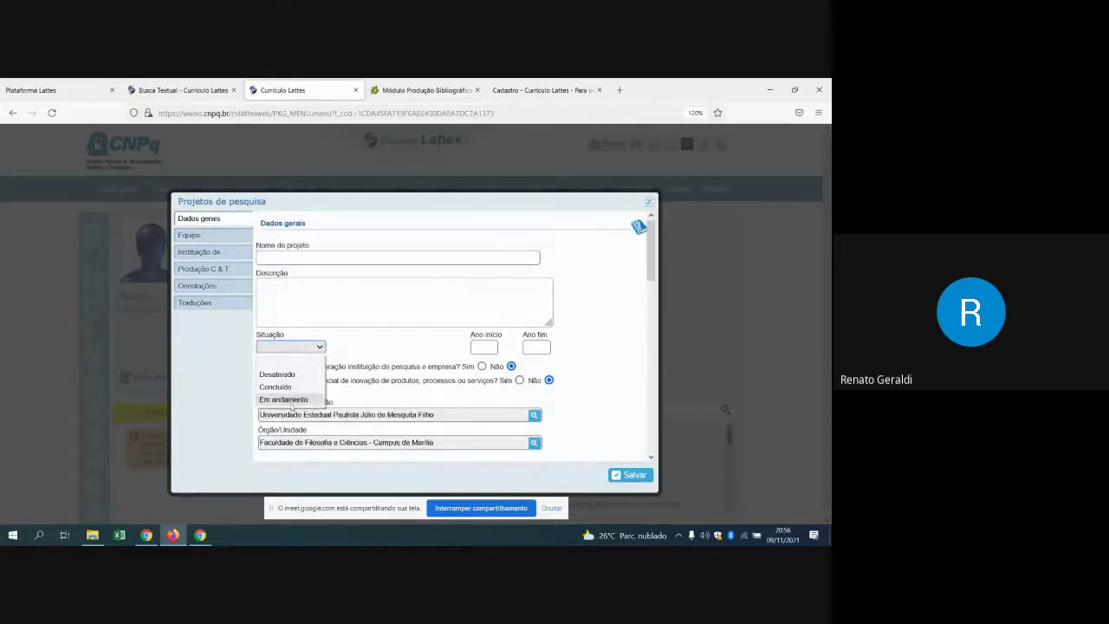
click(475, 348)
click(475, 348)
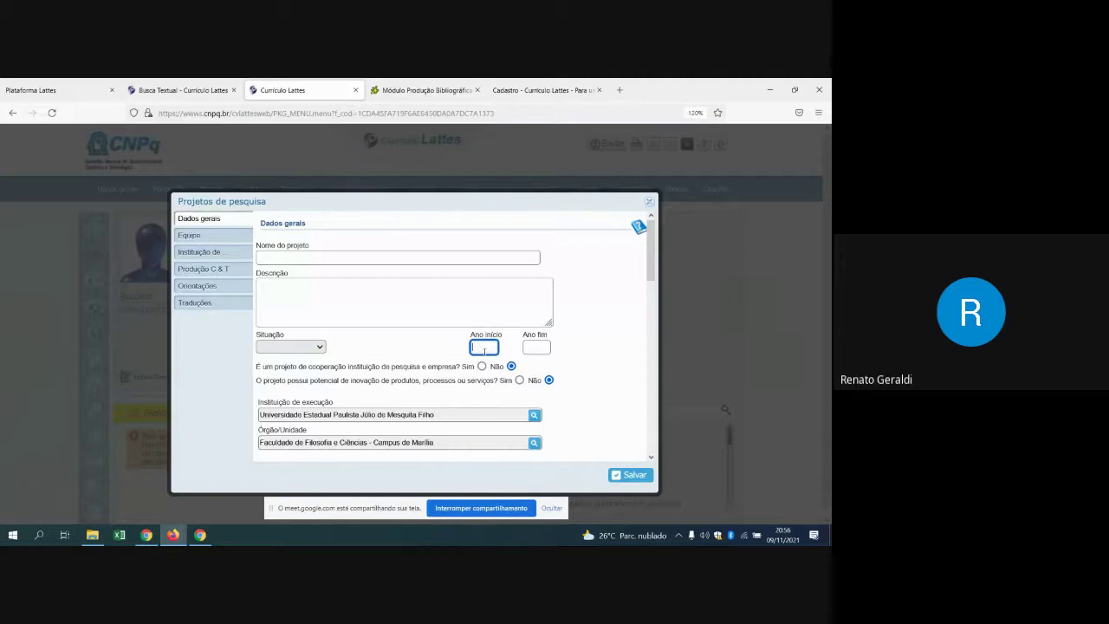
click(319, 348)
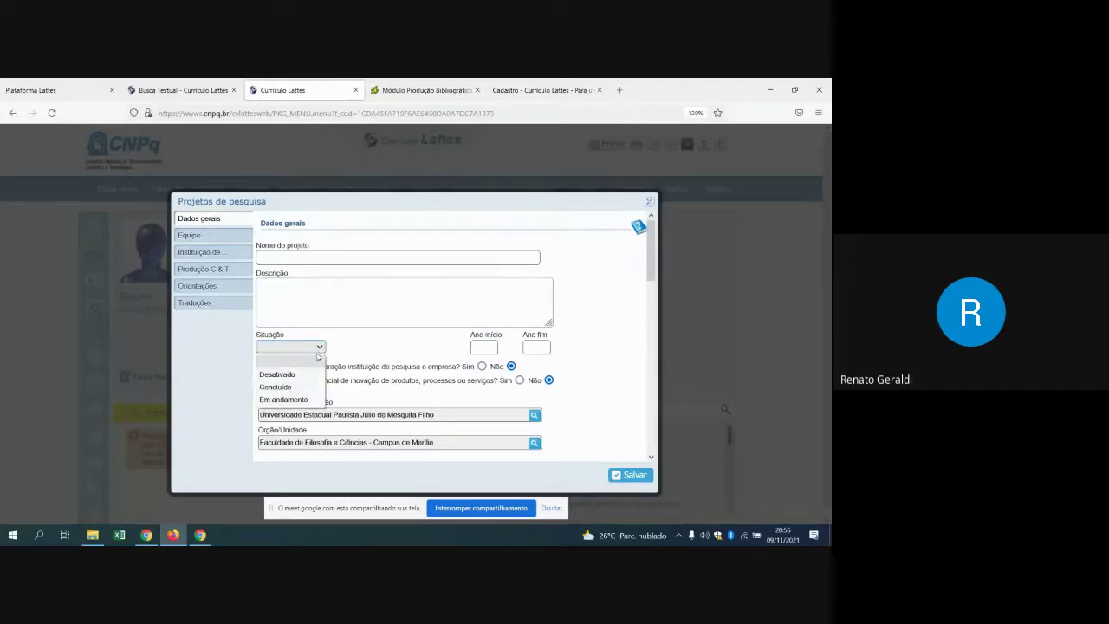
click(527, 345)
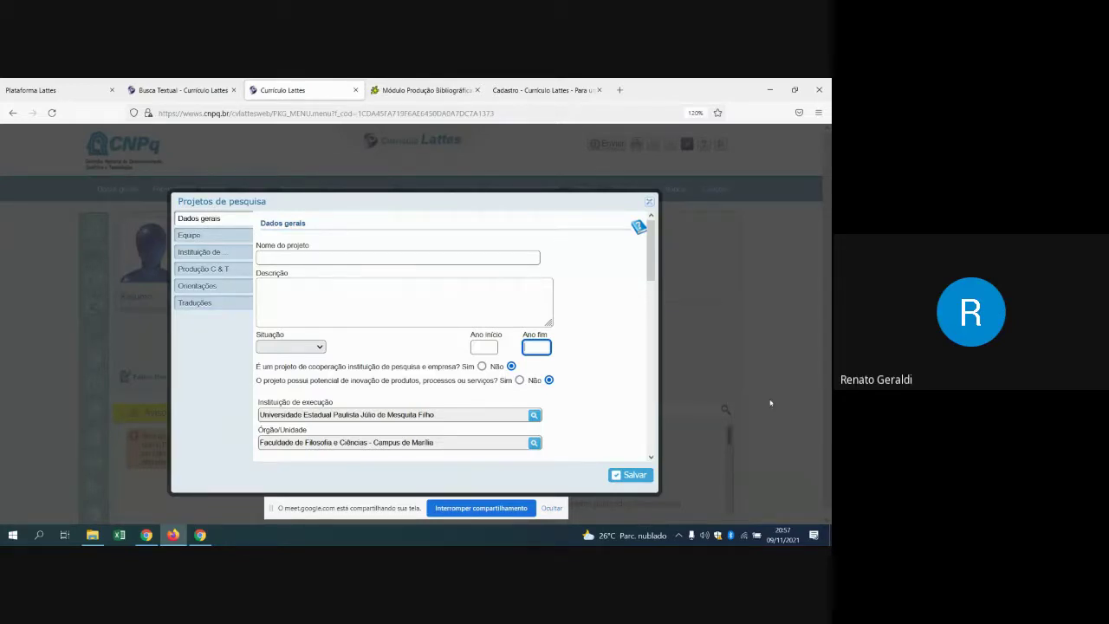
click(649, 204)
click(648, 204)
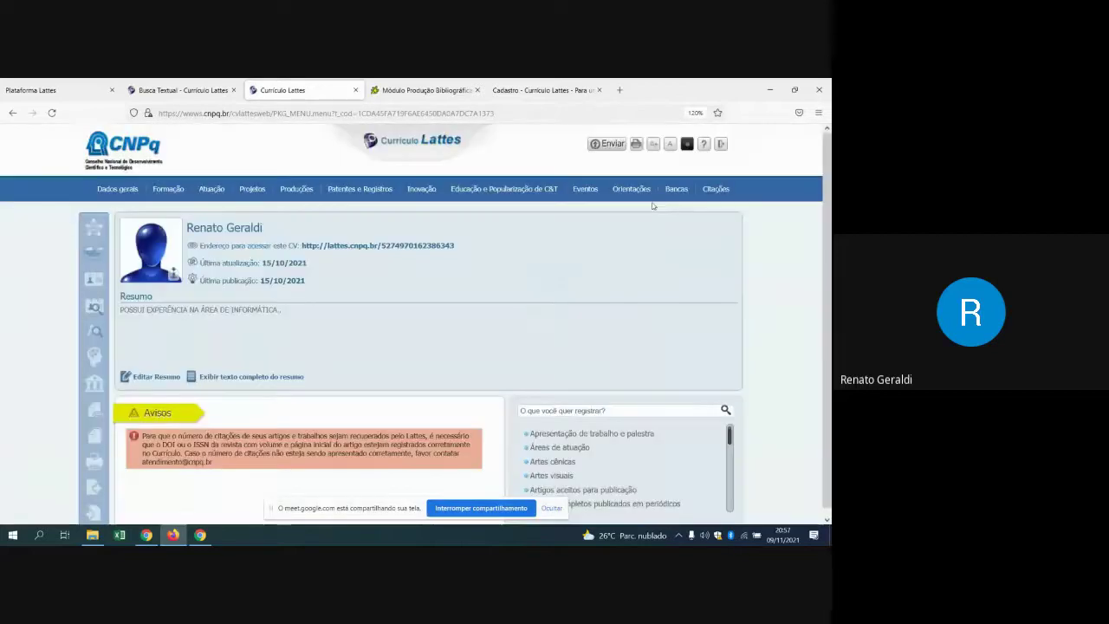
Step: Open the Projeto de extensão form and examine its Dados gerais fields
mouse_move(251, 194)
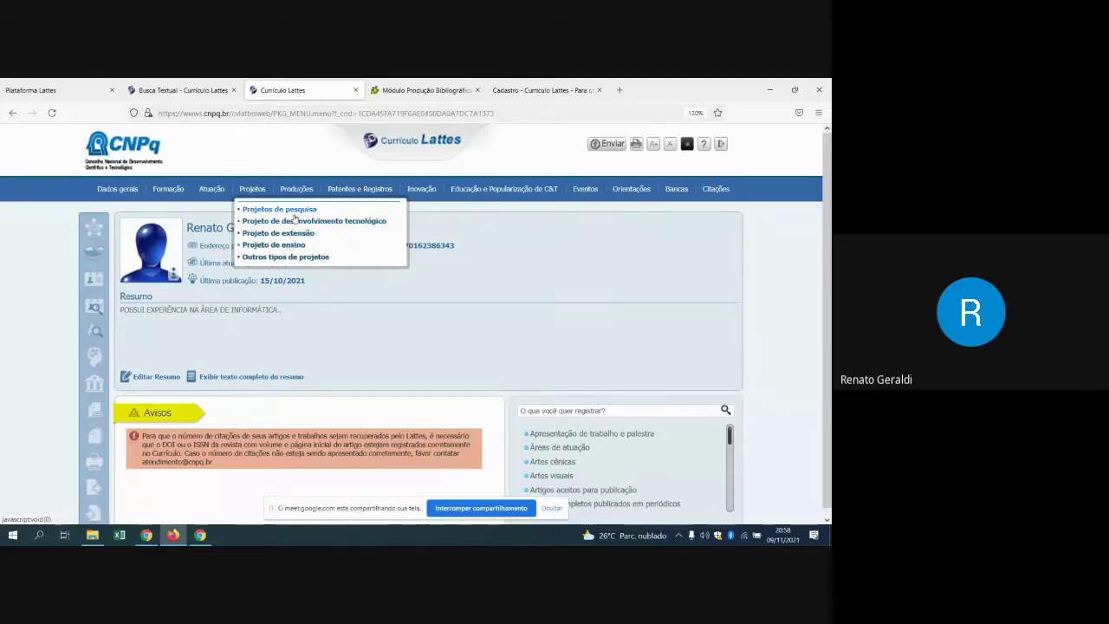
click(295, 234)
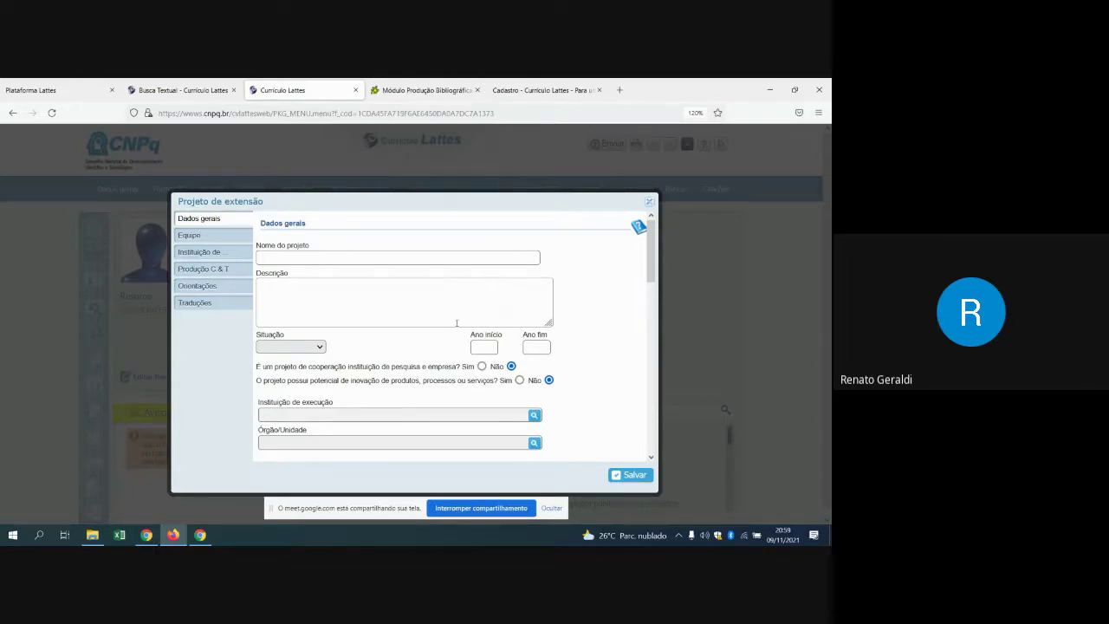
scroll(457, 323, down, 2)
scroll(456, 324, up, 2)
scroll(457, 323, down, 2)
scroll(457, 323, up, 2)
scroll(456, 323, down, 2)
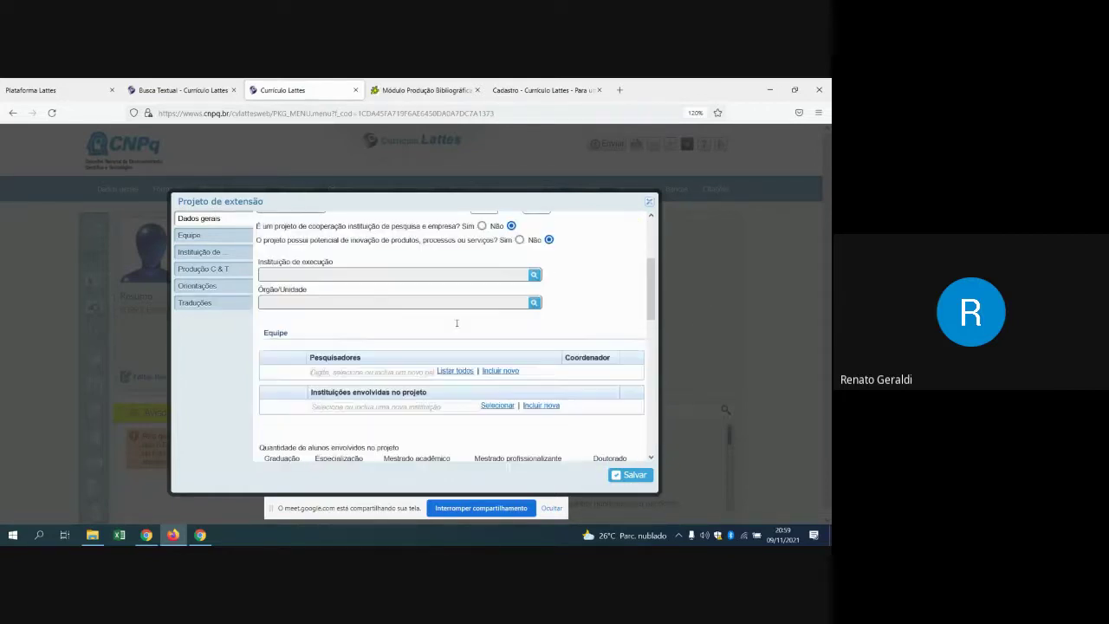
Step: Examine the extension project's Equipe, Instituição de financiamento, Produção C & T, Orientações and Traduções sections, and close the form unsaved
scroll(457, 326, down, 5)
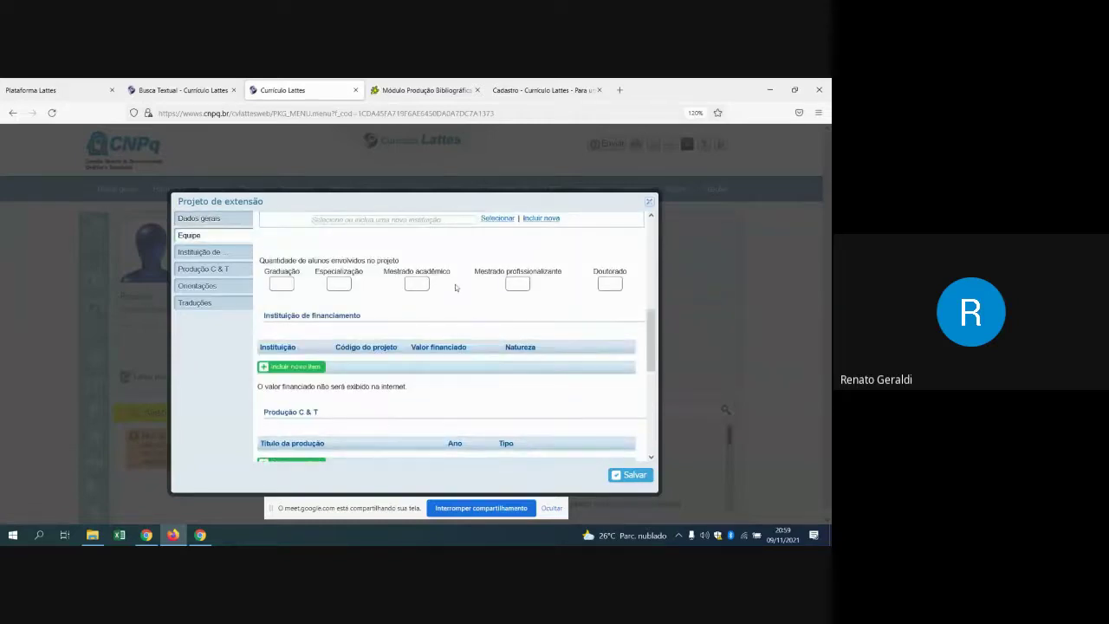
scroll(456, 325, up, 2)
scroll(452, 348, down, 2)
scroll(452, 347, down, 3)
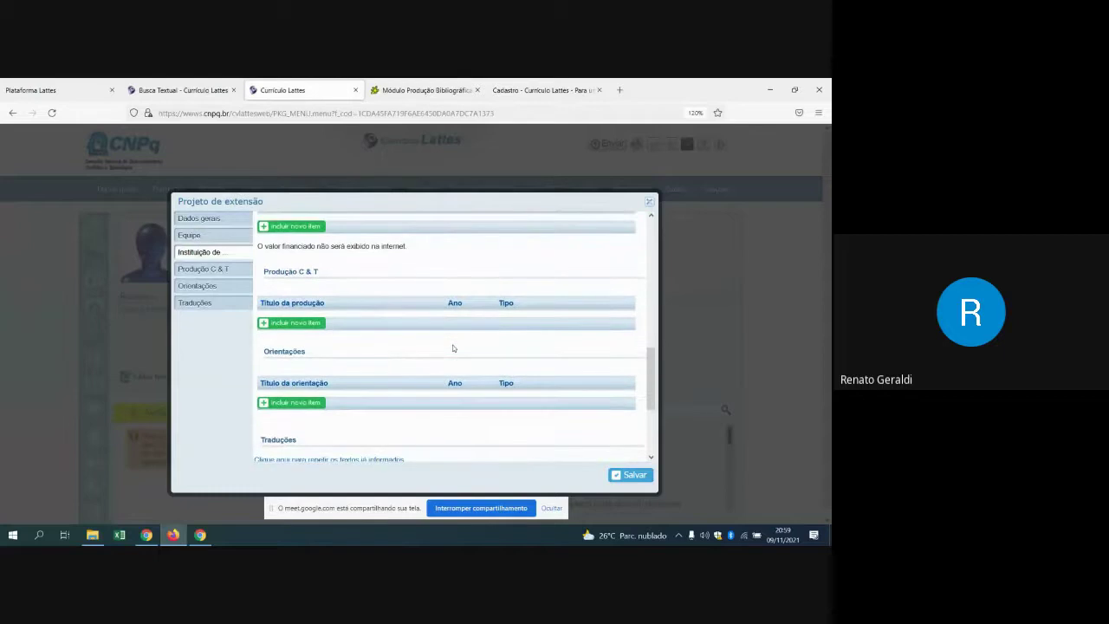
scroll(452, 347, down, 2)
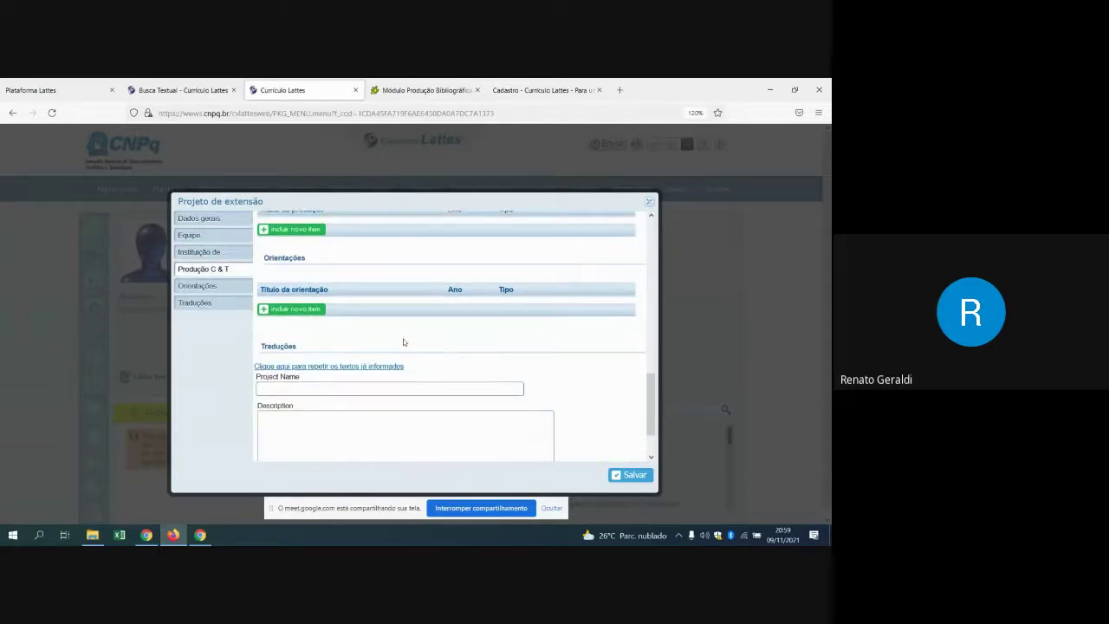
scroll(403, 343, down, 1)
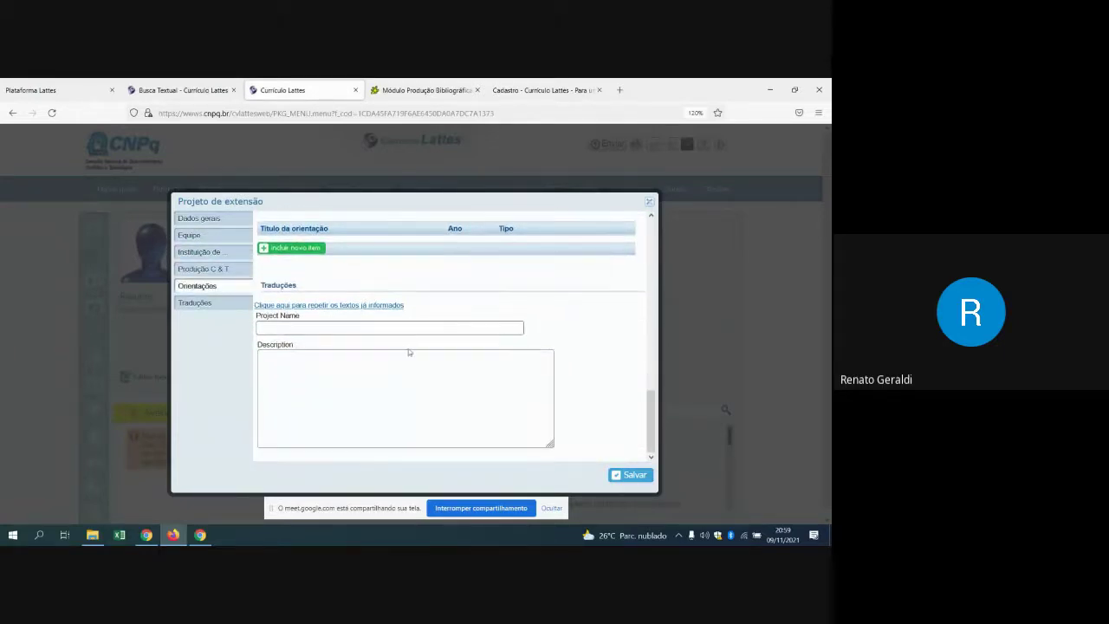
scroll(407, 351, up, 7)
scroll(443, 346, up, 5)
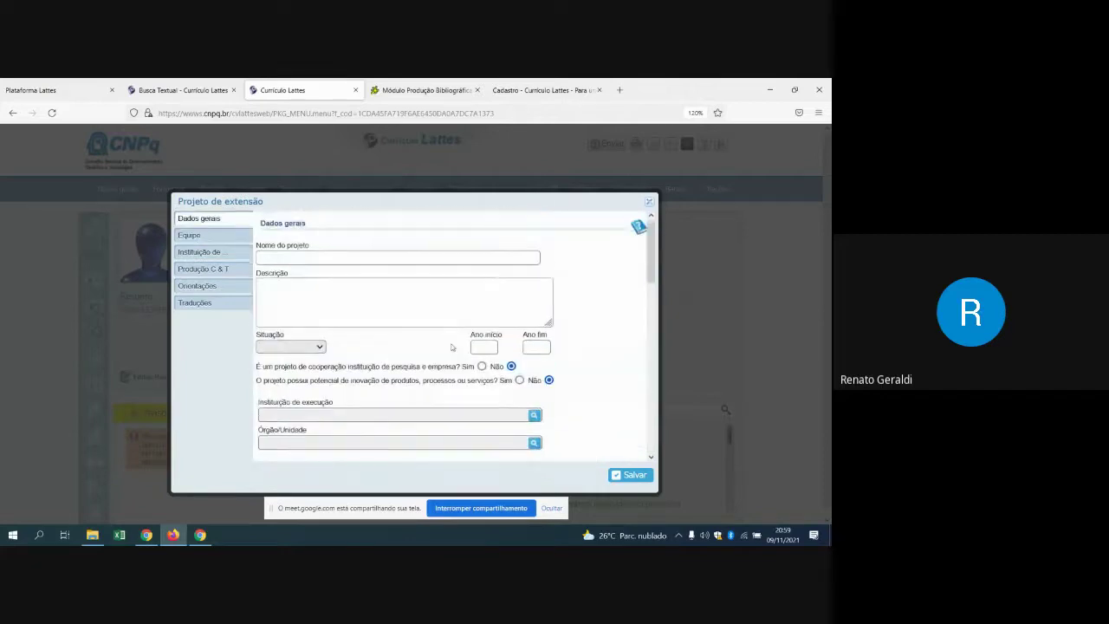
click(649, 202)
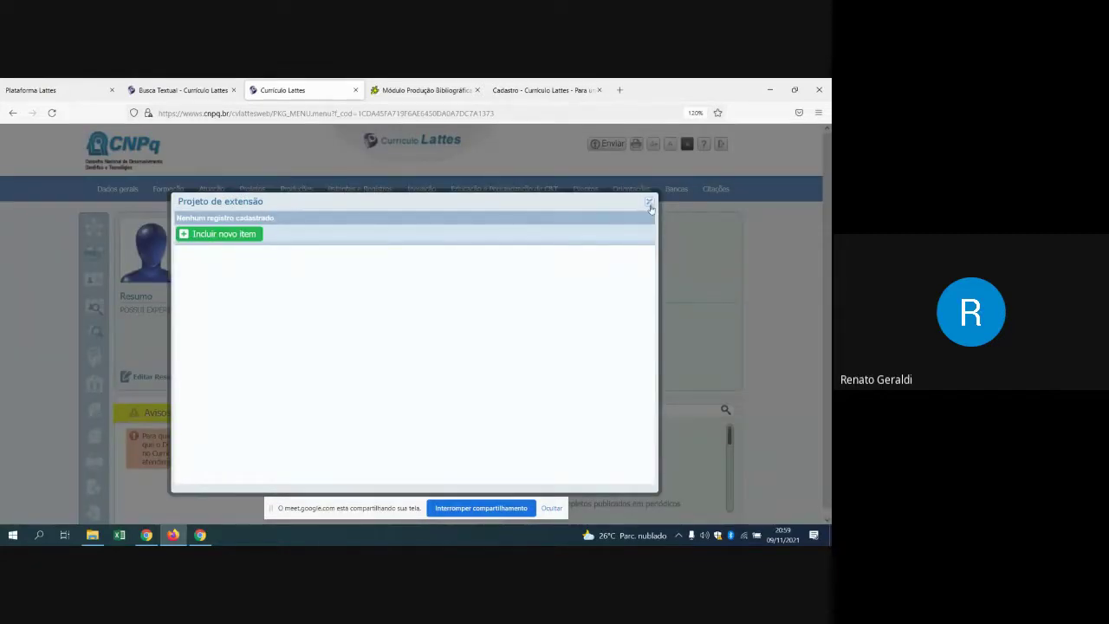
click(650, 201)
Step: Open the Projeto de ensino form and examine its Dados gerais fields, including the cooperation and thematic options
click(258, 190)
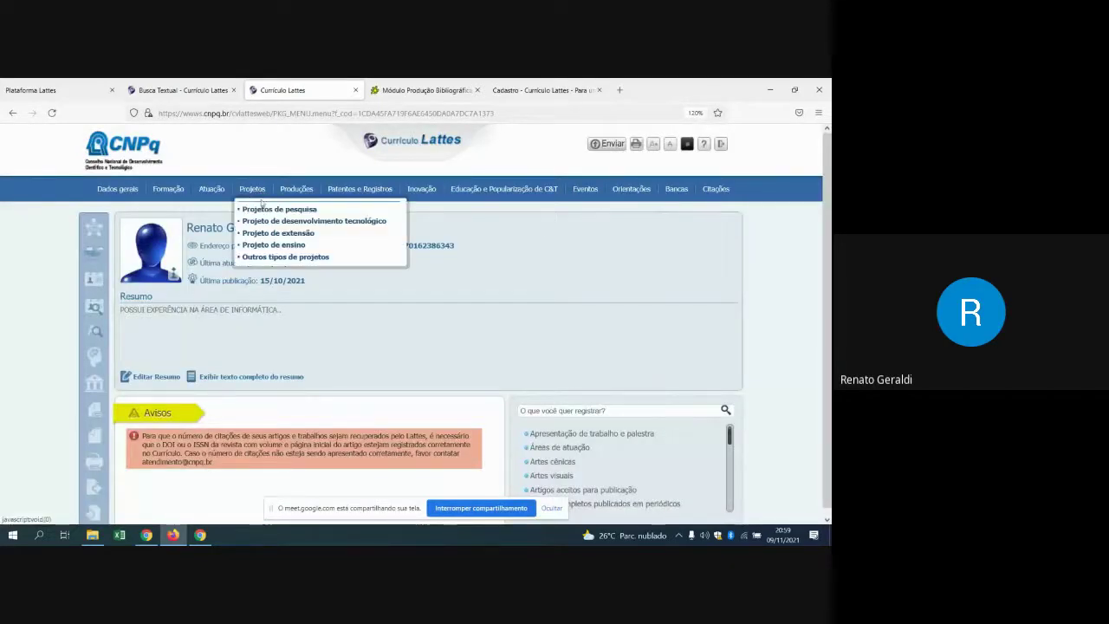
click(276, 246)
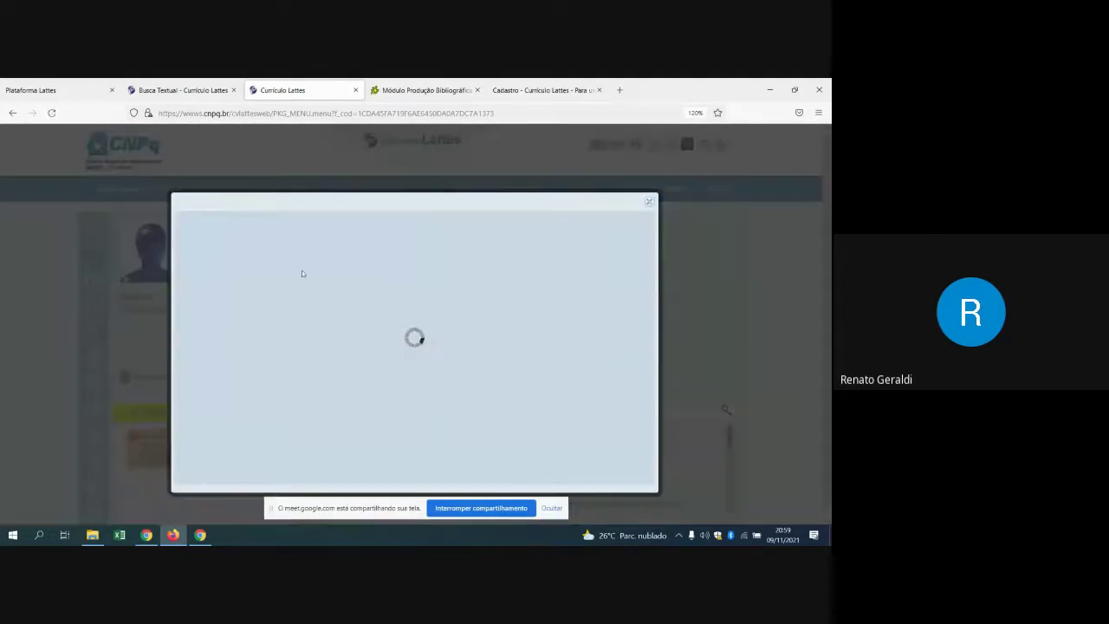
scroll(488, 366, down, 5)
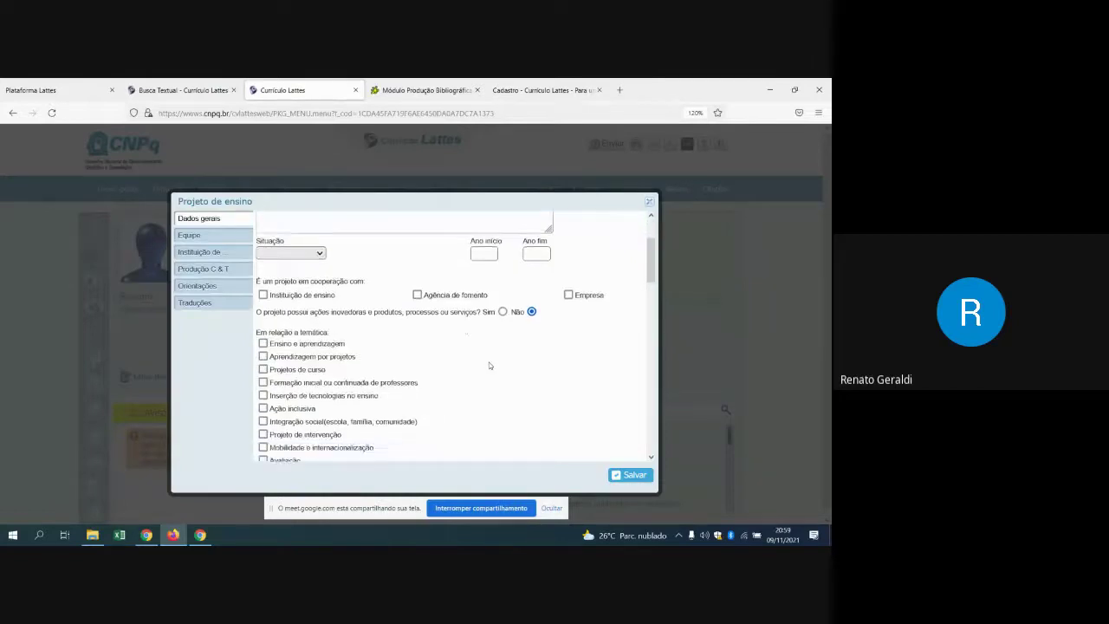
scroll(488, 366, up, 4)
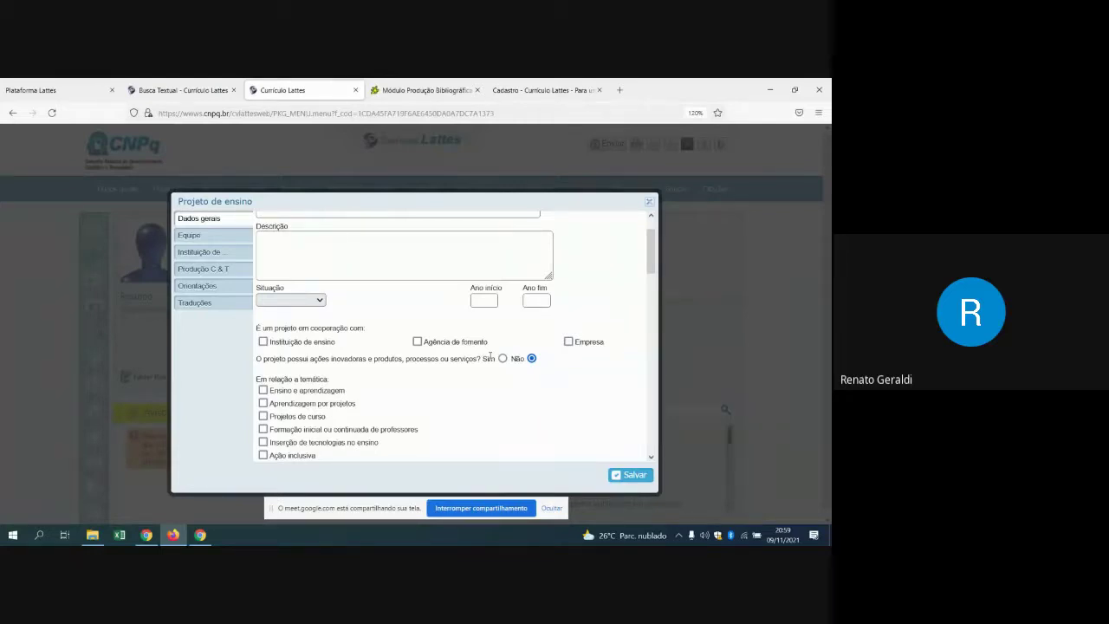
scroll(491, 356, up, 2)
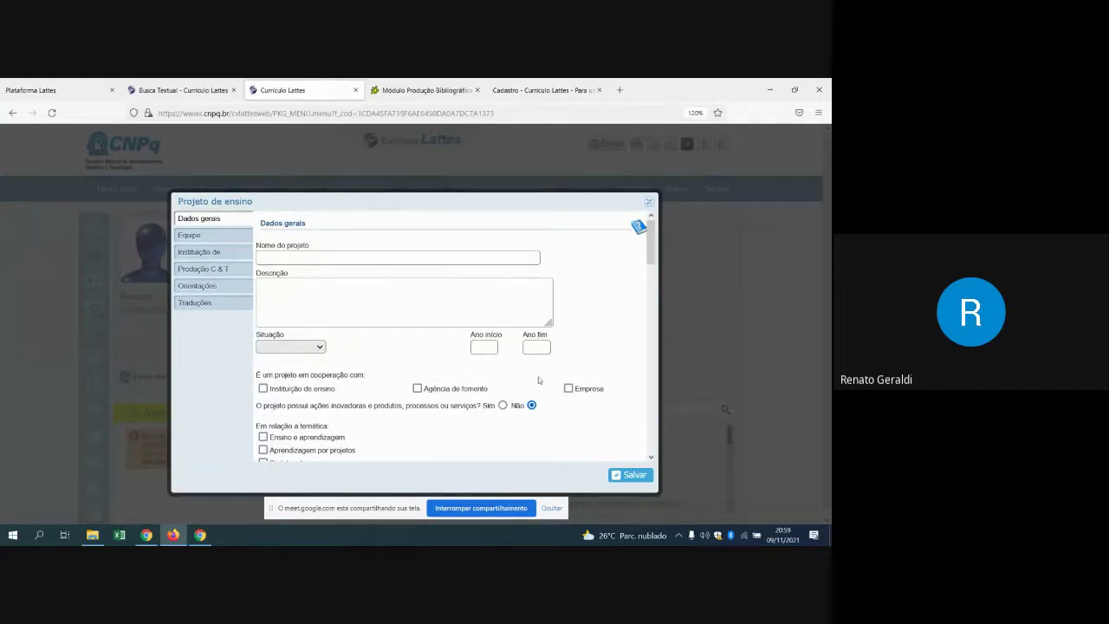
scroll(501, 376, down, 5)
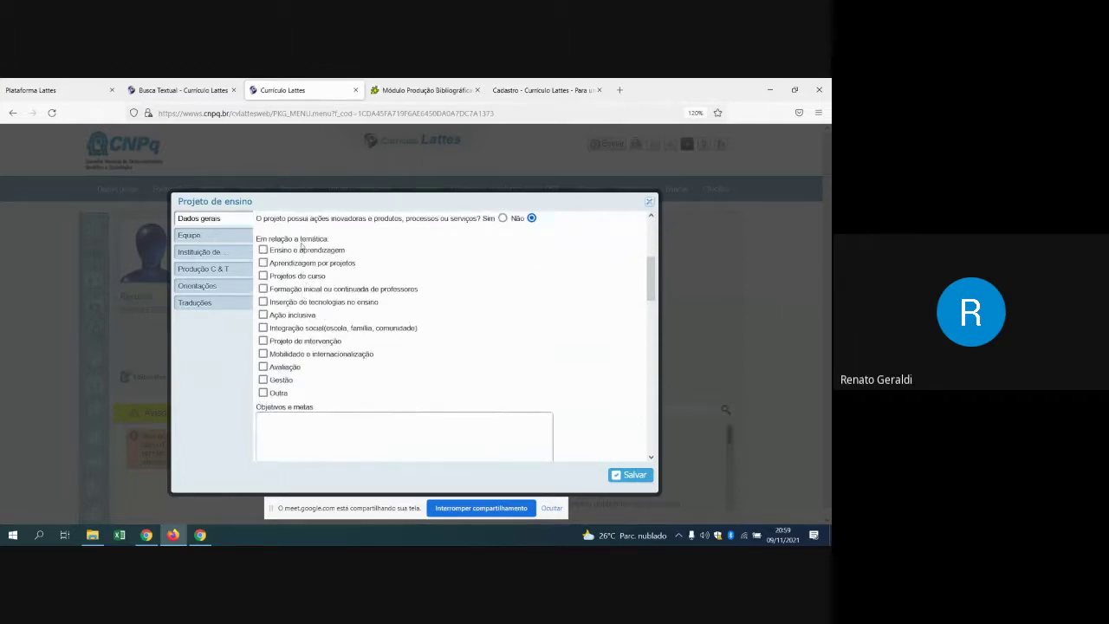
scroll(334, 337, down, 5)
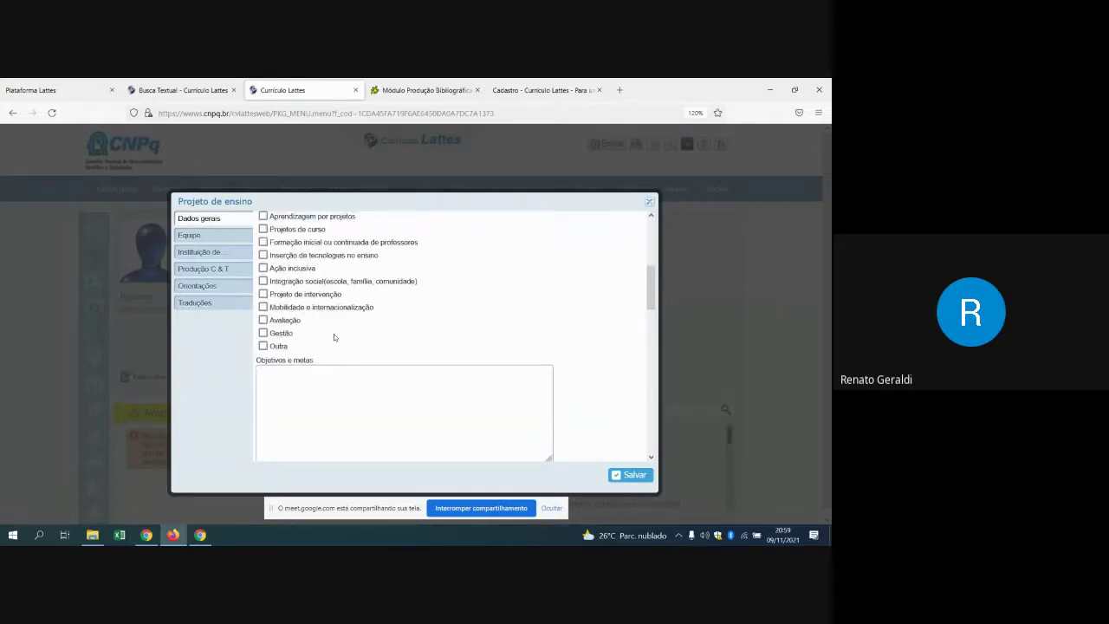
Step: Examine the teaching project's execution institution, Equipe, student quantity and funding sections, and close the form without saving
scroll(355, 364, down, 12)
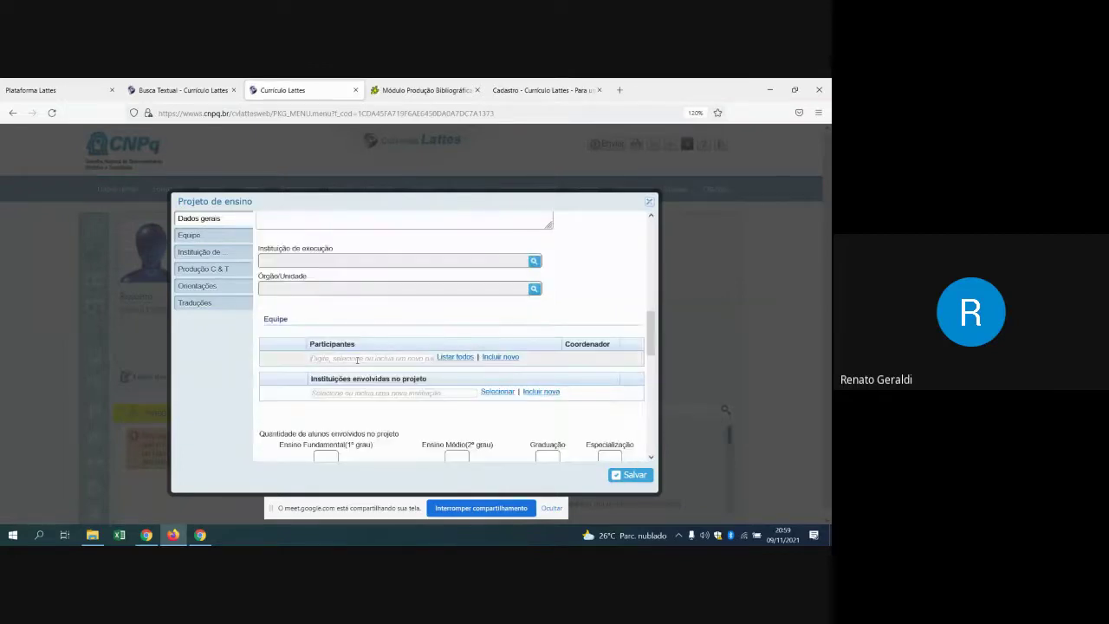
scroll(356, 363, up, 3)
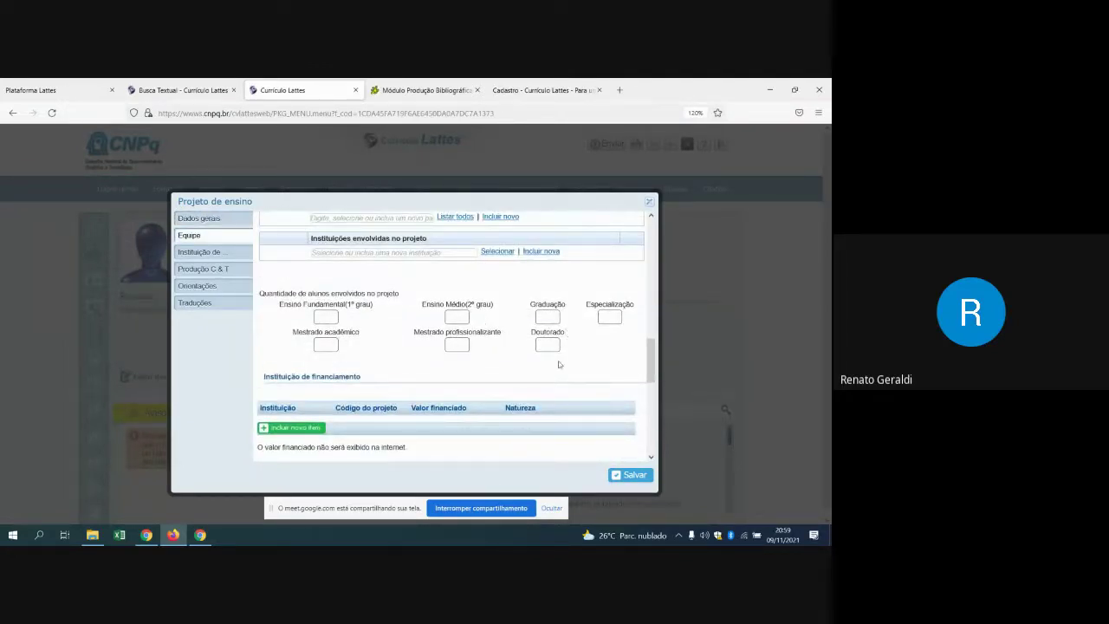
scroll(559, 364, down, 2)
scroll(559, 365, down, 5)
scroll(545, 364, up, 8)
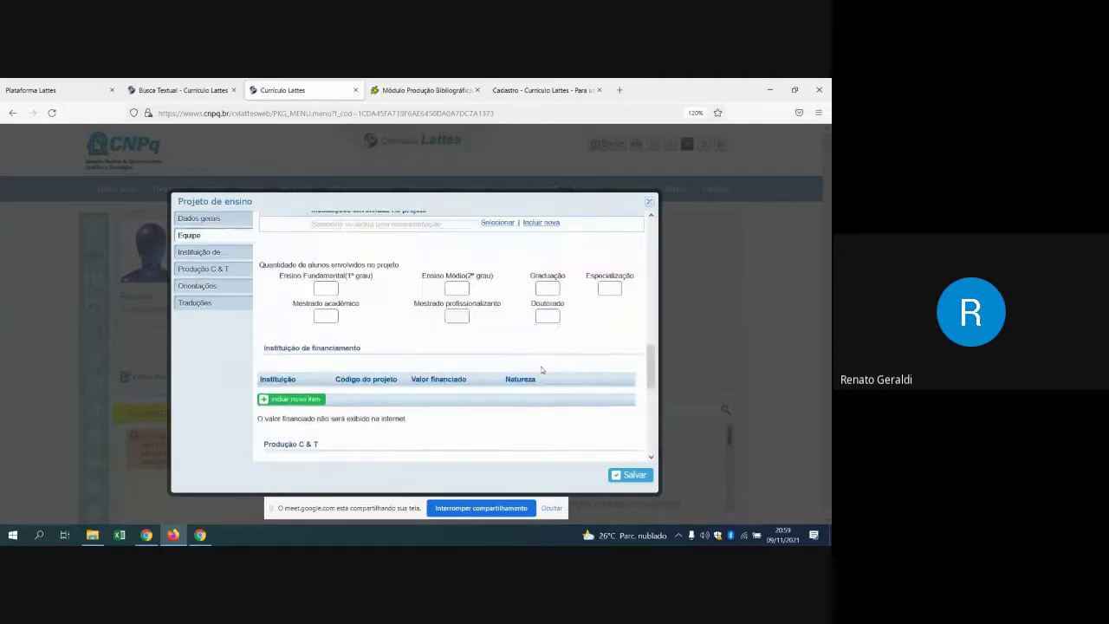
scroll(537, 355, up, 10)
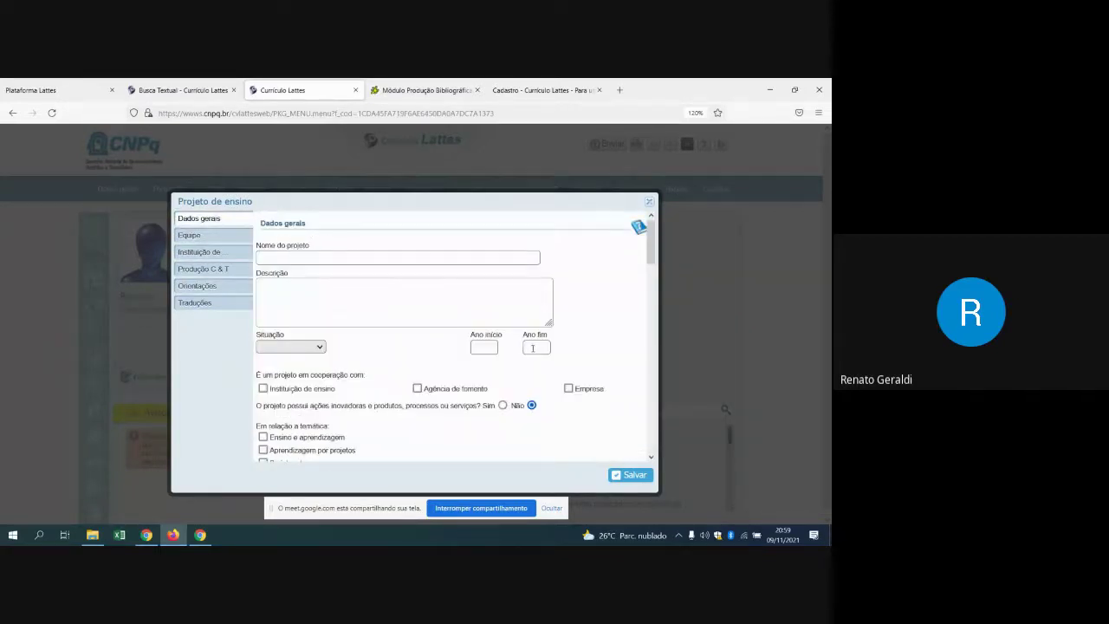
click(650, 205)
click(650, 205)
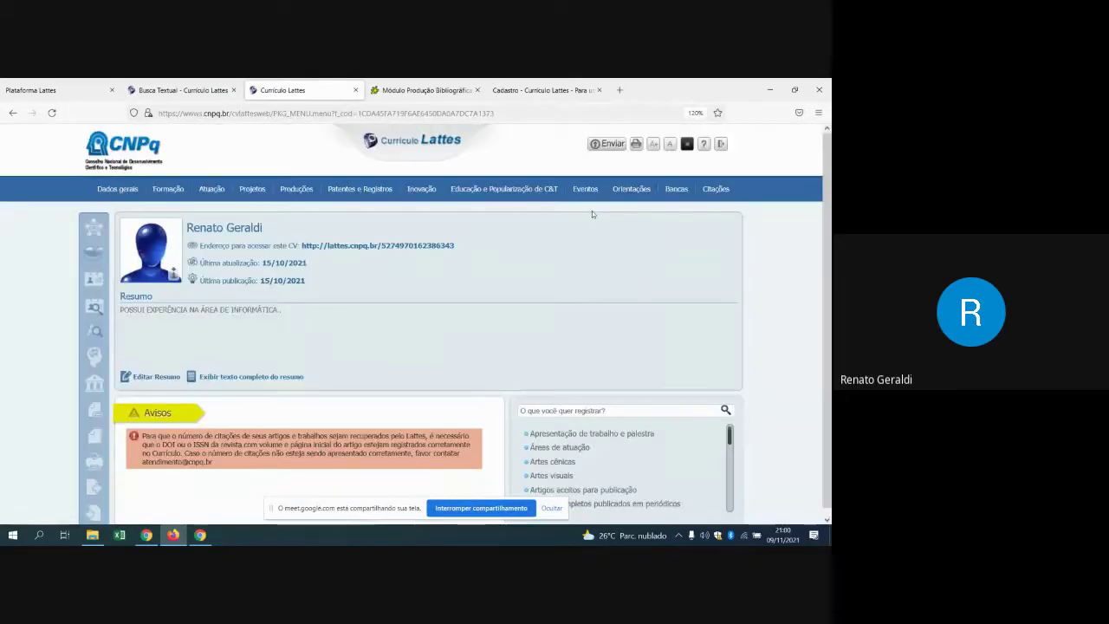
Step: Open the Projeto de desenvolvimento tecnológico form, examine its sections from Dados gerais onward, and close it without saving
mouse_move(217, 192)
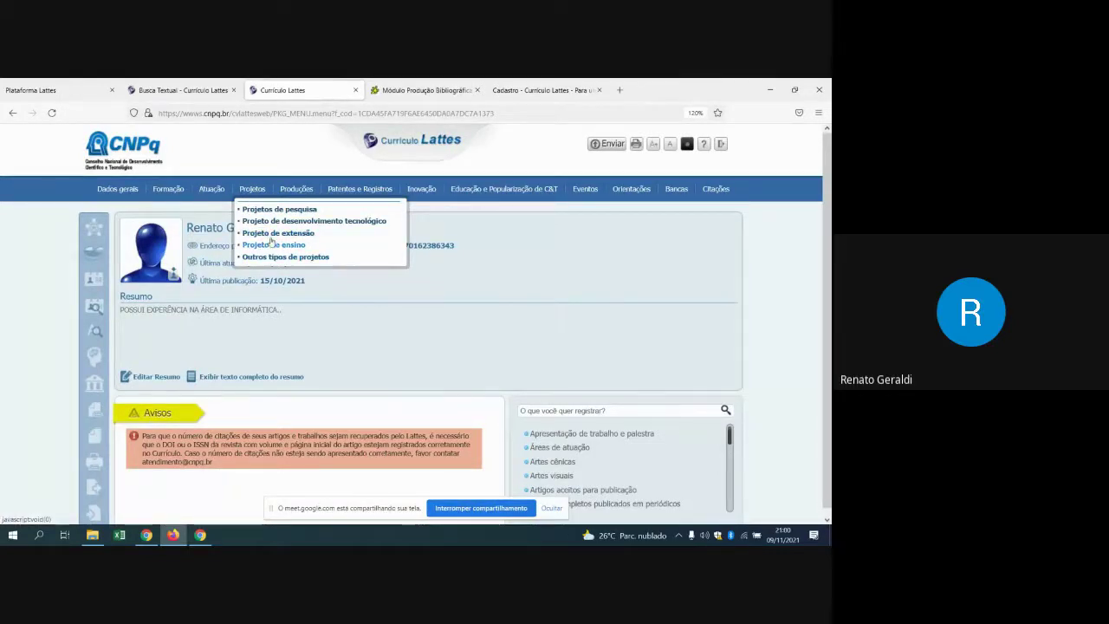
click(298, 220)
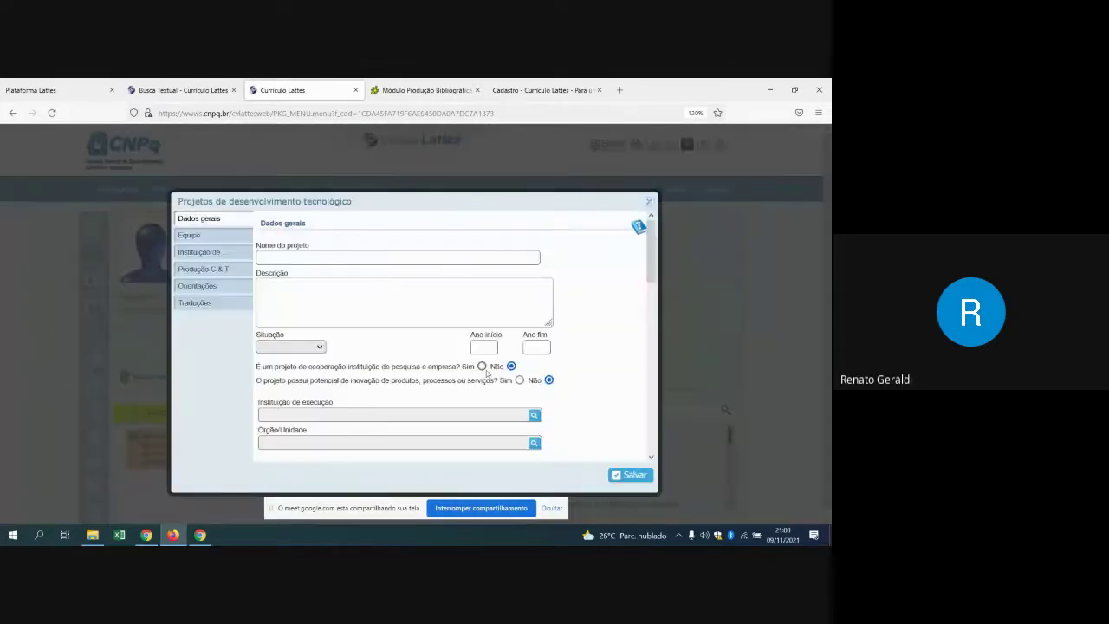
scroll(486, 374, down, 8)
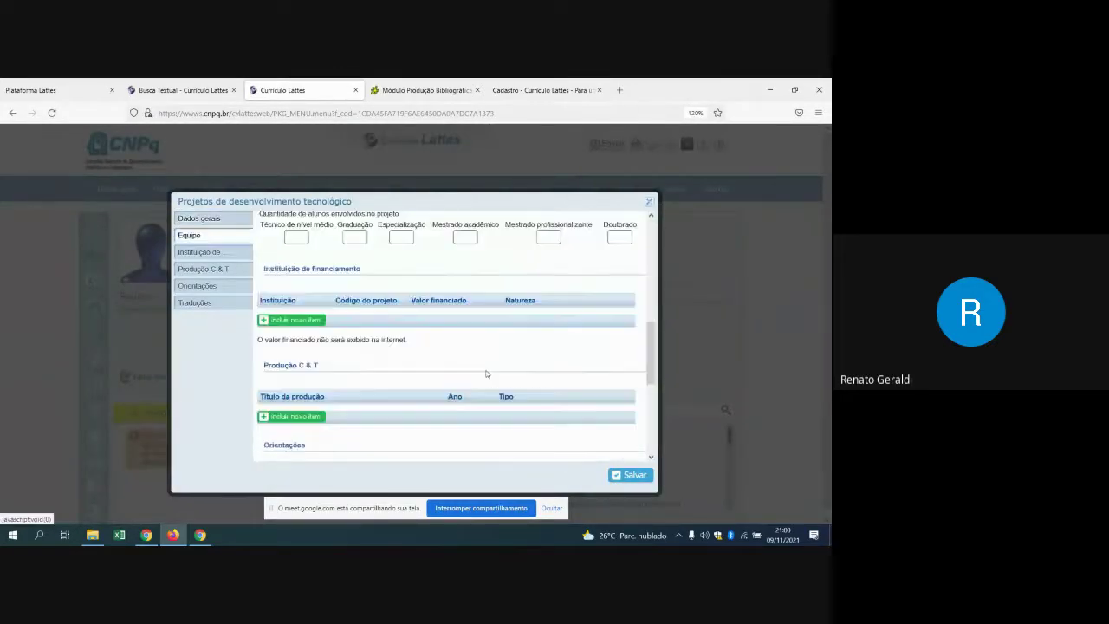
scroll(486, 373, down, 5)
scroll(532, 372, up, 12)
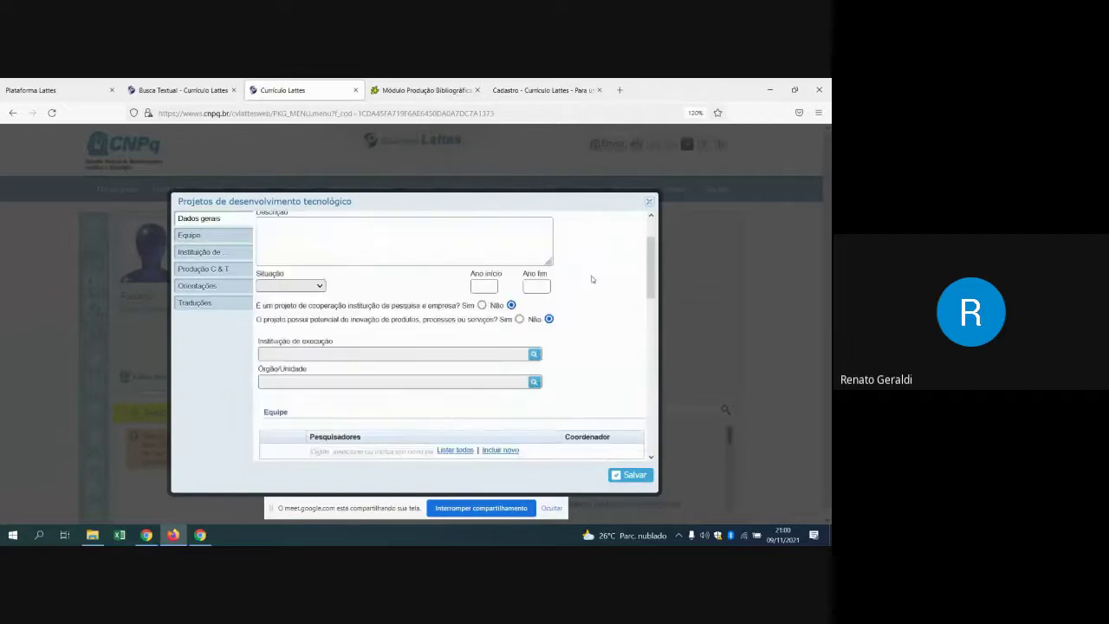
scroll(592, 279, up, 2)
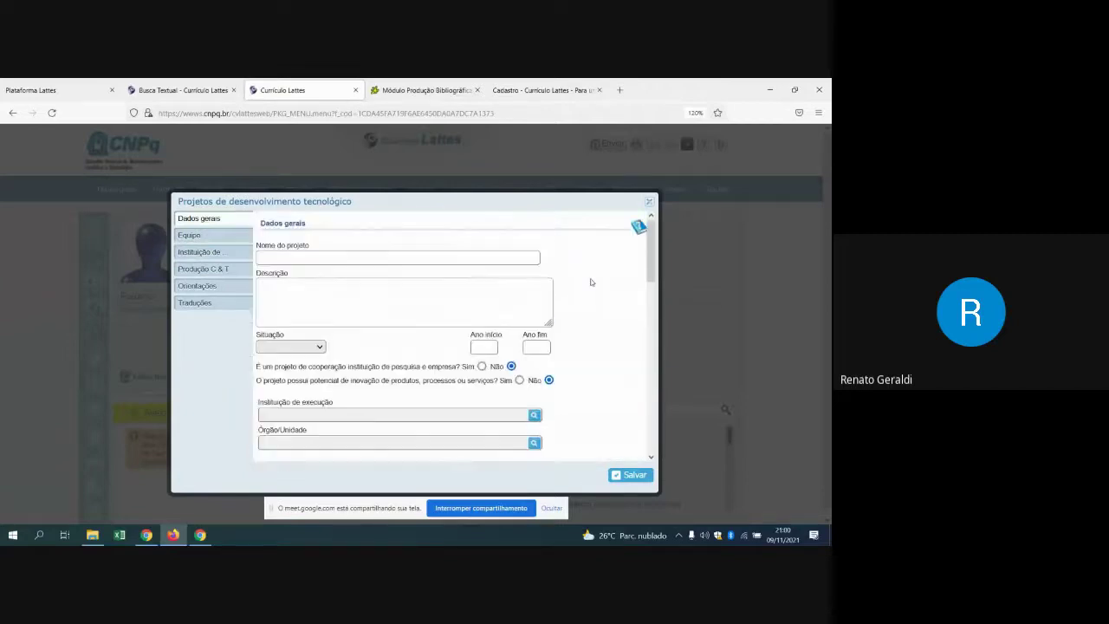
click(651, 201)
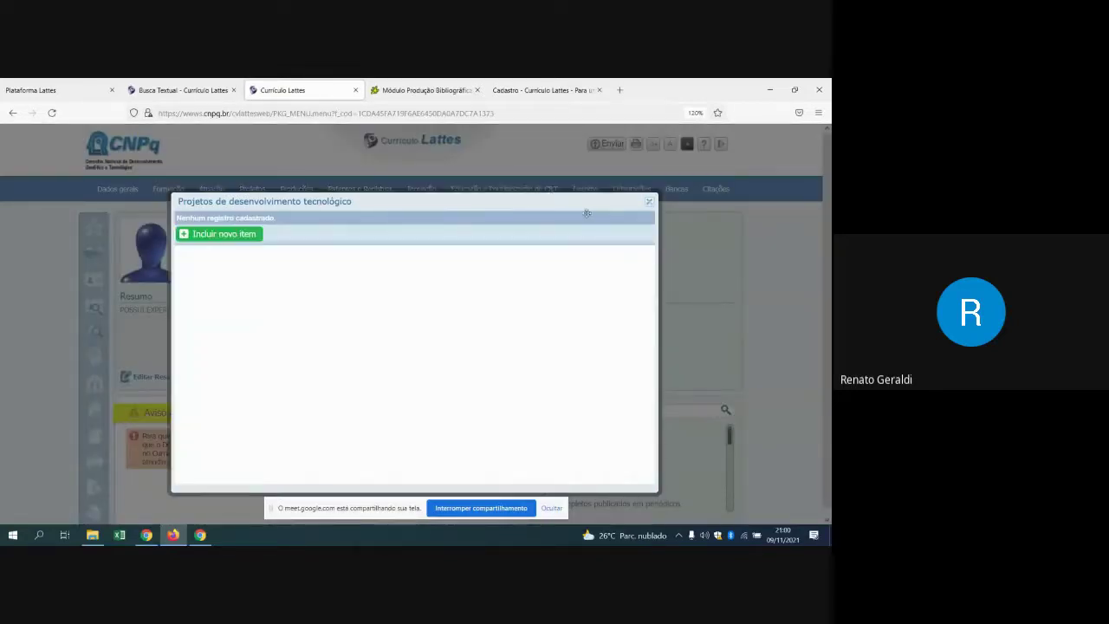
click(649, 202)
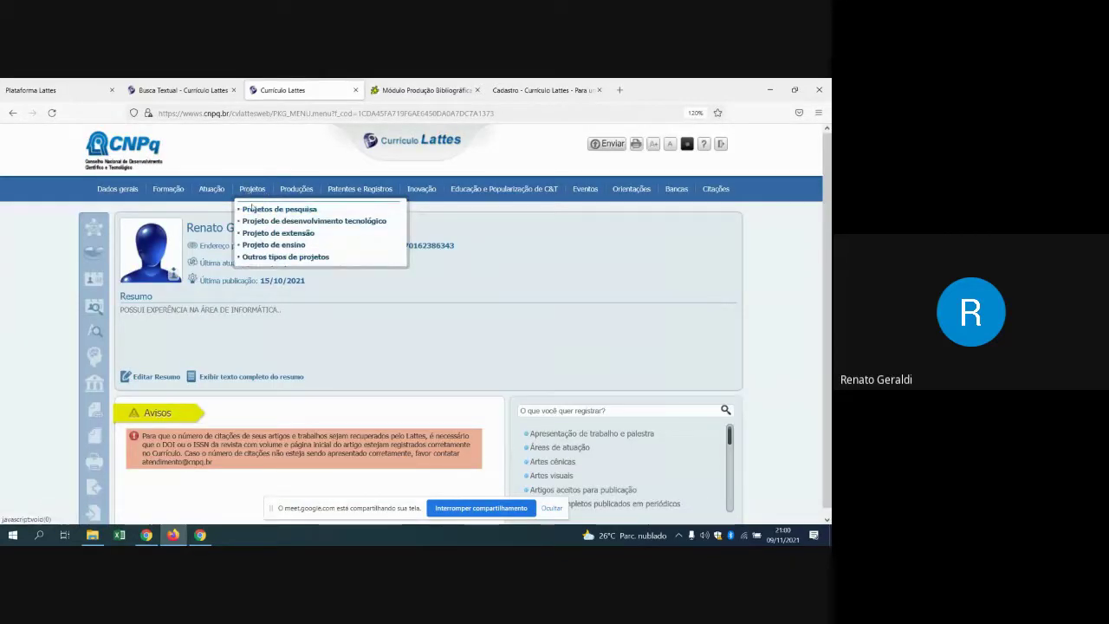
Step: Open the Outros tipos de projetos form, examine its sections from Dados gerais to Traduções, and close it without saving
click(260, 256)
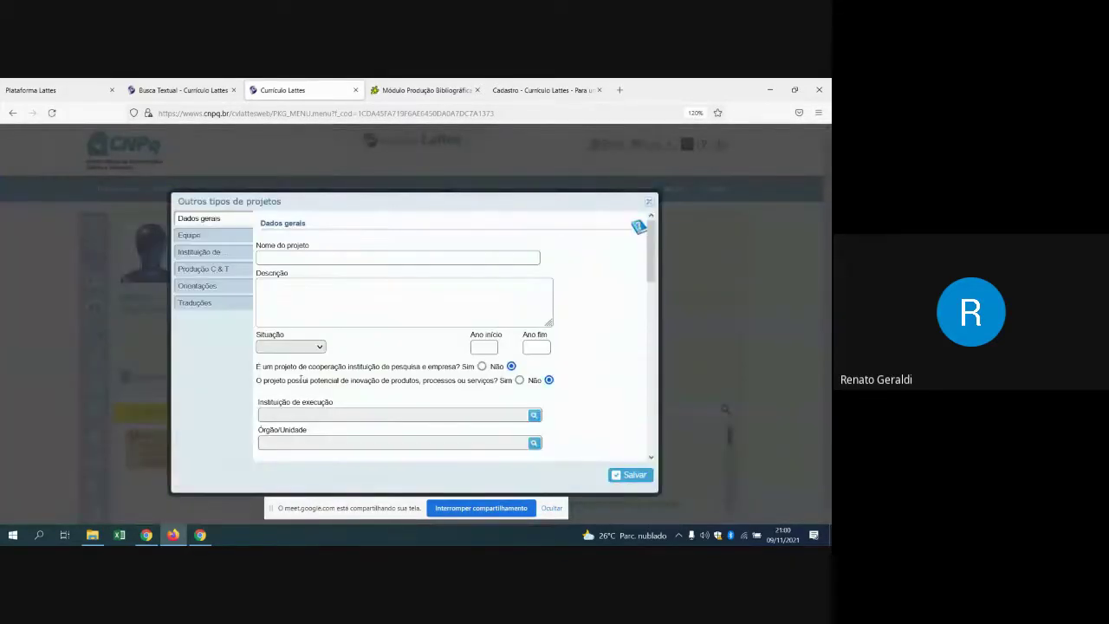
scroll(301, 379, down, 15)
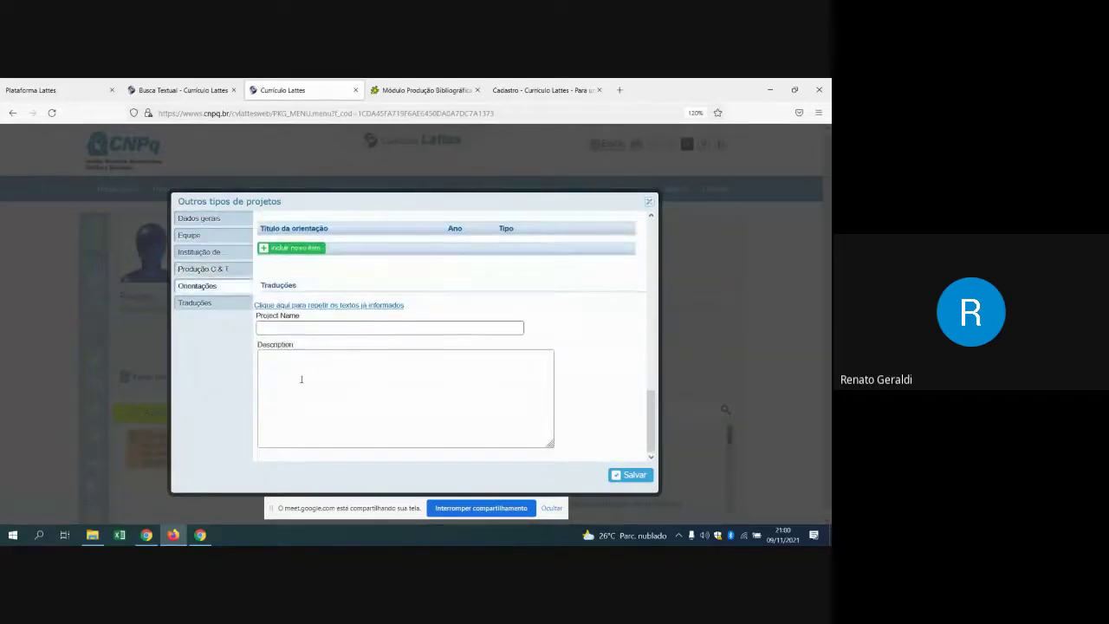
scroll(302, 378, up, 15)
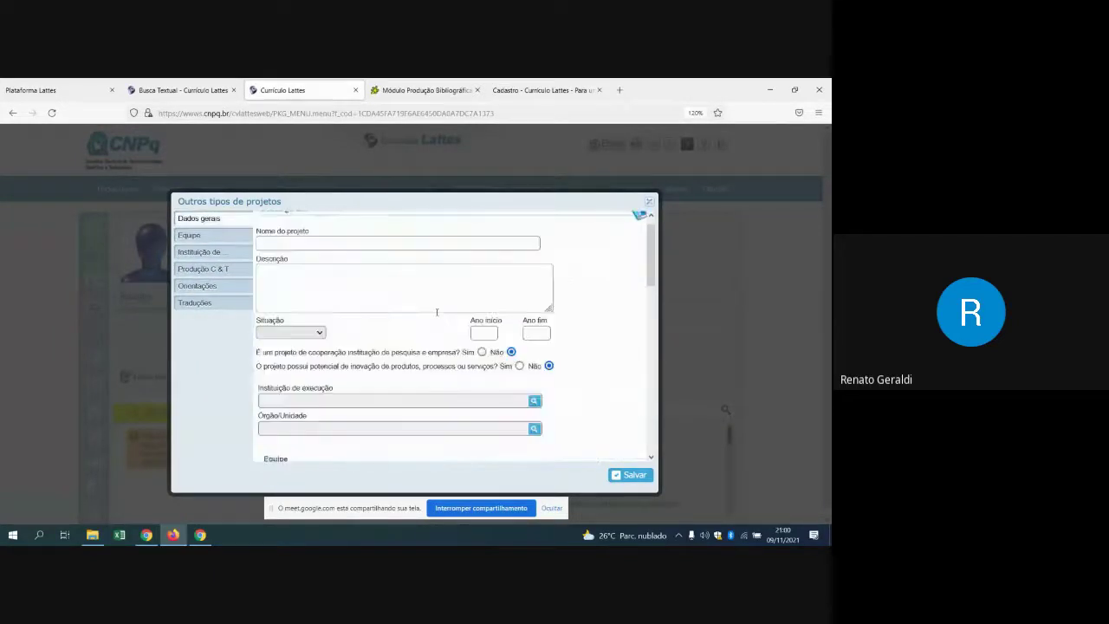
click(648, 201)
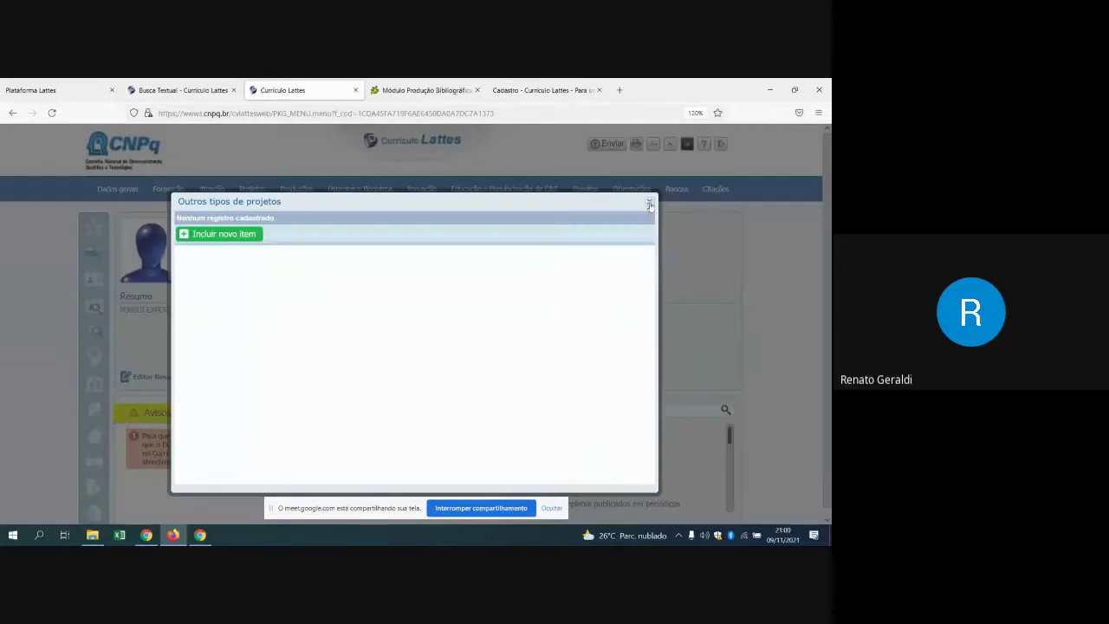
click(649, 203)
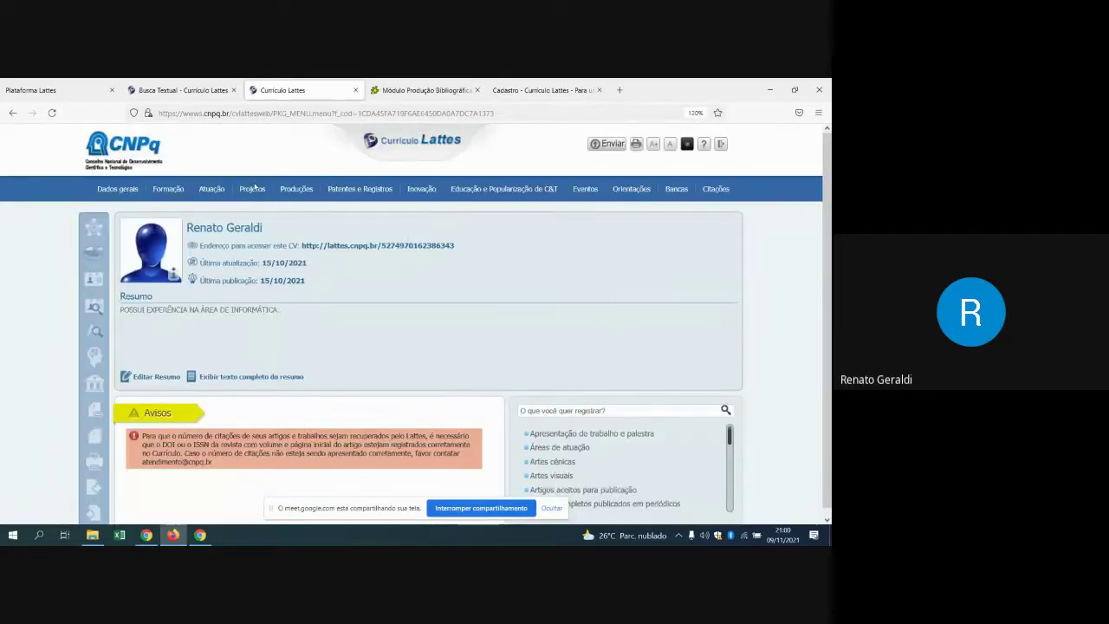
Step: Open the Formação acadêmica/titulação records and start a new entry with the Mestrado level to view its form
mouse_move(250, 190)
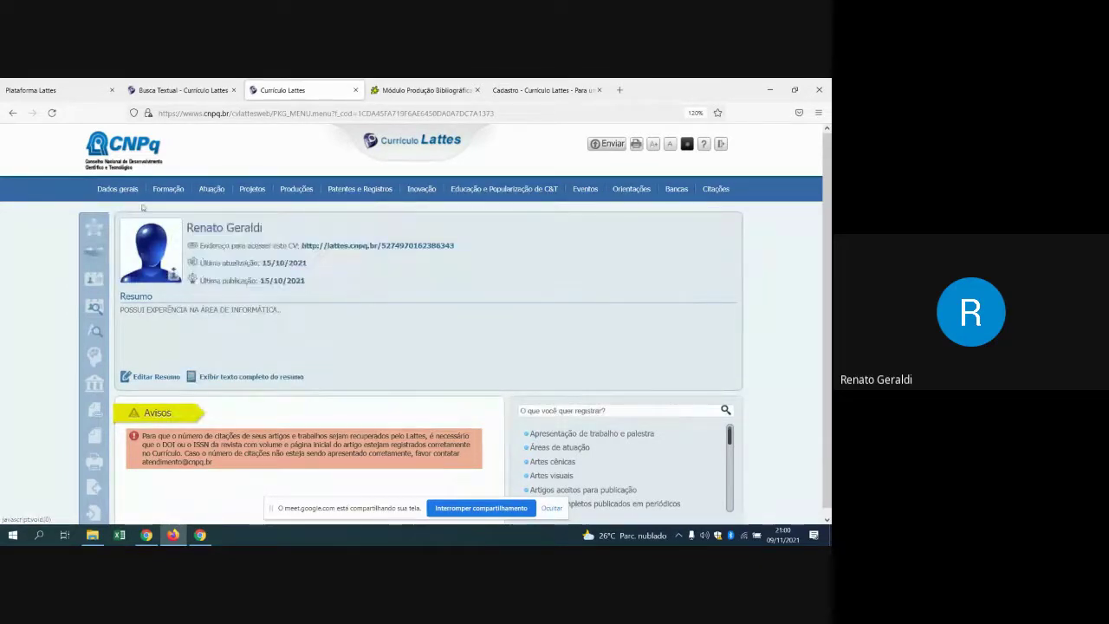
mouse_move(179, 197)
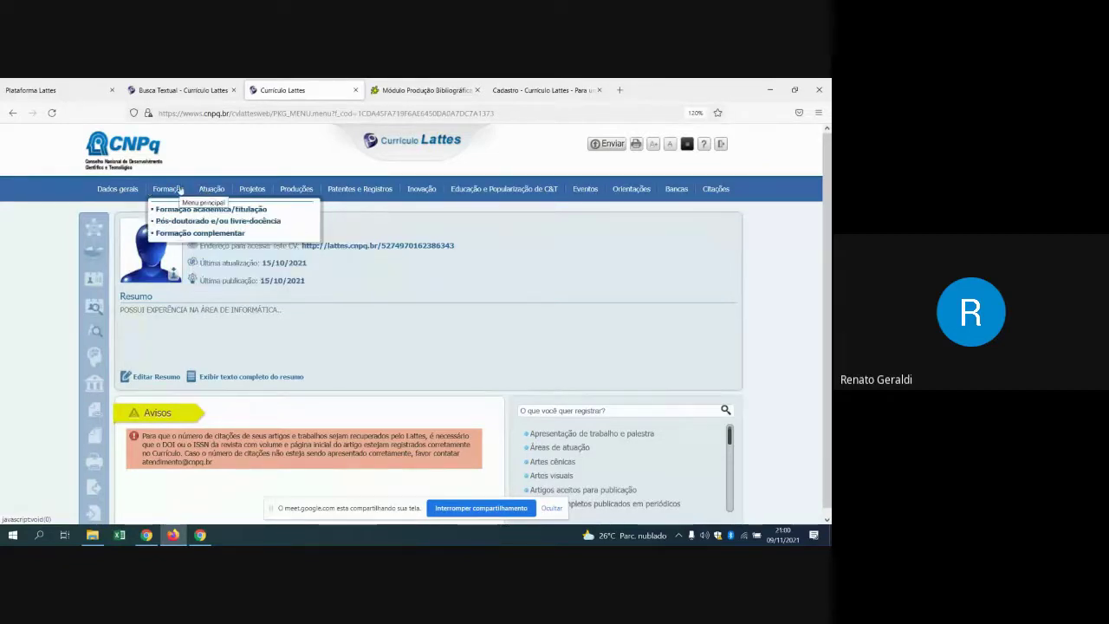
click(184, 211)
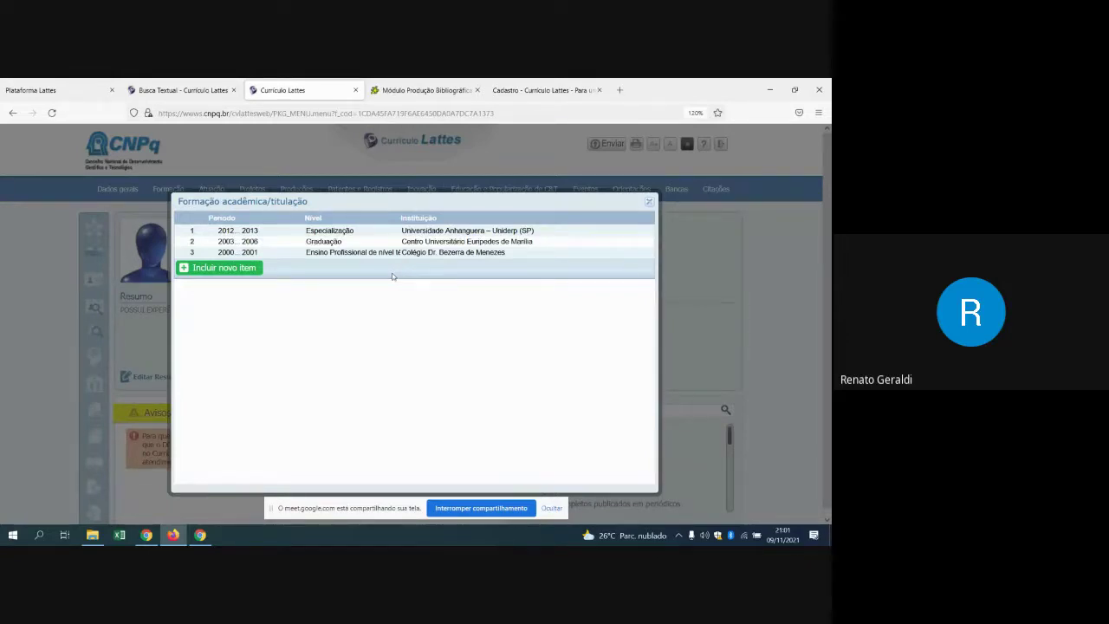
click(237, 271)
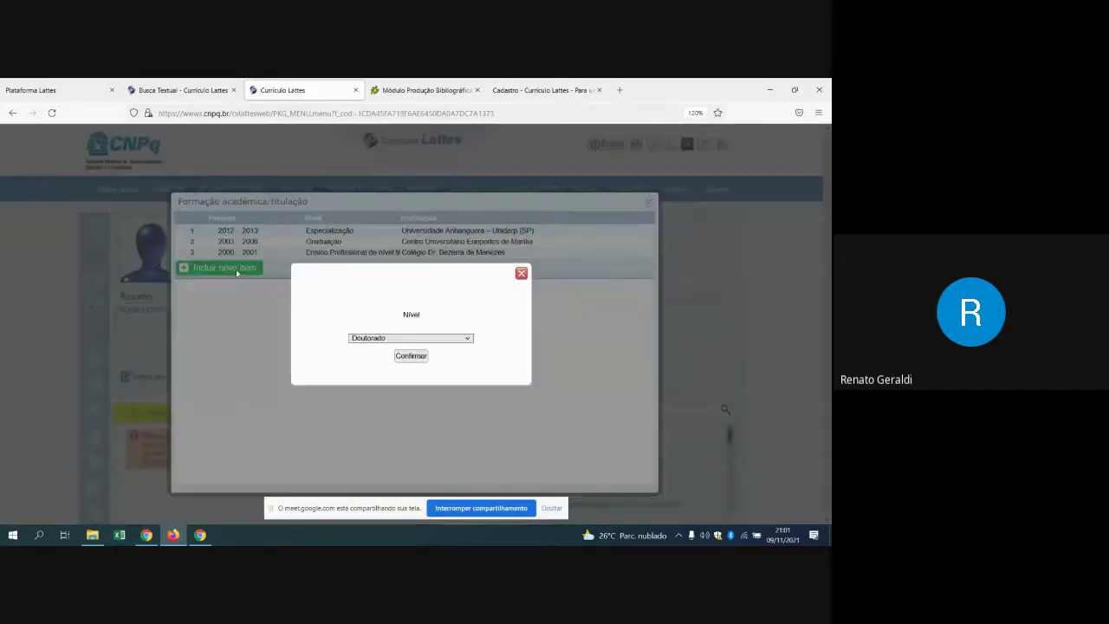
click(378, 339)
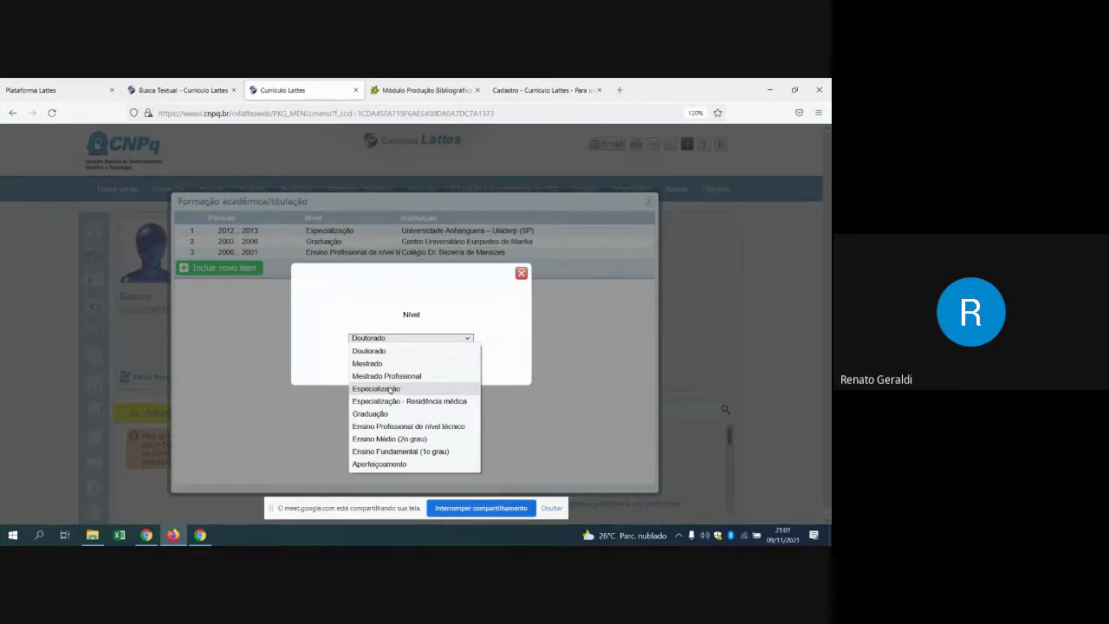
click(407, 363)
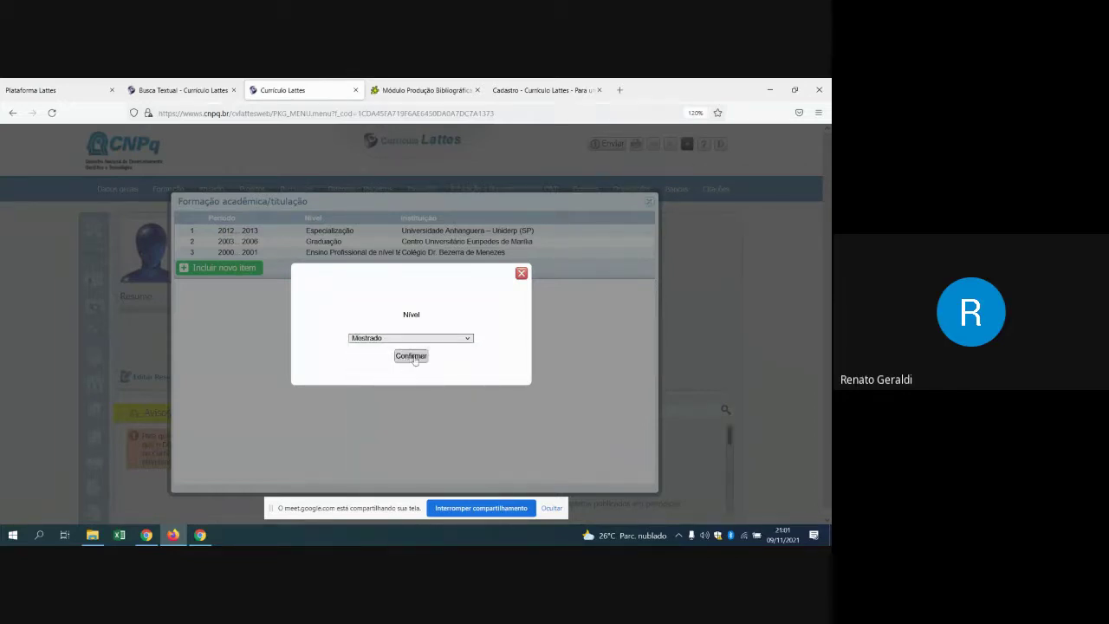
click(413, 357)
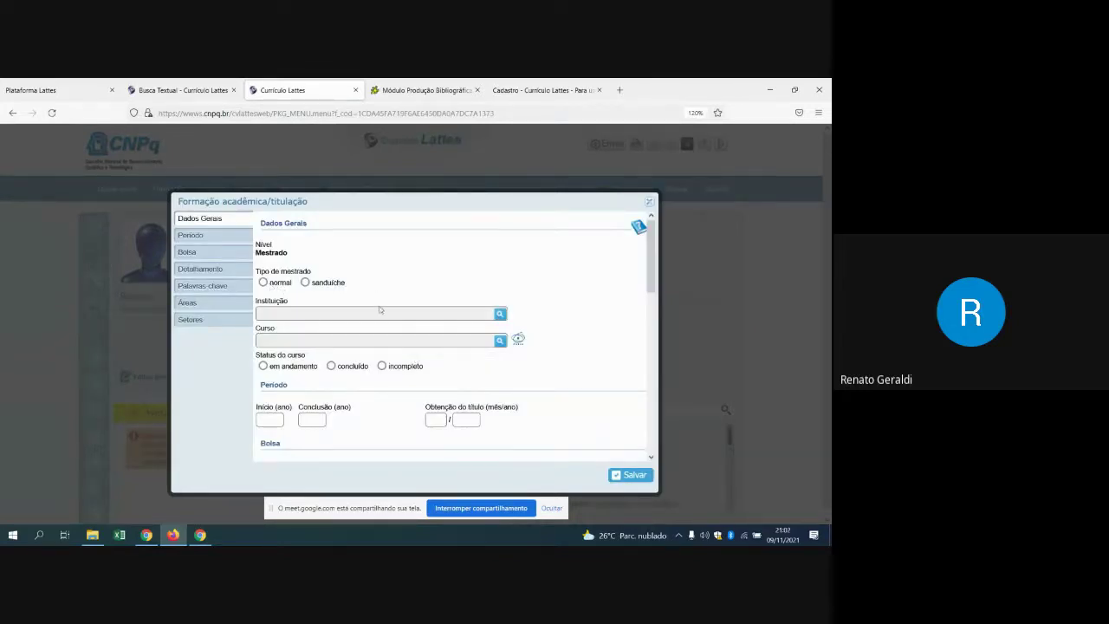
Step: Set the new Mestrado entry's type to normal and its course status to em andamento
scroll(377, 303, down, 2)
scroll(377, 302, up, 2)
click(263, 282)
scroll(498, 350, down, 1)
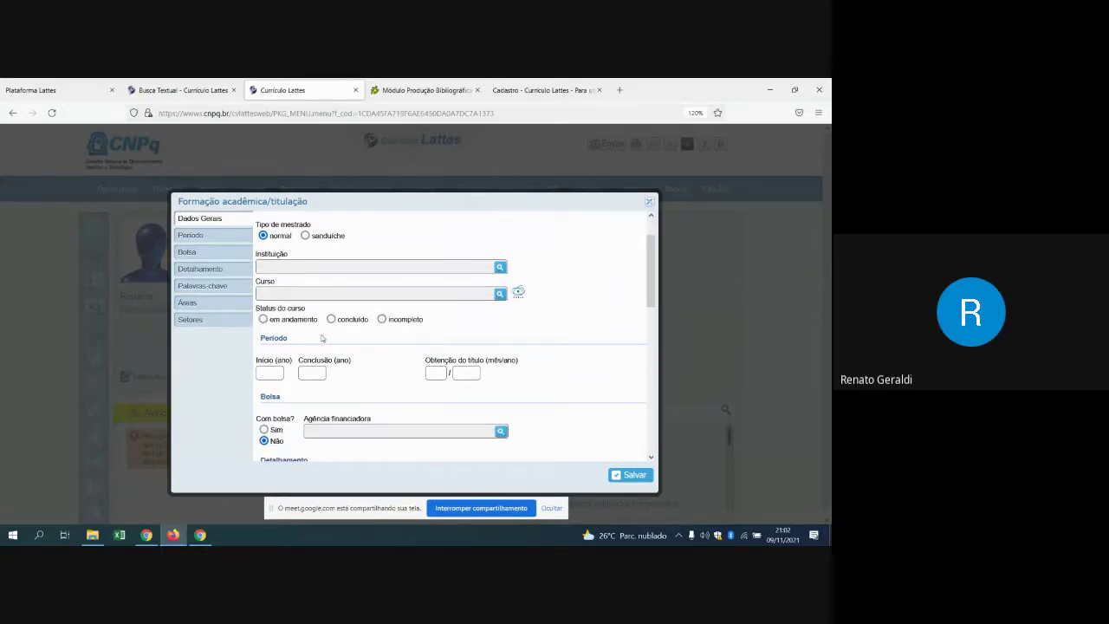
click(263, 319)
scroll(338, 367, down, 1)
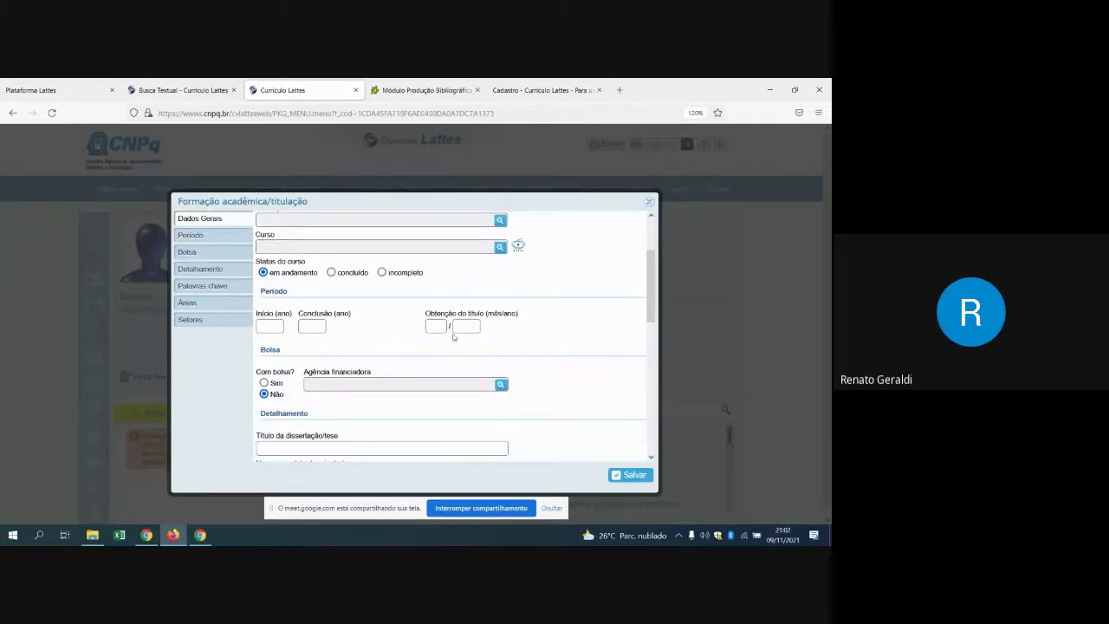
Step: Examine the Mestrado form's Período, Bolsa, Detalhamento, Palavras-chave, Áreas and Setores sections, and close the form without saving
scroll(453, 337, down, 2)
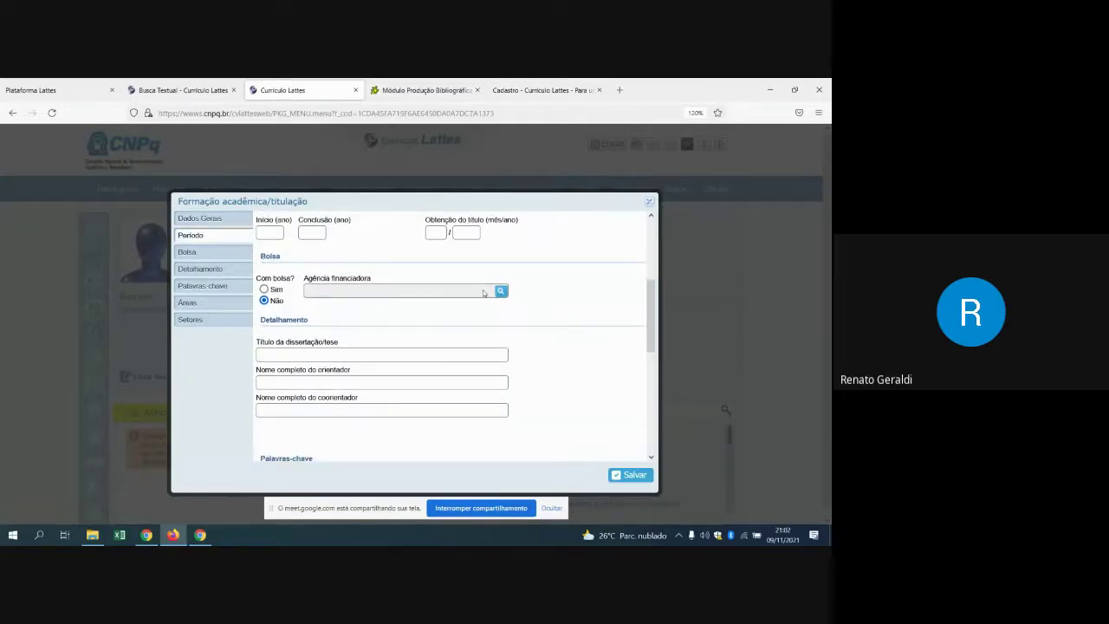
scroll(481, 302, down, 1)
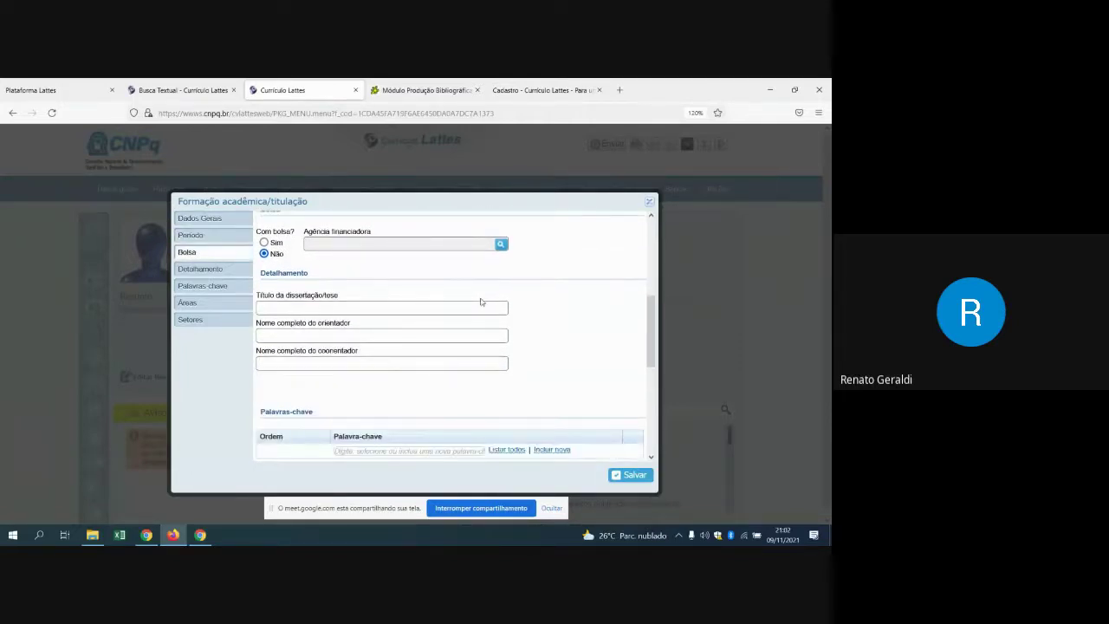
click(378, 310)
click(353, 338)
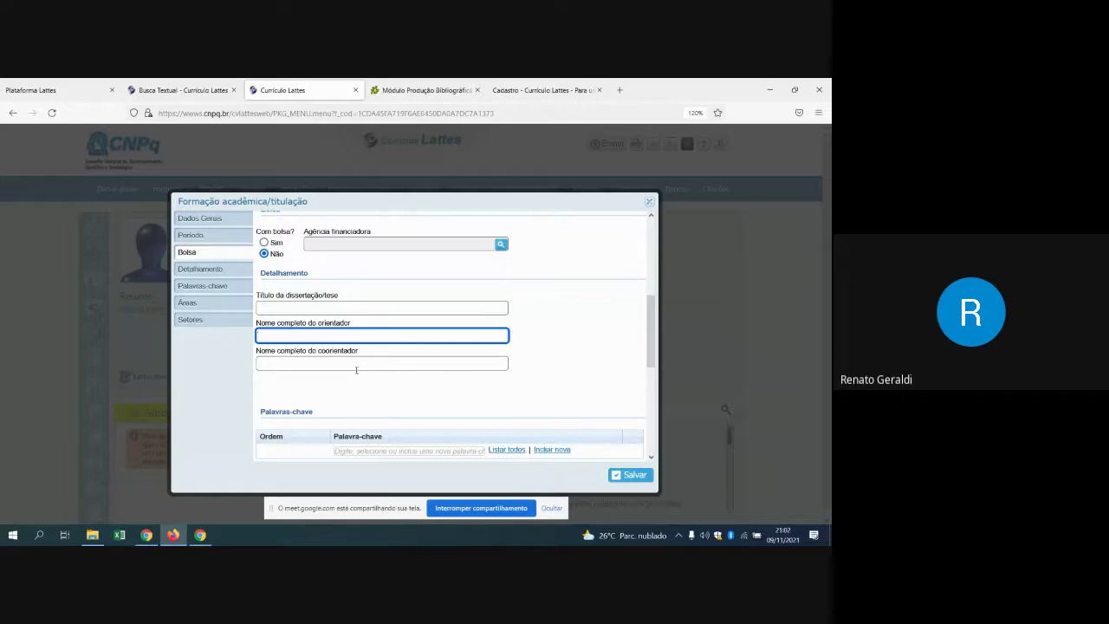
click(355, 364)
scroll(364, 360, down, 4)
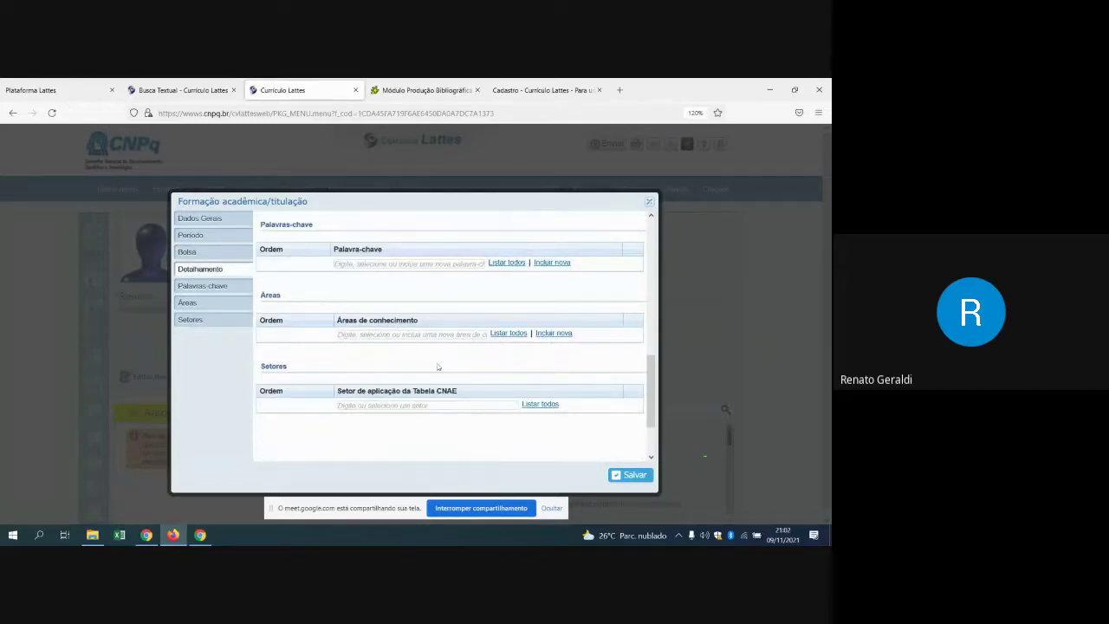
scroll(459, 386, down, 2)
scroll(472, 368, up, 10)
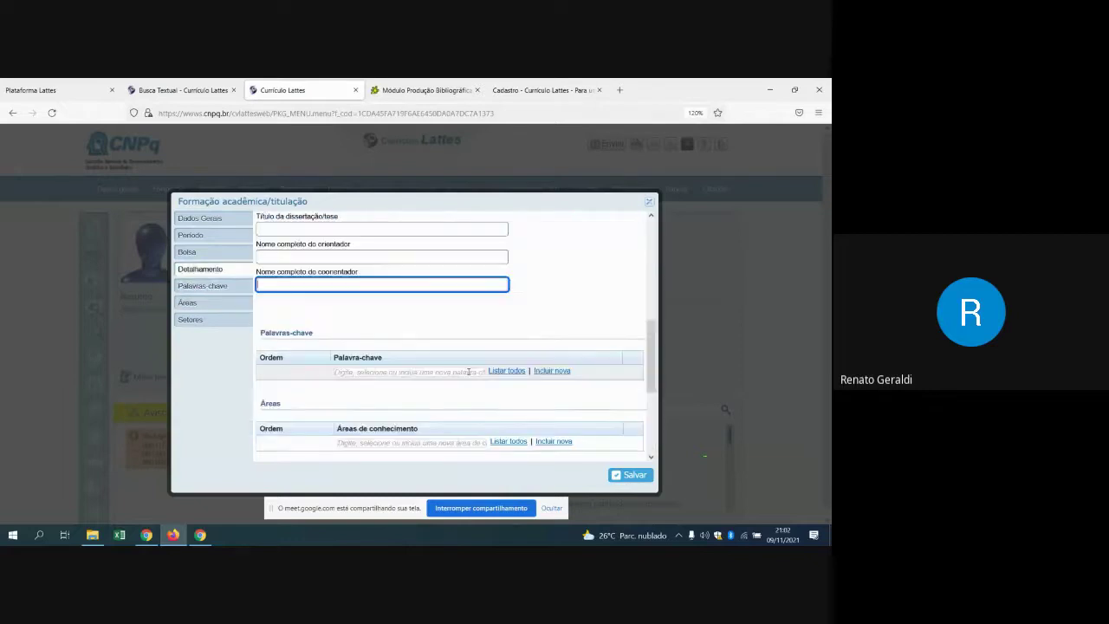
scroll(476, 357, up, 2)
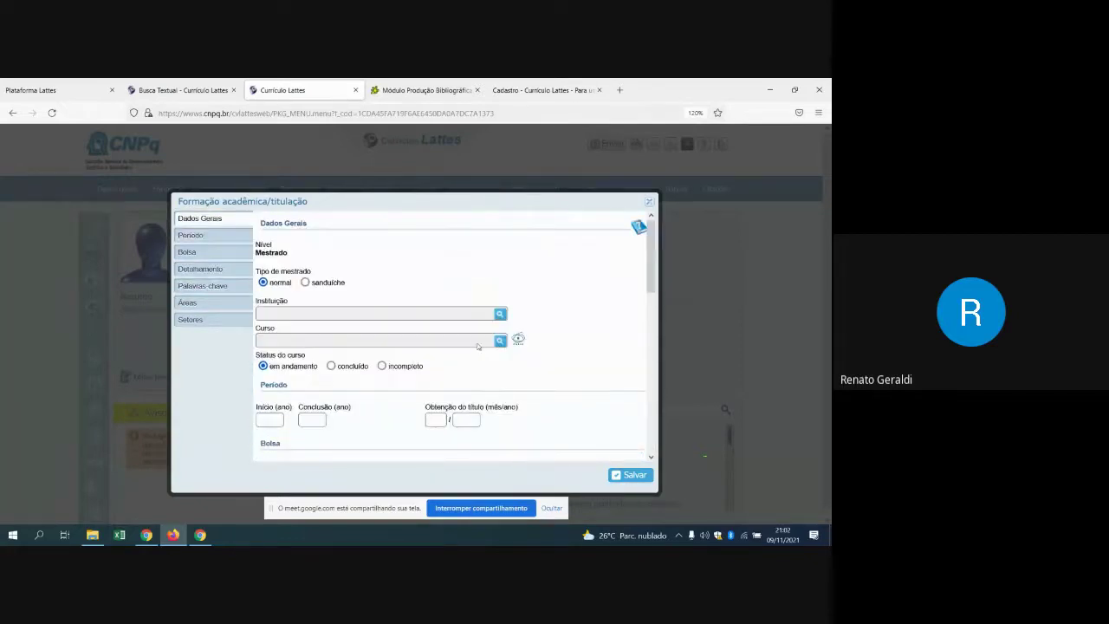
click(650, 203)
Step: Start a new Especialização entry, examine its form sections, and close the form and the academic records without saving
click(232, 269)
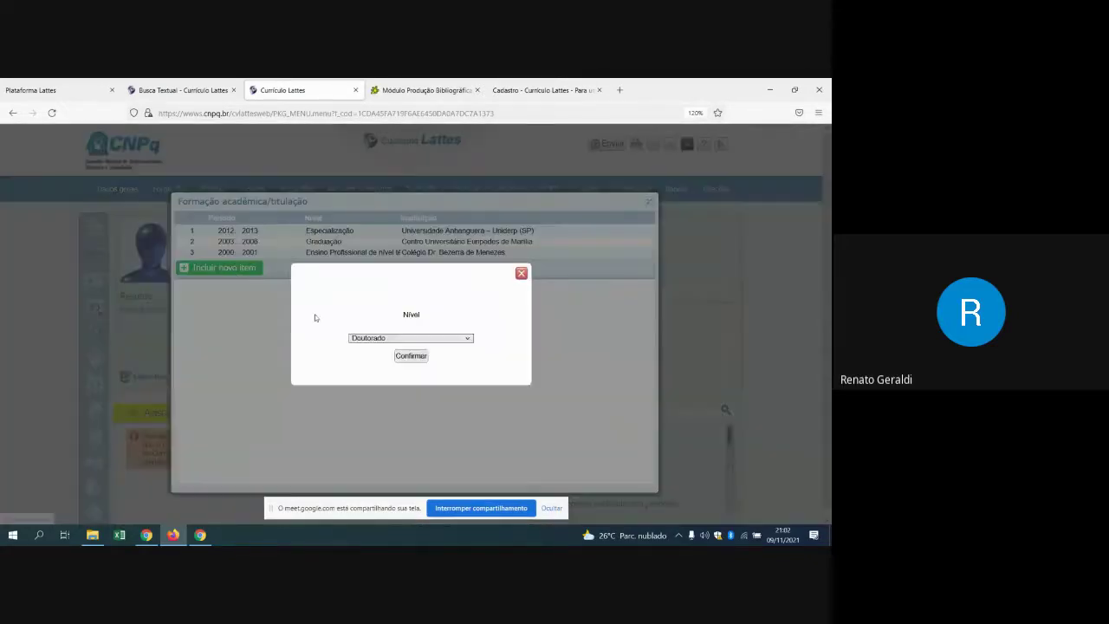
click(380, 340)
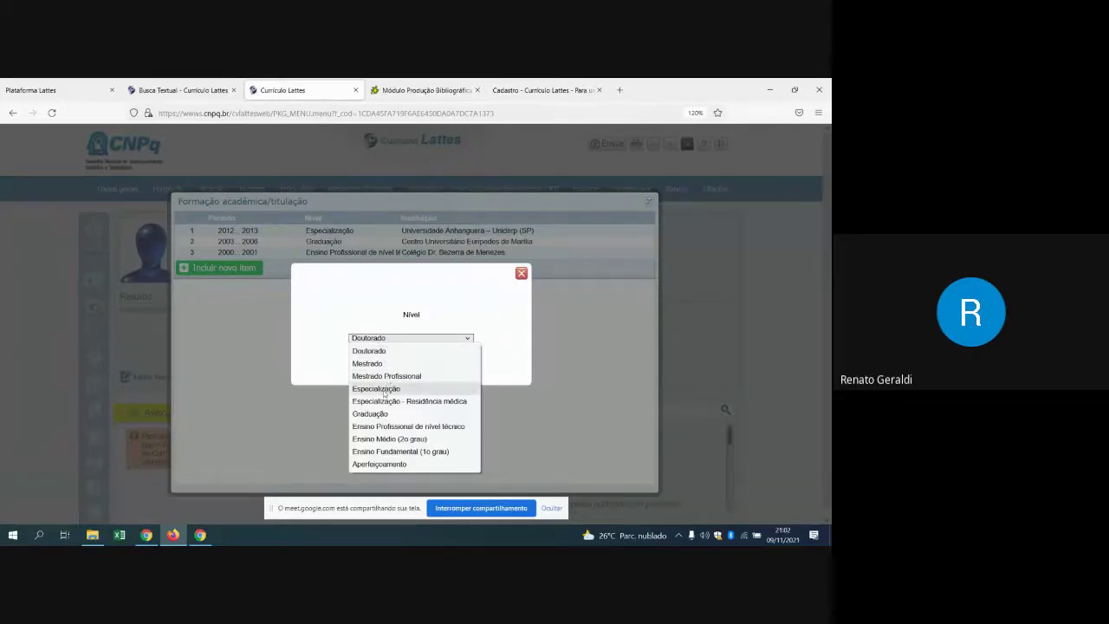
click(383, 392)
click(403, 359)
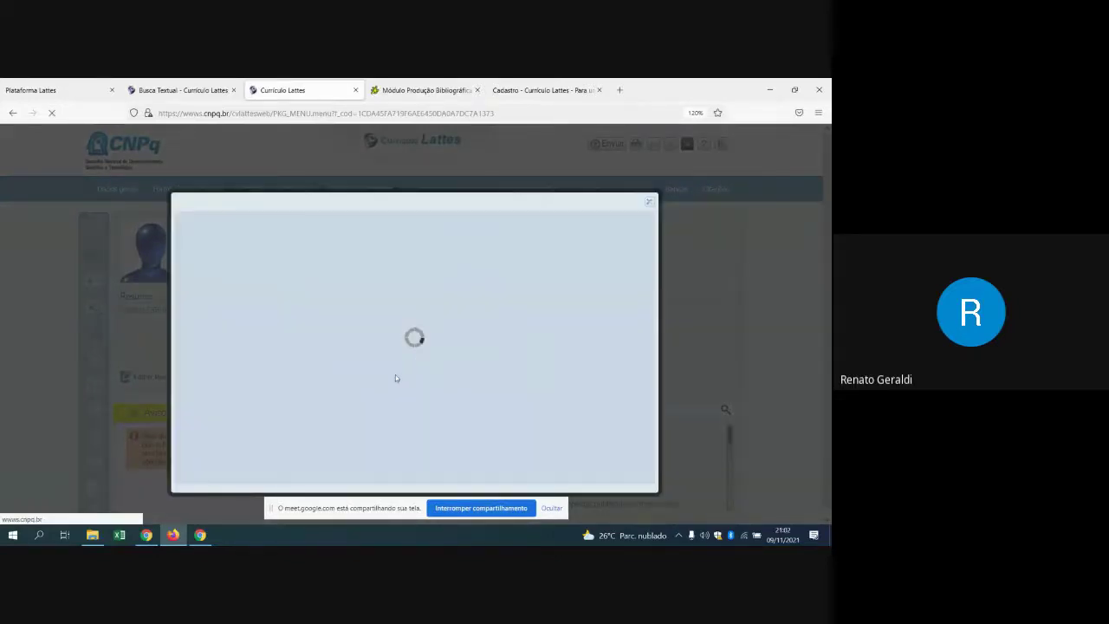
scroll(375, 378, down, 1)
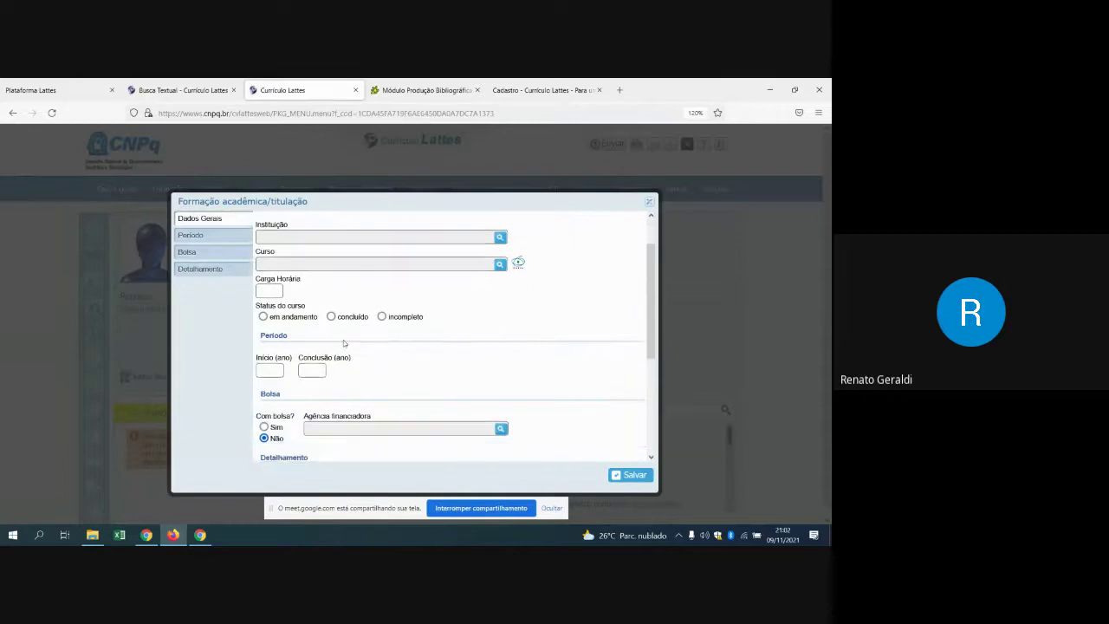
scroll(304, 412, down, 4)
scroll(441, 324, up, 5)
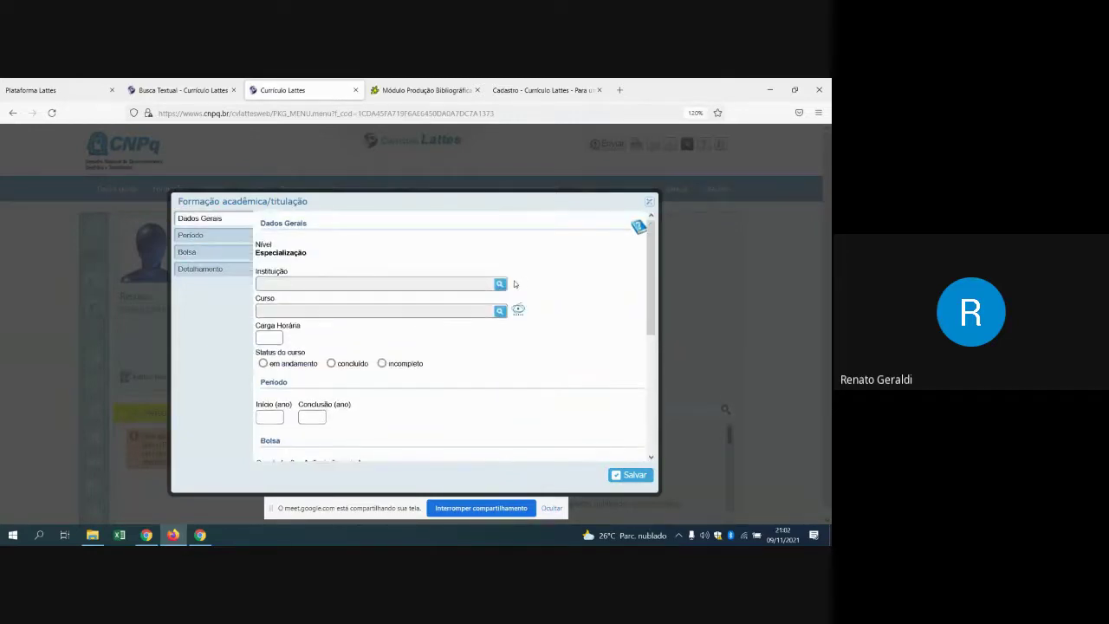
click(650, 203)
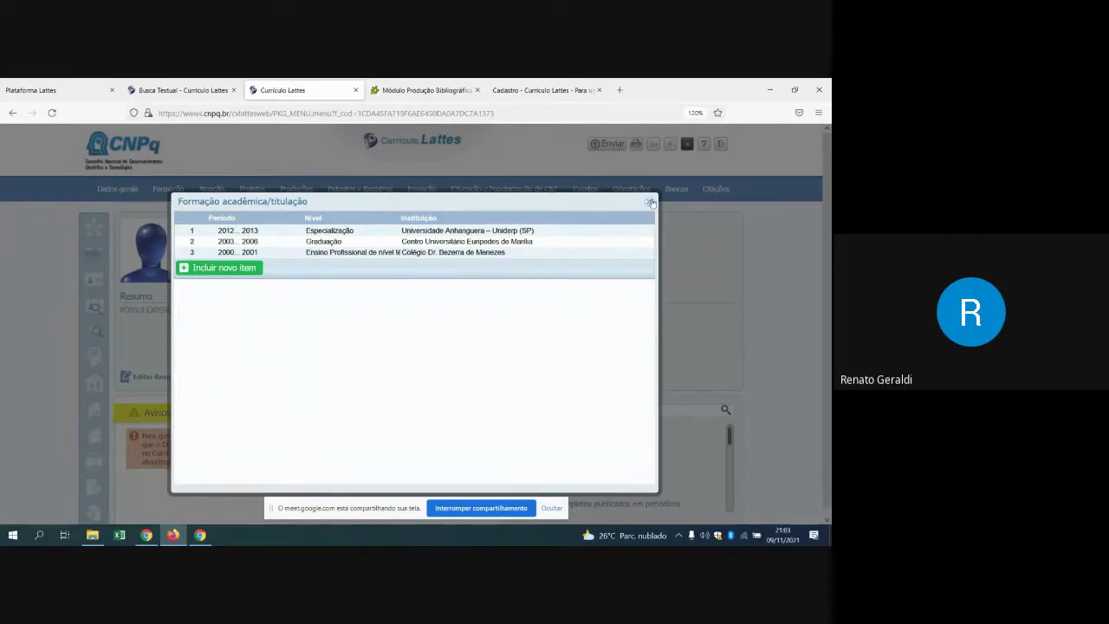
click(652, 202)
mouse_move(220, 190)
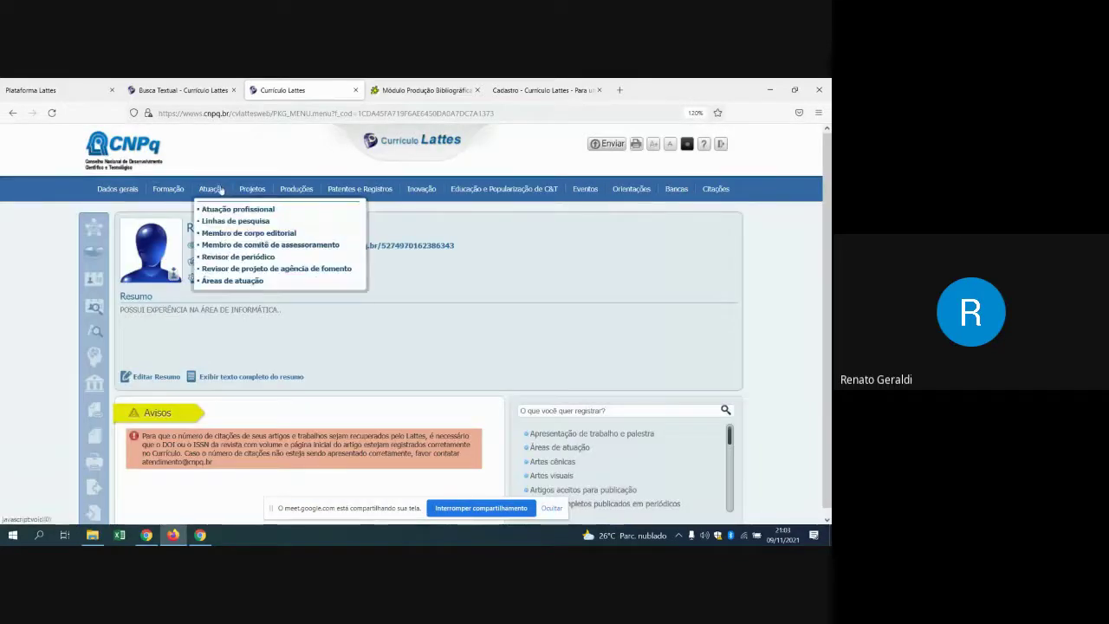
mouse_move(172, 190)
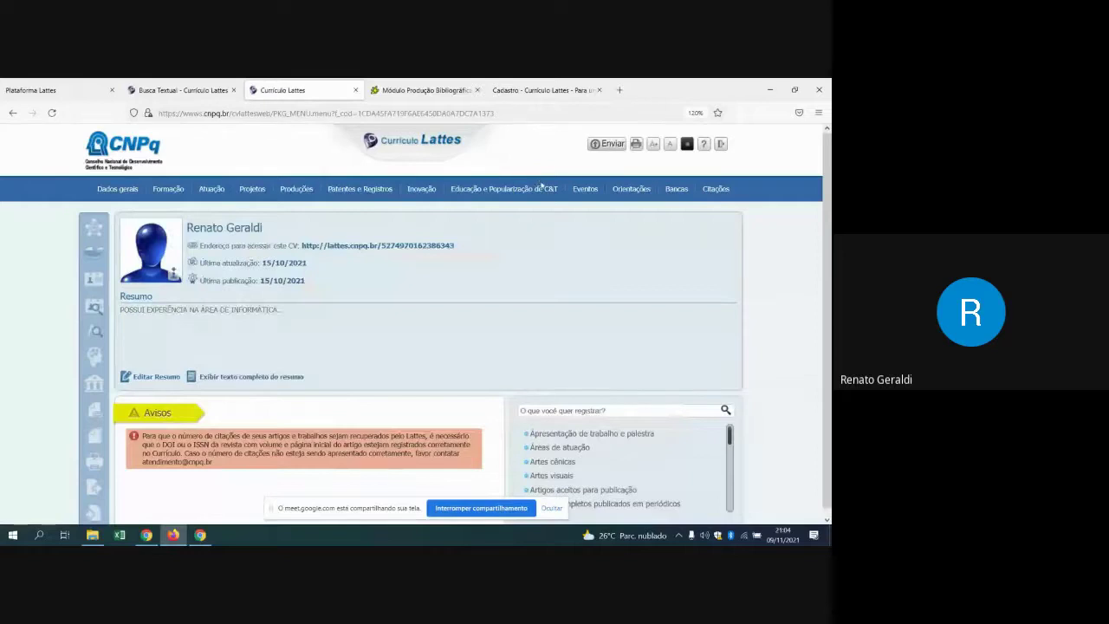
mouse_move(543, 190)
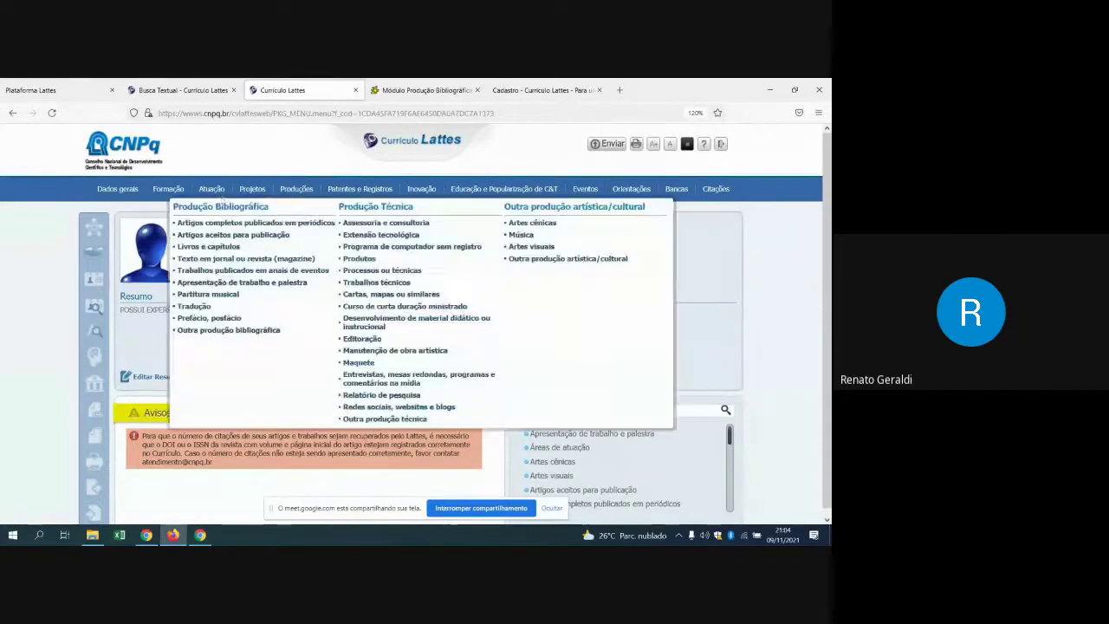
Step: Open the 2008 short course in Formação complementar, examine its Dados gerais and Nível options, and advance to its Período section
mouse_move(218, 198)
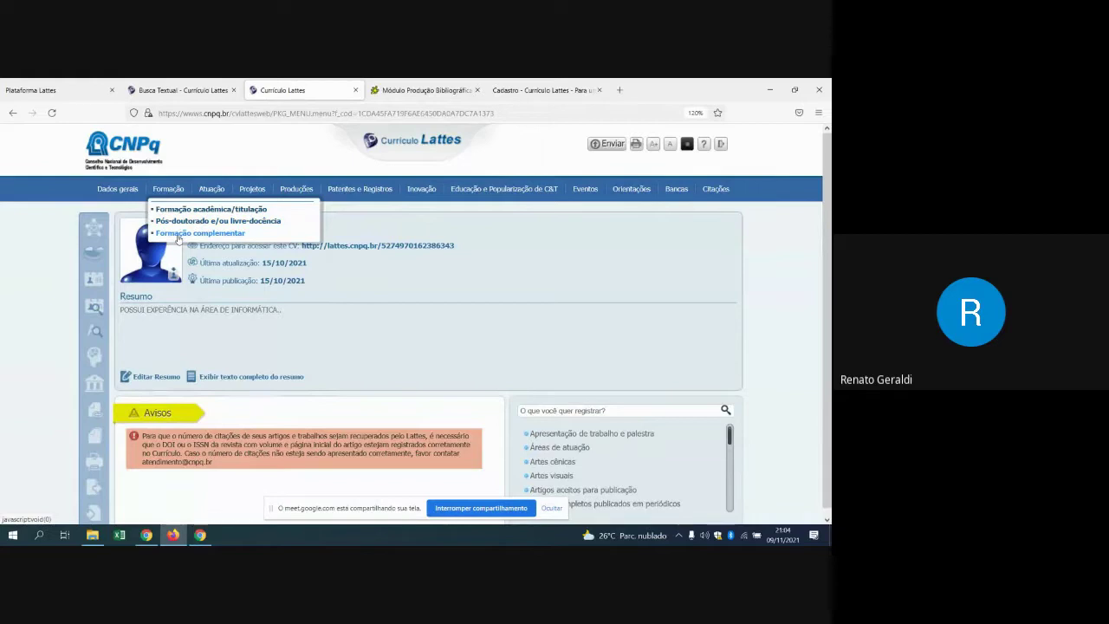
click(179, 234)
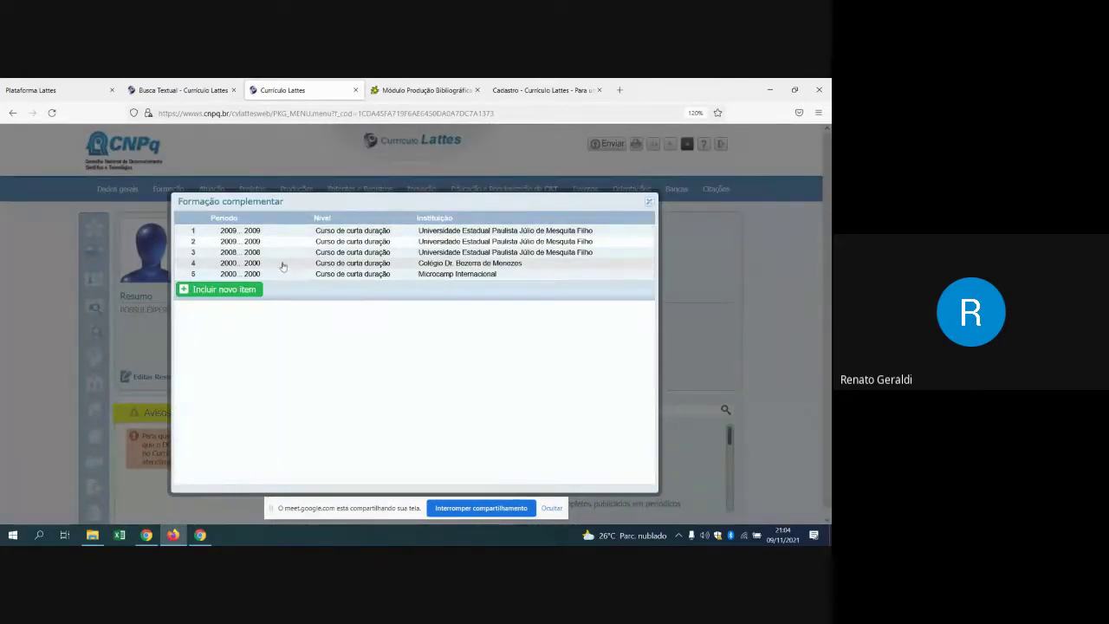
click(253, 253)
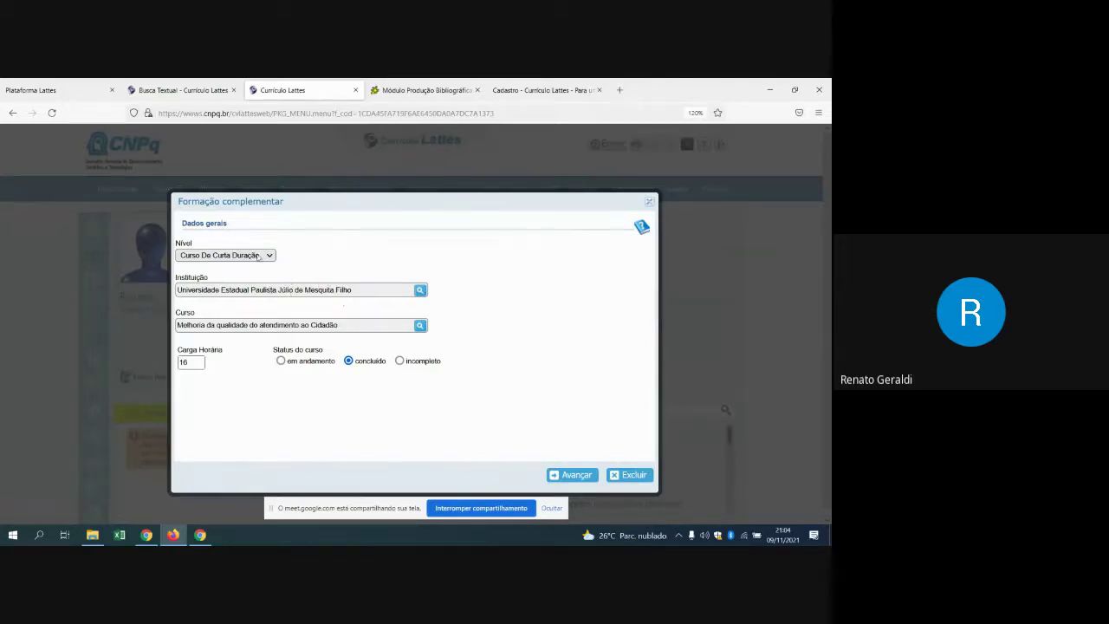
click(270, 258)
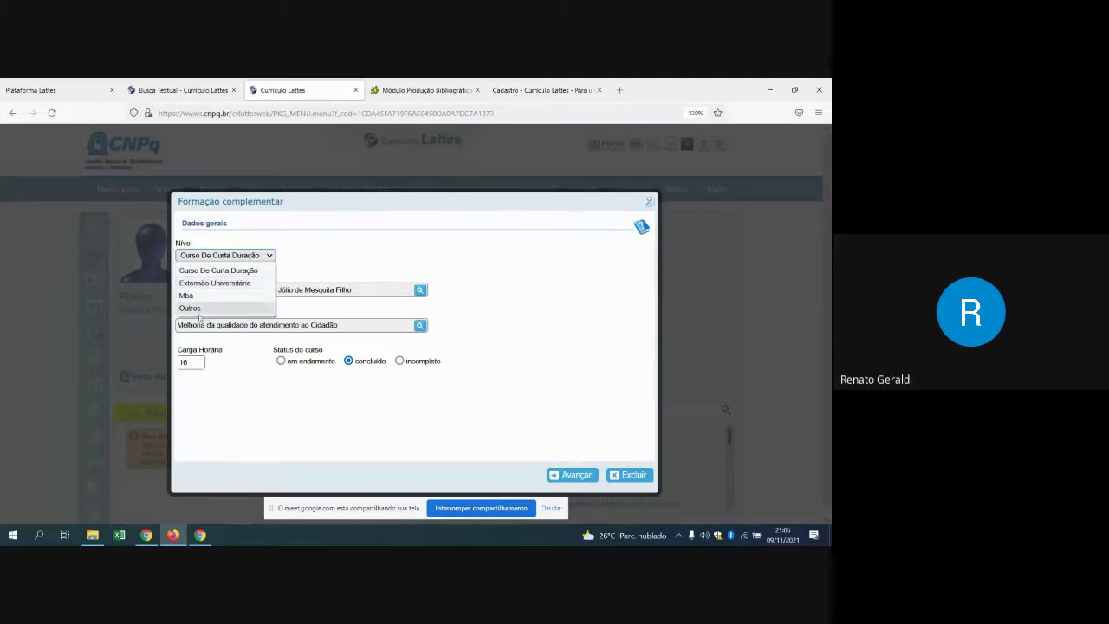
click(393, 252)
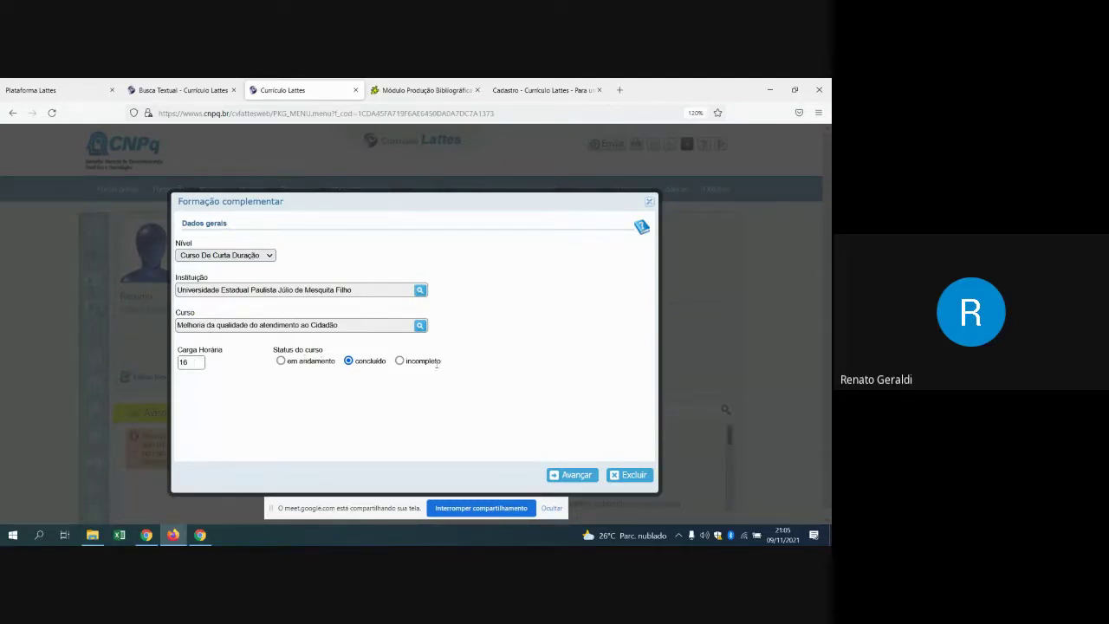
click(574, 473)
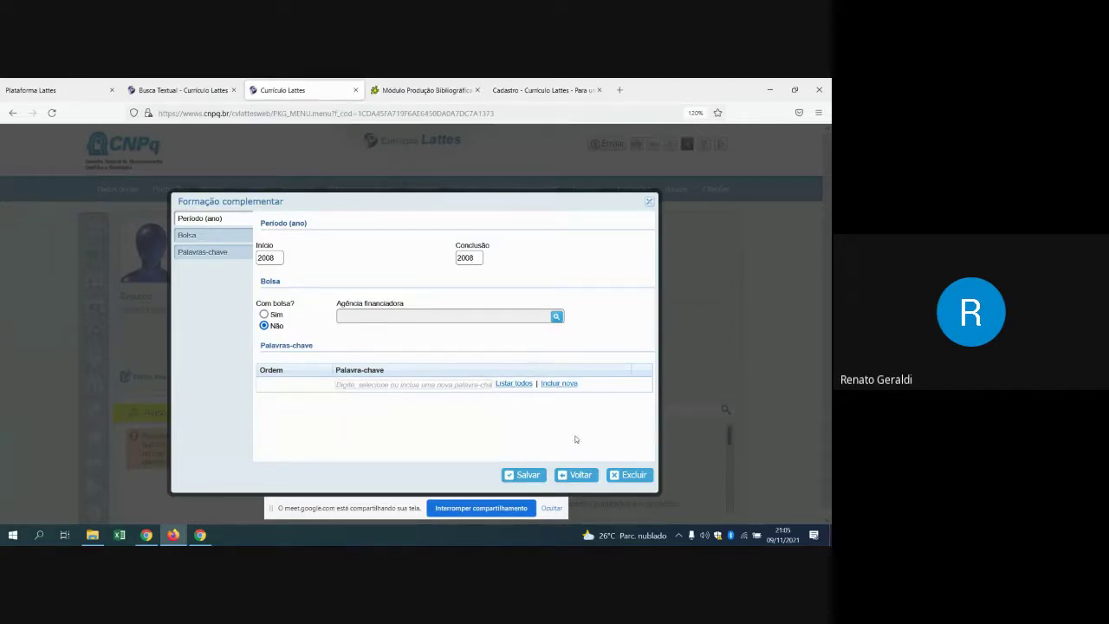
Step: Close the short course form and the complementary education records without saving, and examine the sections of the Identificação form
click(649, 203)
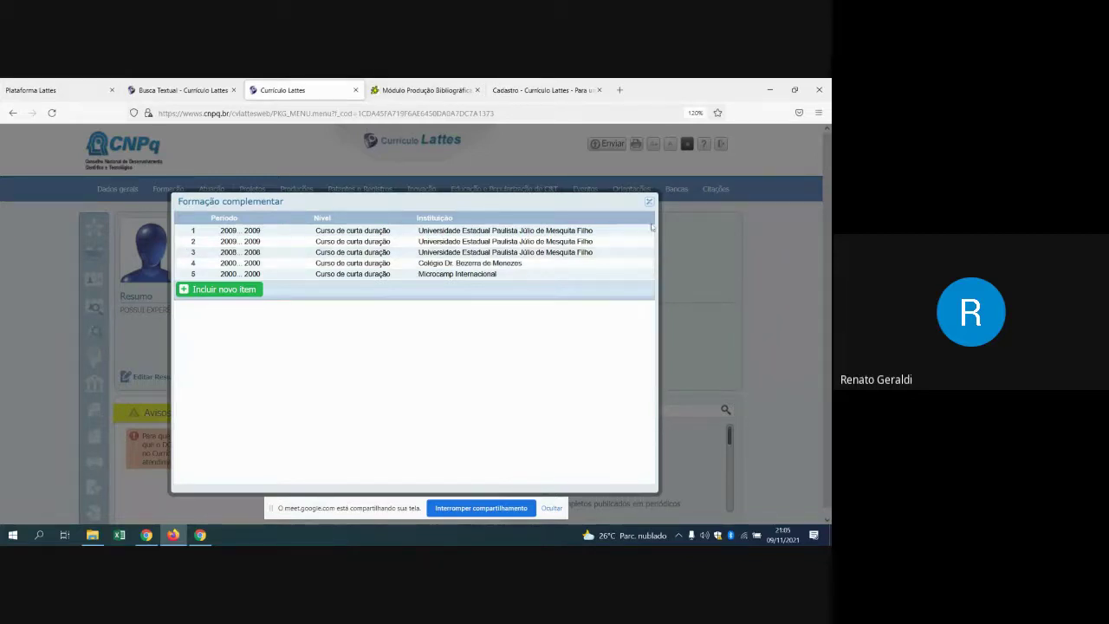
click(649, 203)
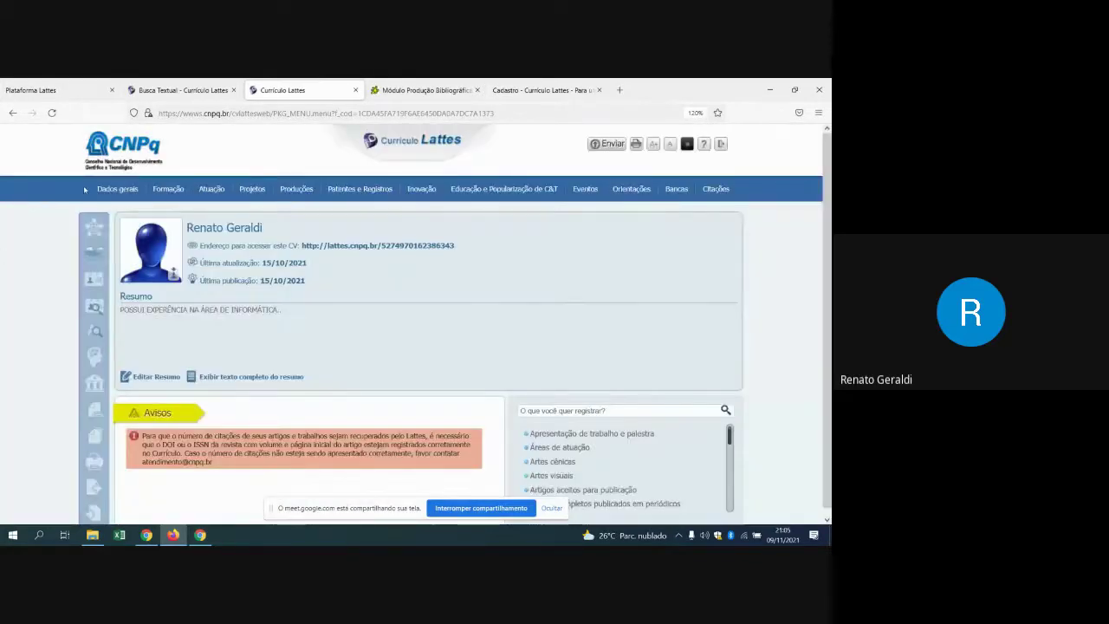
mouse_move(128, 191)
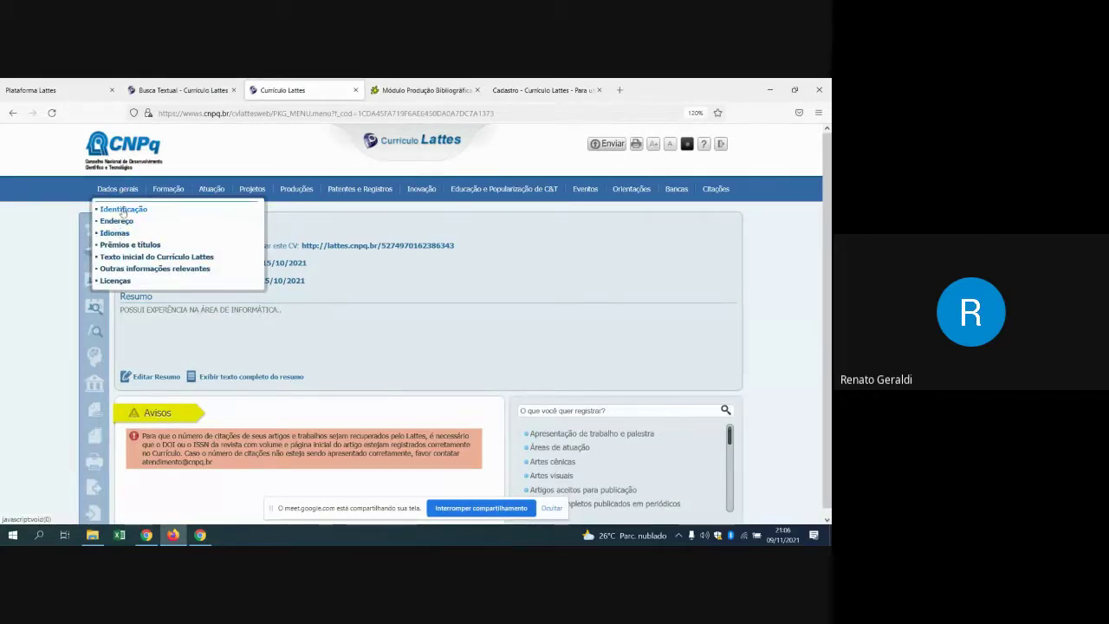
click(122, 220)
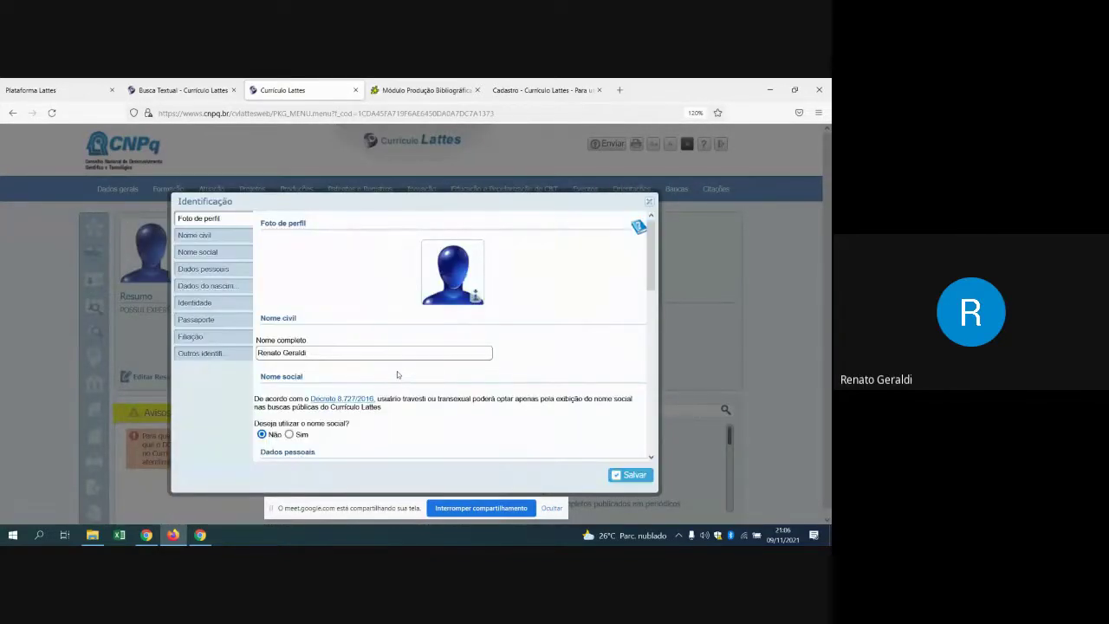
scroll(396, 371, down, 1)
scroll(396, 371, down, 1)
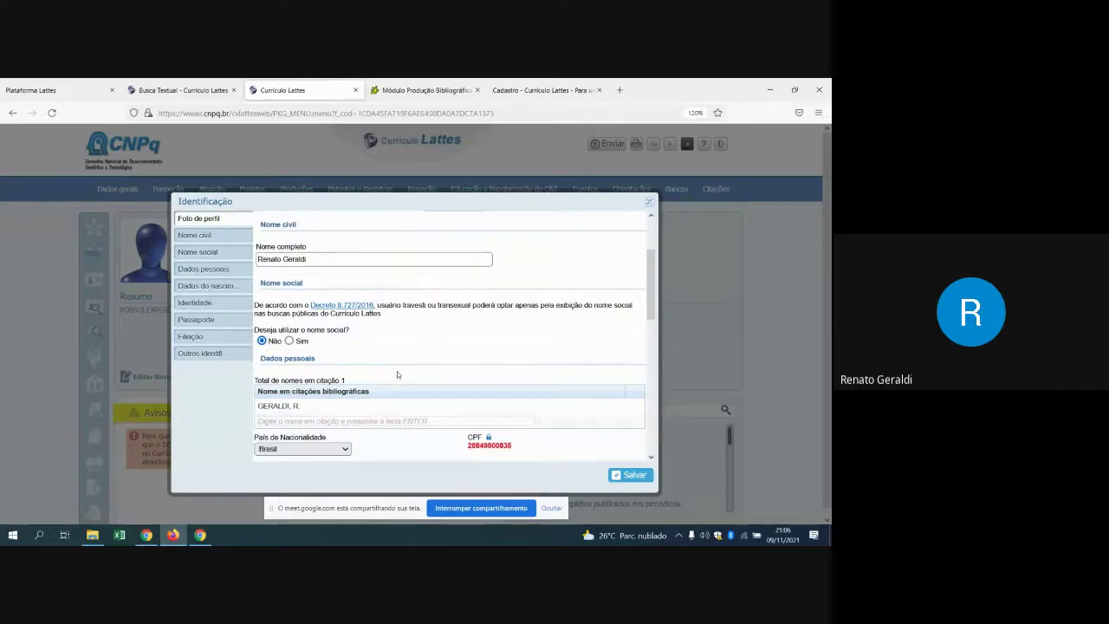
scroll(397, 371, down, 6)
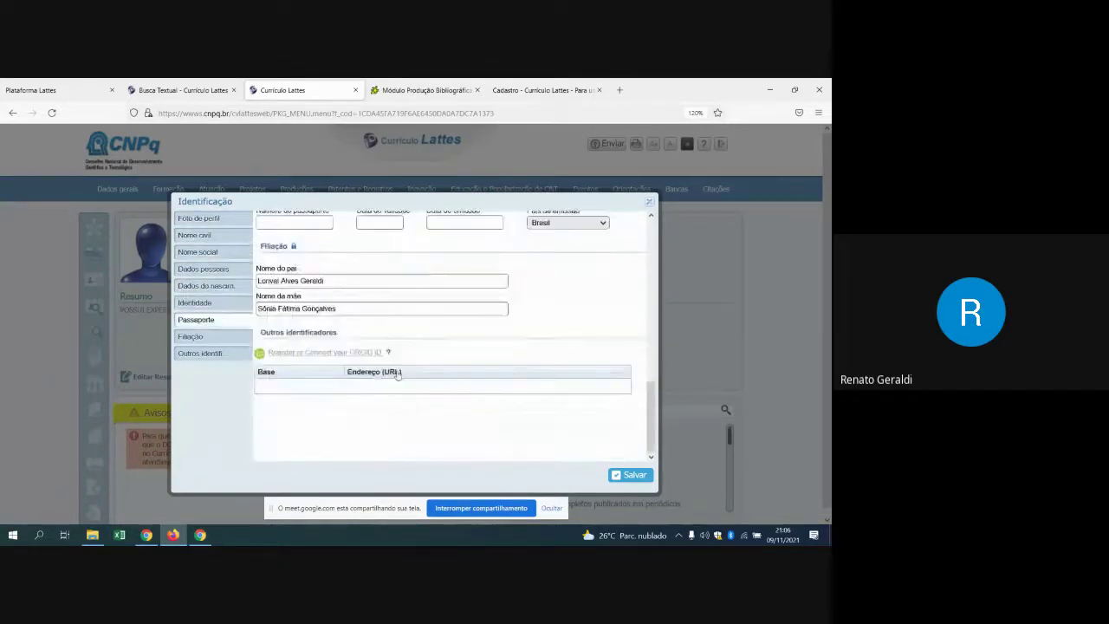
scroll(397, 371, up, 8)
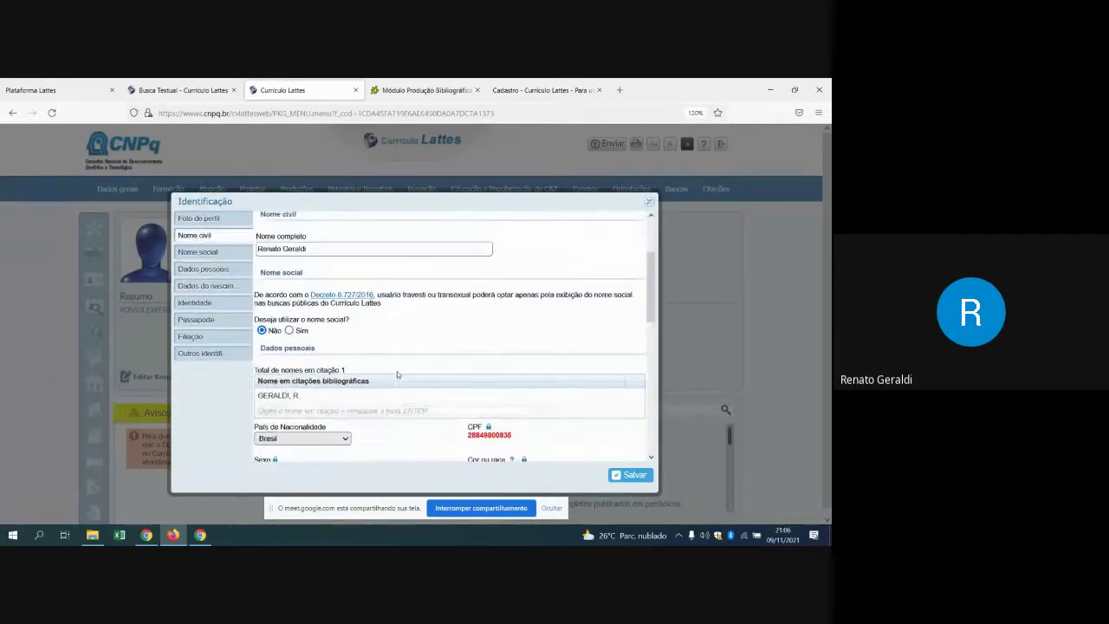
scroll(396, 370, up, 2)
scroll(397, 370, down, 2)
Step: Examine the Nome em citações bibliográficas list and its field for adding a citation name, and close Identificação without saving
mouse_move(275, 400)
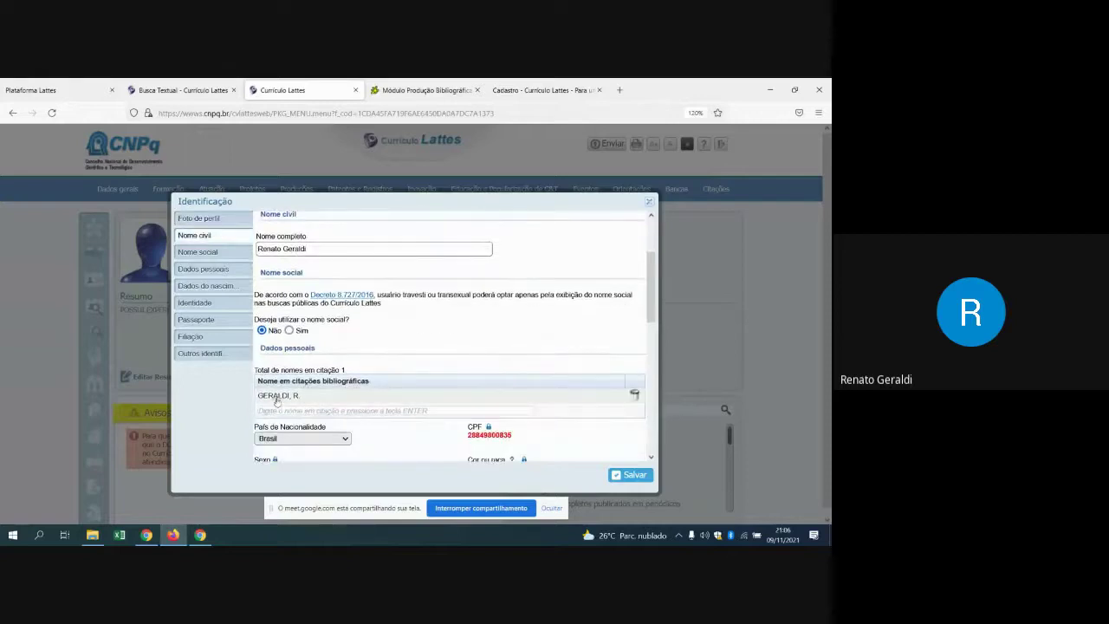
scroll(276, 400, up, 1)
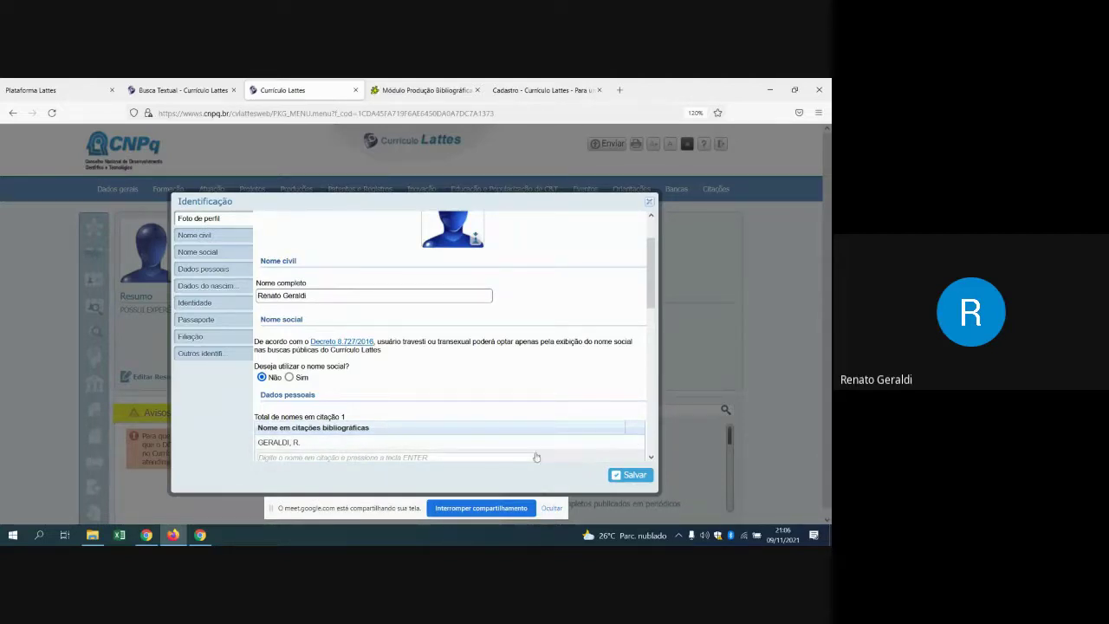
scroll(457, 441, down, 1)
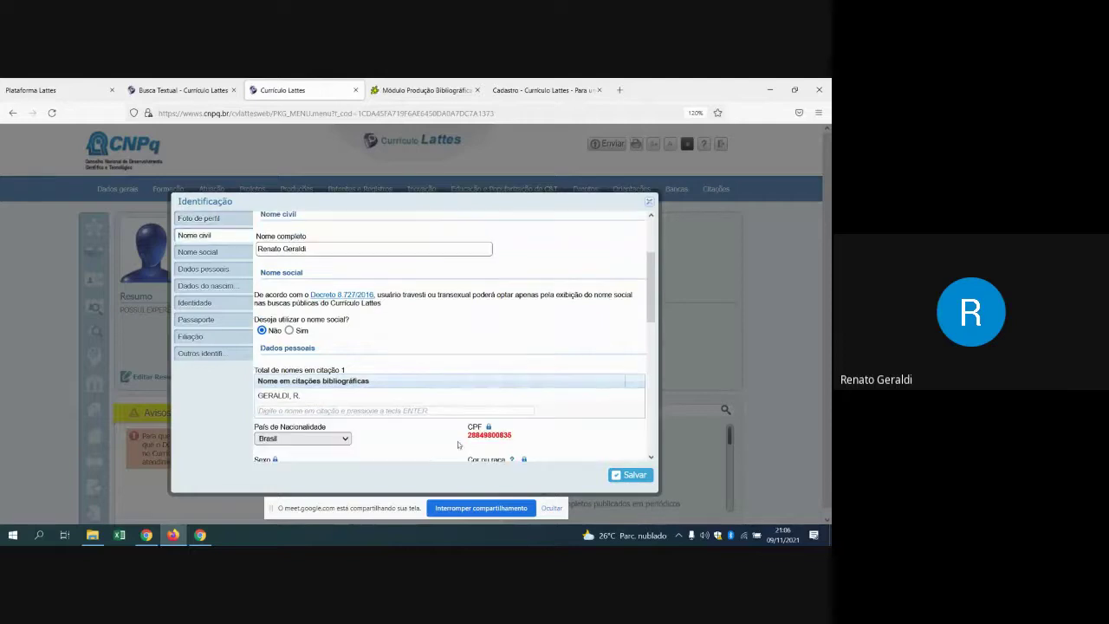
scroll(308, 452, up, 1)
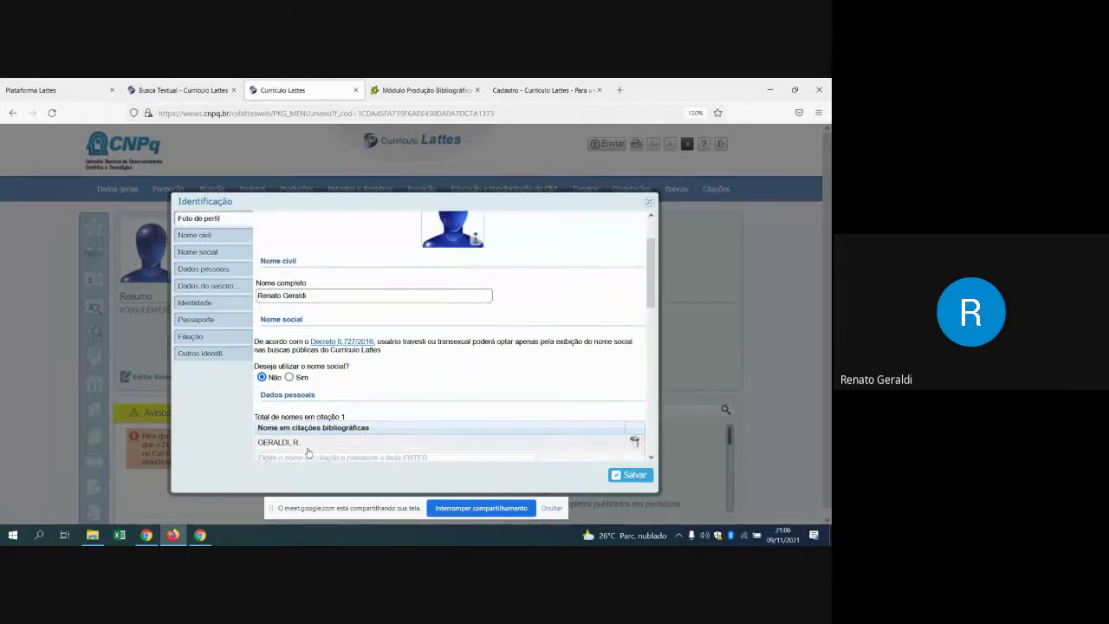
click(308, 455)
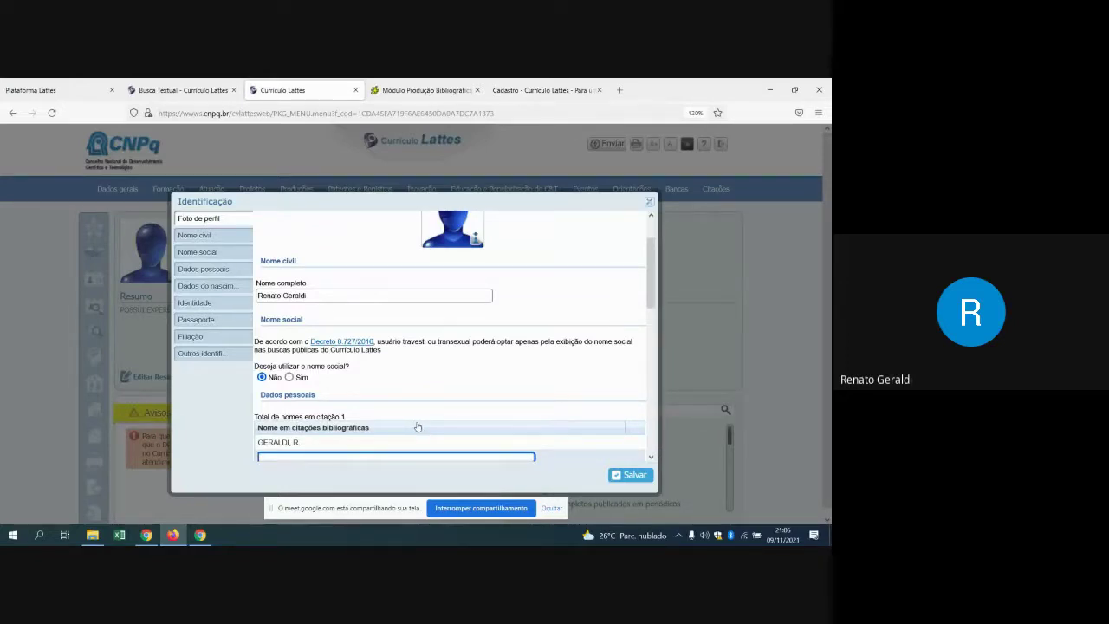
scroll(433, 380, up, 2)
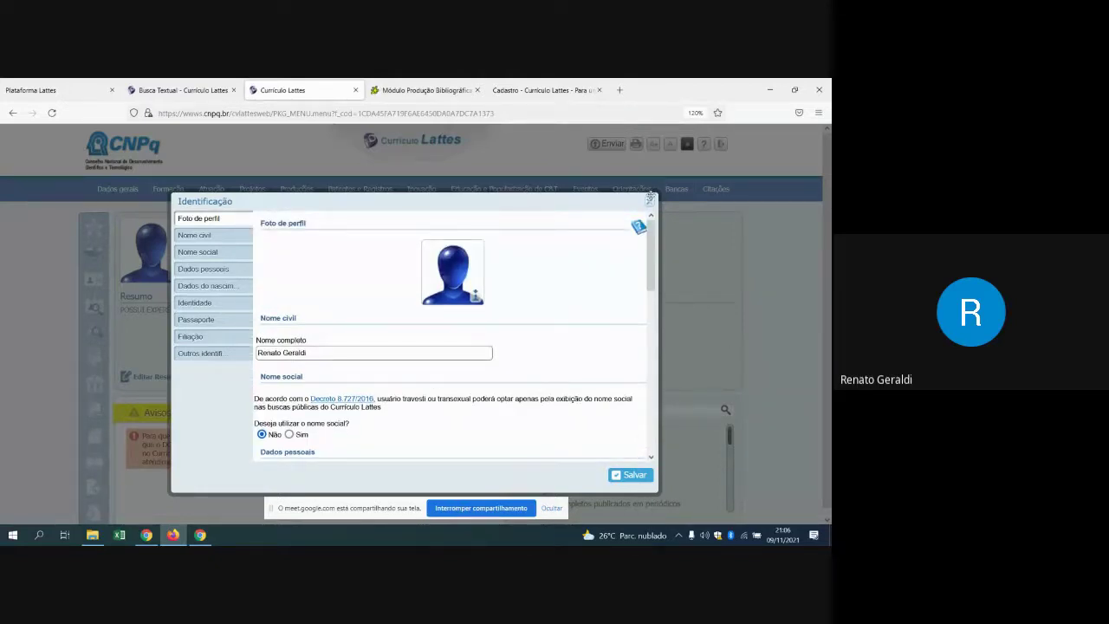
click(650, 204)
Step: Start a new language entry in Idiomas, examine its language choices and proficiency levels, and close the form and list without saving
mouse_move(117, 188)
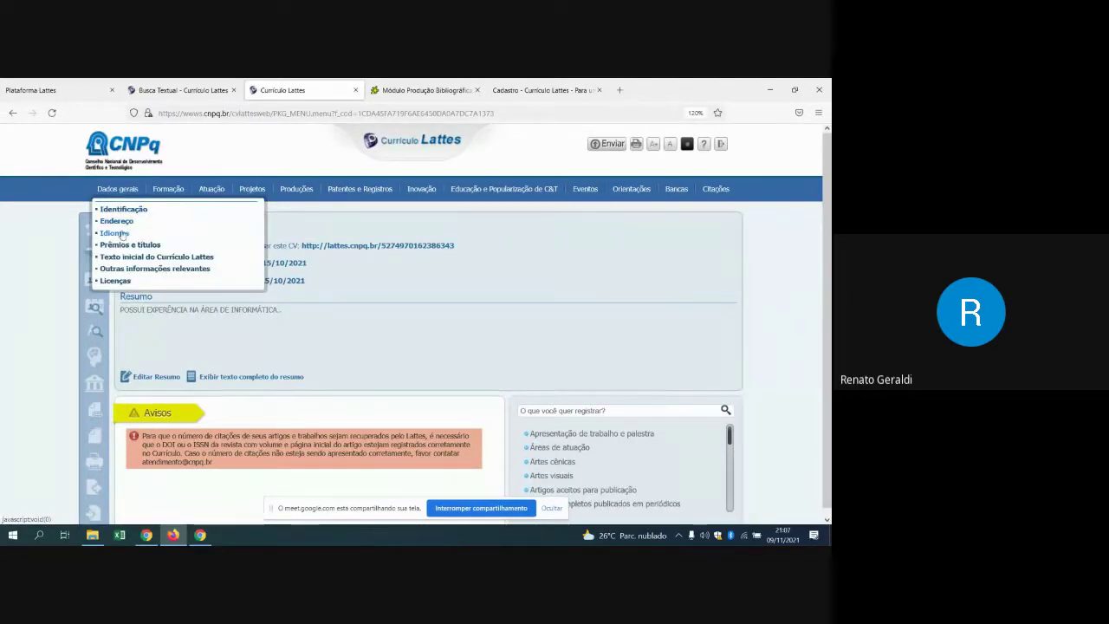
click(122, 234)
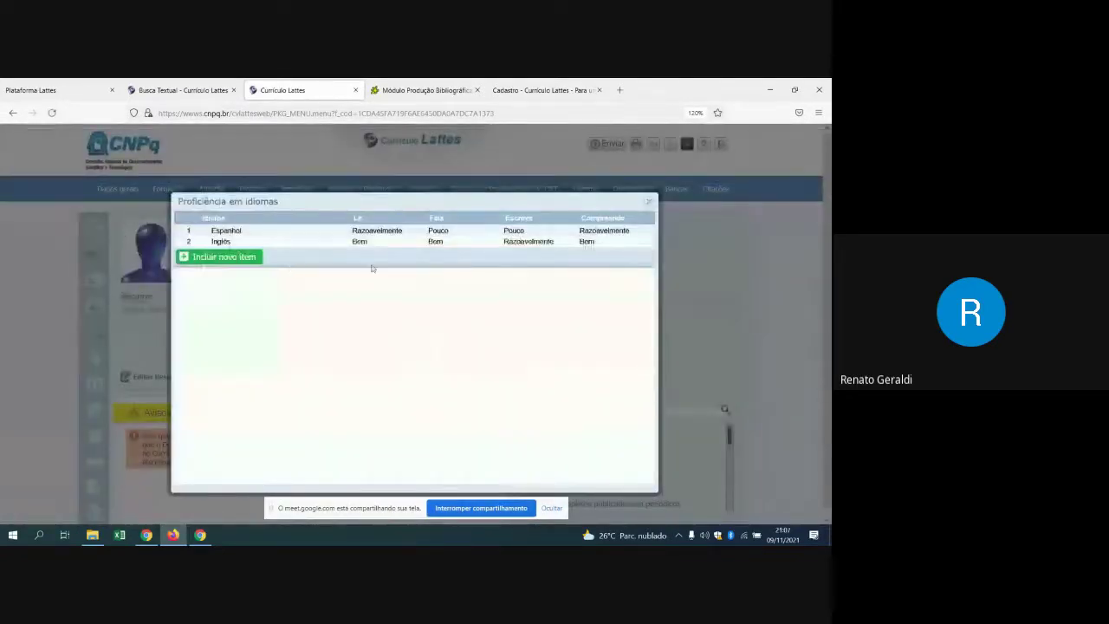
click(228, 260)
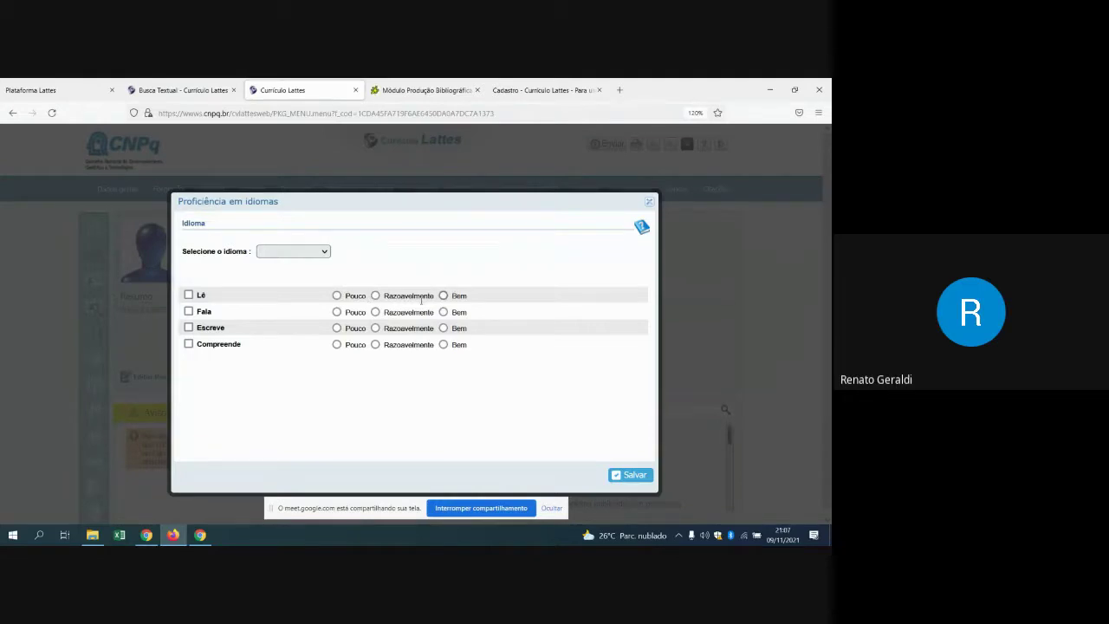
click(300, 252)
click(537, 251)
click(649, 202)
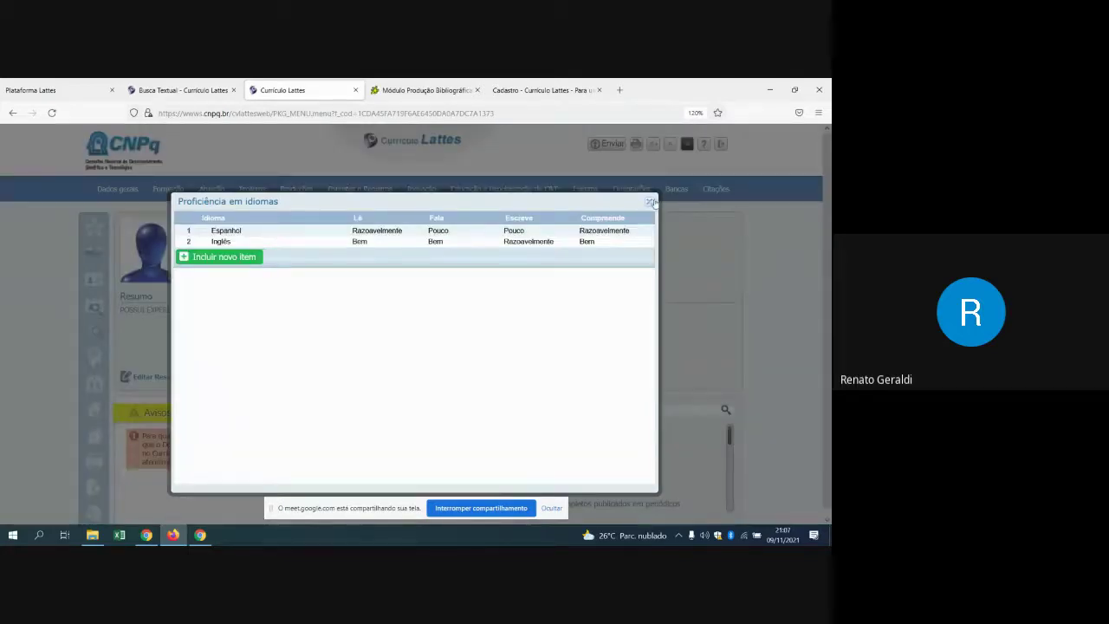
click(650, 201)
Step: Examine the new-entry form in Prêmios e títulos, and close the form and the records without saving
mouse_move(117, 189)
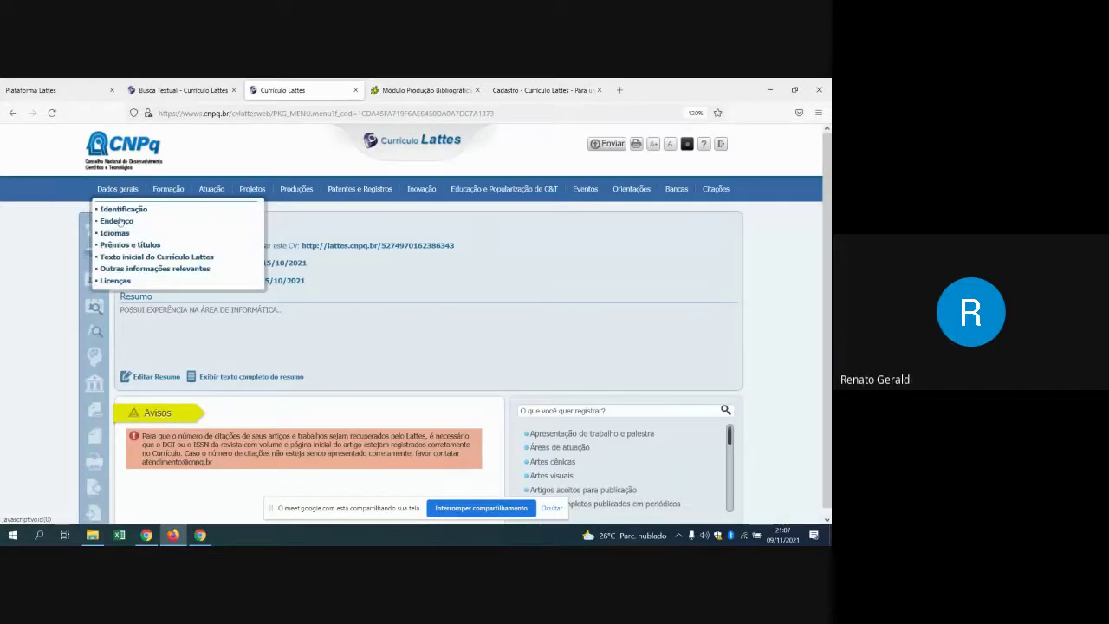
click(130, 244)
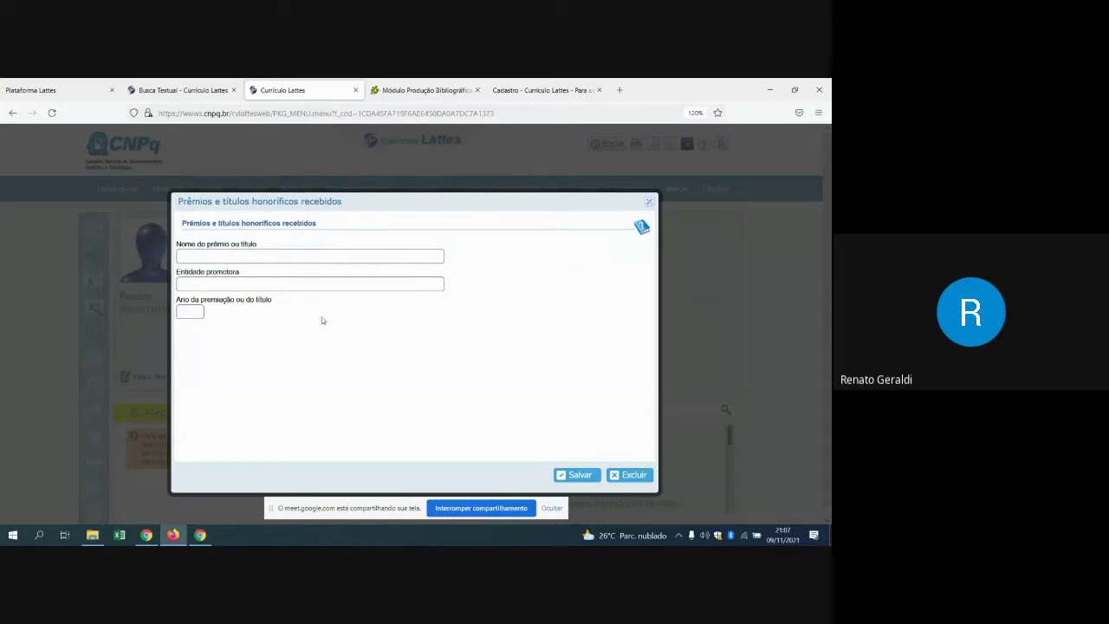
click(649, 203)
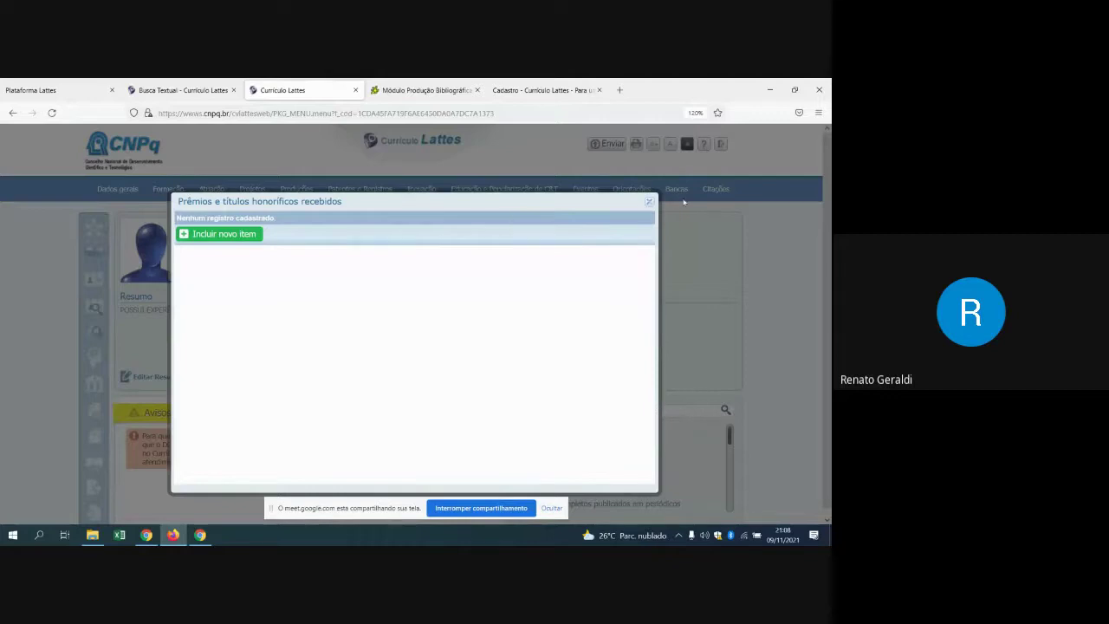
click(649, 203)
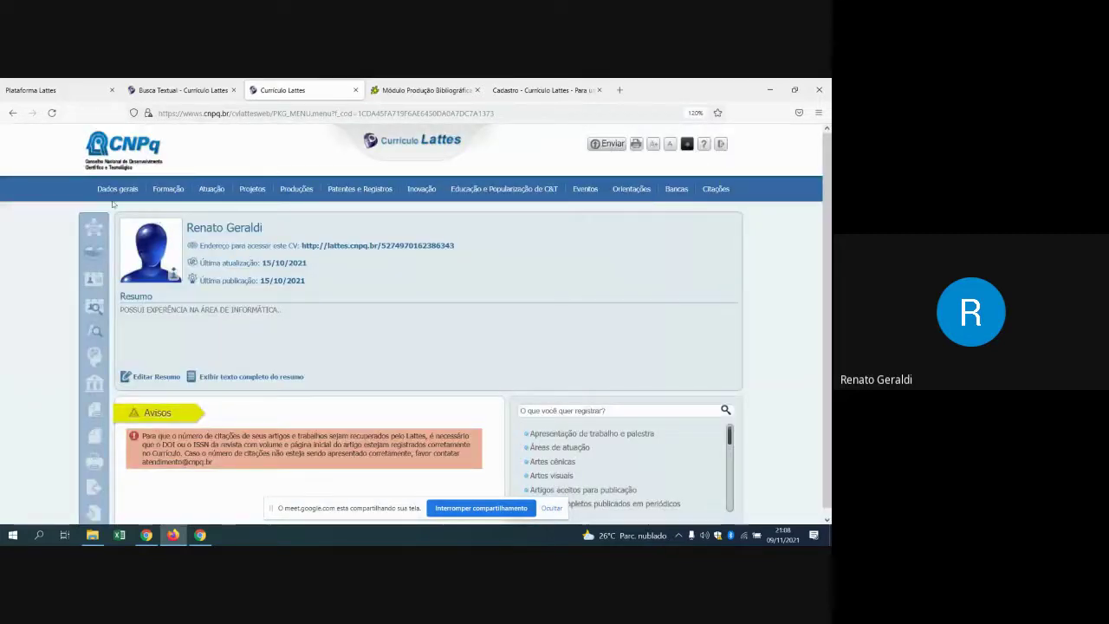
Step: Clear the existing text in Outras informações relevantes, and close the form without saving
mouse_move(110, 212)
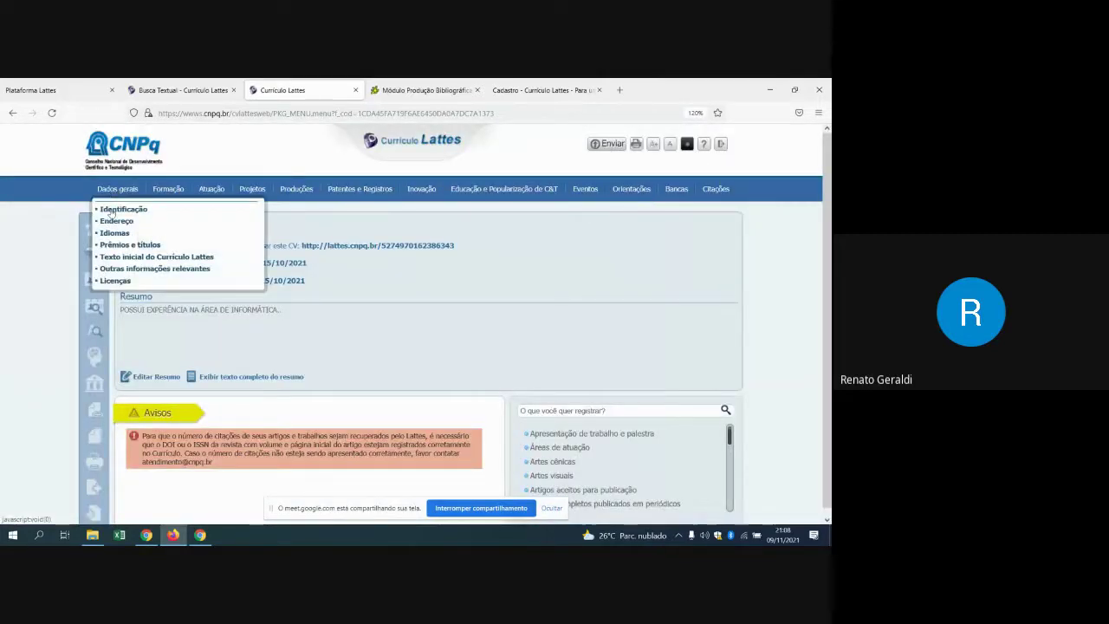
click(124, 269)
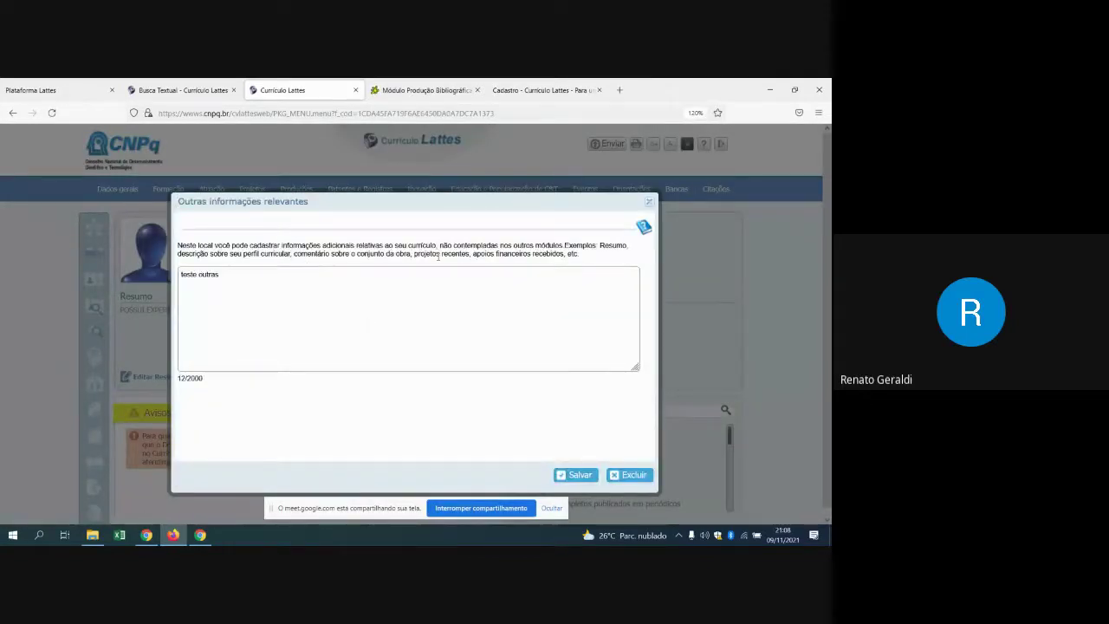
click(266, 279)
key(ctrl+a)
key(BackSpace)
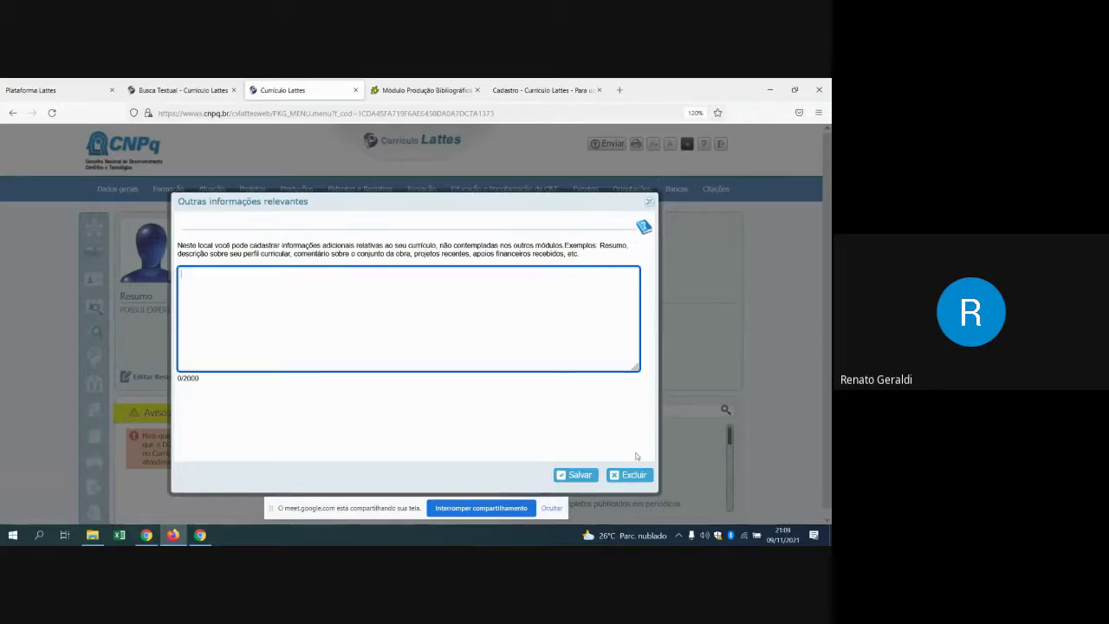
click(649, 202)
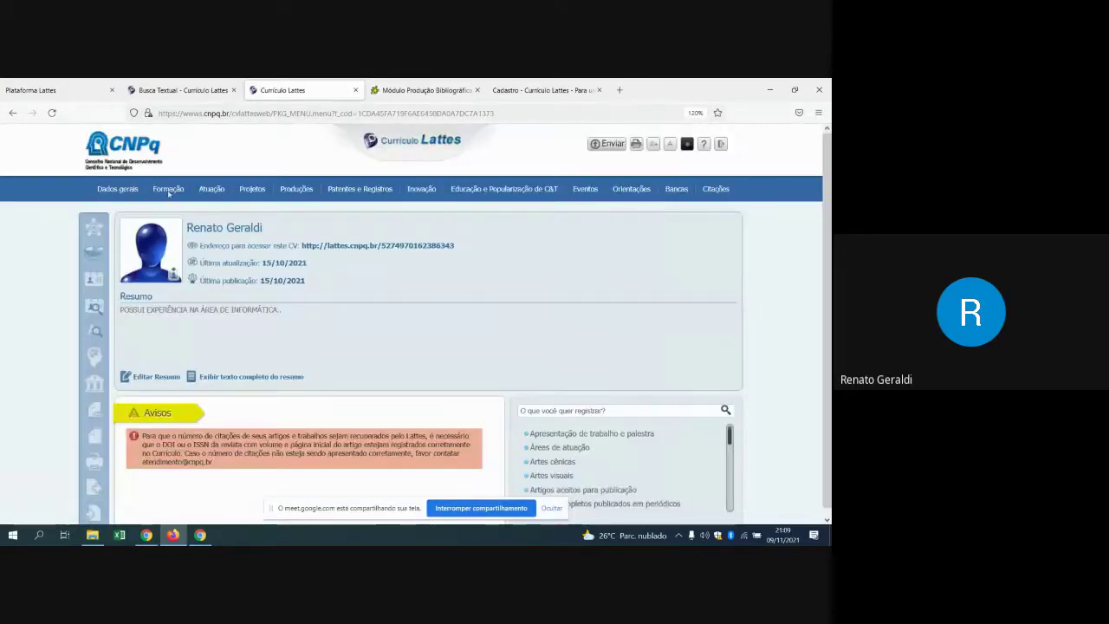
Step: Examine the Texto inicial and Tradução sections of Texto inicial do Currículo Lattes, and close the form without saving
mouse_move(117, 189)
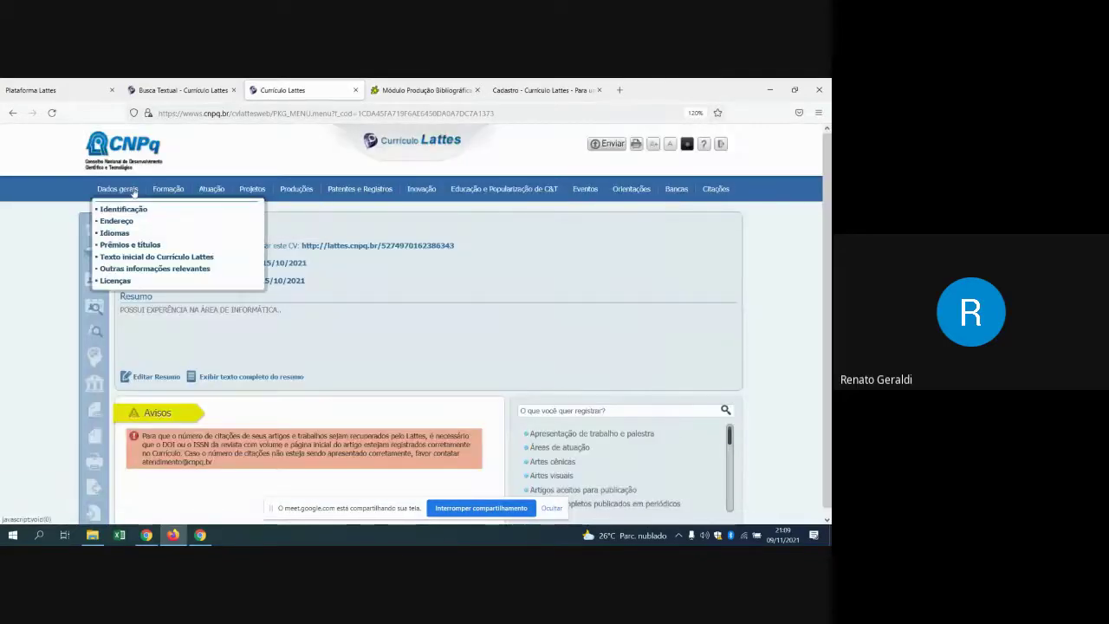
click(139, 258)
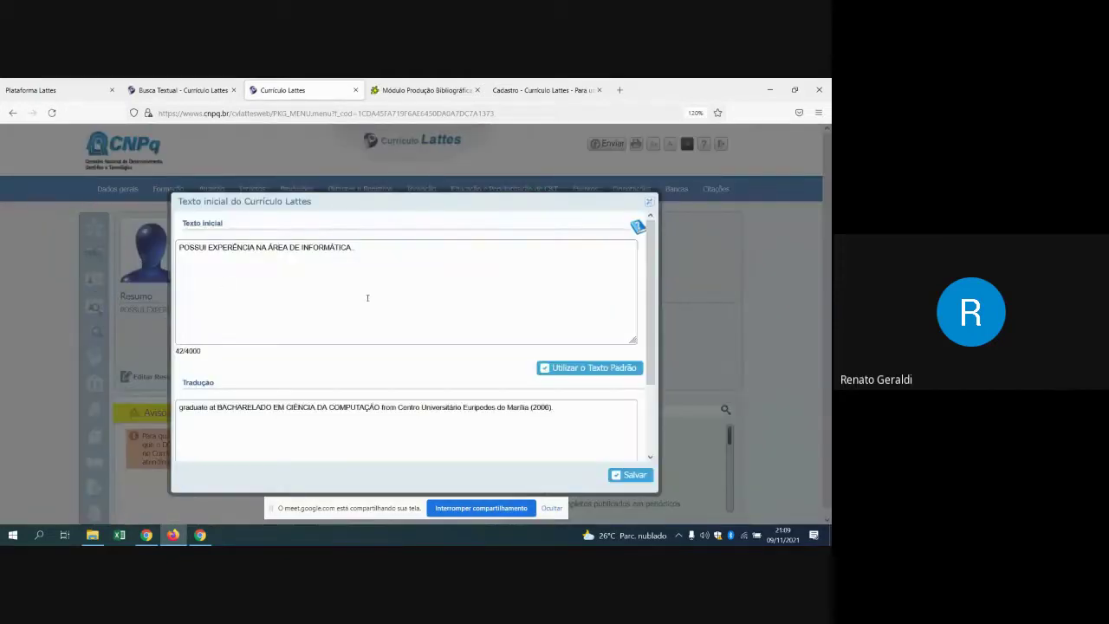
scroll(375, 300, down, 2)
scroll(375, 300, up, 2)
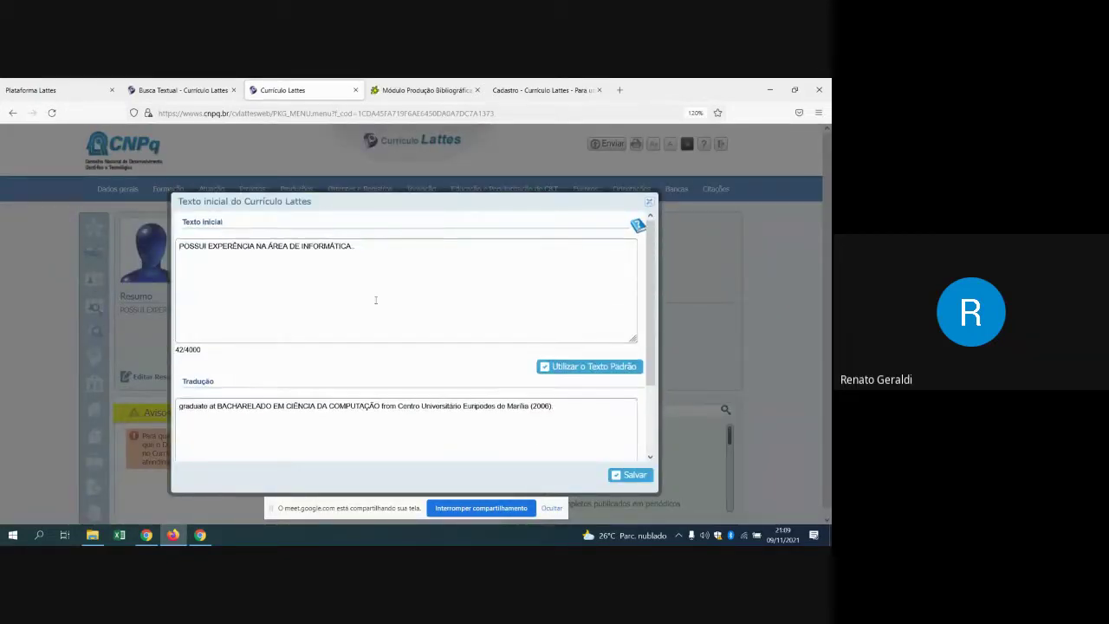
scroll(376, 303, down, 1)
scroll(375, 301, up, 1)
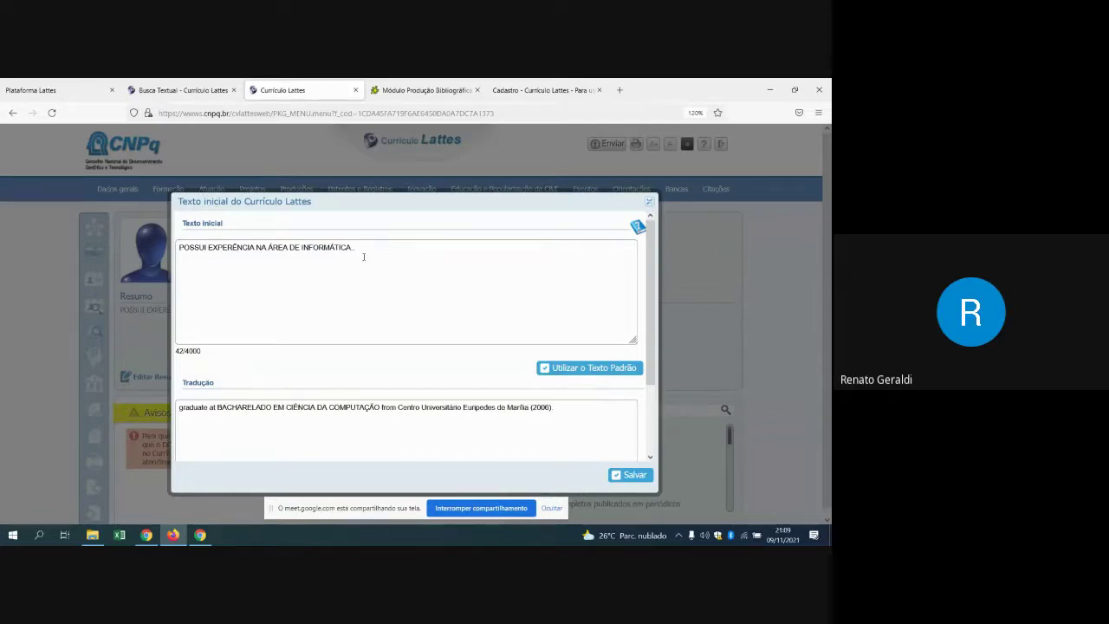
click(438, 303)
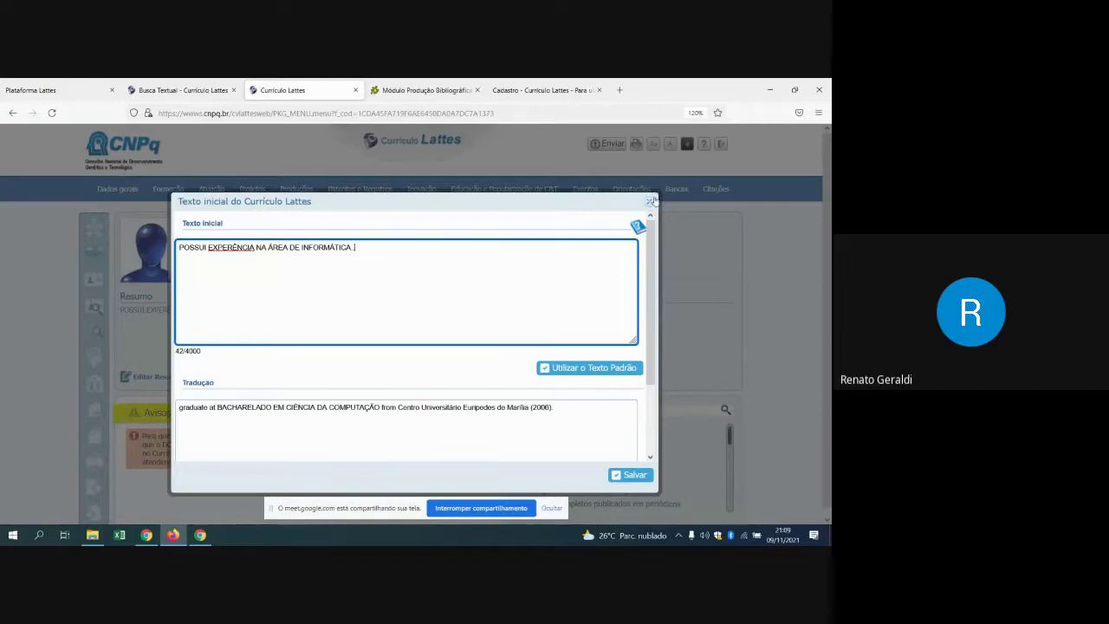
scroll(447, 280, down, 1)
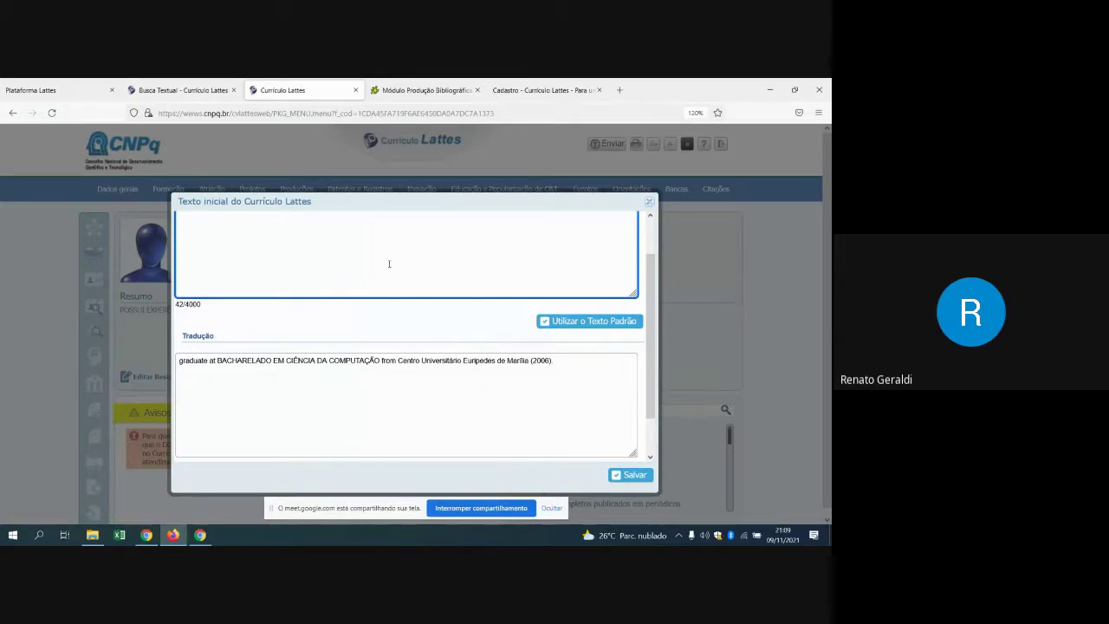
scroll(620, 246, up, 1)
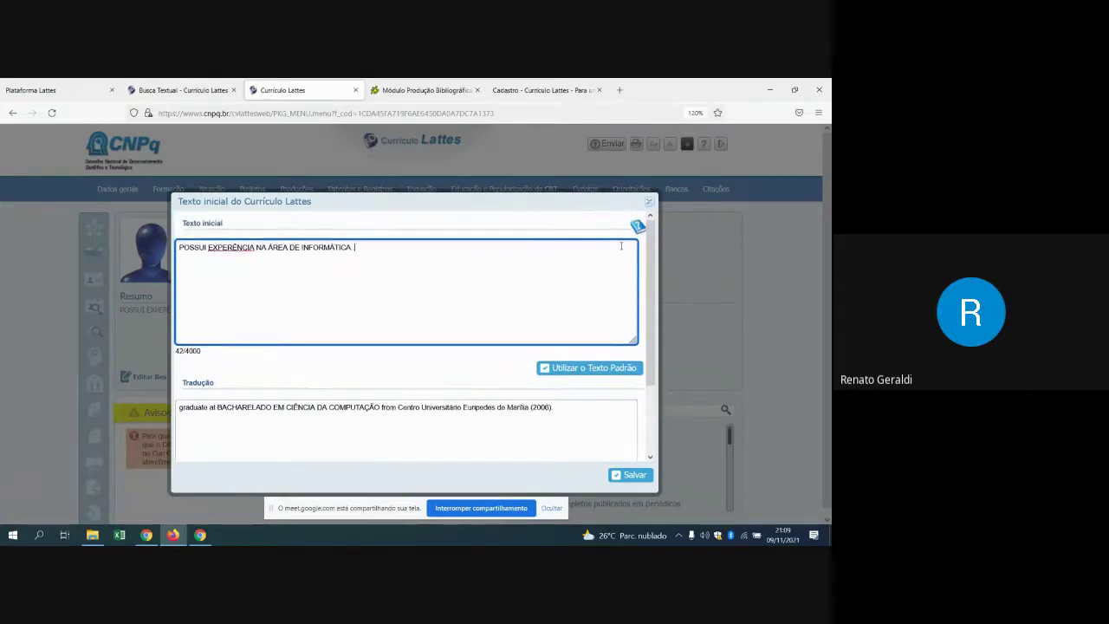
scroll(620, 245, down, 1)
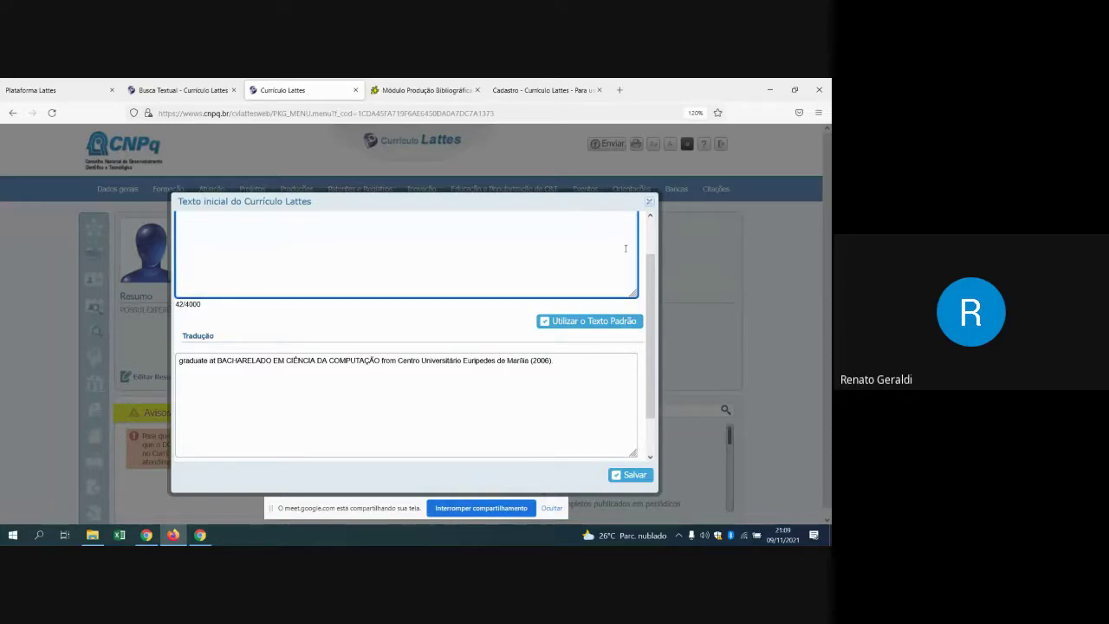
click(651, 203)
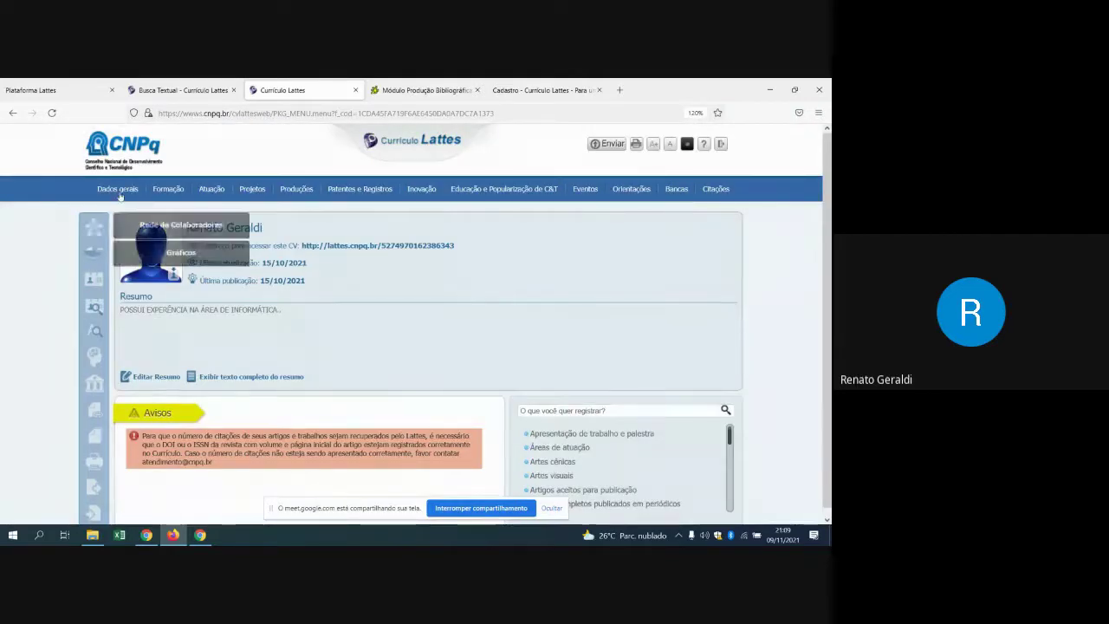
mouse_move(119, 194)
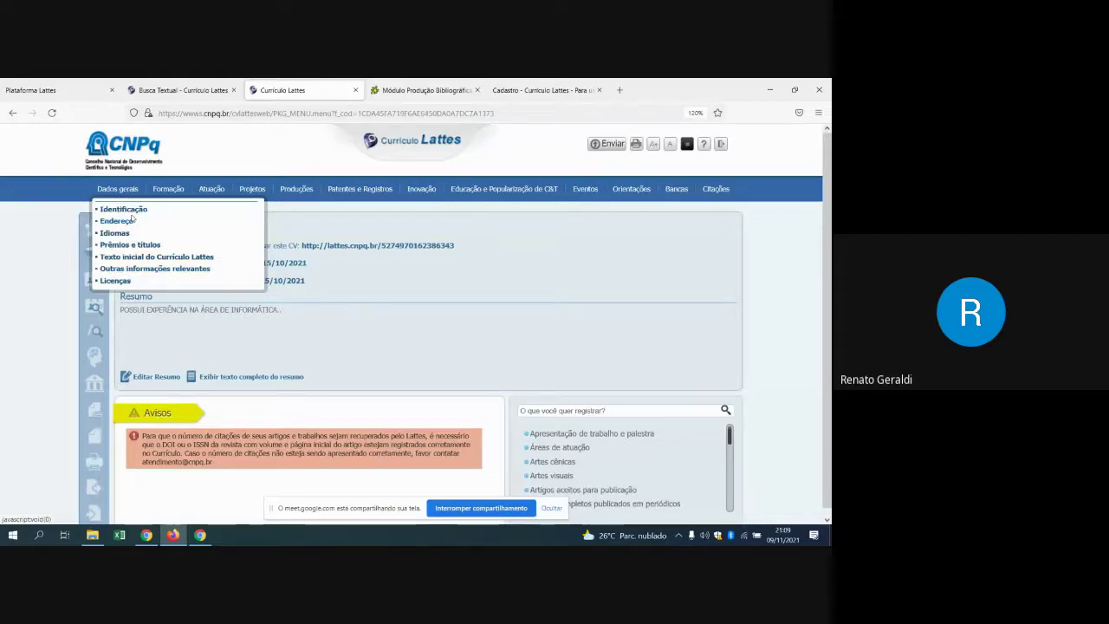
Step: Examine the new-entry form in Cadastro de Licenças, and close the form and the records without saving
click(115, 280)
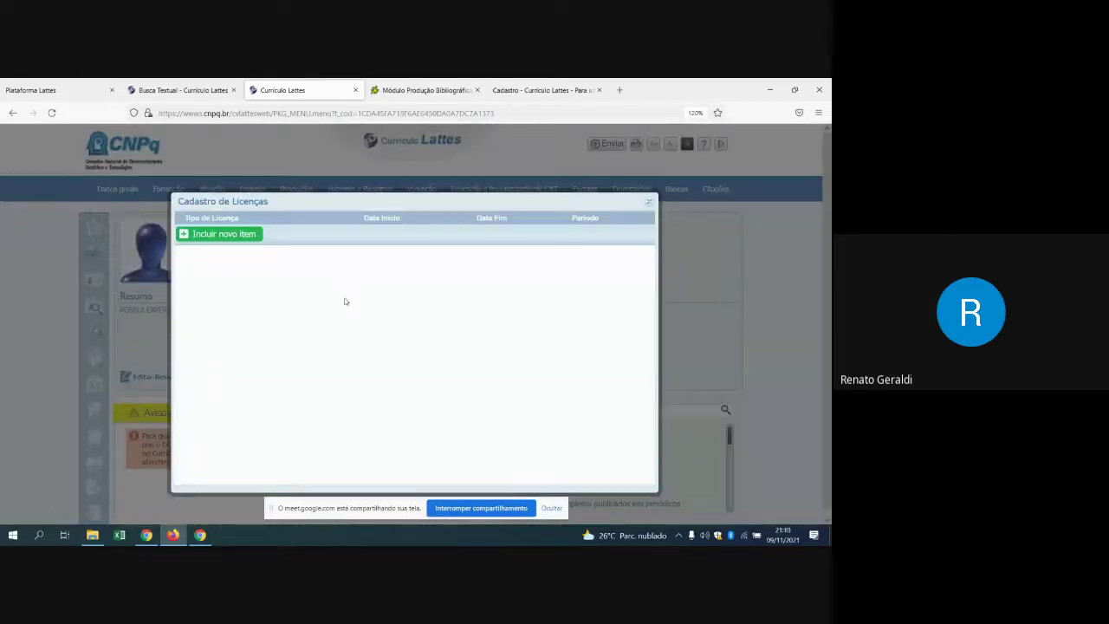
click(224, 233)
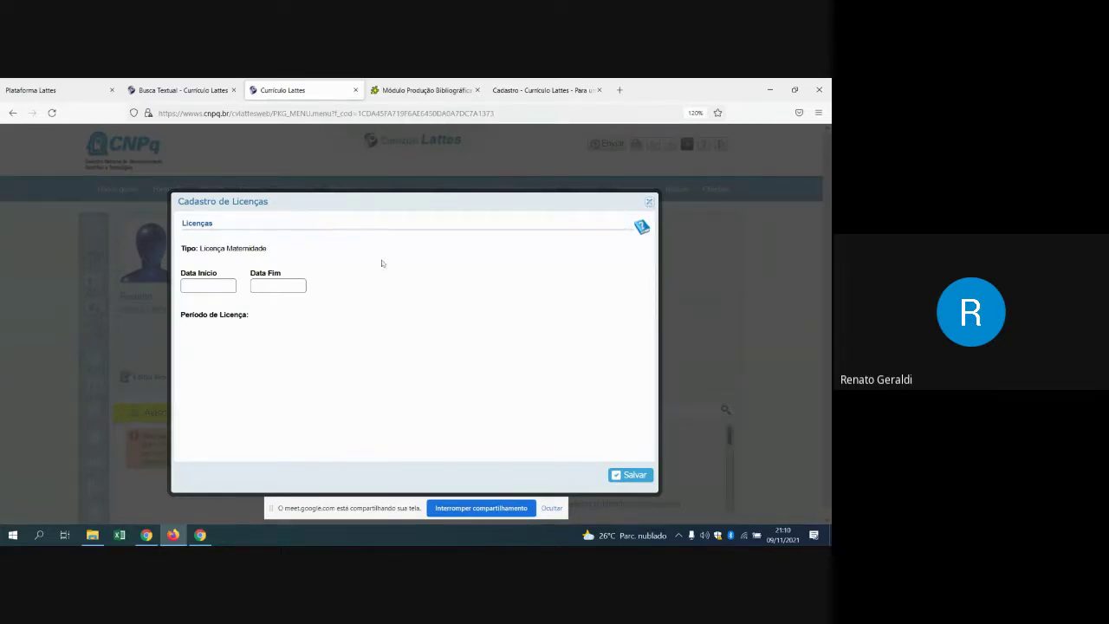
click(650, 203)
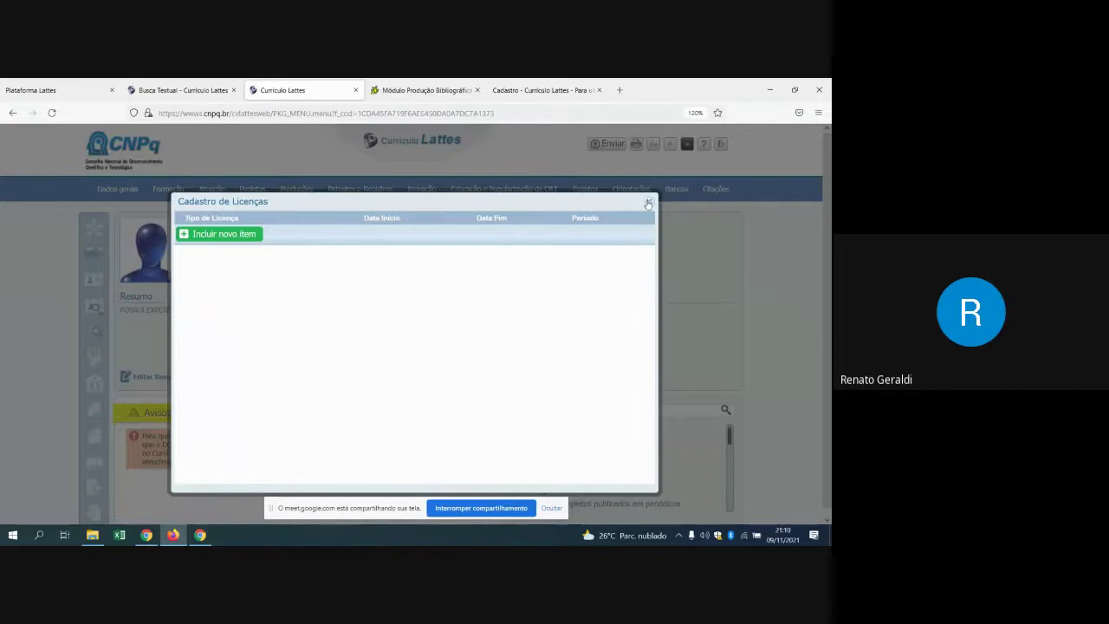
click(649, 201)
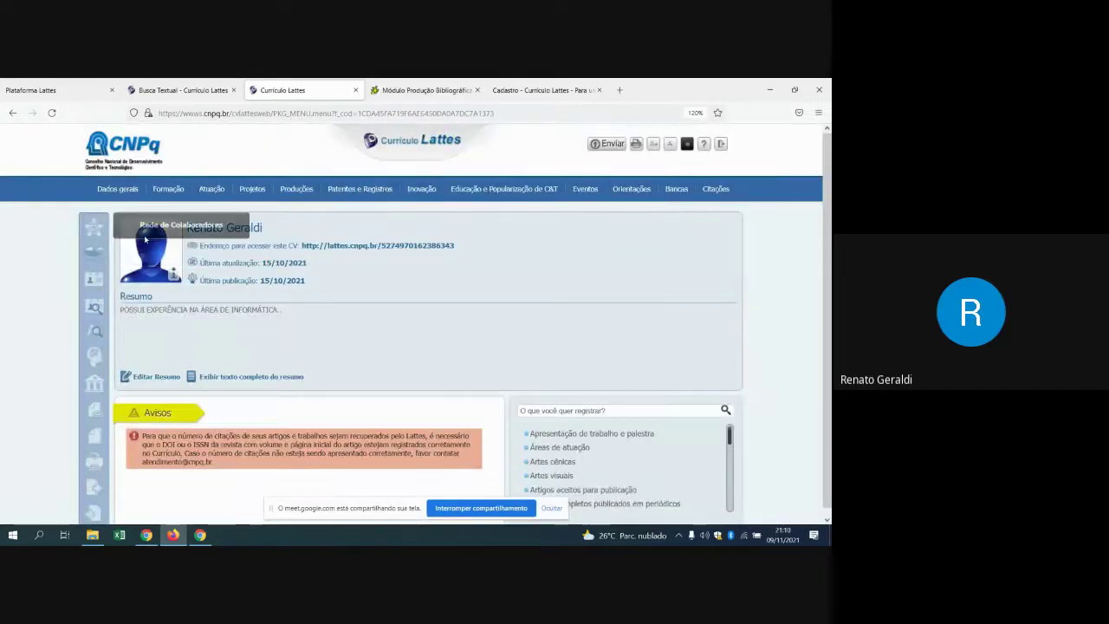
Step: Examine the sections of the GEPCI research line in Linhas de pesquisa under Atuação, and close it and the list without saving
mouse_move(167, 190)
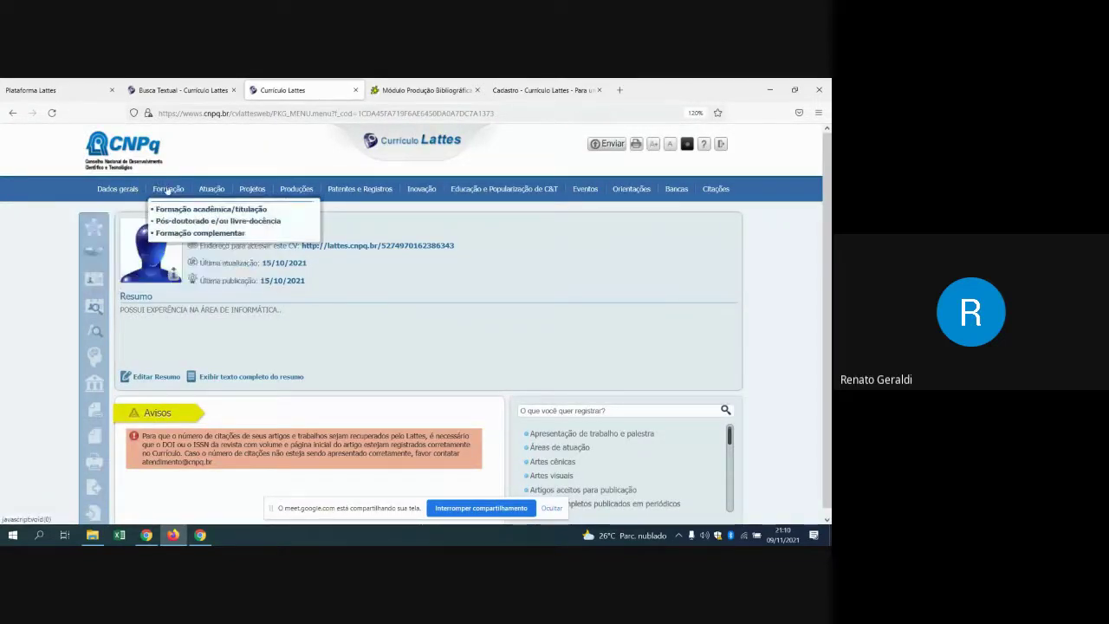
mouse_move(209, 191)
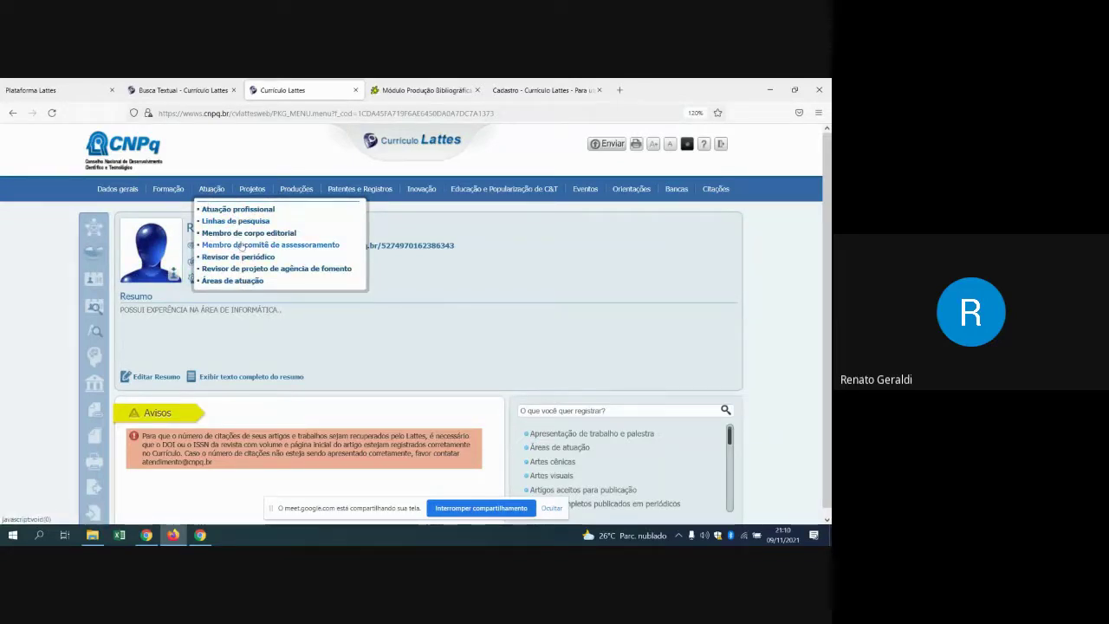
click(240, 221)
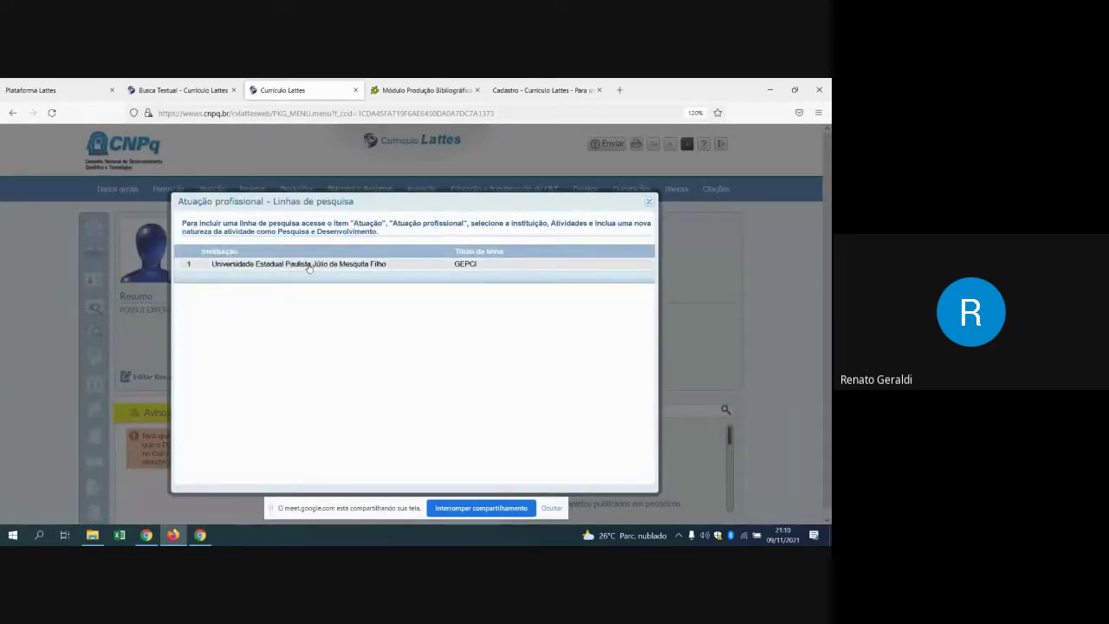
click(309, 267)
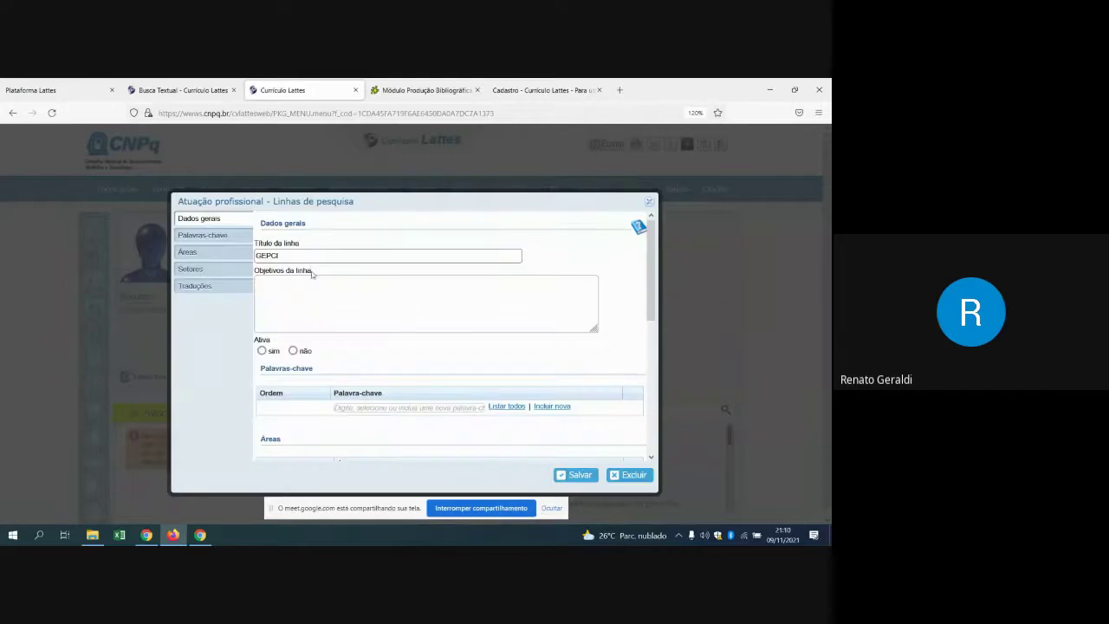
scroll(369, 298, down, 3)
scroll(370, 303, up, 3)
scroll(369, 298, down, 5)
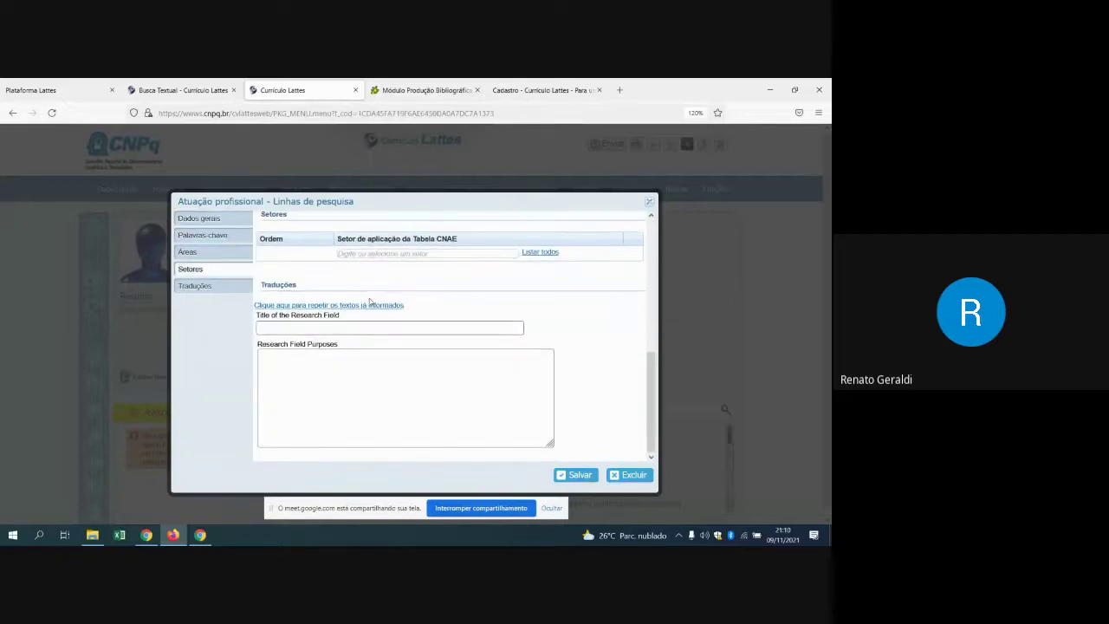
scroll(369, 301, up, 5)
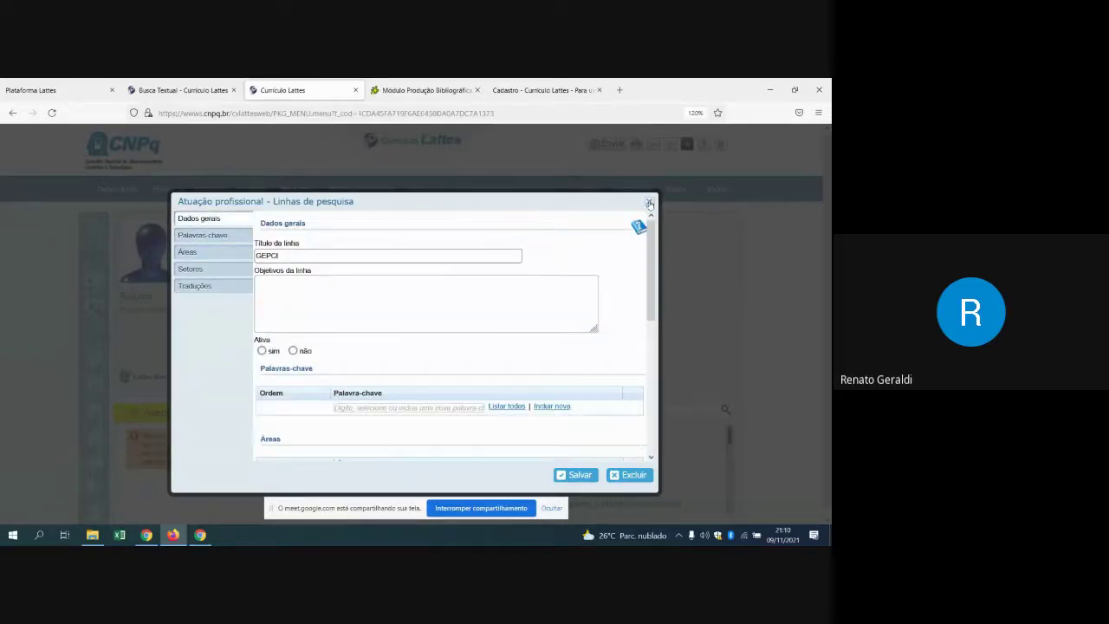
click(649, 203)
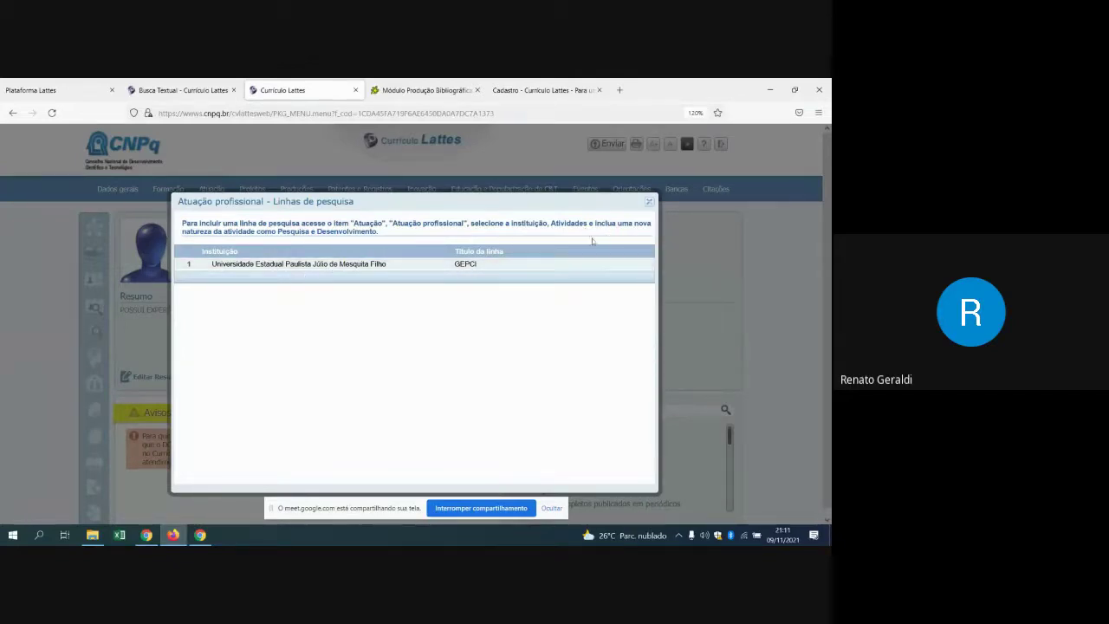
click(648, 201)
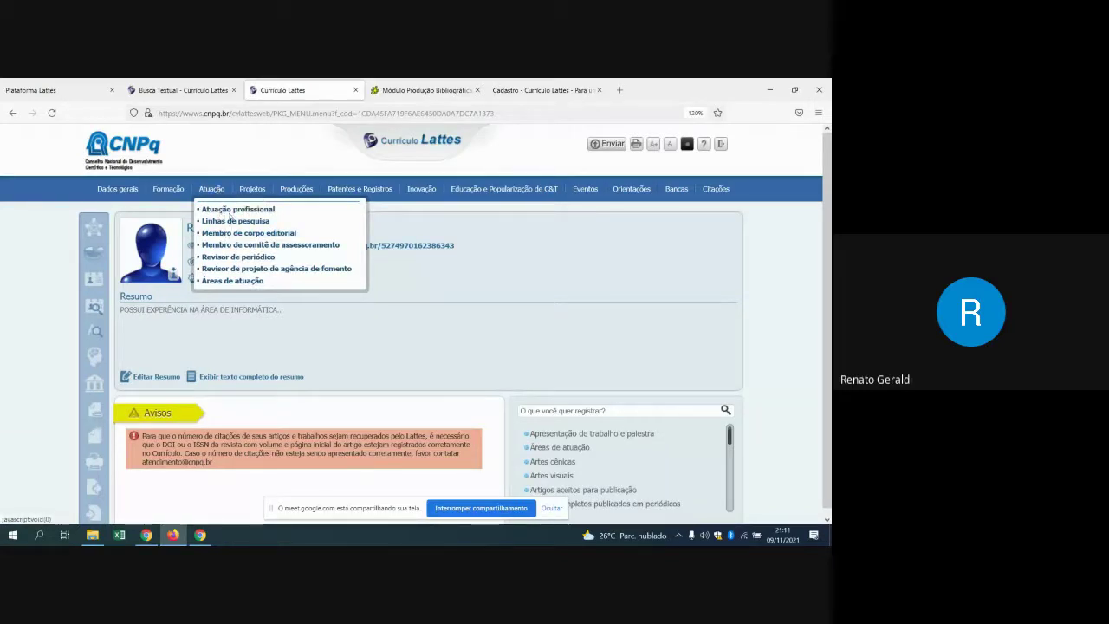
Step: Start a new Atuação profissional entry, search institutions for "unes", and select Universidade Estadual Paulista Júlio de Mesquita Filho
click(230, 214)
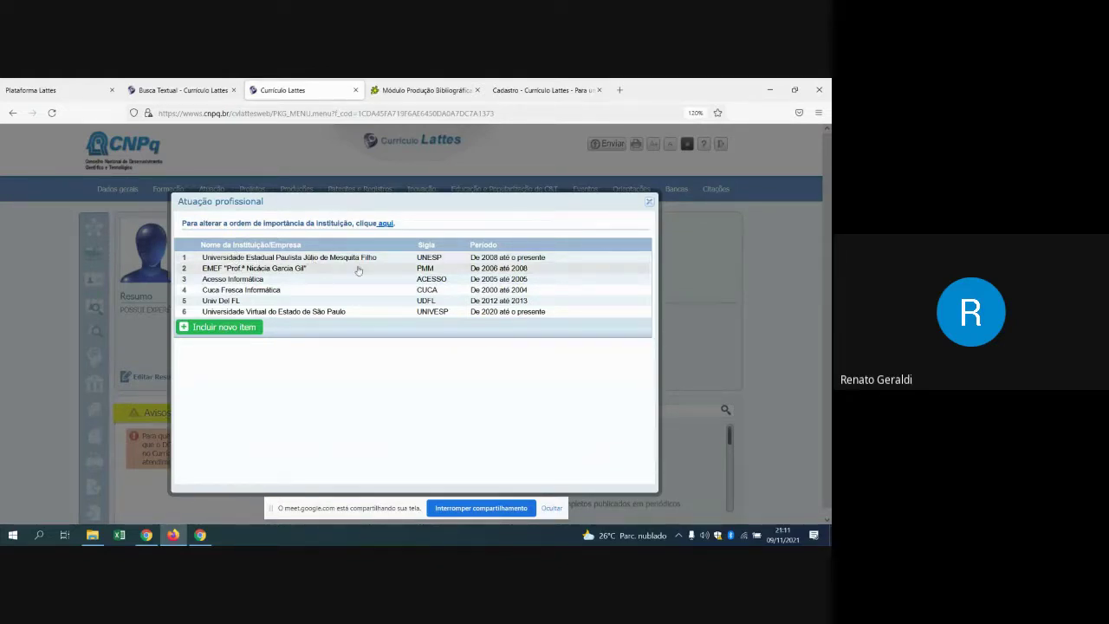
click(225, 330)
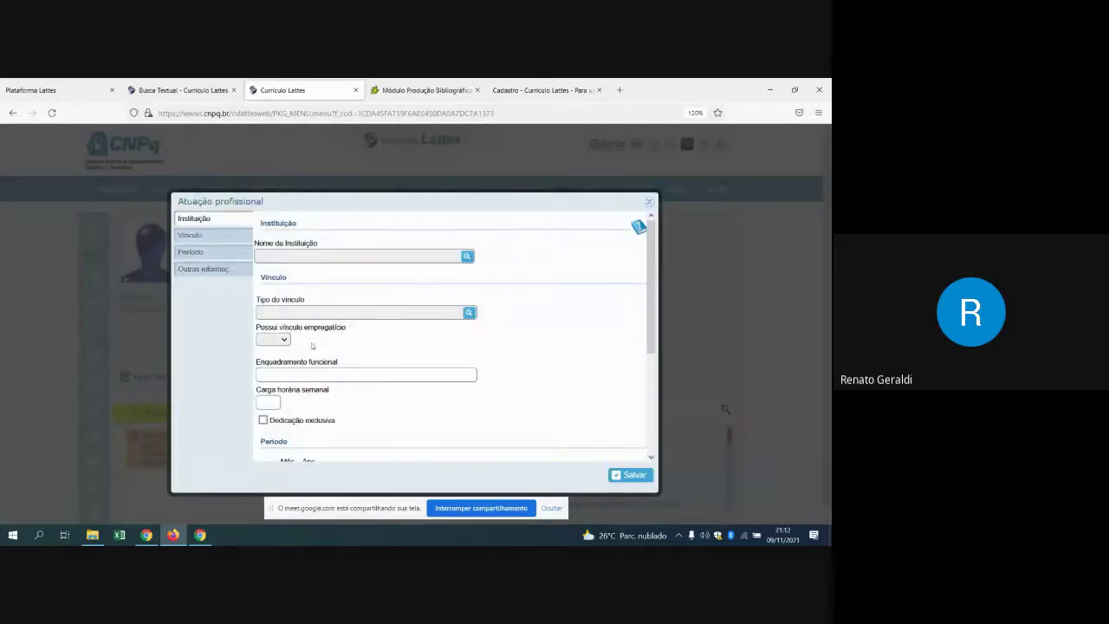
click(467, 255)
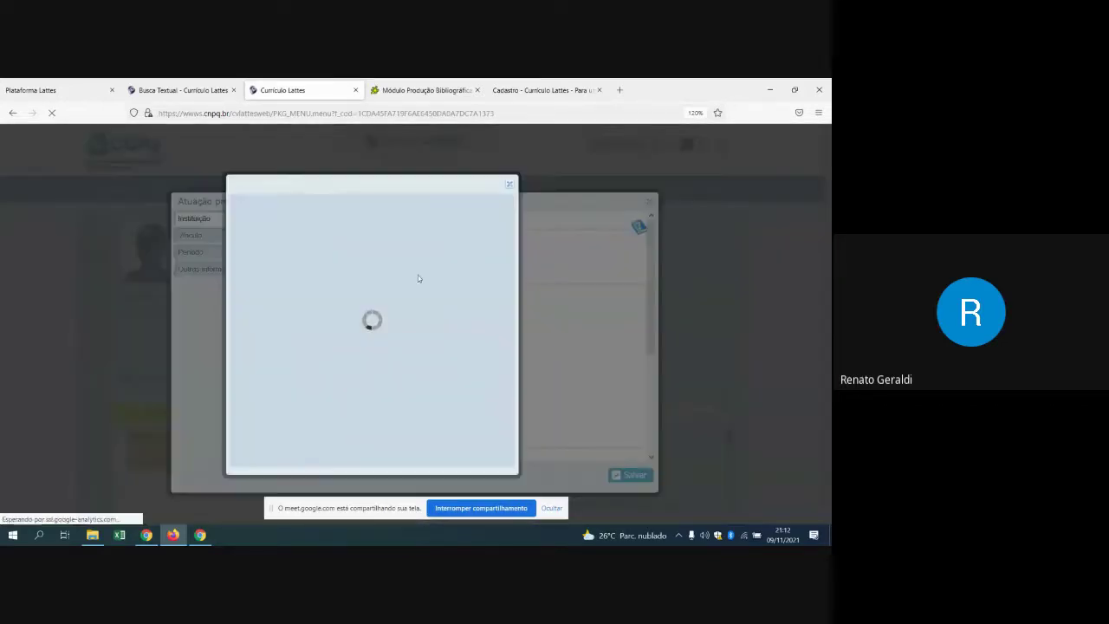
click(348, 251)
text(unes)
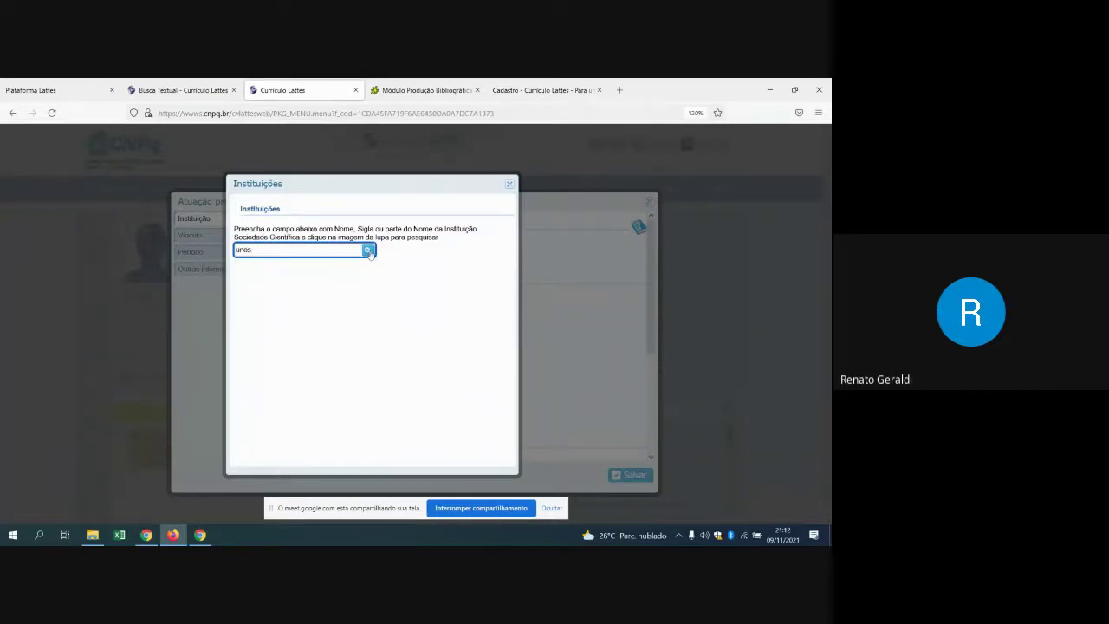
click(369, 250)
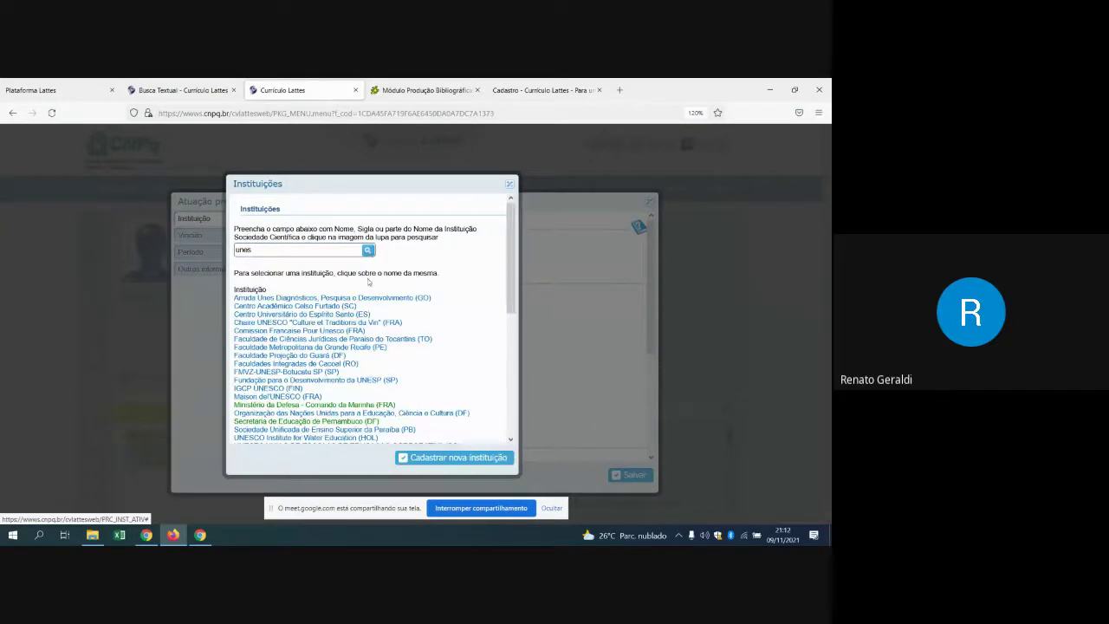
scroll(357, 425, down, 3)
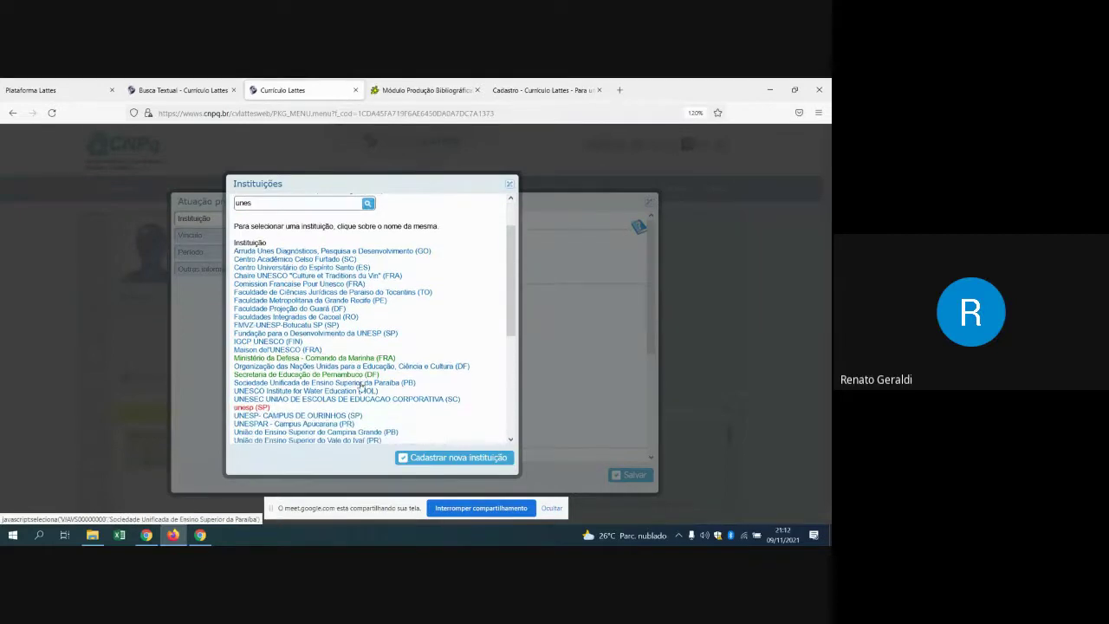
scroll(359, 396, down, 3)
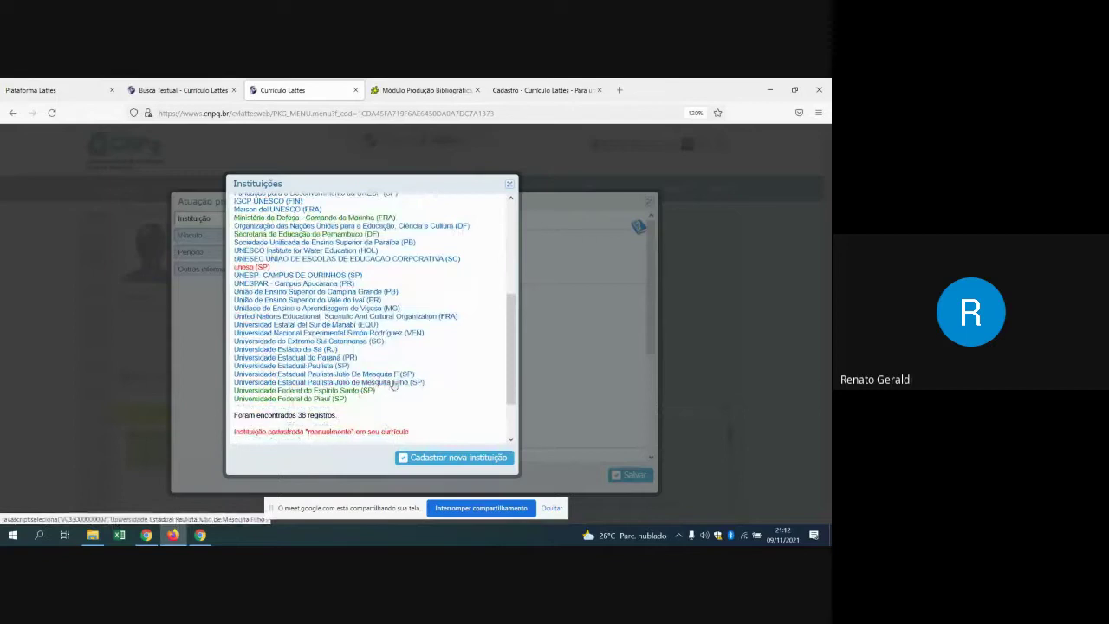
click(390, 384)
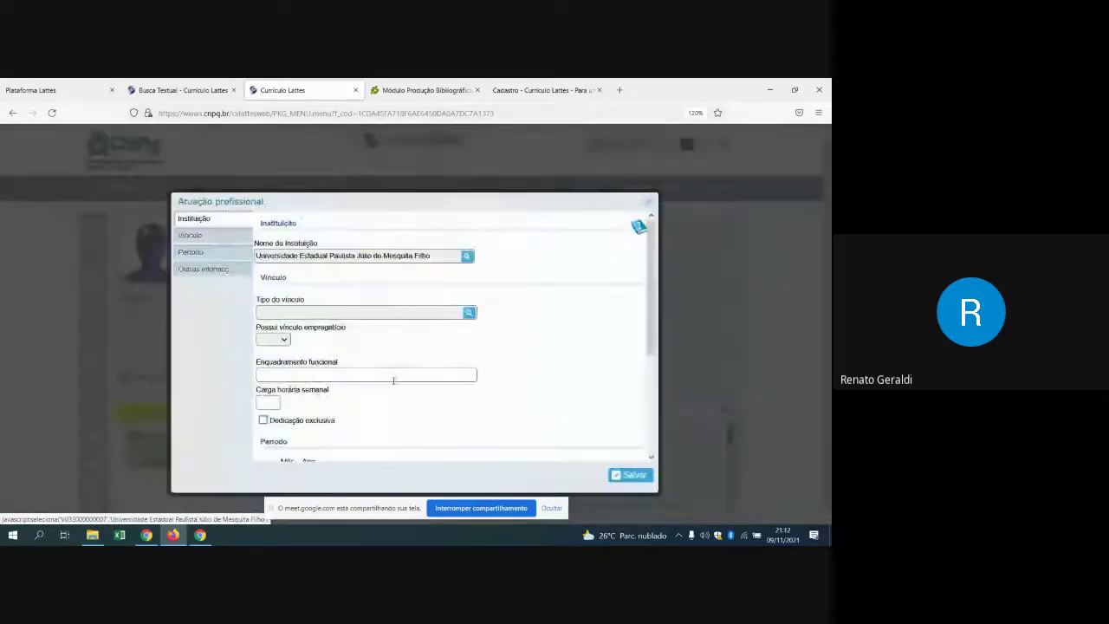
Step: Choose Outro (especifique) as the bond type, specify it as Acadêmico, and set Possui vínculo empregatício to Não
click(469, 312)
click(451, 338)
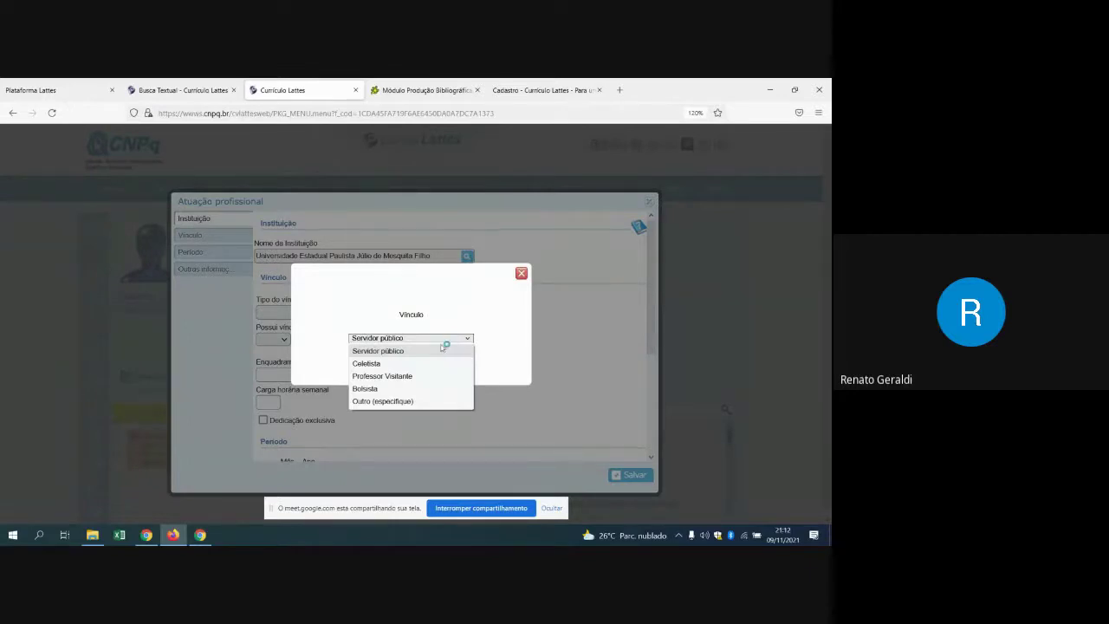
click(388, 401)
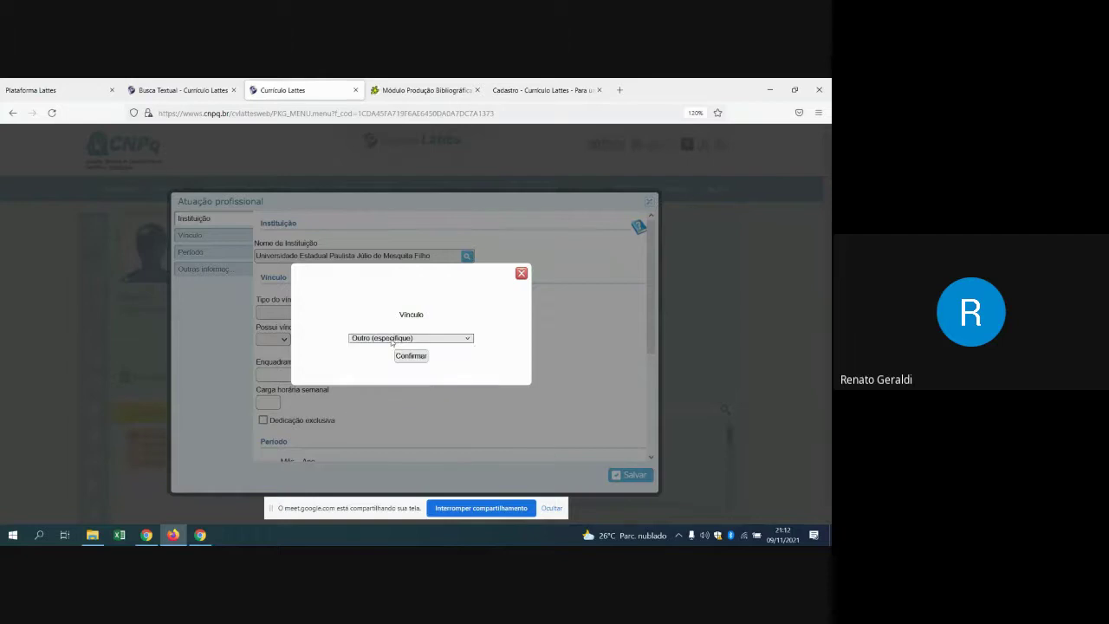
click(407, 358)
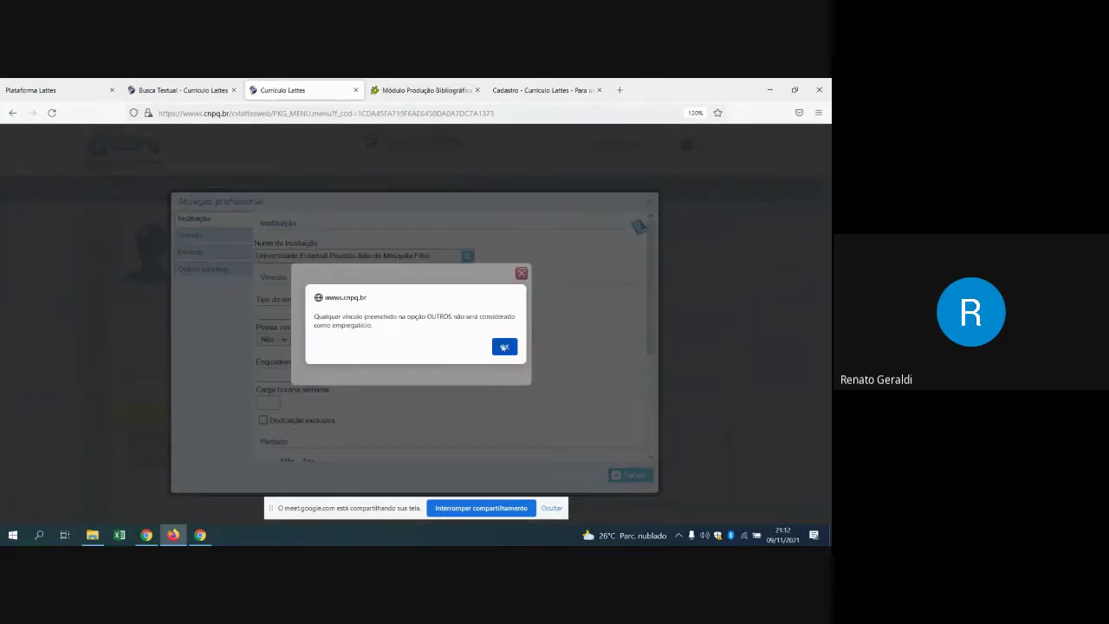
click(504, 346)
click(285, 310)
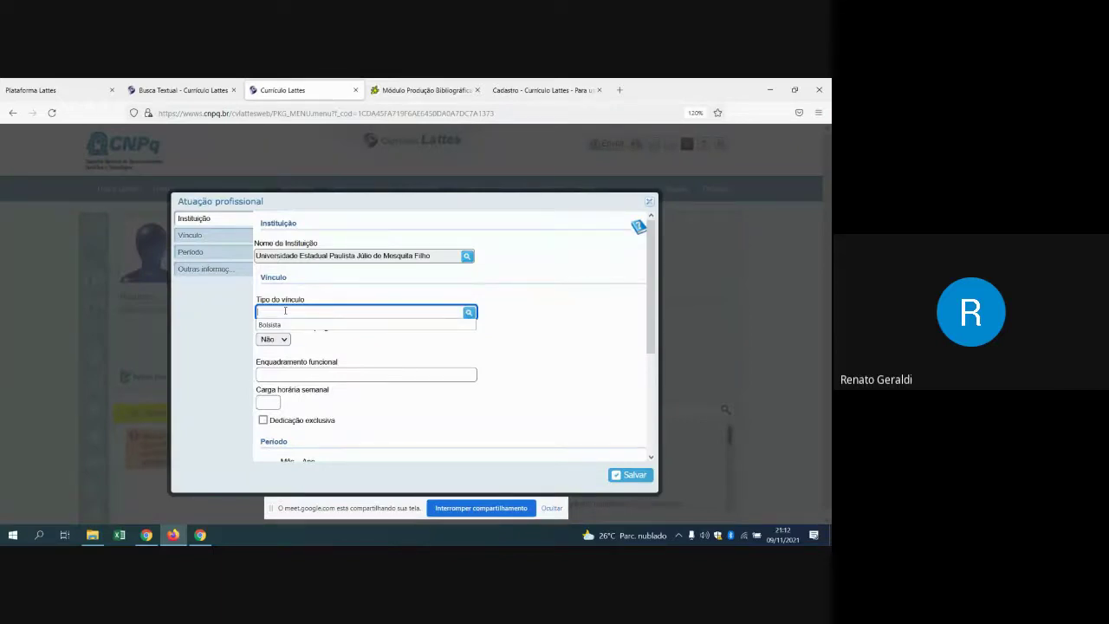
text(Acadê)
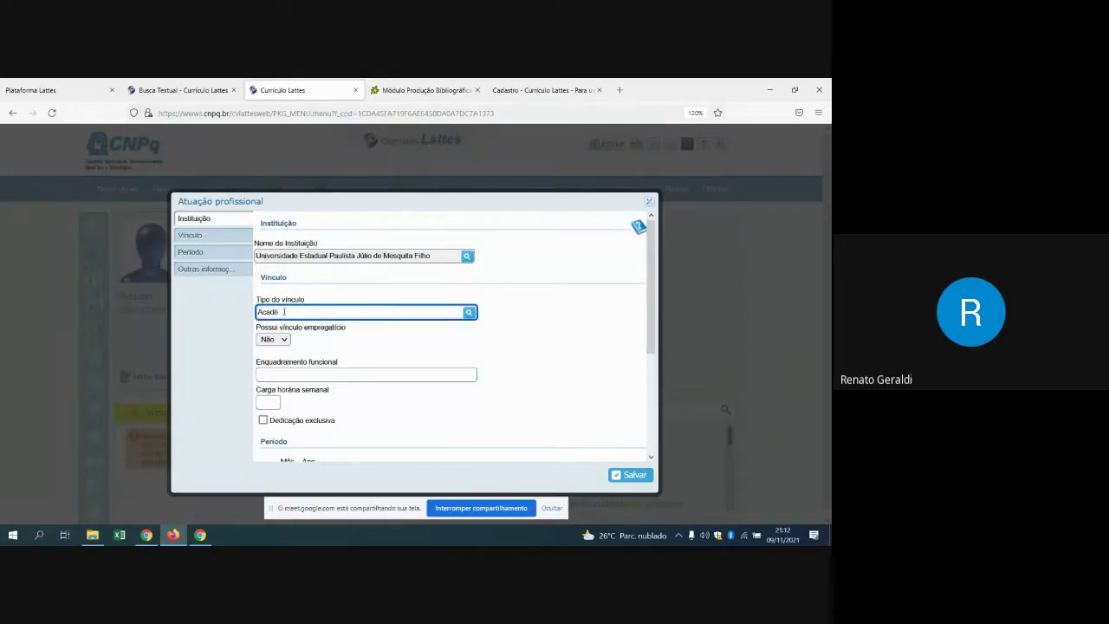
text(mico)
click(284, 339)
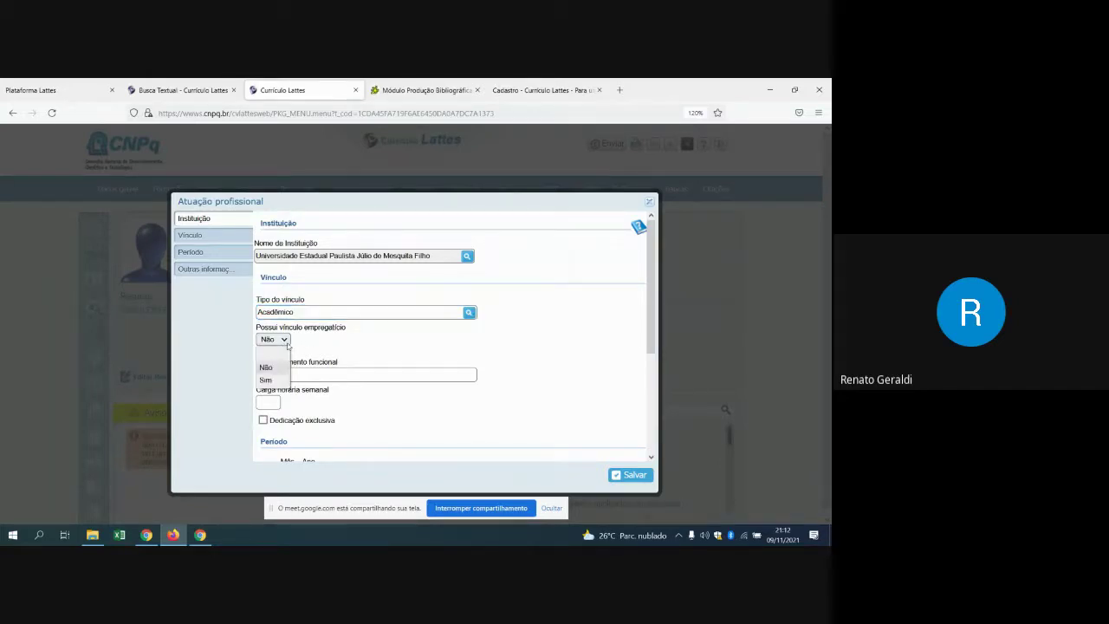
click(270, 368)
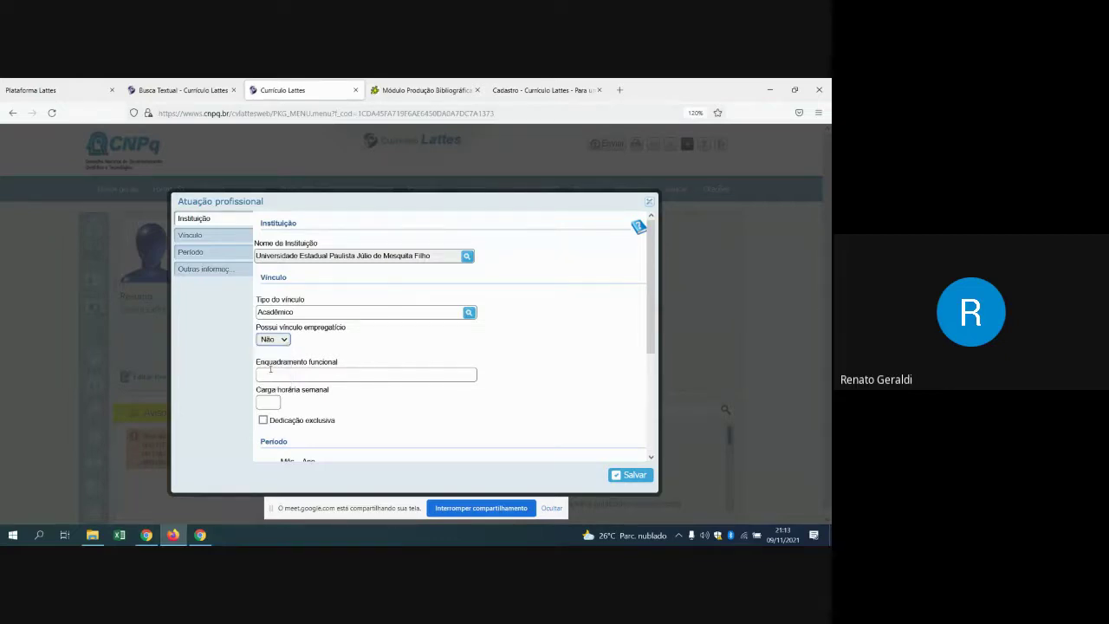
Step: Fill in Enquadramento funcional with "Estudante" and set Carga horária semanal to 40
click(282, 375)
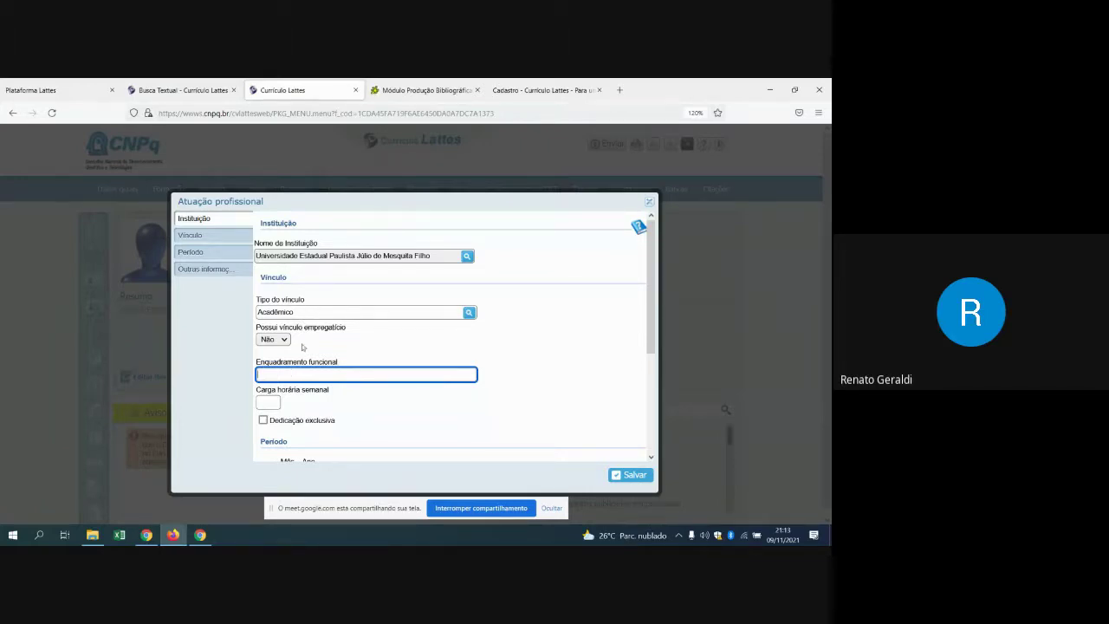
click(287, 373)
key(Escape)
text(Estudante)
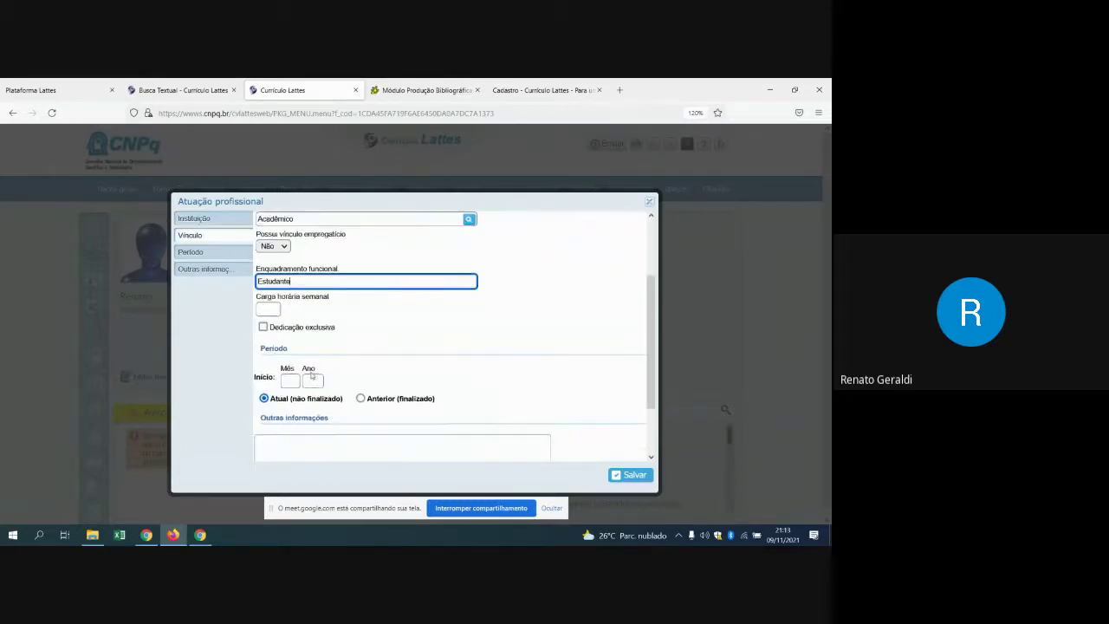
scroll(294, 347, down, 2)
click(275, 307)
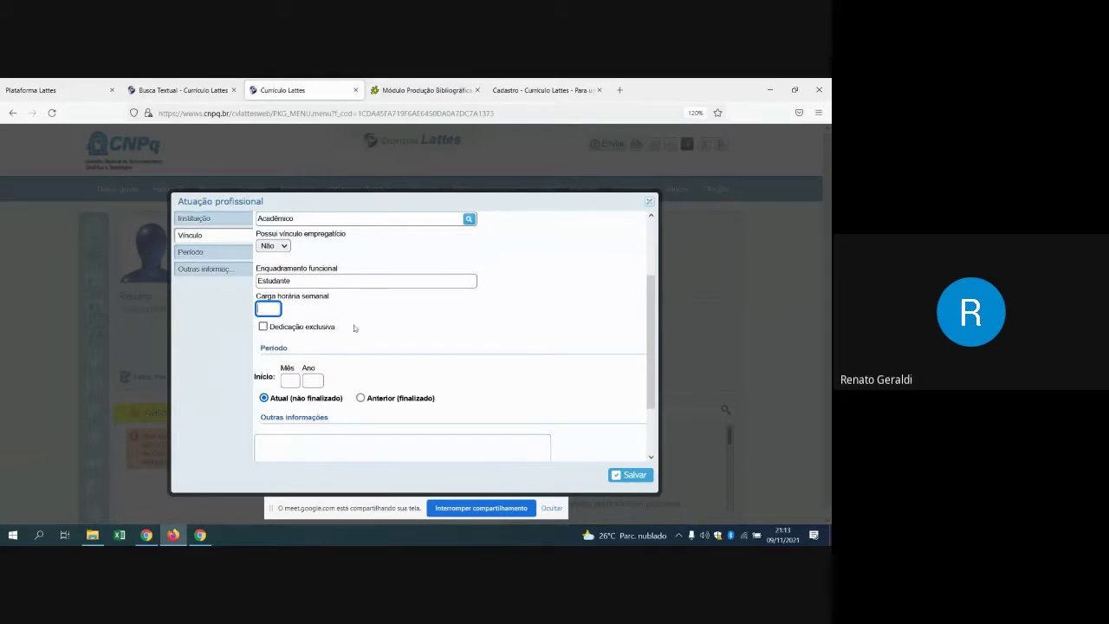
text(40)
Step: Examine the Período and Outras informações sections of the new professional entry, and close the form without saving
scroll(328, 370, down, 2)
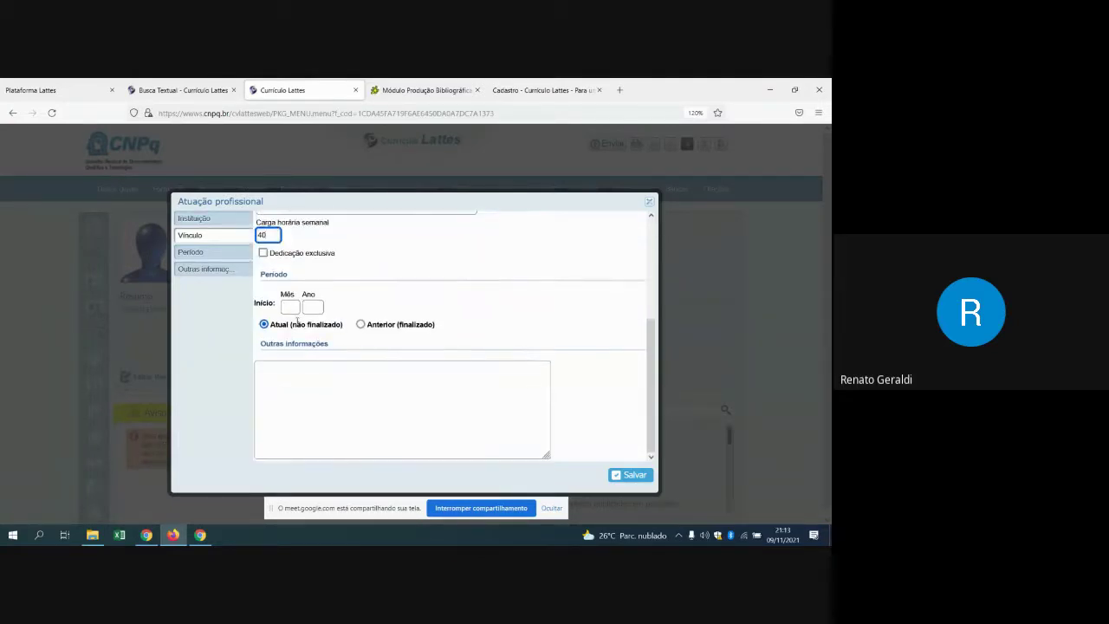
click(290, 308)
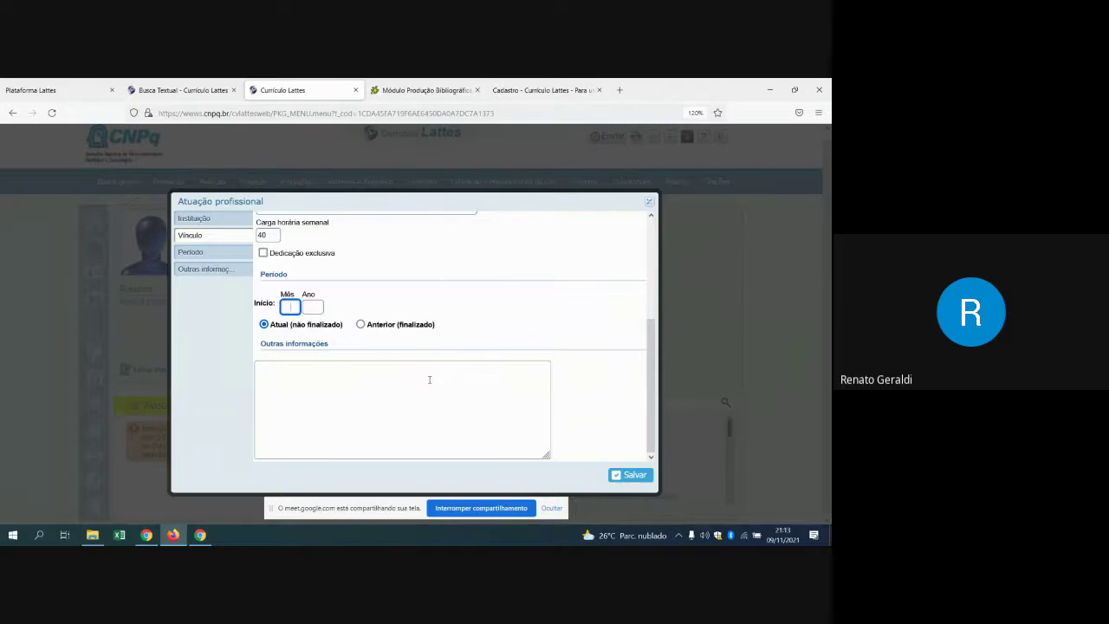
scroll(466, 316, up, 1)
scroll(472, 310, up, 3)
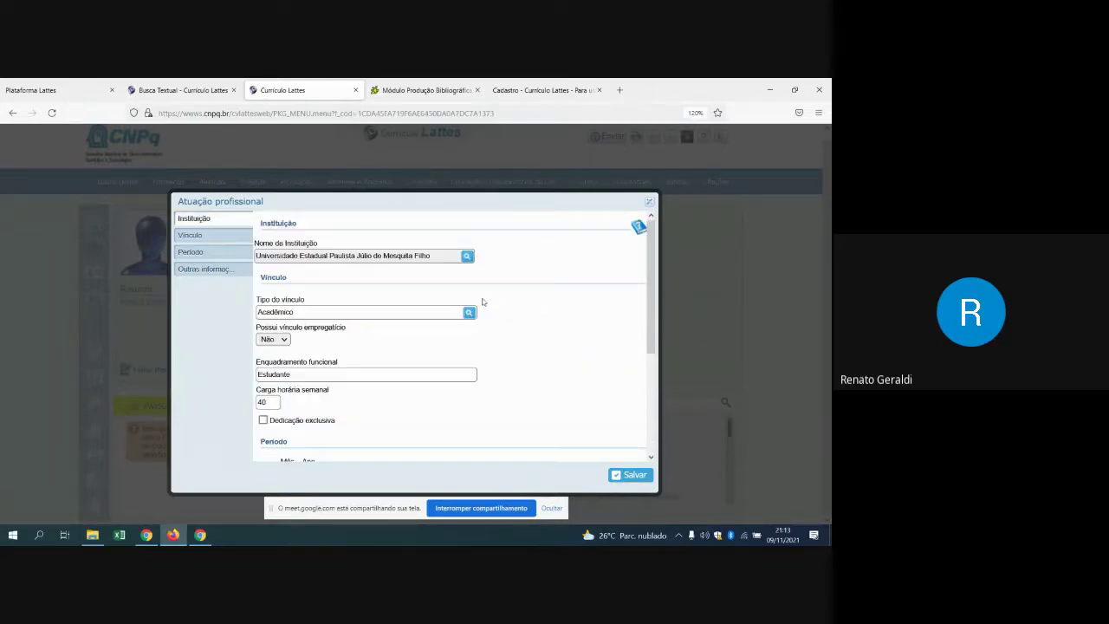
click(649, 204)
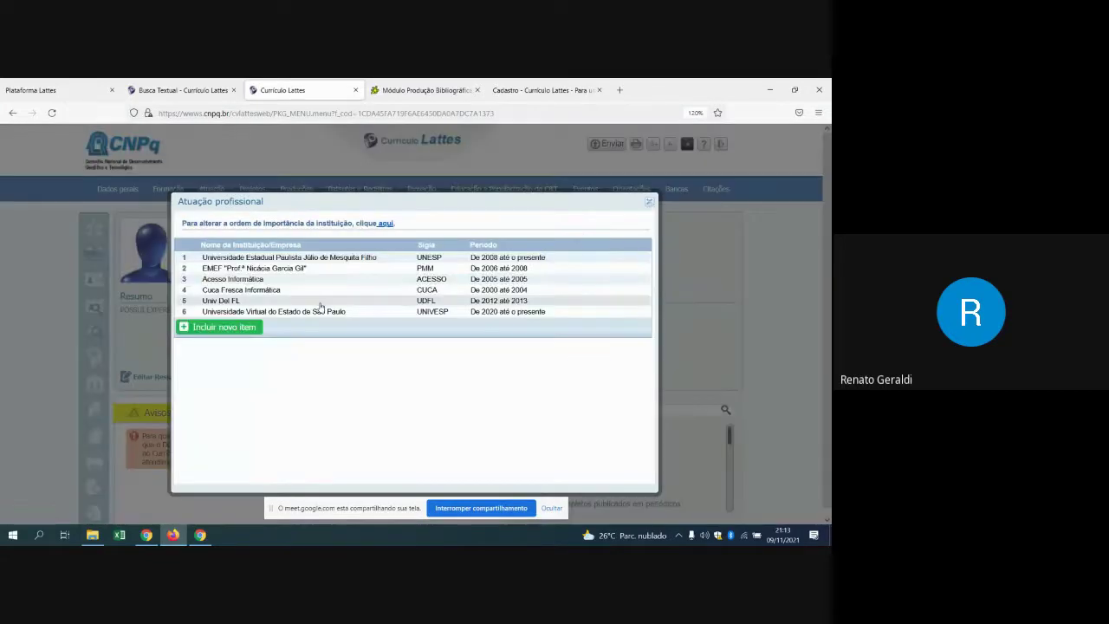
Step: Open the activities for Universidade Estadual Paulista Júlio de Mesquita Filho, examine a new Pesquisa e Desenvolvimento activity form, and close it without saving
click(282, 260)
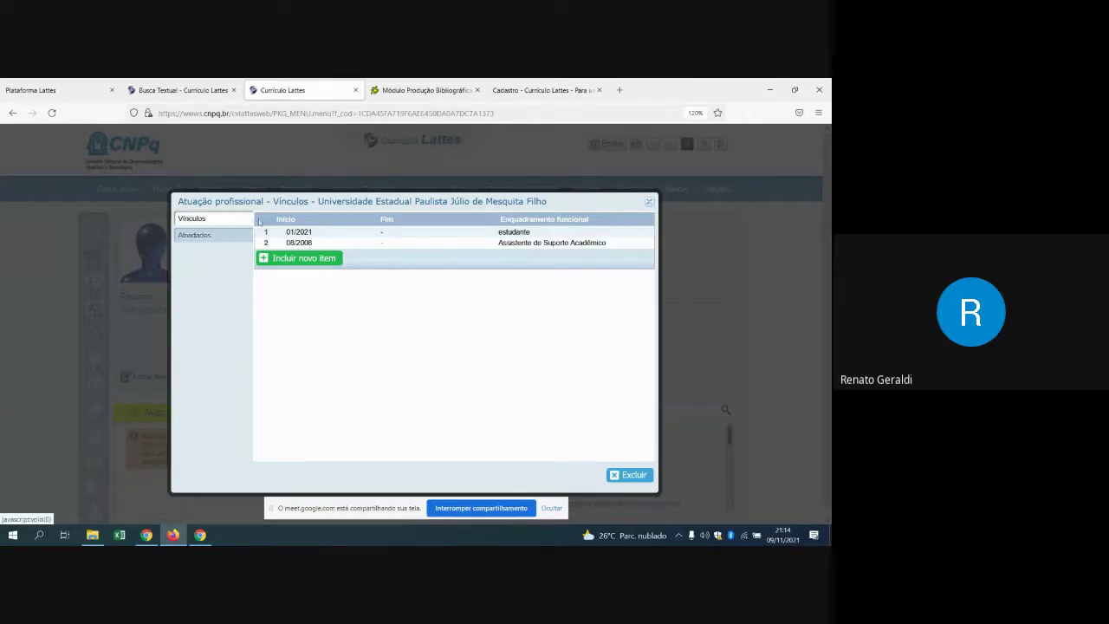
click(210, 237)
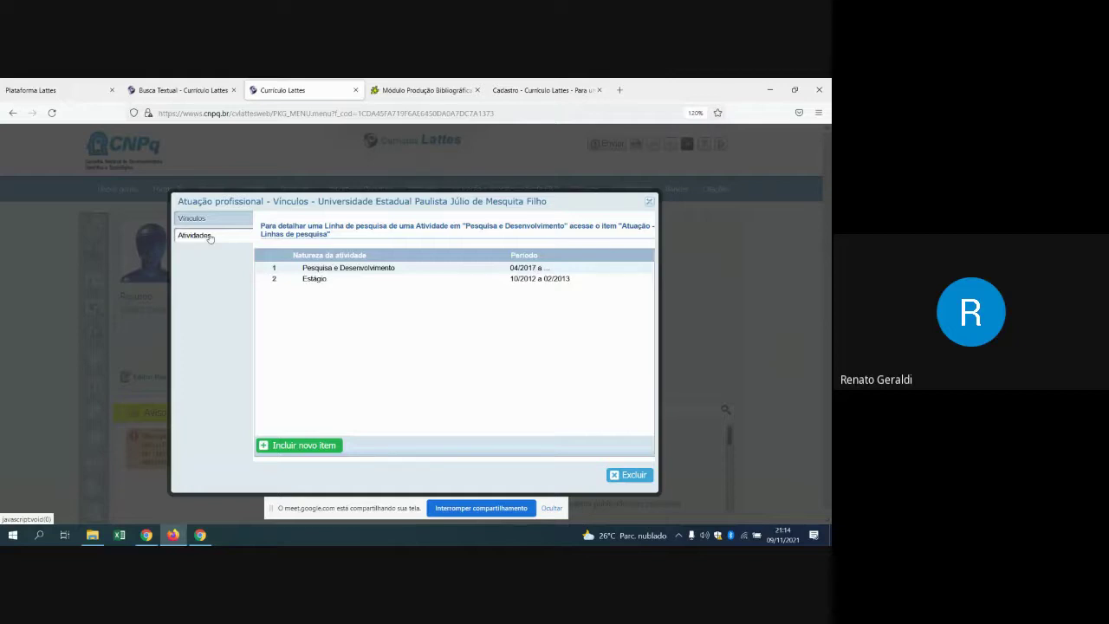
click(306, 447)
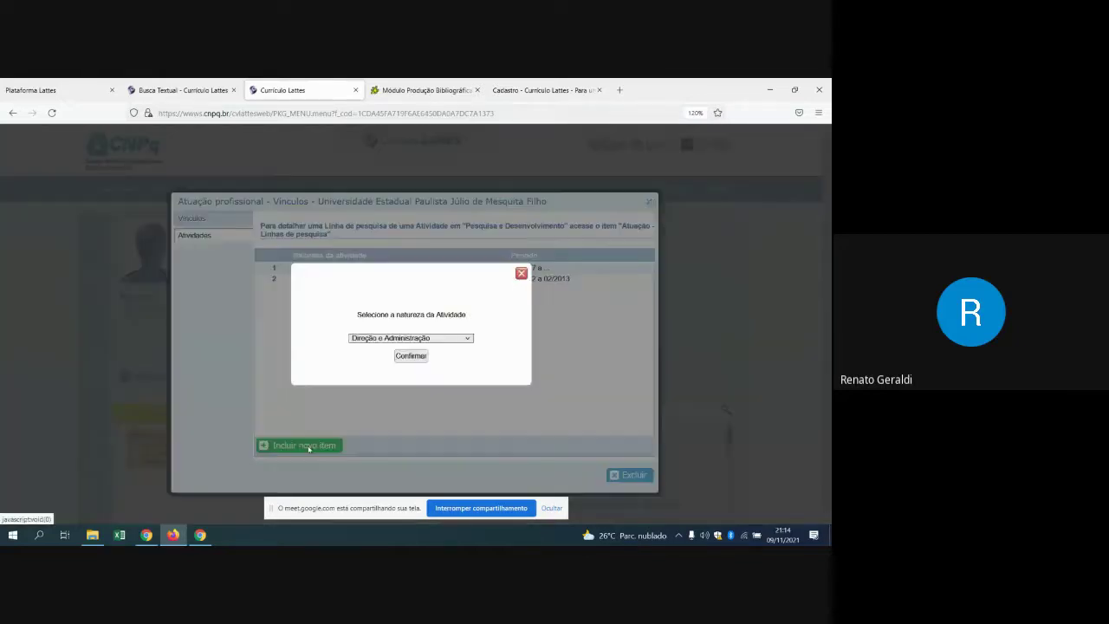
click(450, 342)
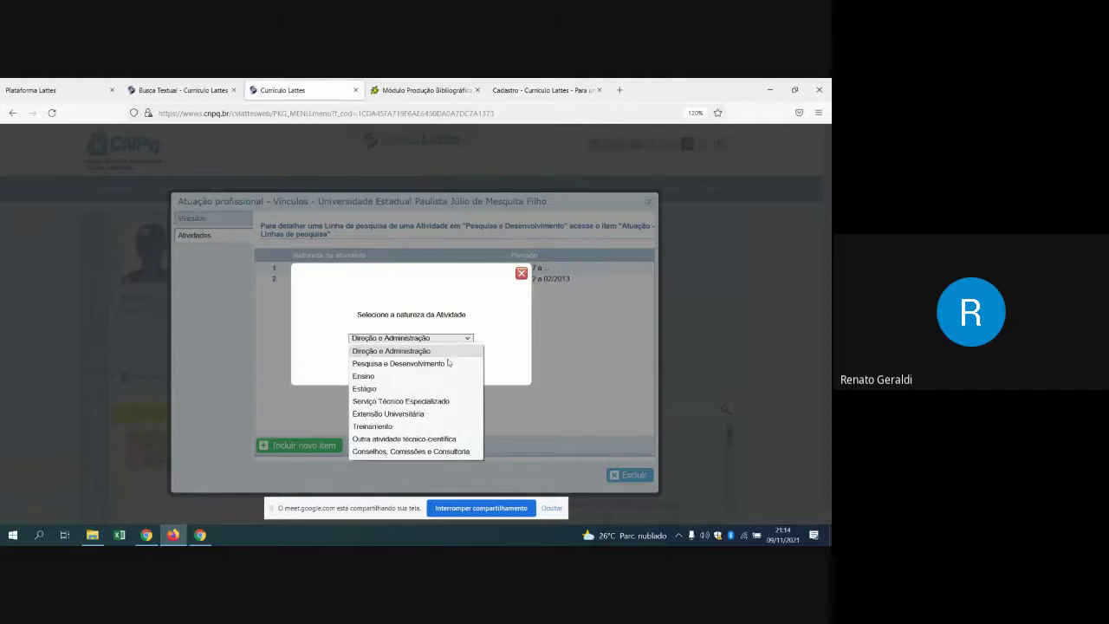
click(426, 364)
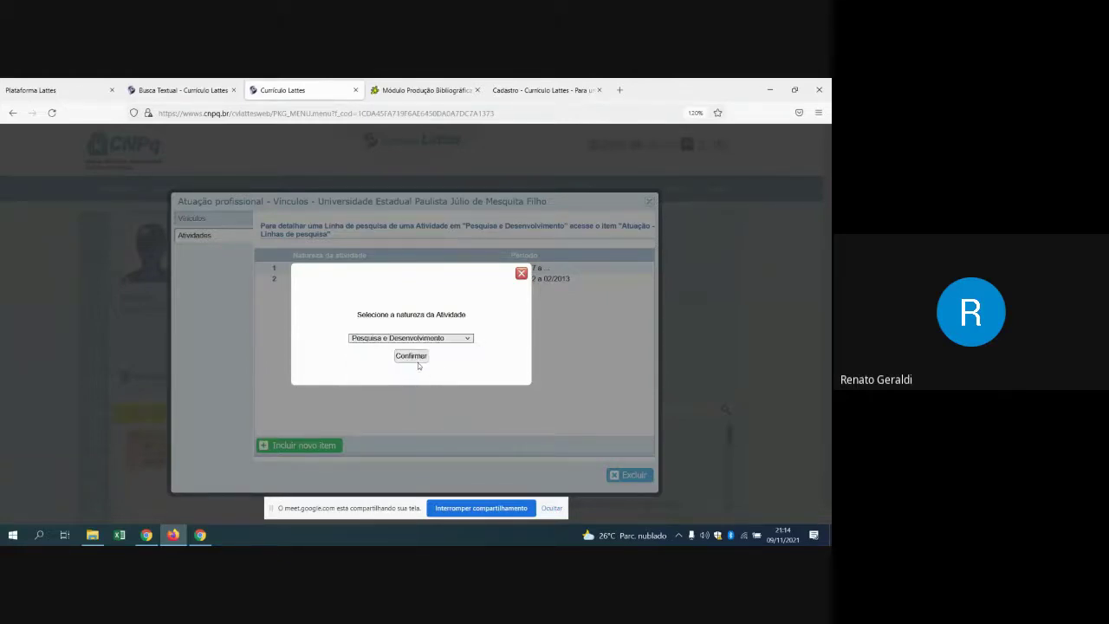
click(413, 356)
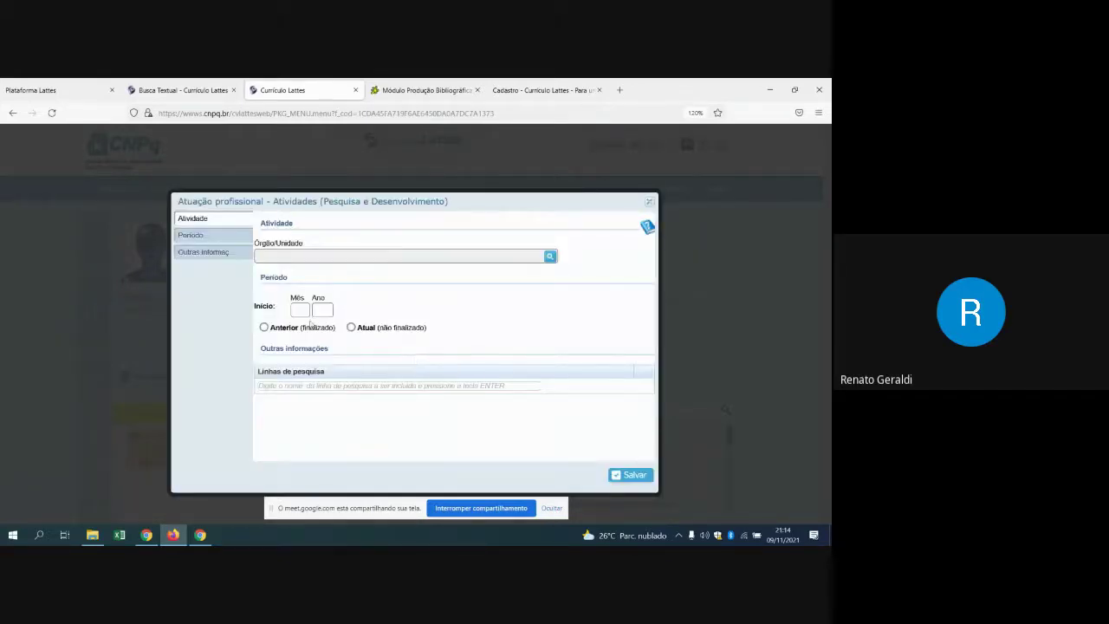
click(276, 385)
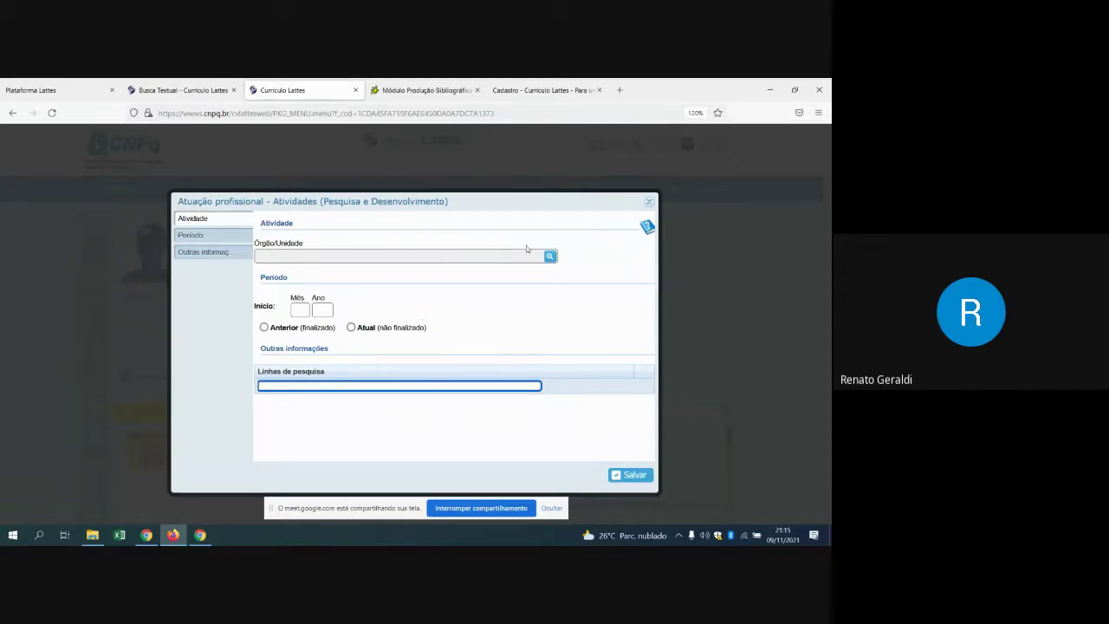
click(650, 203)
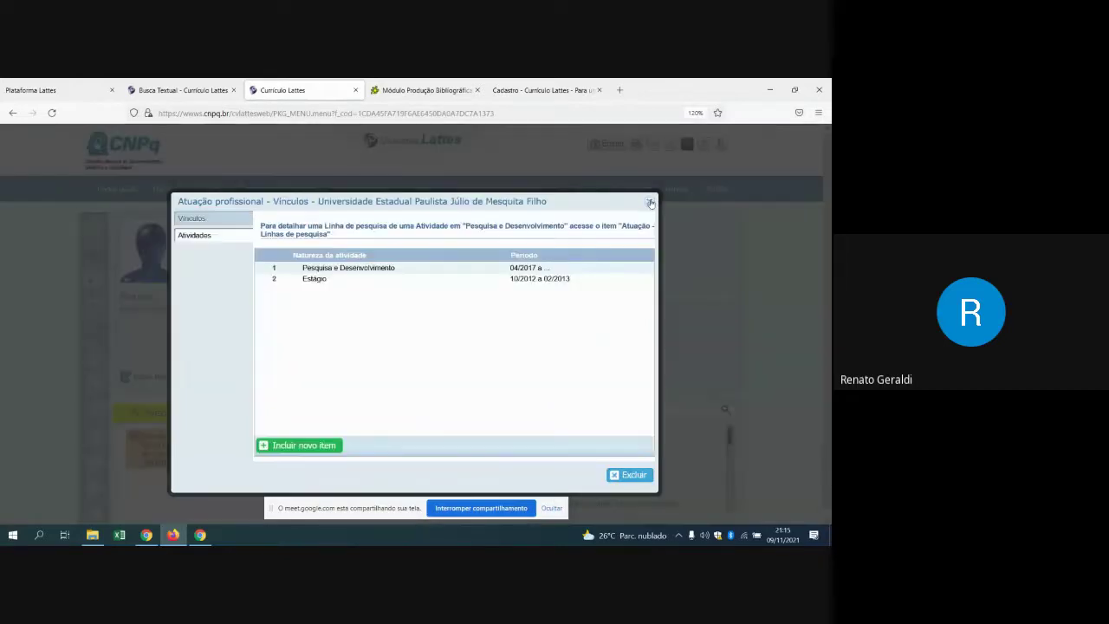
Step: Start a new activity of the Ensino nature and set its Nível to Graduação
click(293, 447)
click(395, 338)
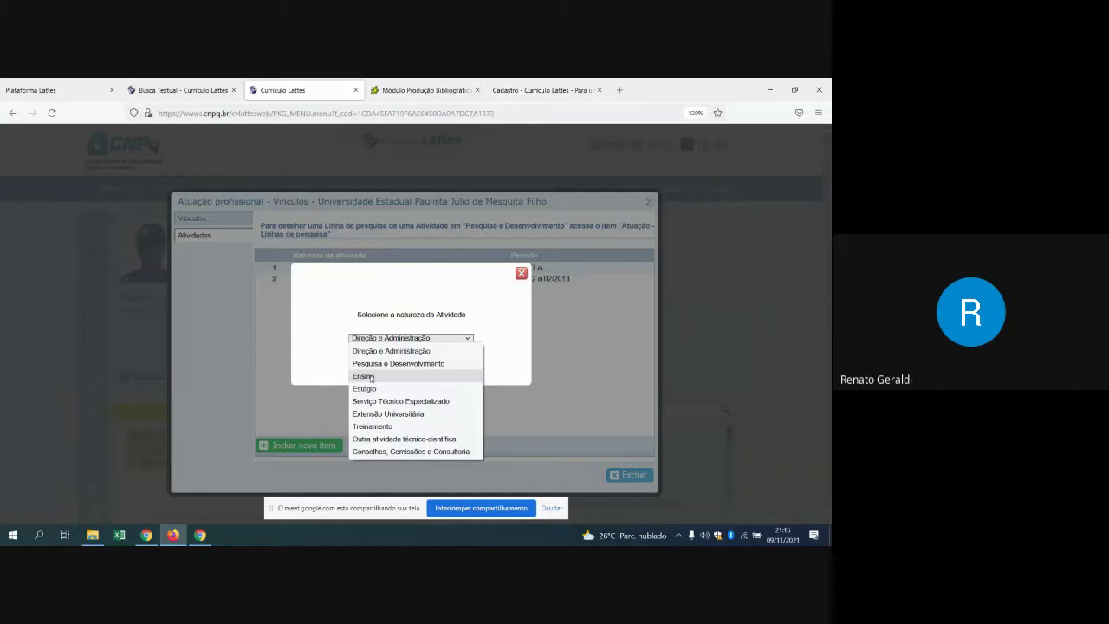
click(371, 377)
click(411, 356)
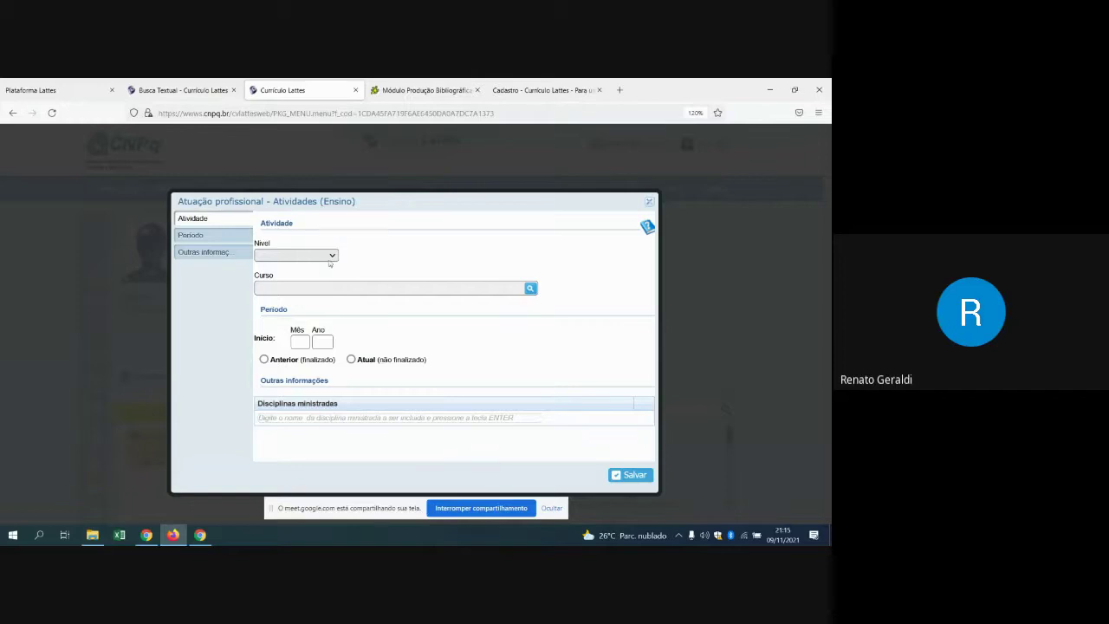
click(331, 255)
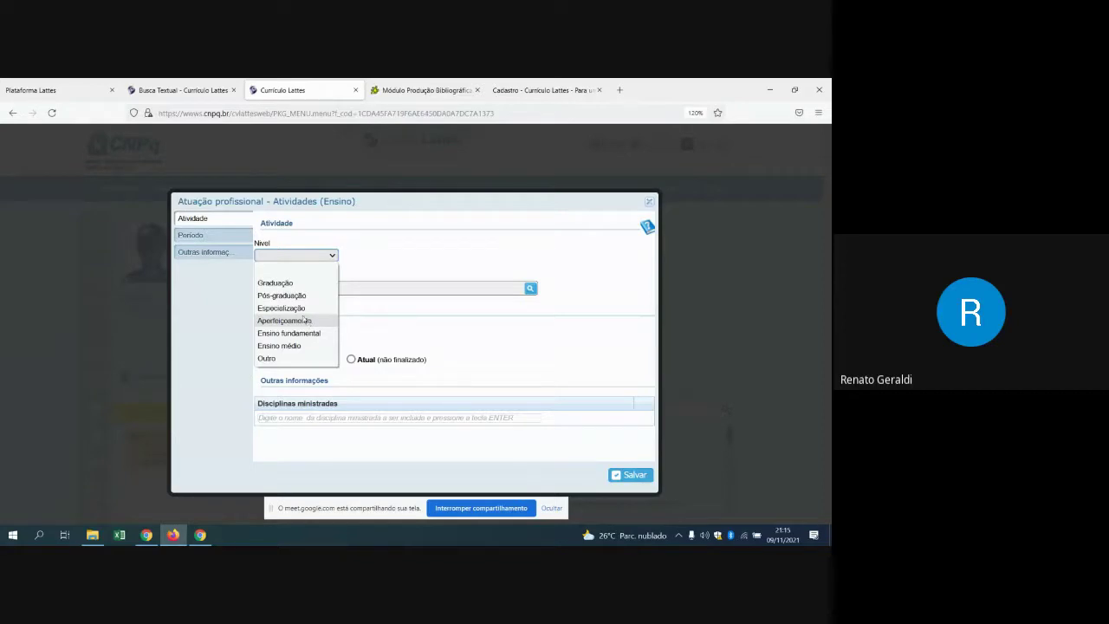
click(383, 264)
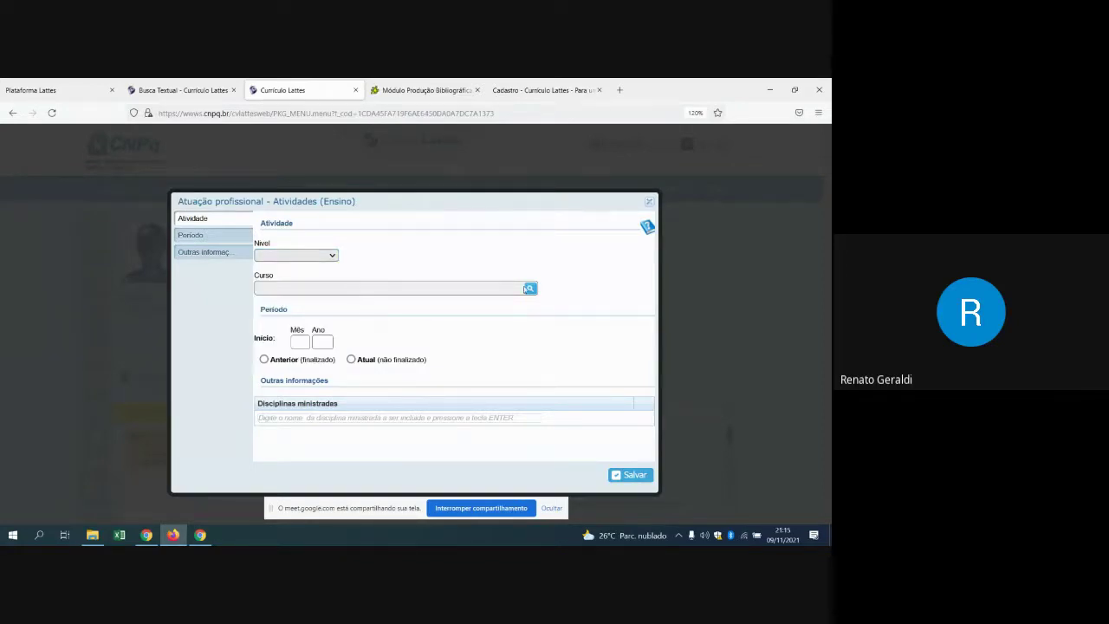
click(531, 288)
click(505, 342)
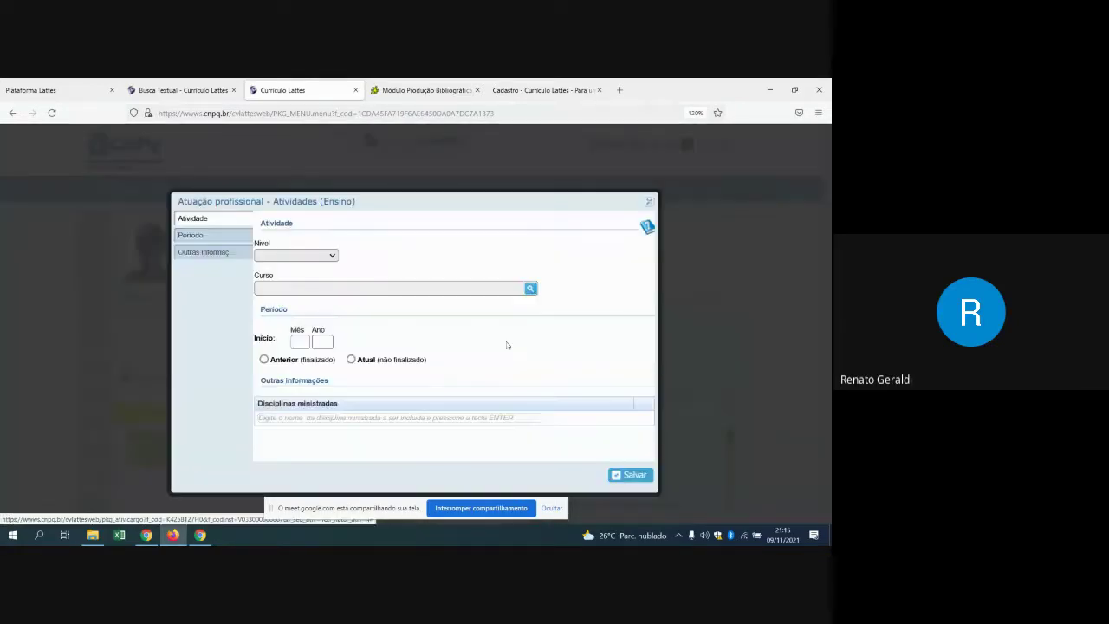
click(308, 259)
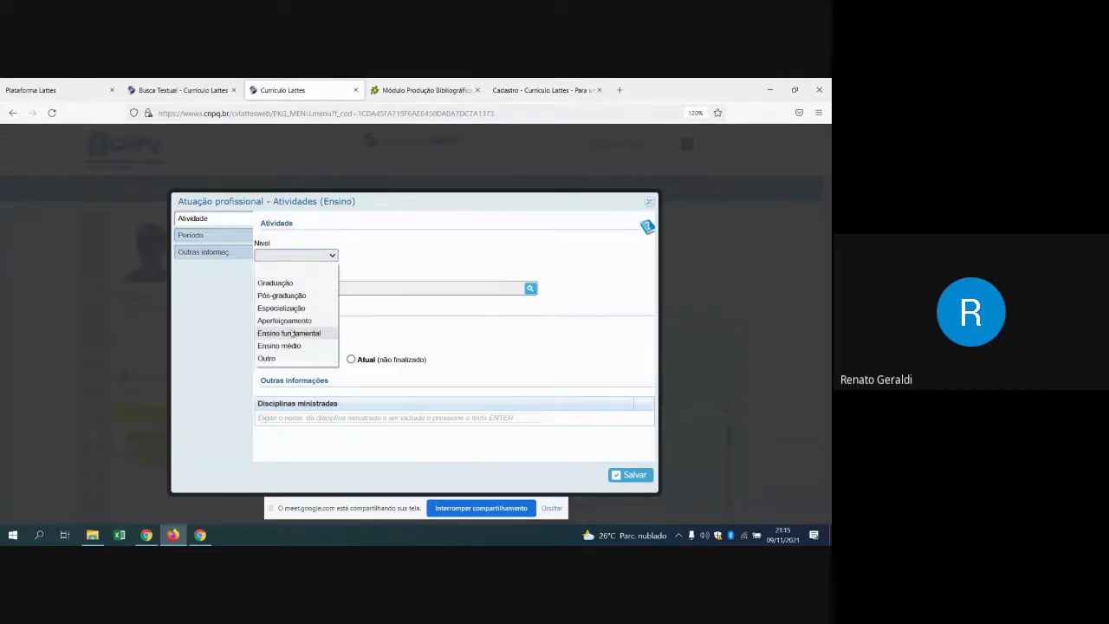
click(276, 282)
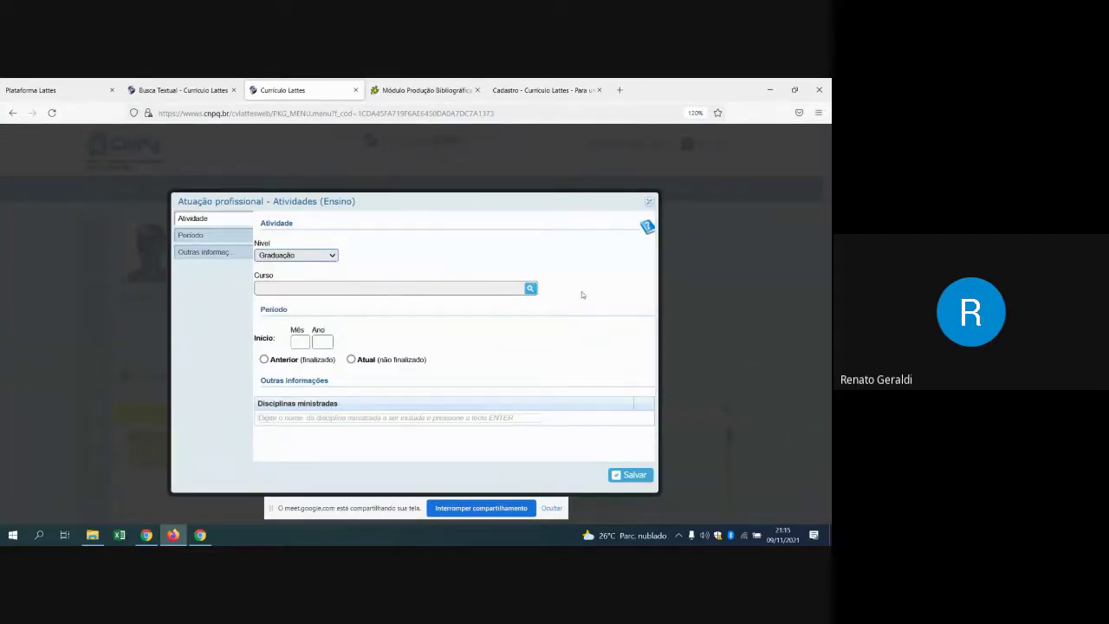
Step: Examine the Graduação course list and the Disciplinas ministradas field, and close the Ensino form without saving
click(531, 290)
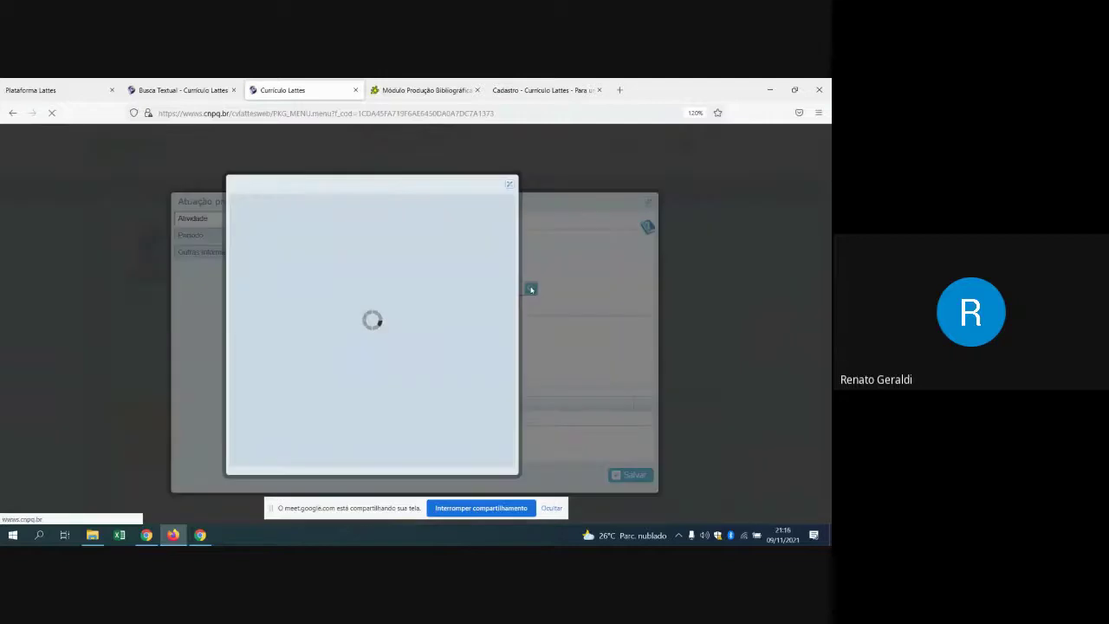
scroll(454, 326, down, 8)
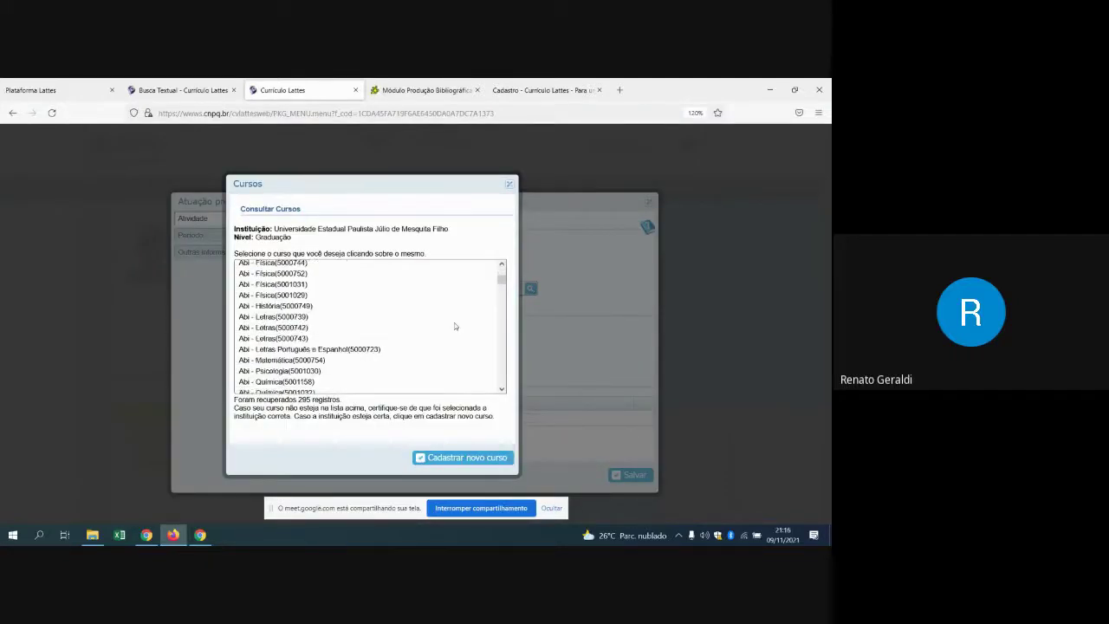
click(509, 185)
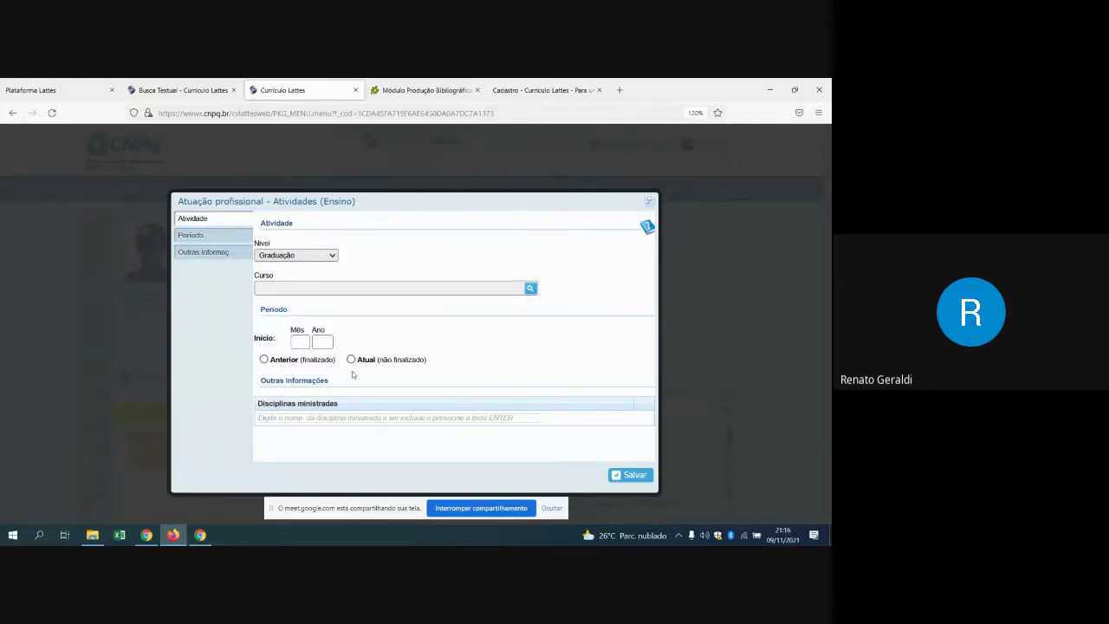
click(282, 421)
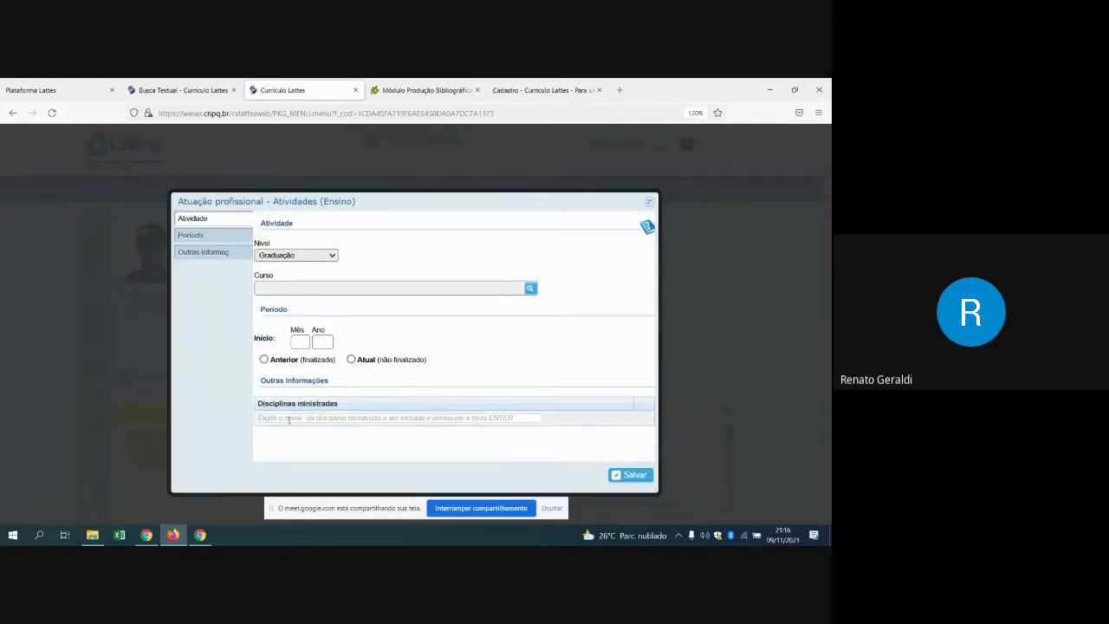
click(650, 202)
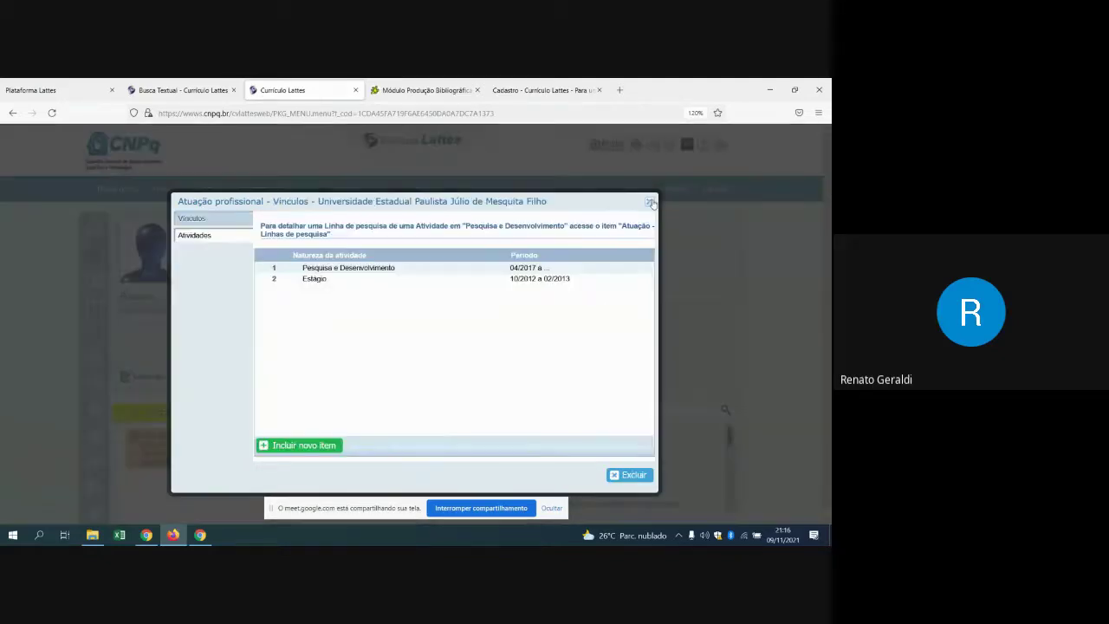
Step: Start a new activity of the Estágio nature, examine its fields, and close the form without saving
click(312, 446)
click(412, 337)
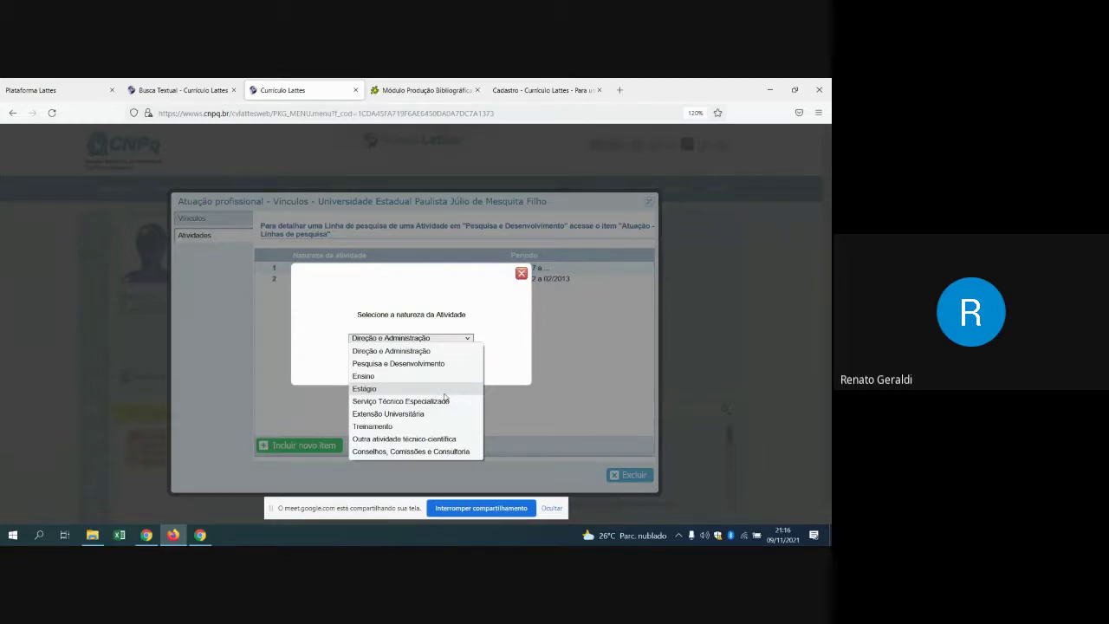
click(360, 391)
click(410, 355)
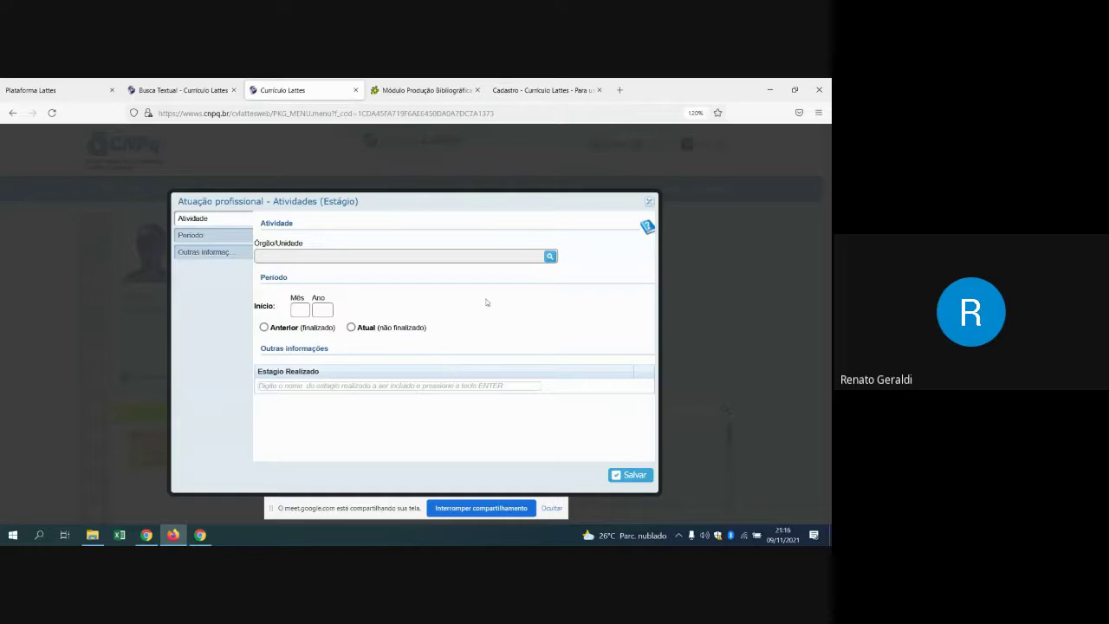
click(651, 204)
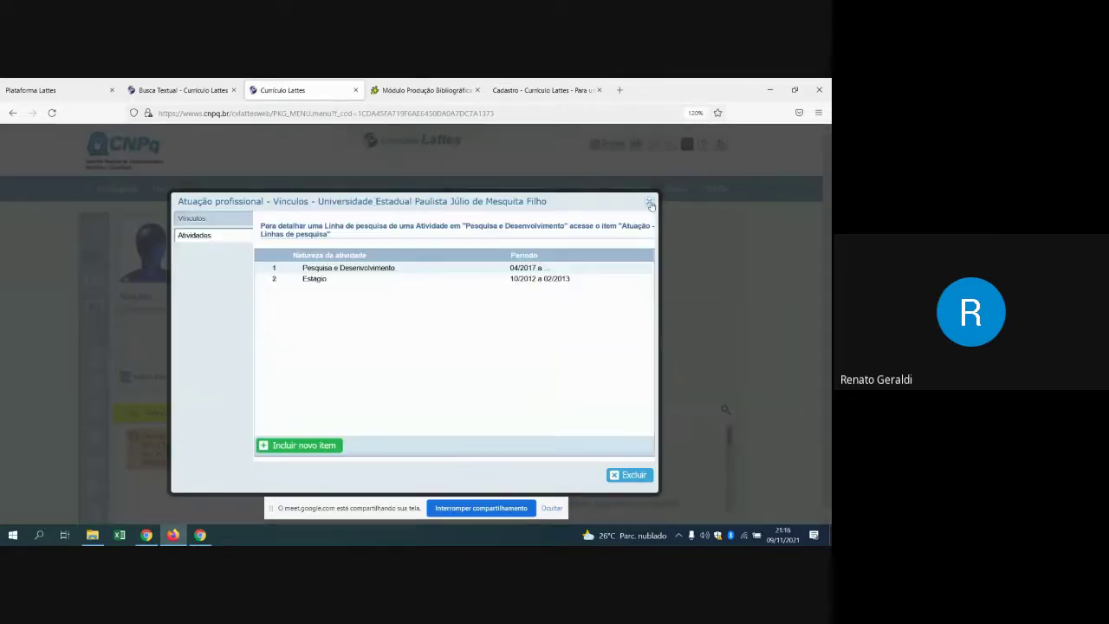
Step: Review the activity natures available for a new item, and cancel the selection without creating an activity
click(307, 447)
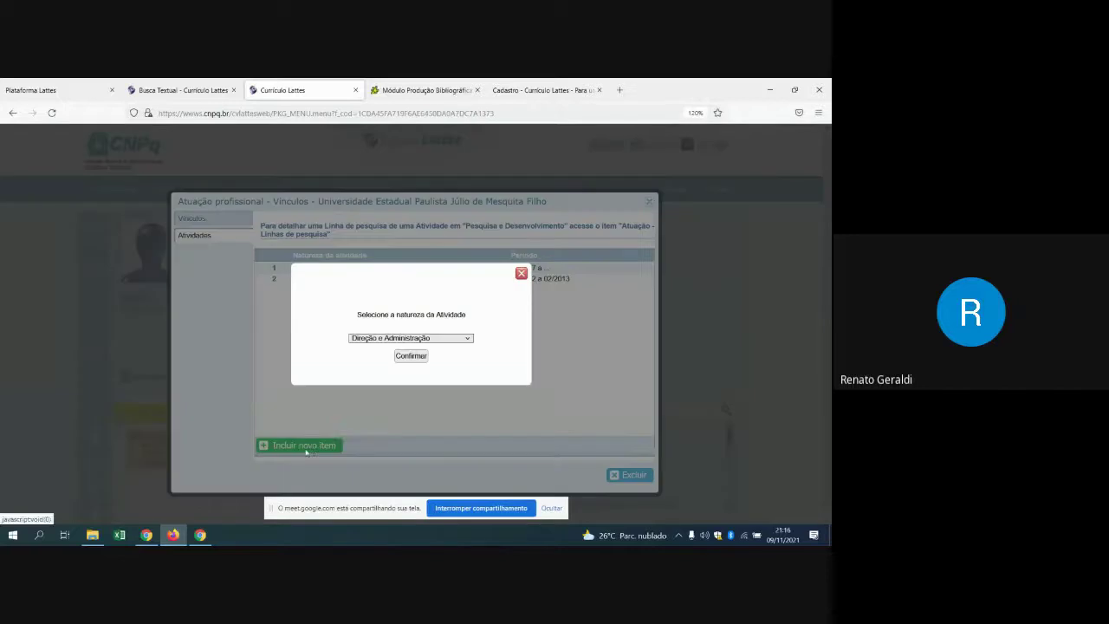
click(418, 356)
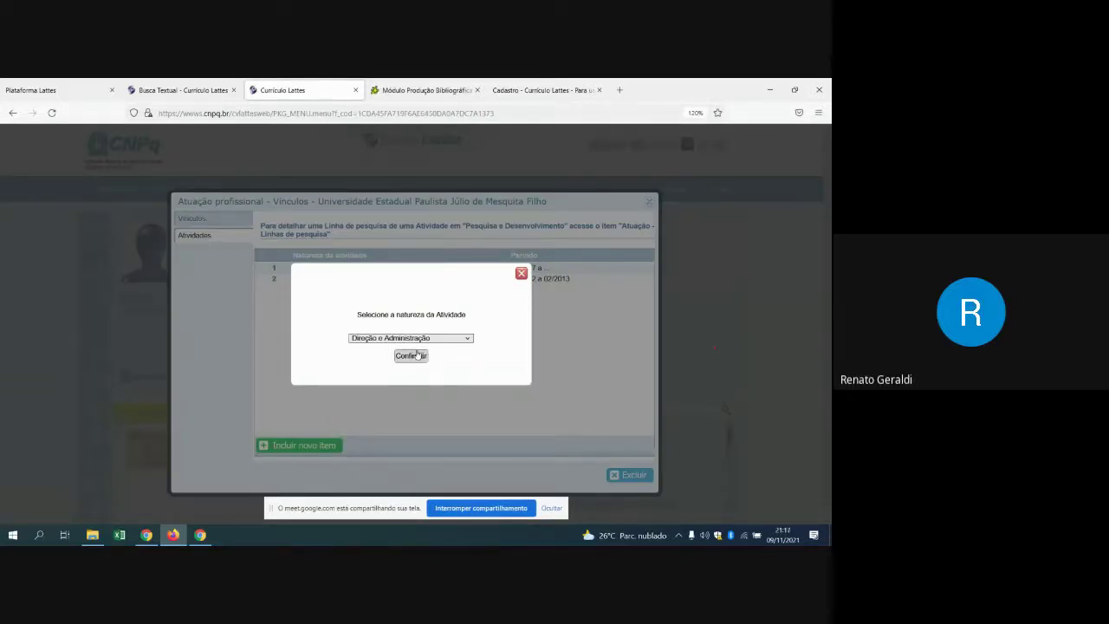
click(408, 357)
click(412, 340)
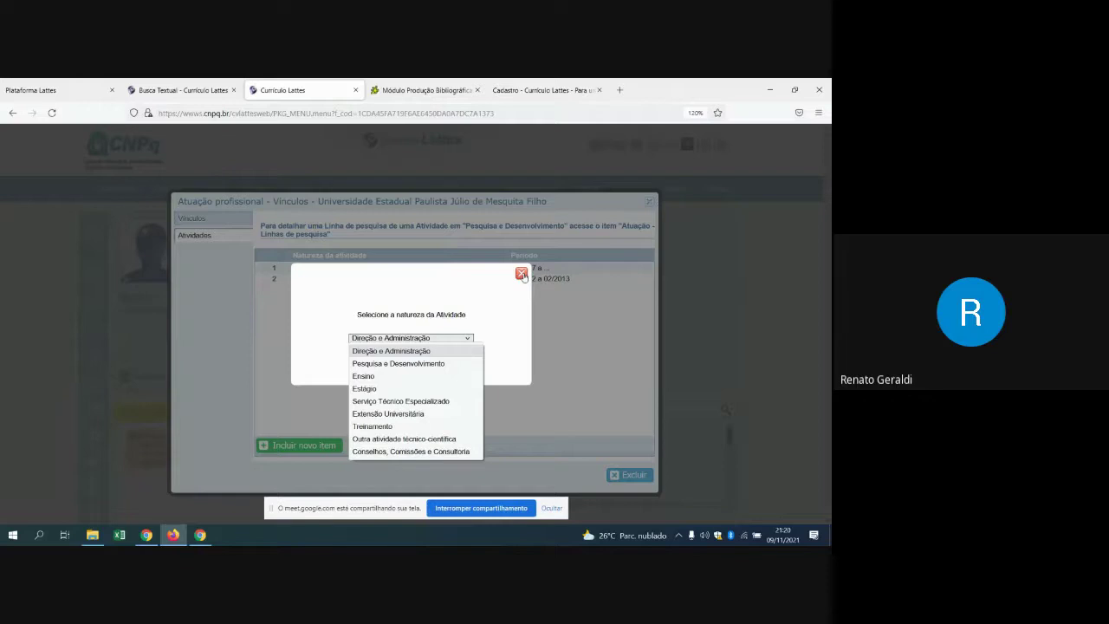
click(522, 274)
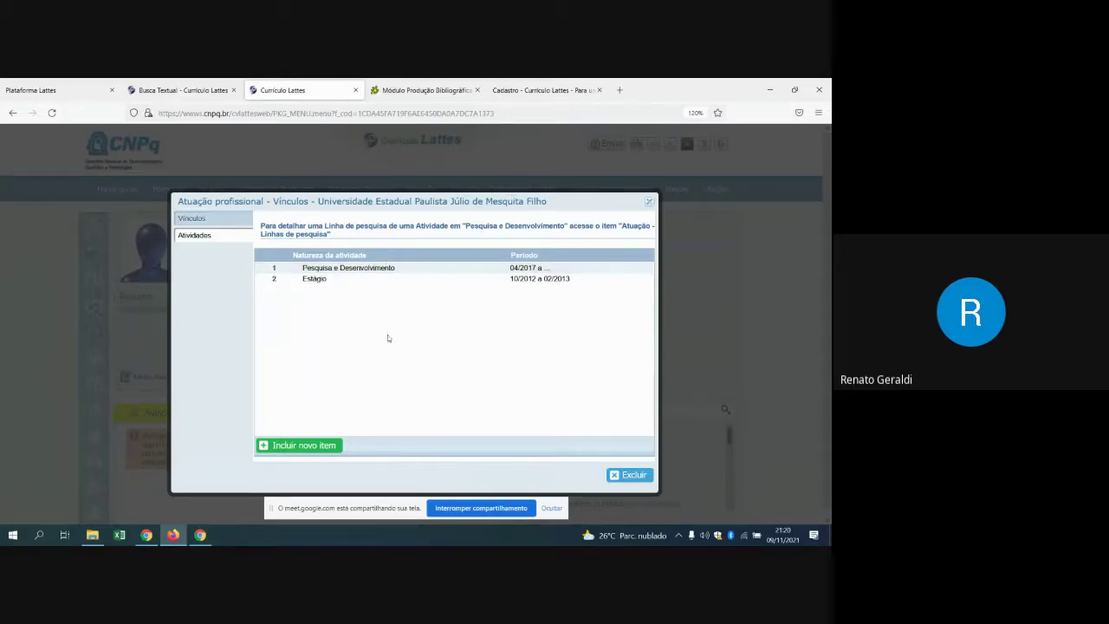
Step: Compare the university's Vínculos and Atividades lists, look at a blank bond form, and close Atuação profissional without saving
click(221, 222)
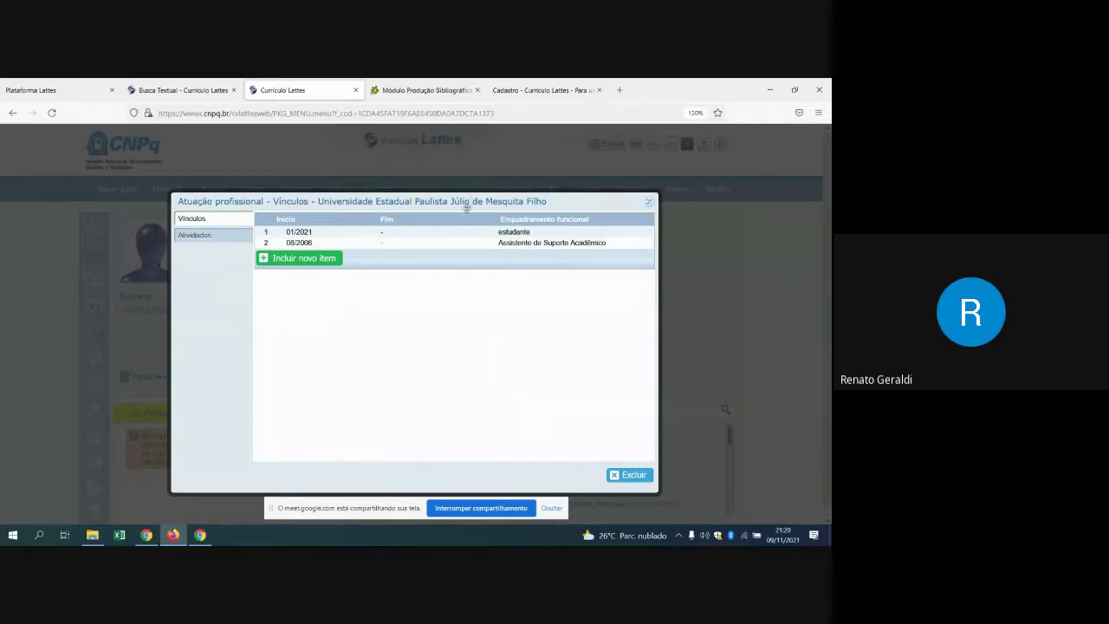
click(314, 259)
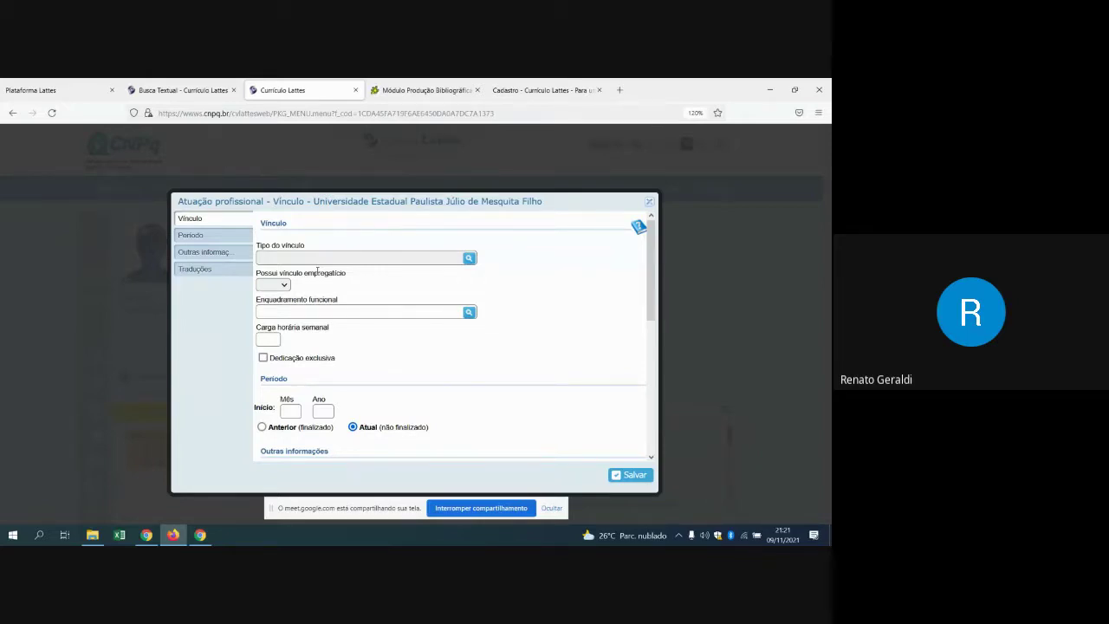
click(649, 203)
click(206, 237)
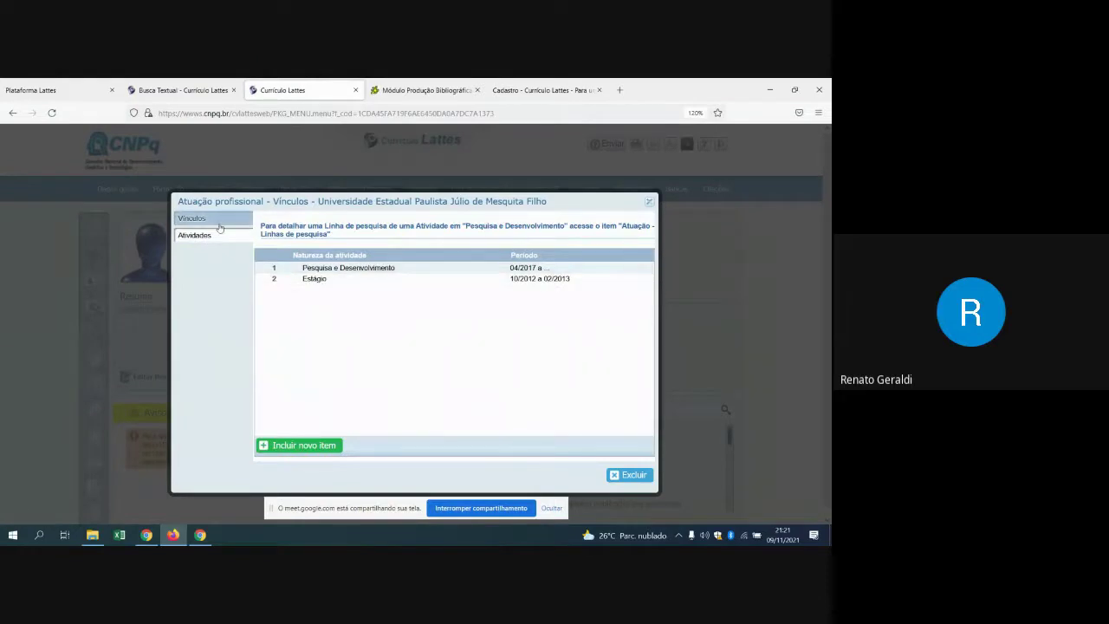
click(217, 222)
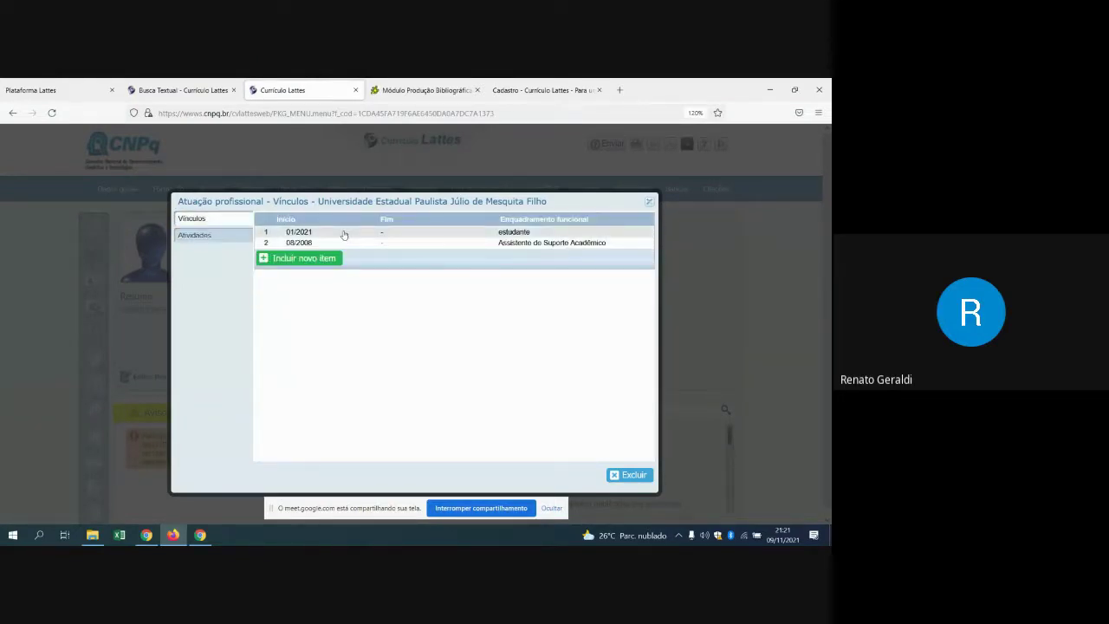
click(218, 240)
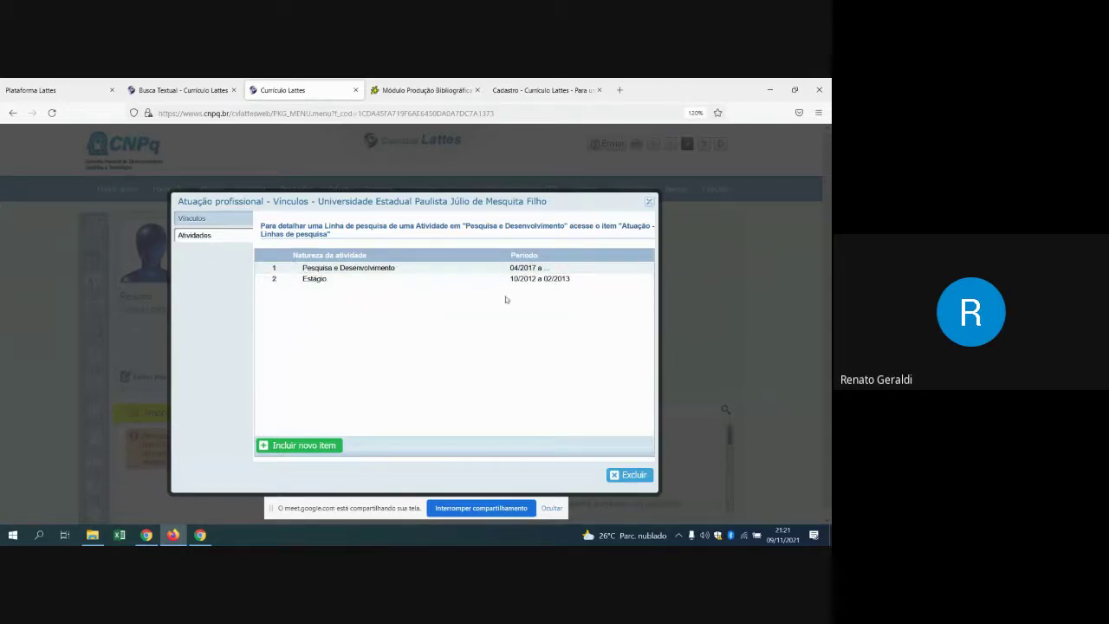
click(652, 202)
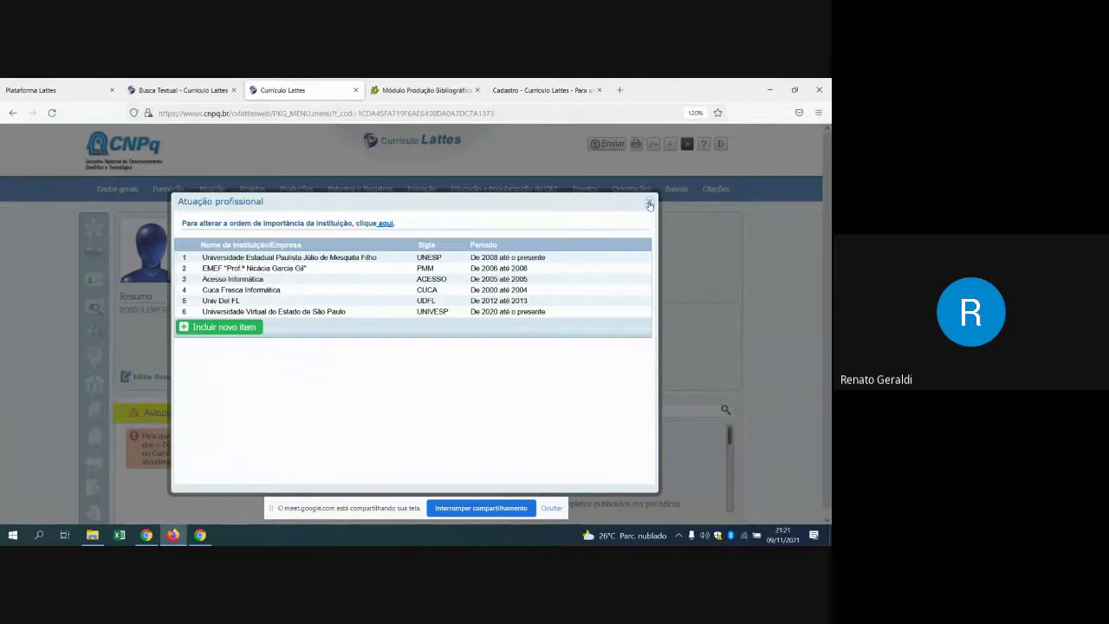
click(649, 204)
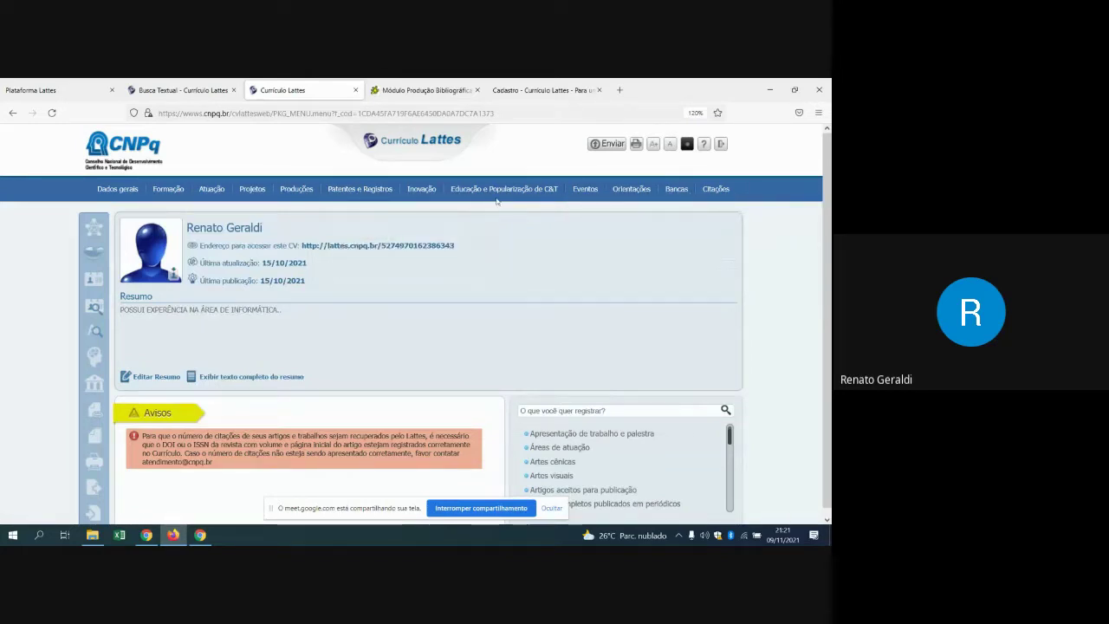
Step: Look over the blank registration form for Redes sociais, websites e blogs under technical production, and close it without saving
mouse_move(421, 188)
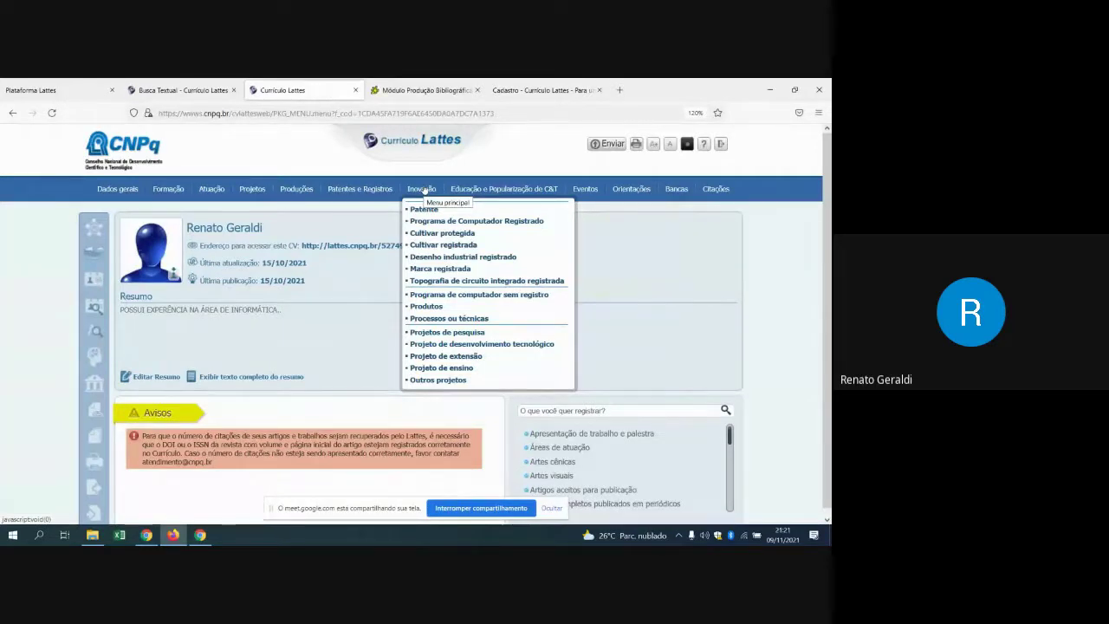
mouse_move(337, 192)
mouse_move(298, 193)
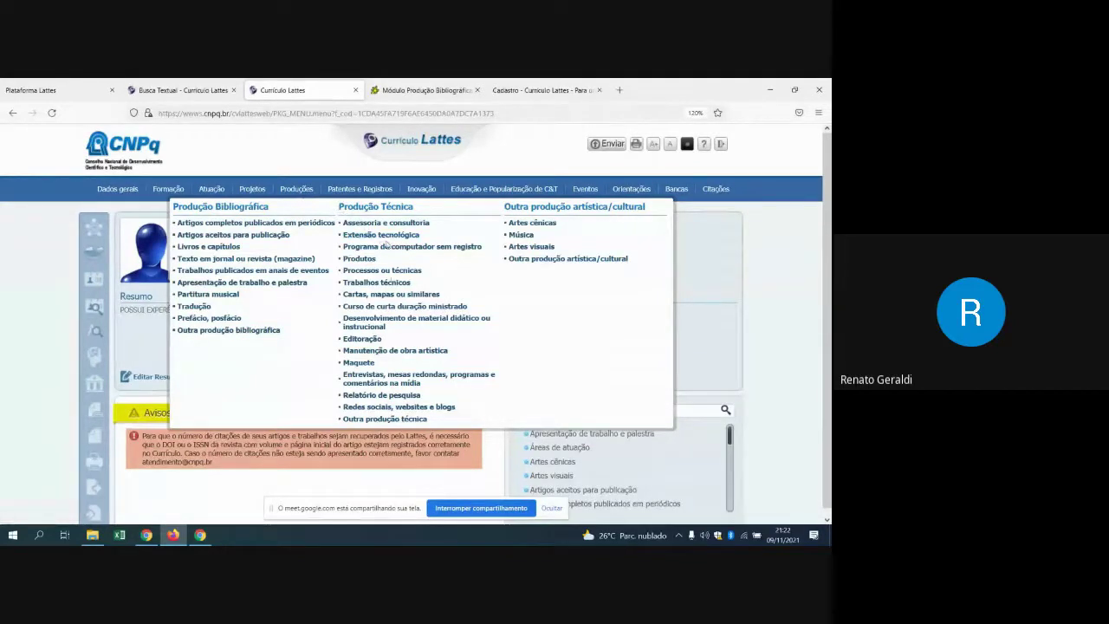
click(438, 408)
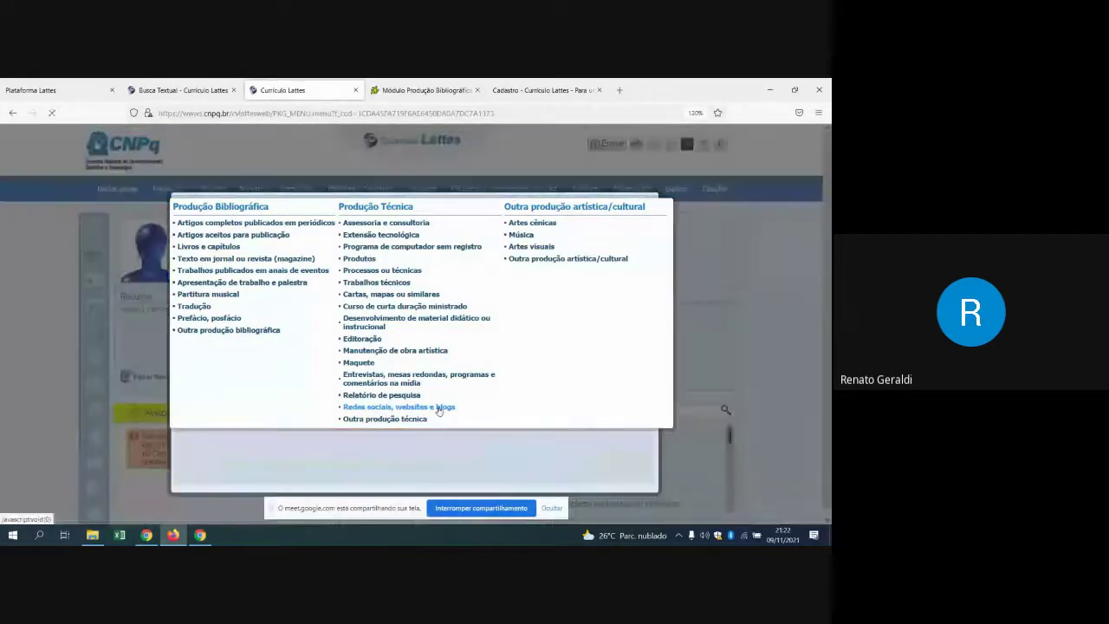
scroll(438, 387, down, 5)
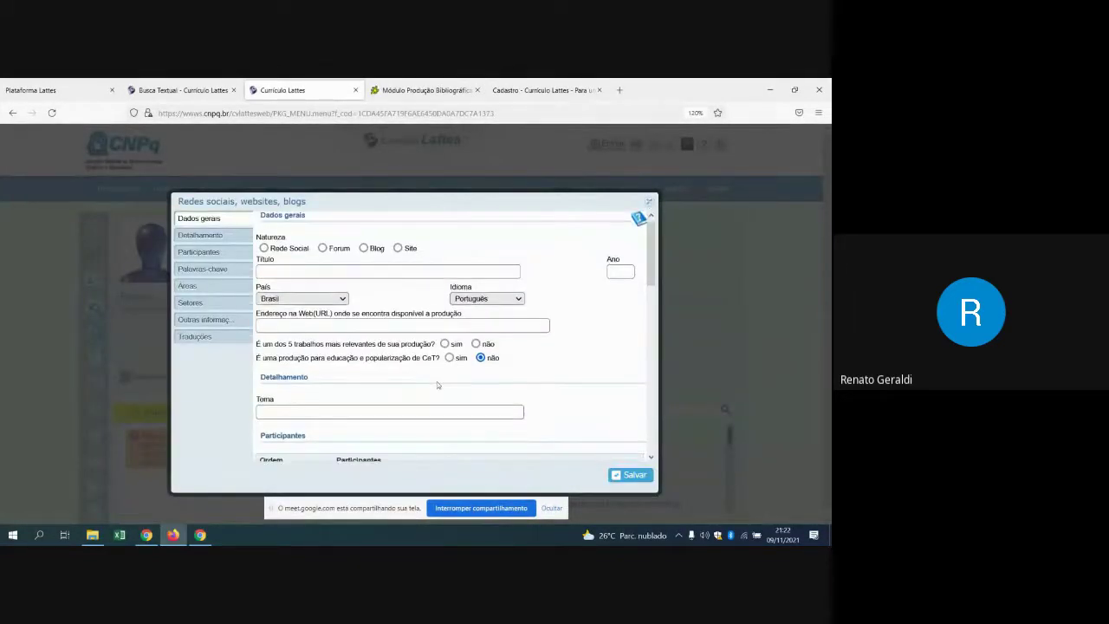
scroll(450, 377, up, 5)
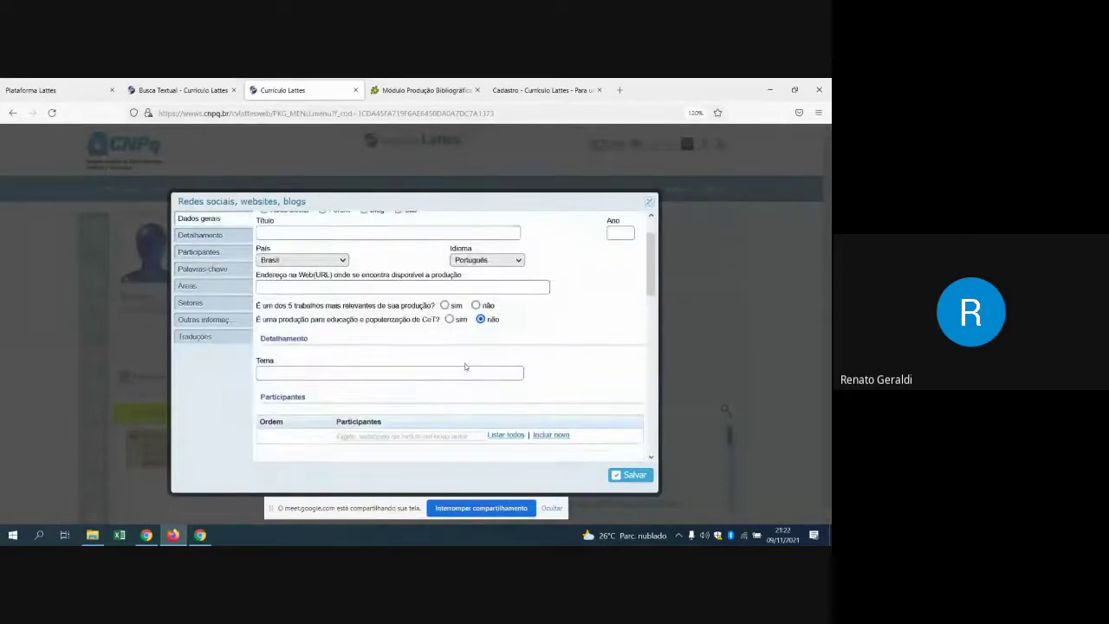
click(651, 203)
click(650, 203)
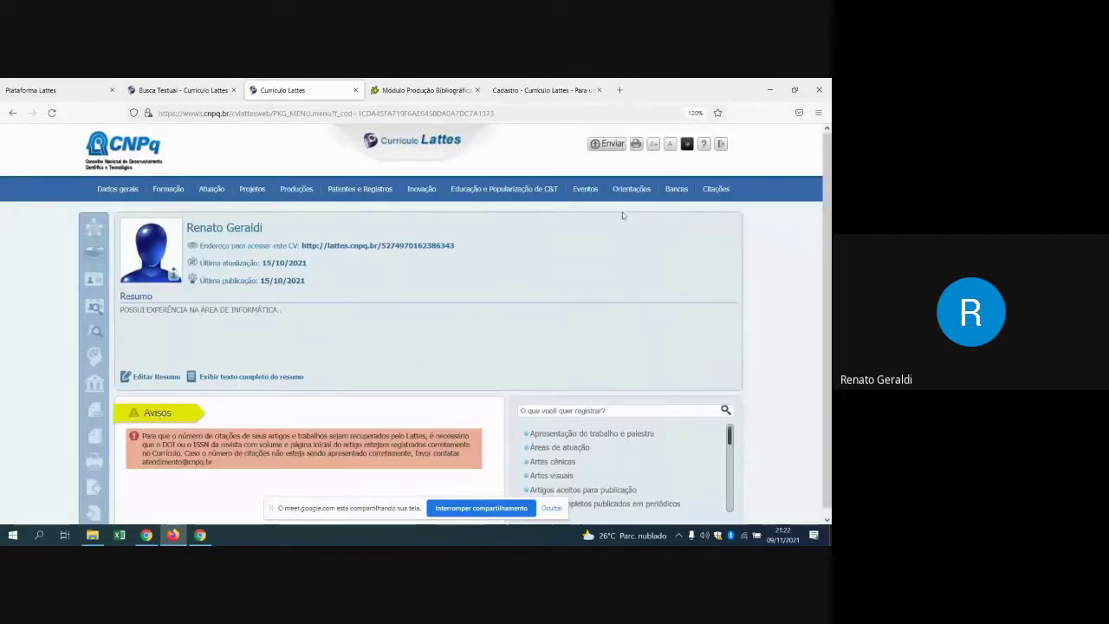
Step: Open the Assessoria e consultoria registration form under technical production
mouse_move(281, 191)
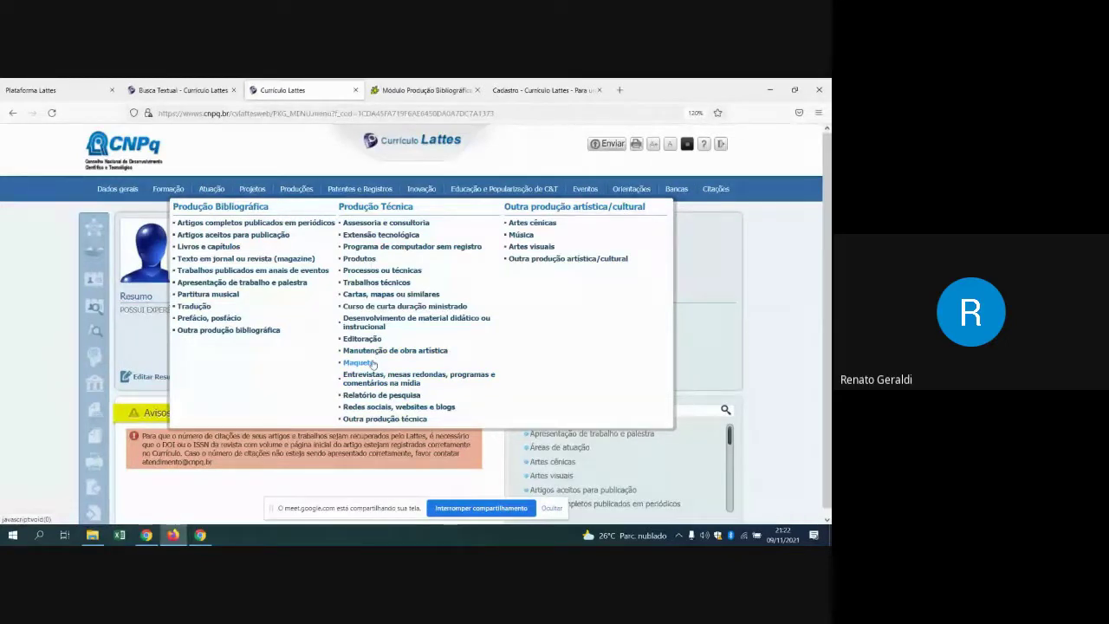
click(378, 222)
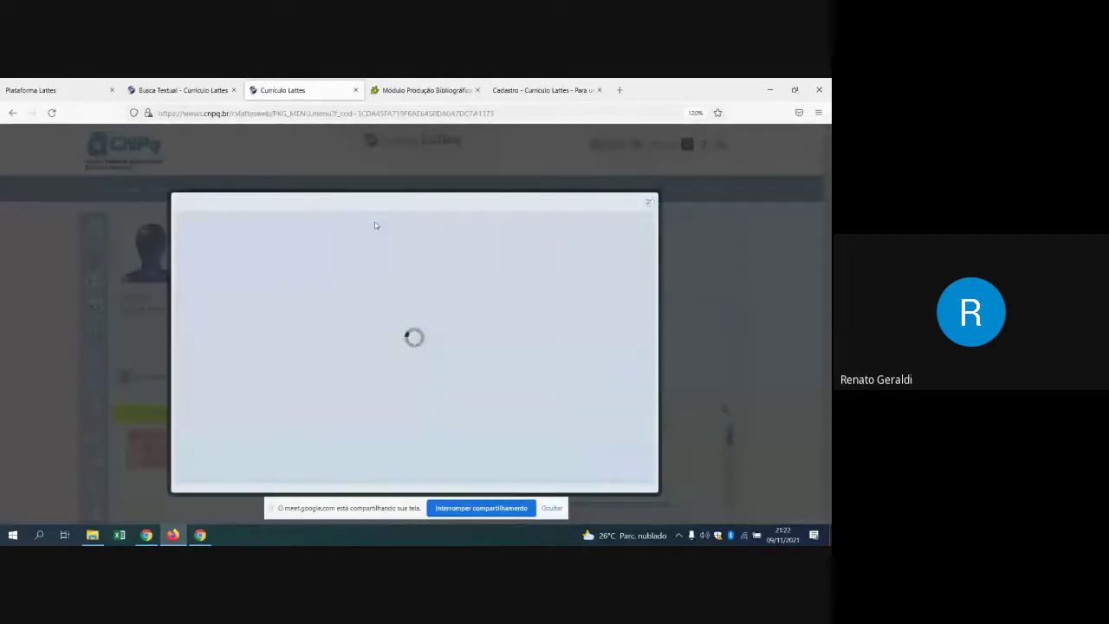